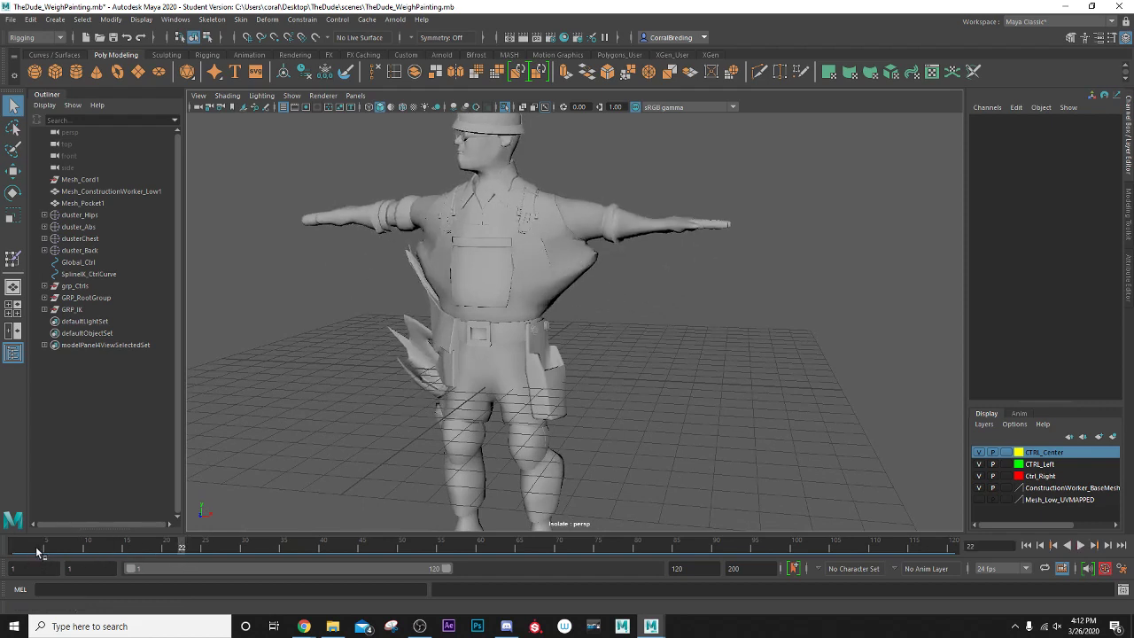
- Stop playback and move the timeline to frame 21 to see the deformed torso side below the character's left arm
key(alt+v)
drag(112, 549, 173, 547)
scroll(471, 346, up, 5)
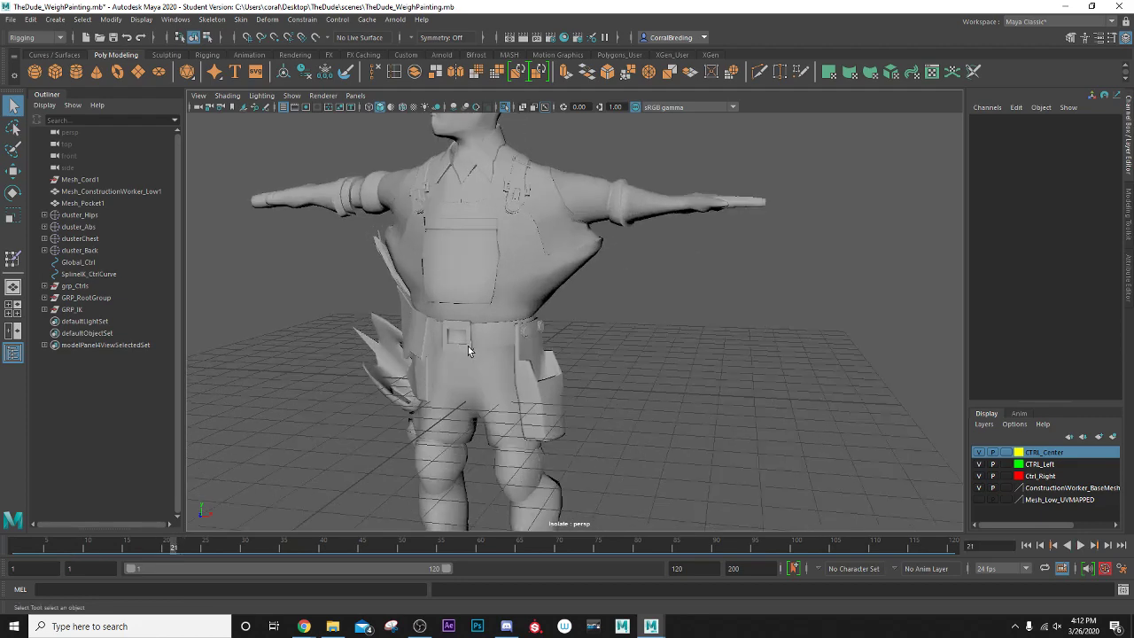
alt+middle_drag(585, 217, 564, 320)
scroll(573, 301, up, 2)
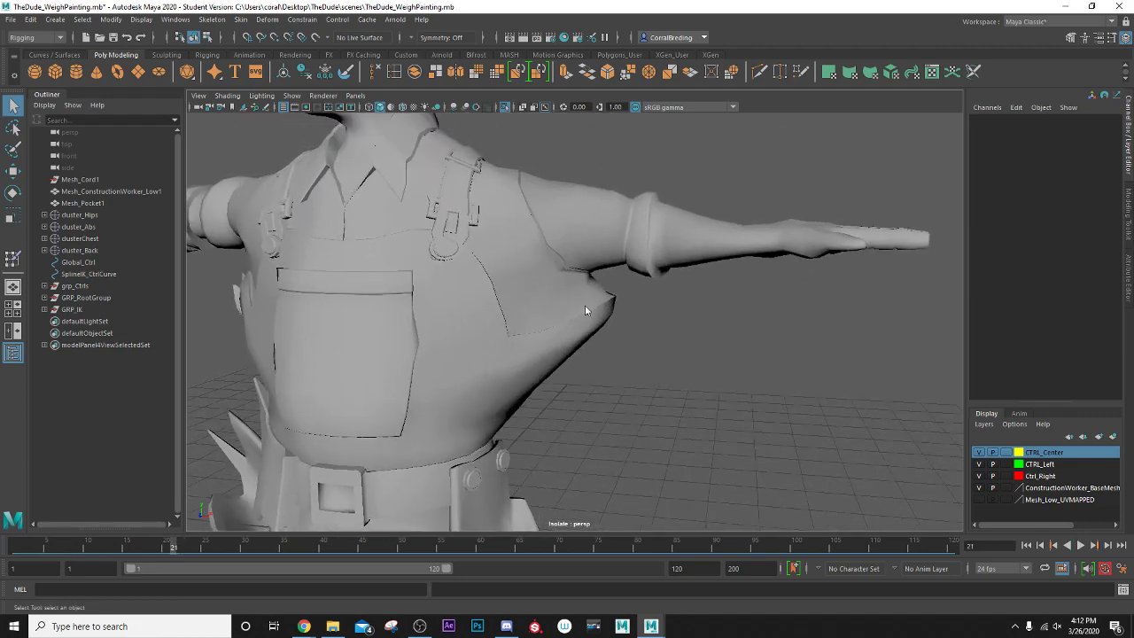
- Select the Mesh_Pocket1 vertices on the character's left torso side, from the bib pocket edge to the stretched area under the arm
right_drag(585, 310, 553, 306)
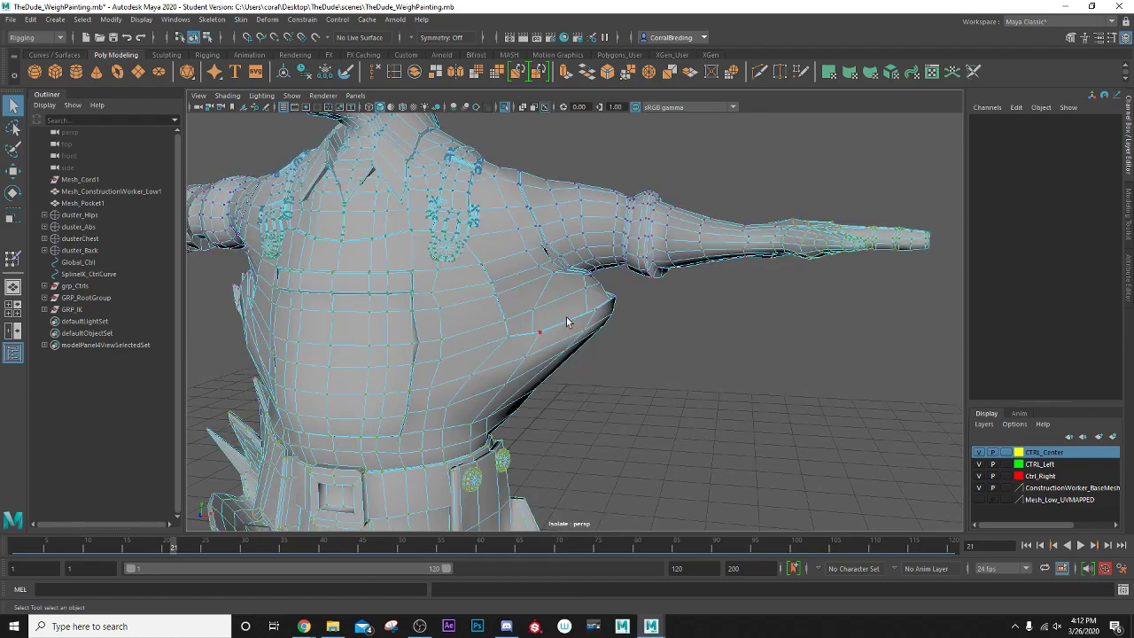
alt+drag(568, 321, 509, 268)
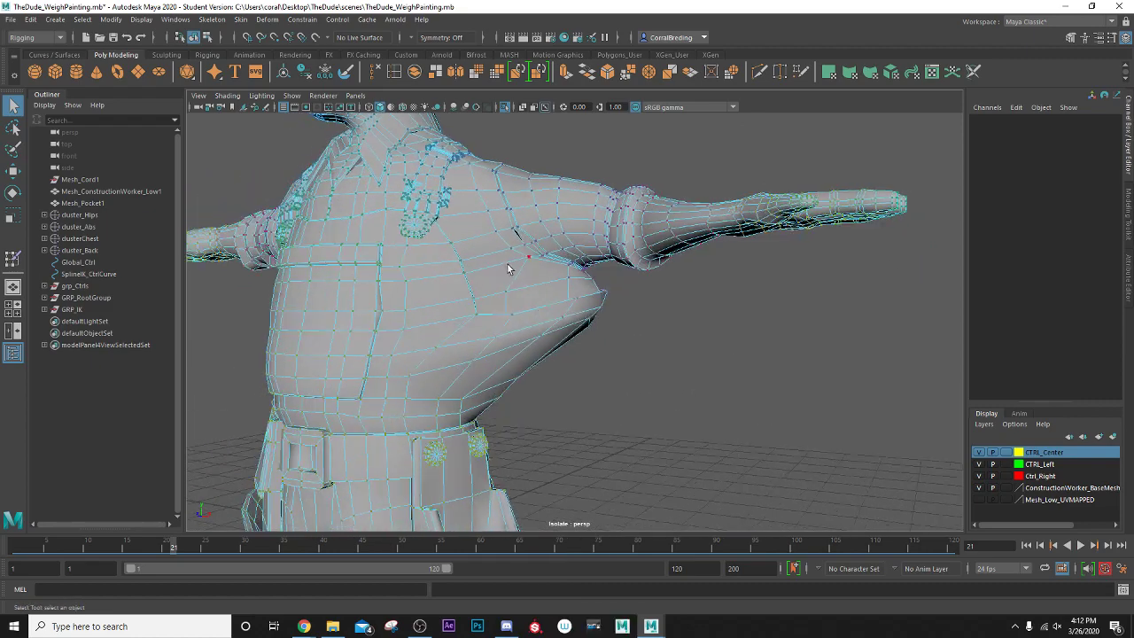
alt+drag(435, 309, 569, 344)
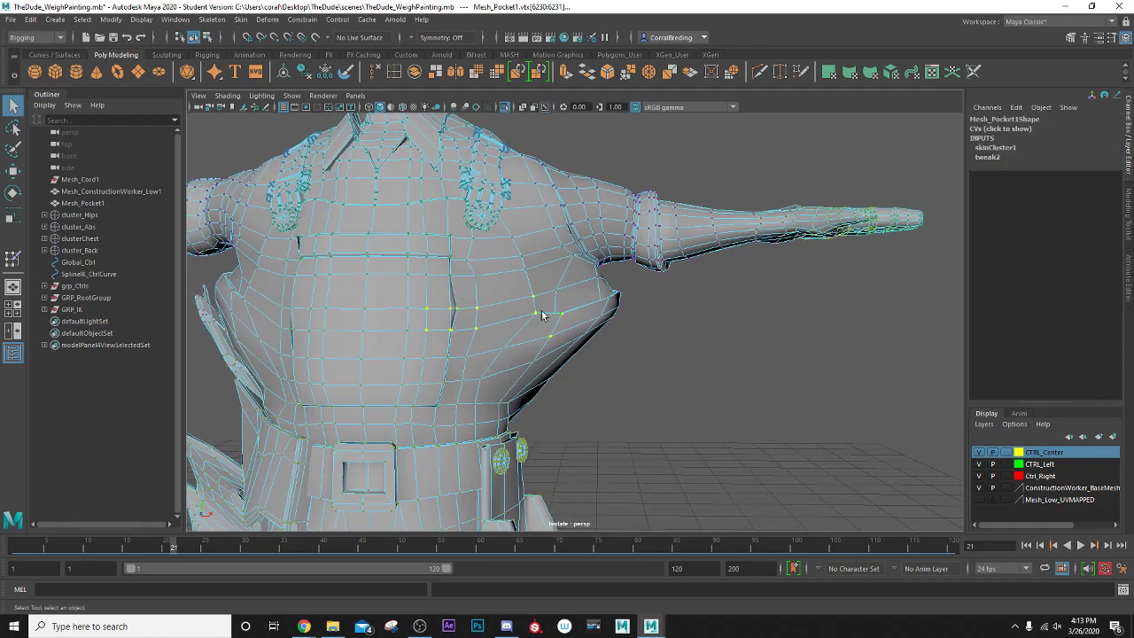
drag(445, 273, 627, 421)
- Show the selected vertices' smooth skin weights in the Component Editor, placed clear of the deformed torso
click(175, 19)
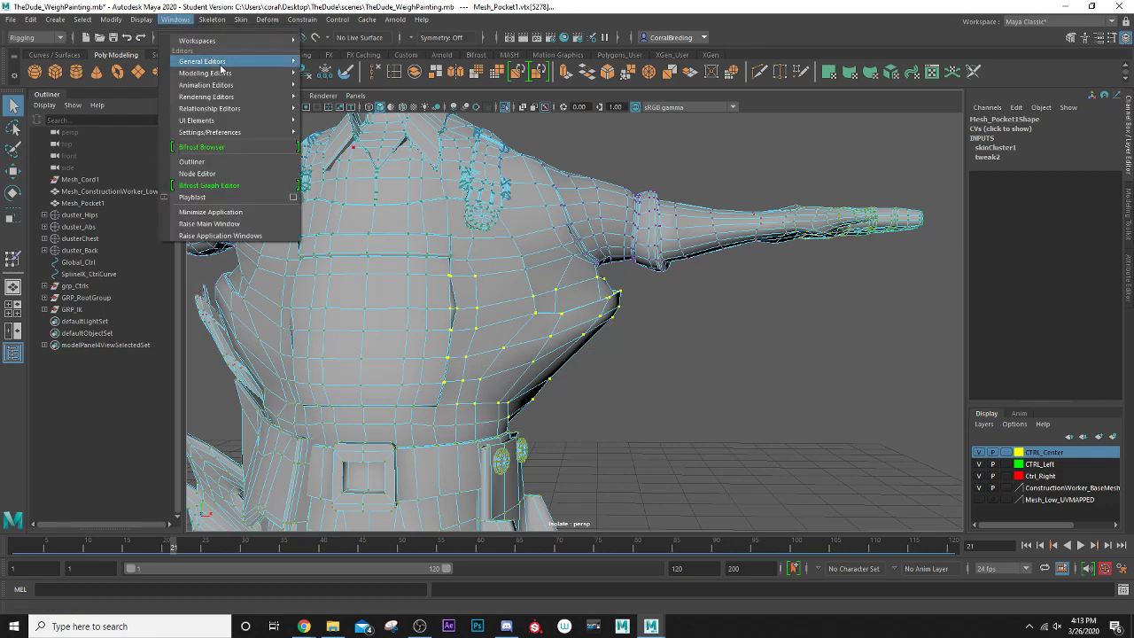
mouse_move(222, 62)
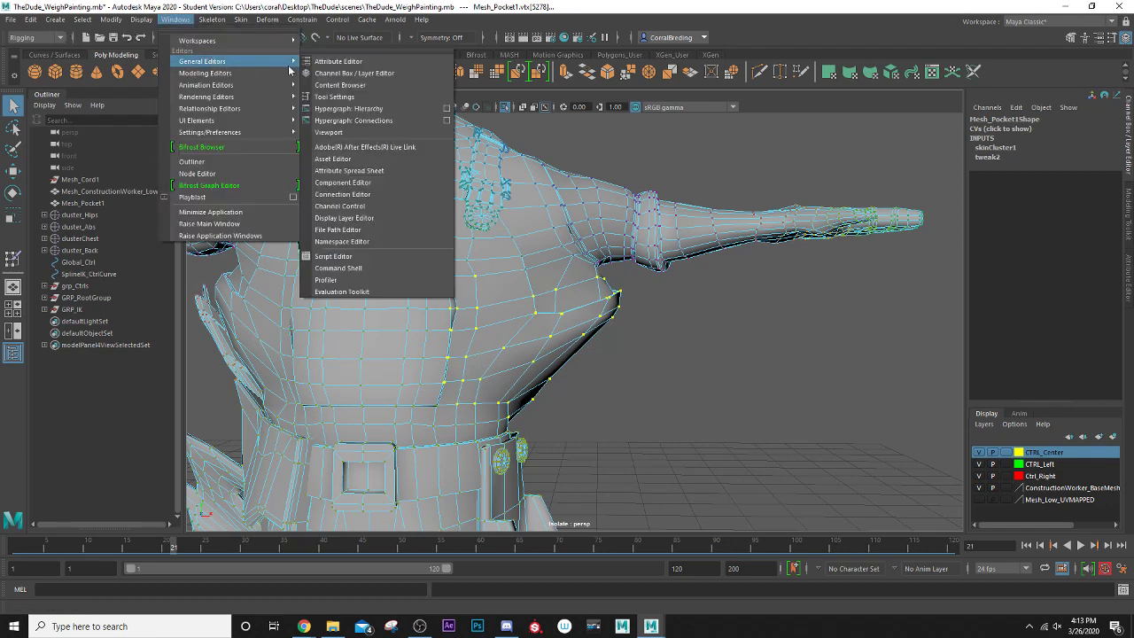
click(374, 191)
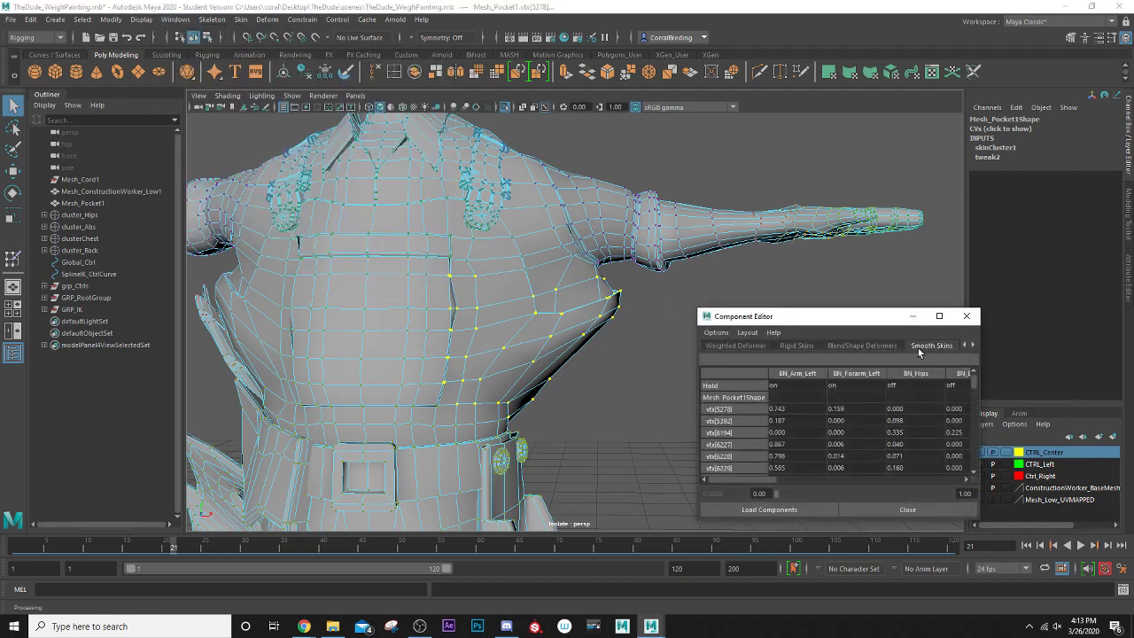
drag(833, 320, 853, 232)
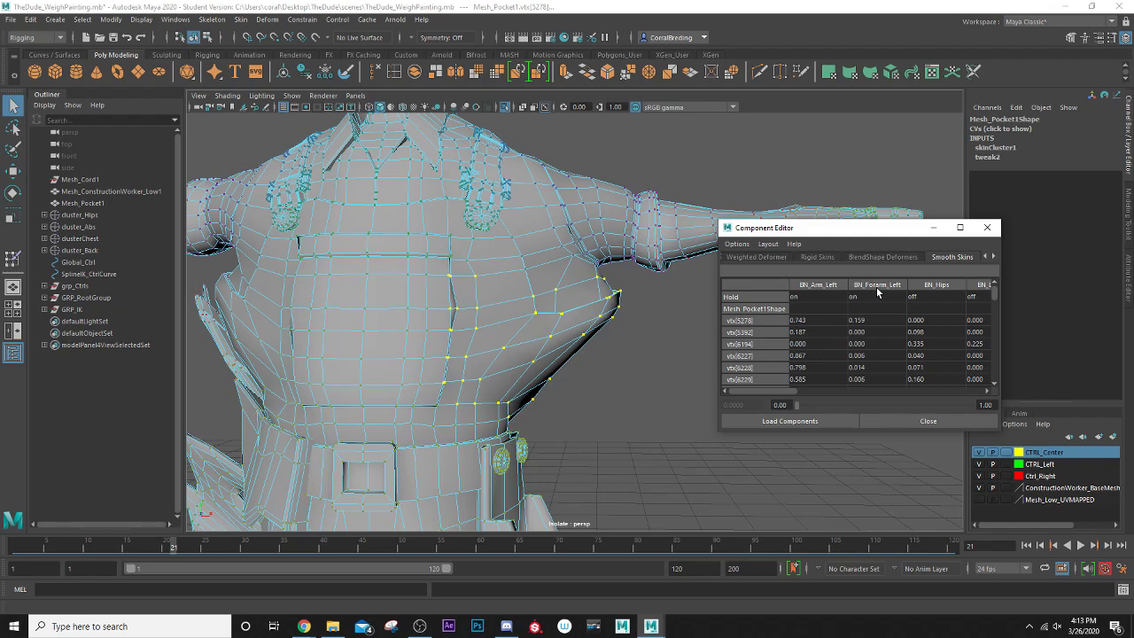
- Set the BN_Forarm_Left weight of all the selected torso vertices to 0
click(864, 319)
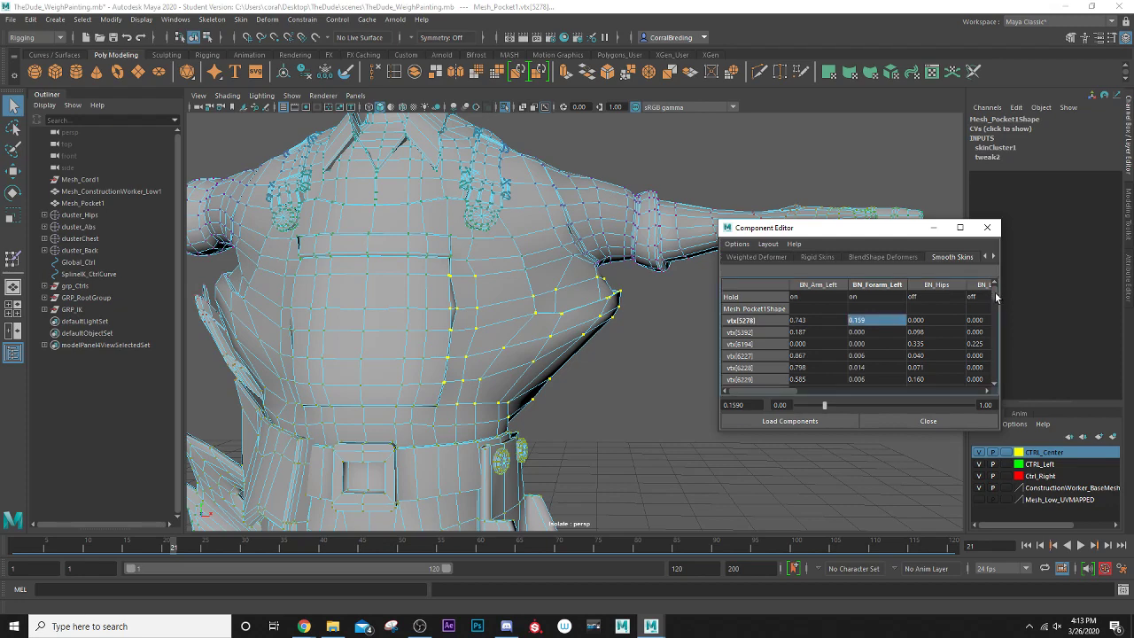
drag(992, 312, 992, 399)
shift+click(864, 382)
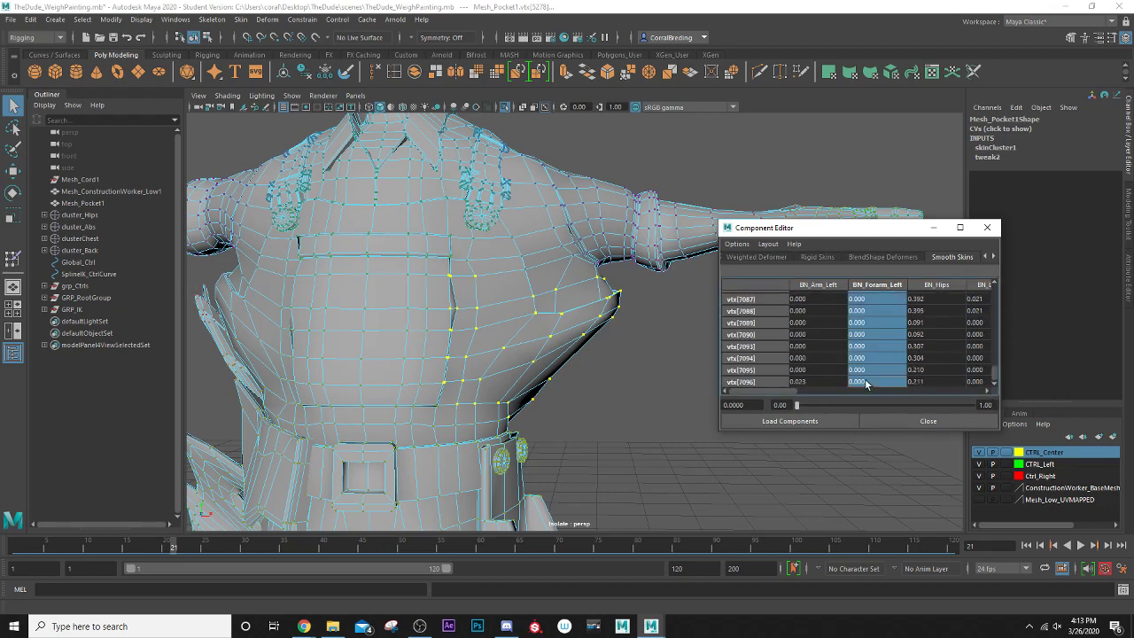
text(0)
key(Return)
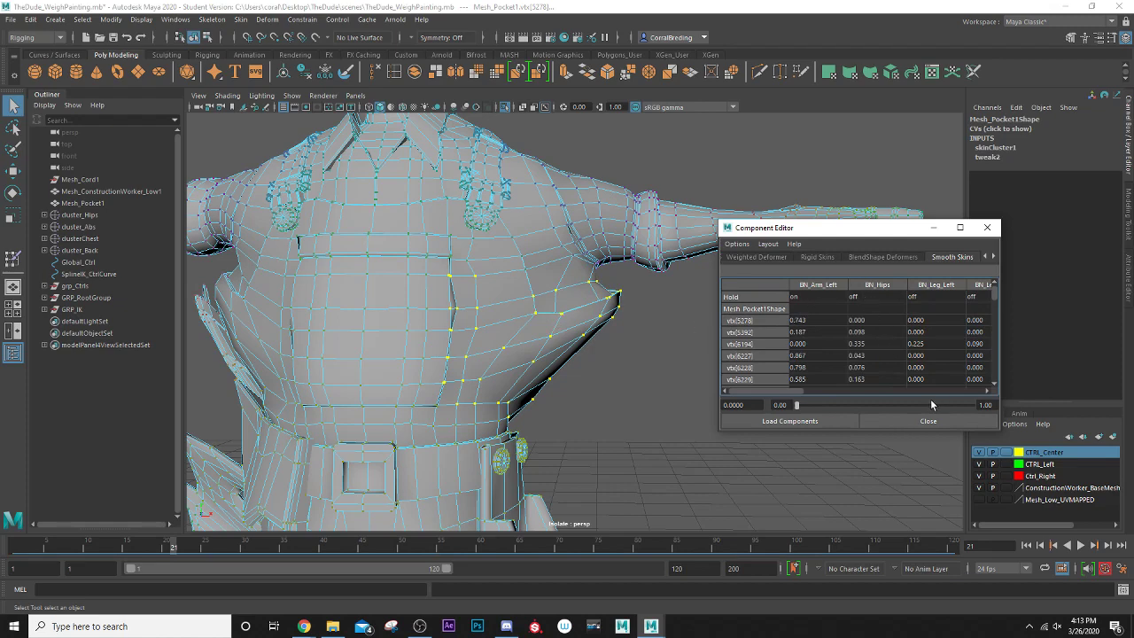
- Set the BN_Arm_Left weight of all the selected torso vertices to 0 and close the Component Editor
drag(796, 388, 812, 388)
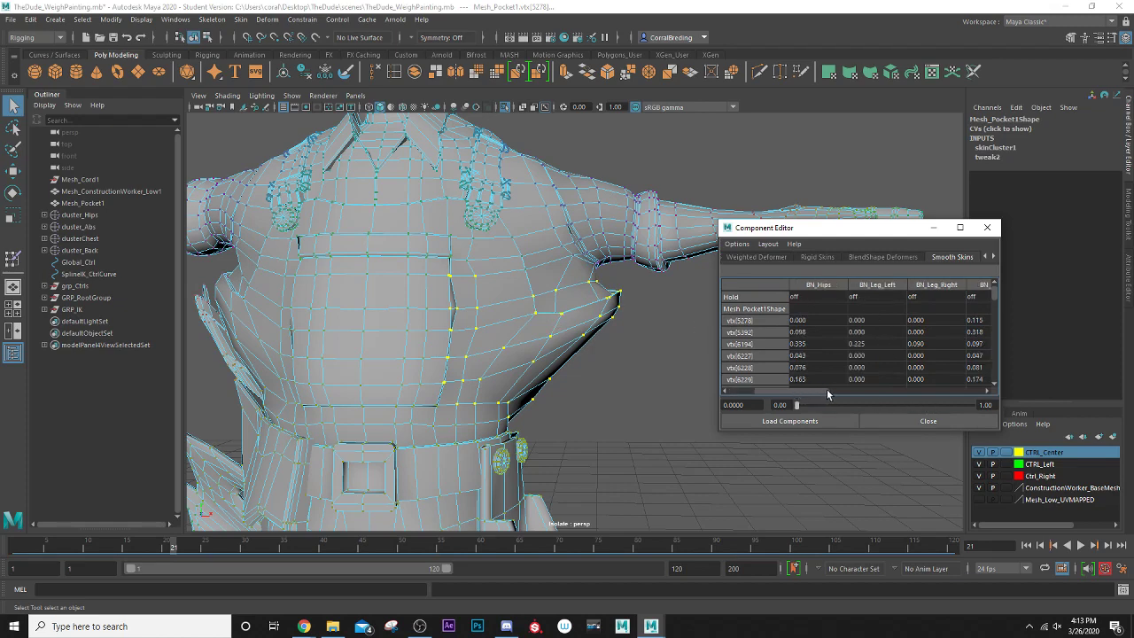
drag(831, 388, 748, 379)
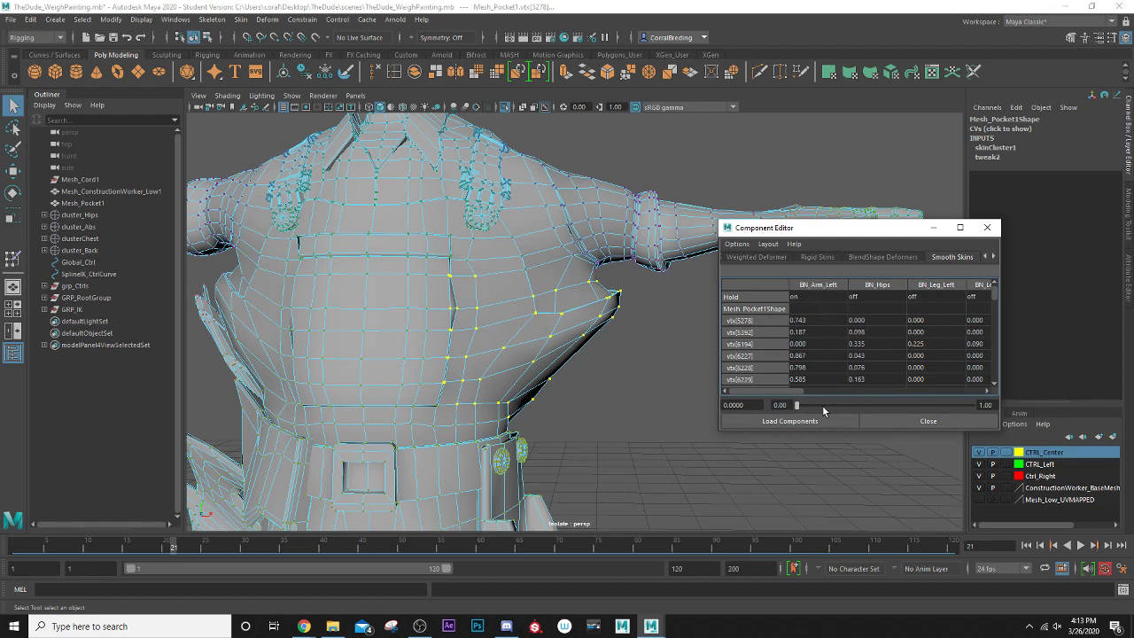
click(820, 319)
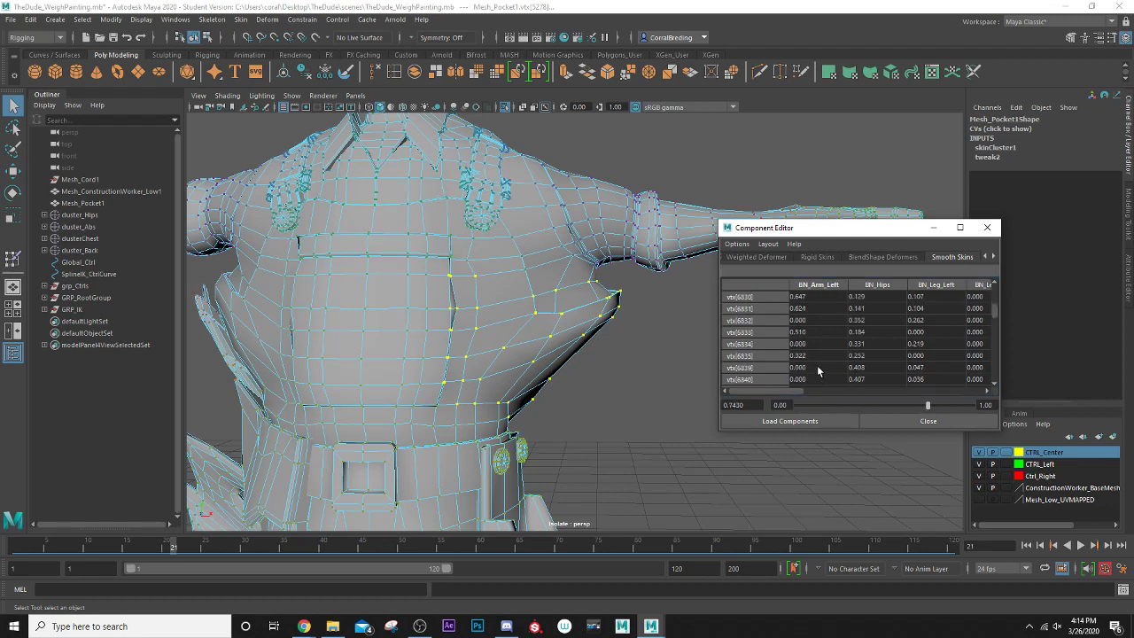
scroll(822, 373, down, 10)
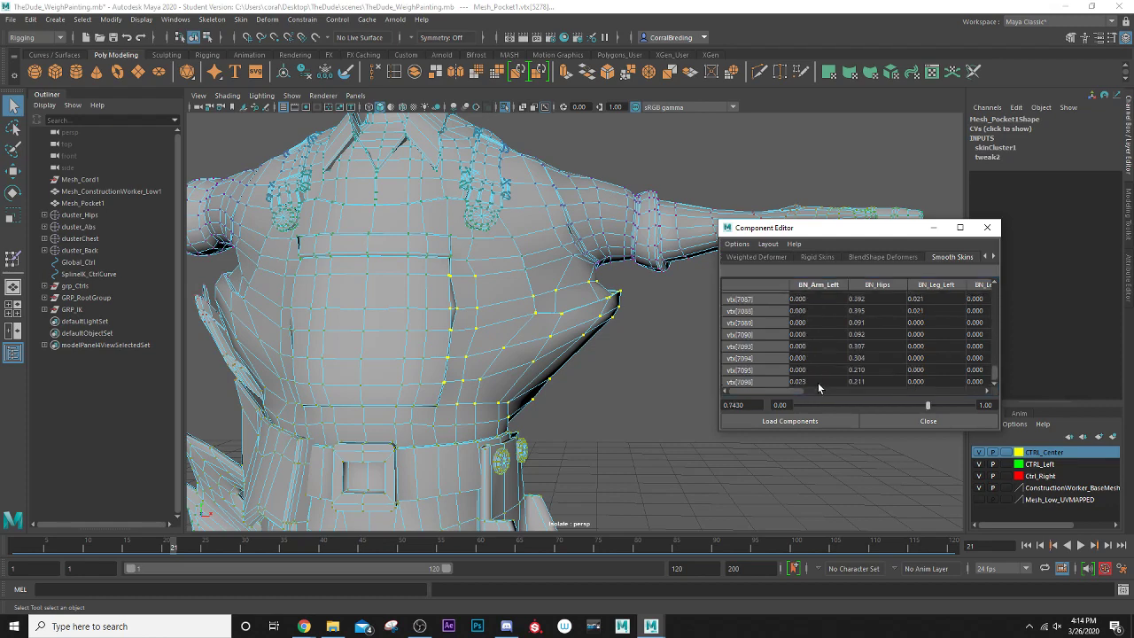
shift+click(819, 382)
text(0)
key(Return)
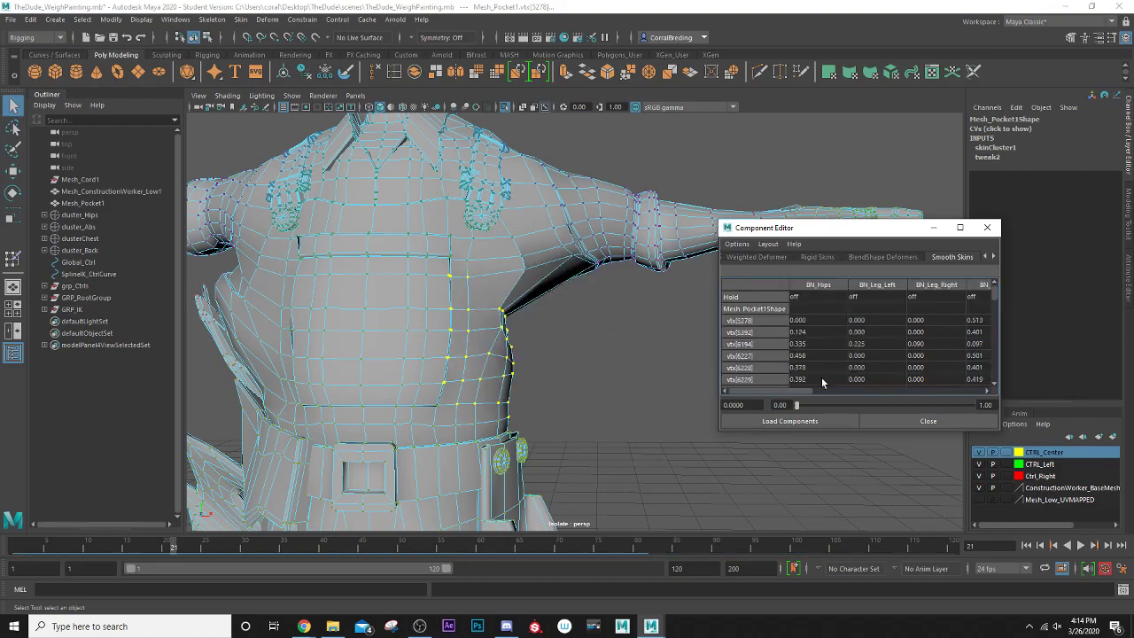
mouse_move(518, 355)
alt+mouse_down()
mouse_move(479, 354)
mouse_move(532, 351)
mouse_move(512, 344)
mouse_move(524, 355)
alt+mouse_up()
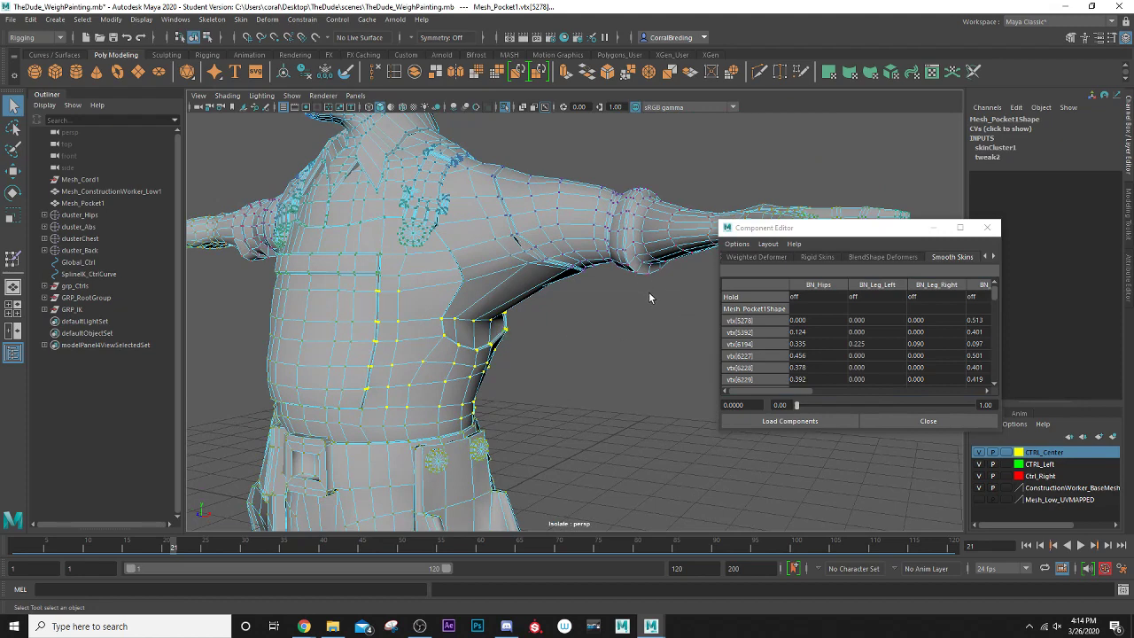
click(989, 229)
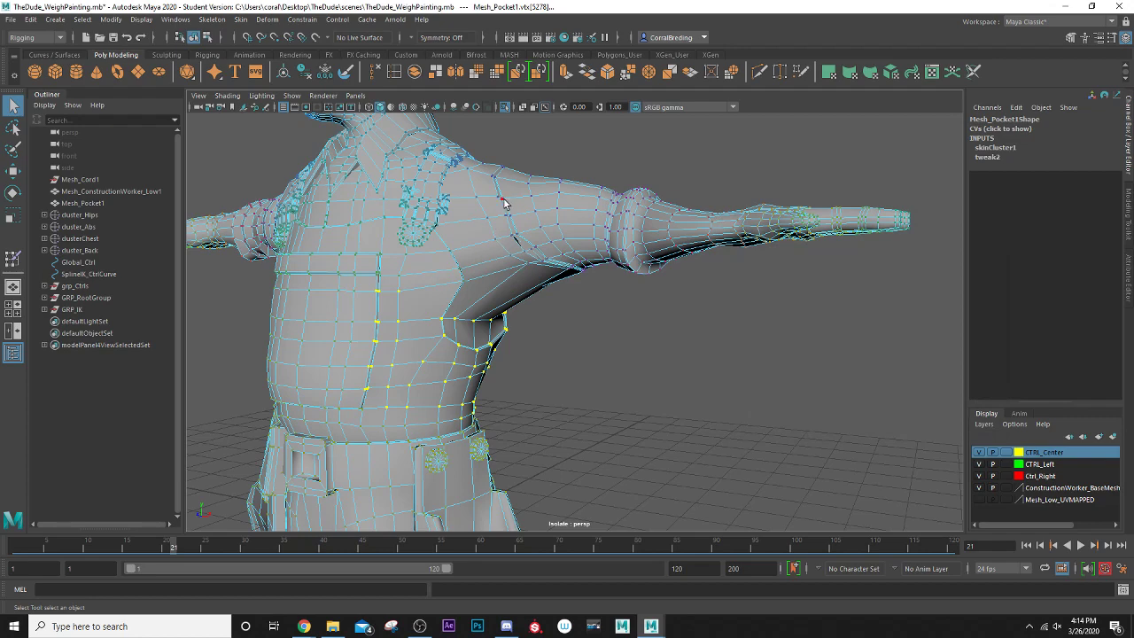
- Return Mesh_Pocket1 to object mode and start the Paint Skin Weights Tool on it with its settings open
right_drag(505, 199, 525, 193)
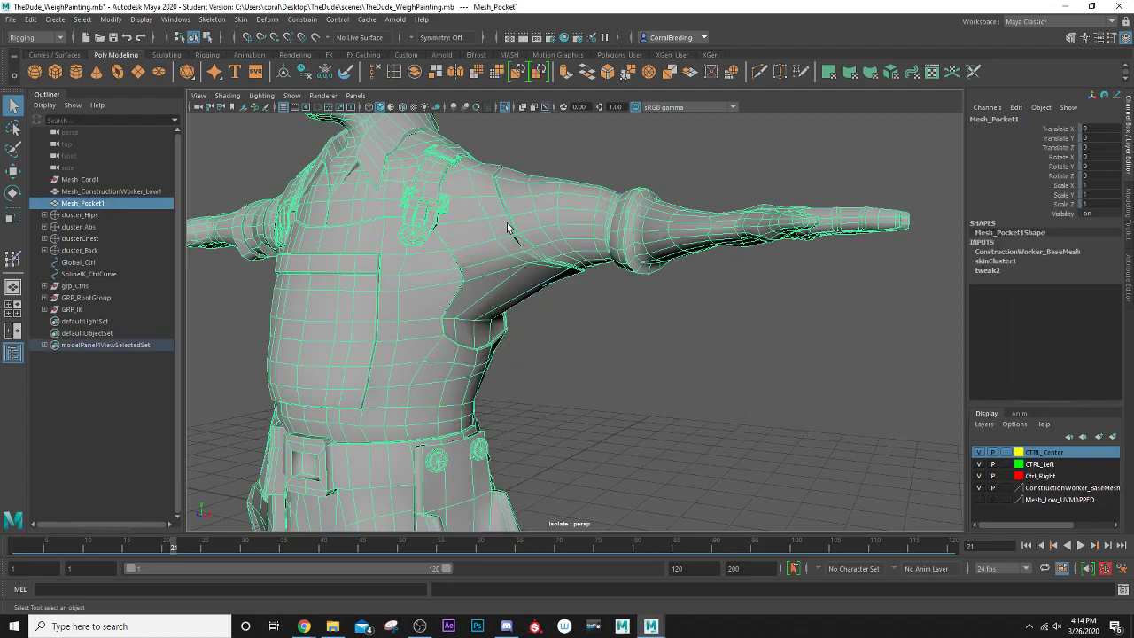
scroll(514, 253, up, 3)
alt+drag(514, 254, 560, 291)
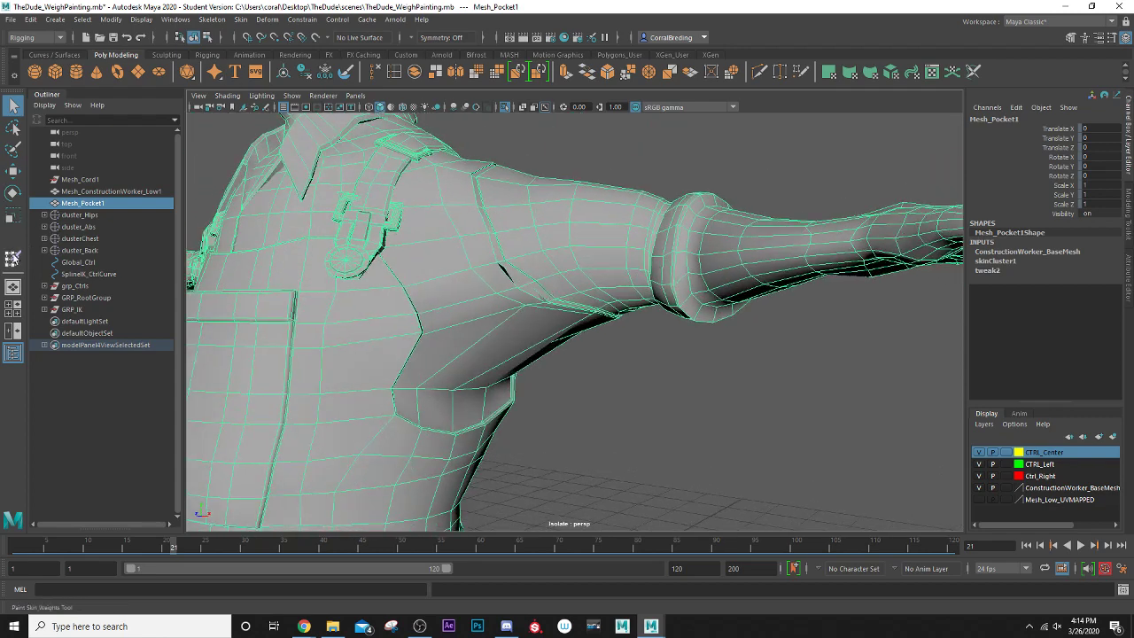
double_click(13, 257)
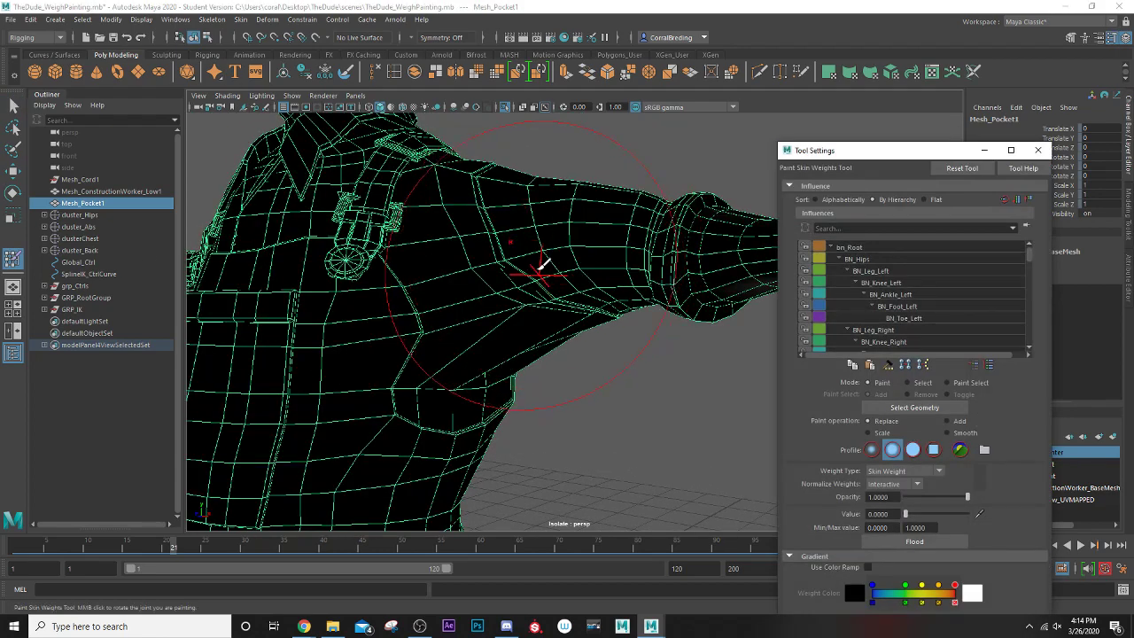
- Turn off the isolated view and enable the display of joints in the viewport
click(501, 106)
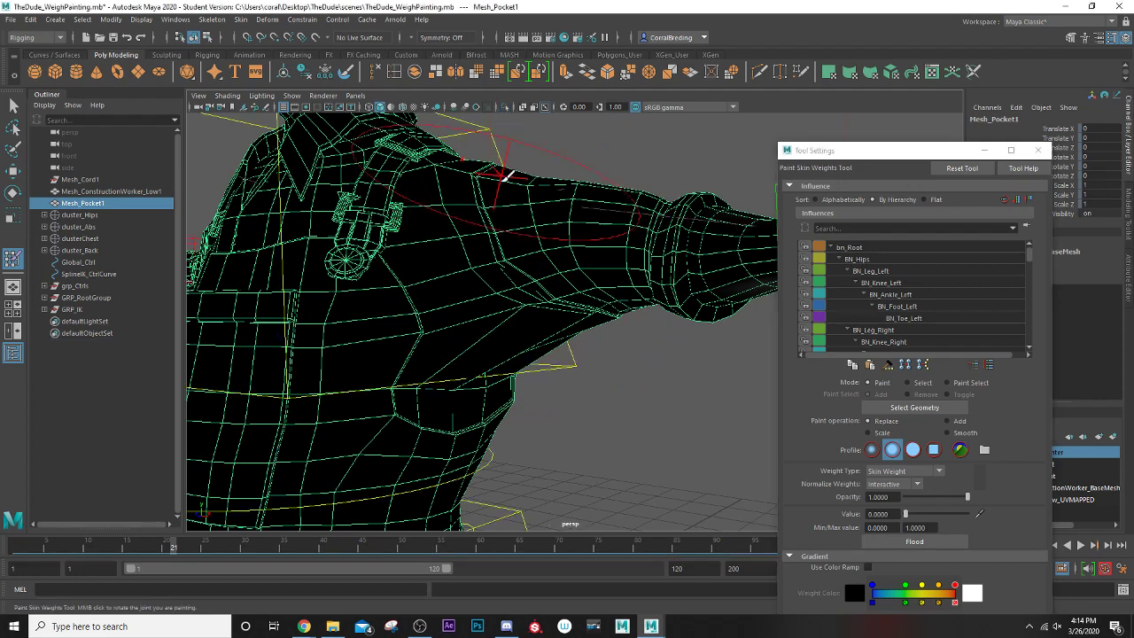
scroll(503, 240, down, 5)
click(292, 95)
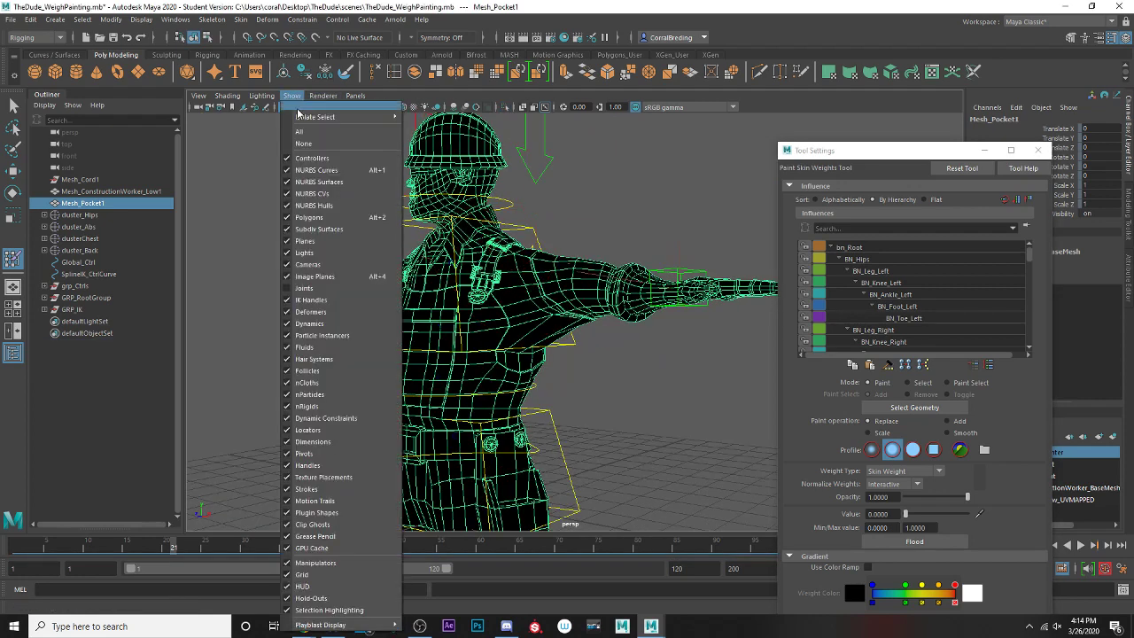
click(292, 288)
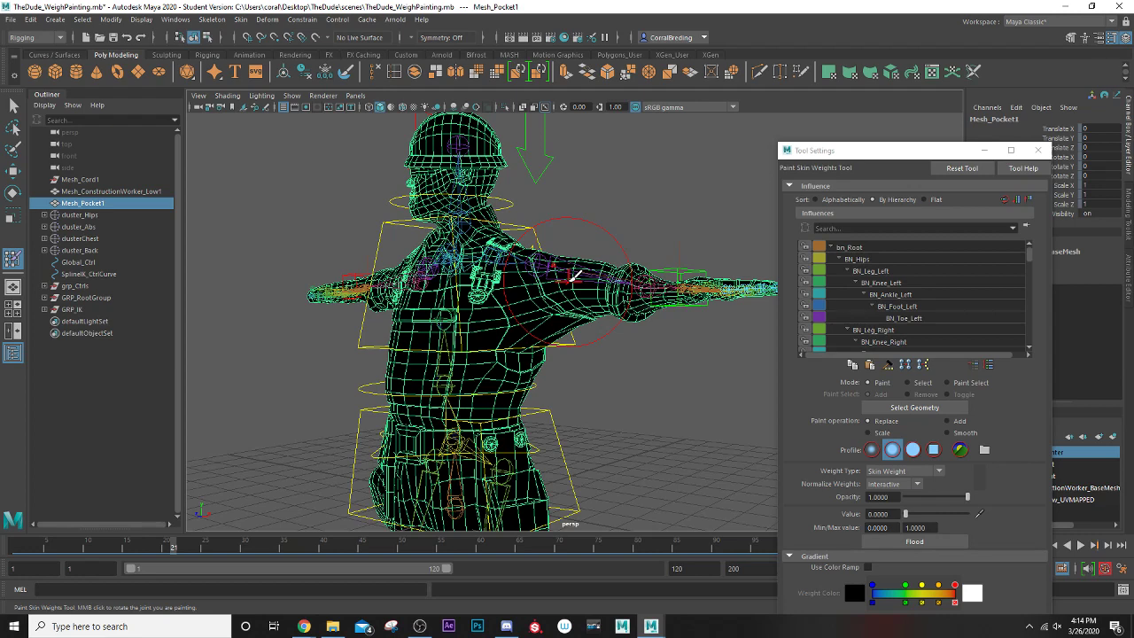
- Choose the BN_Arm_Left joint as the influence for skin weight painting
mouse_move(501, 293)
alt+mouse_down()
mouse_move(558, 295)
mouse_move(530, 274)
alt+mouse_up()
scroll(562, 288, up, 1)
scroll(558, 279, up, 1)
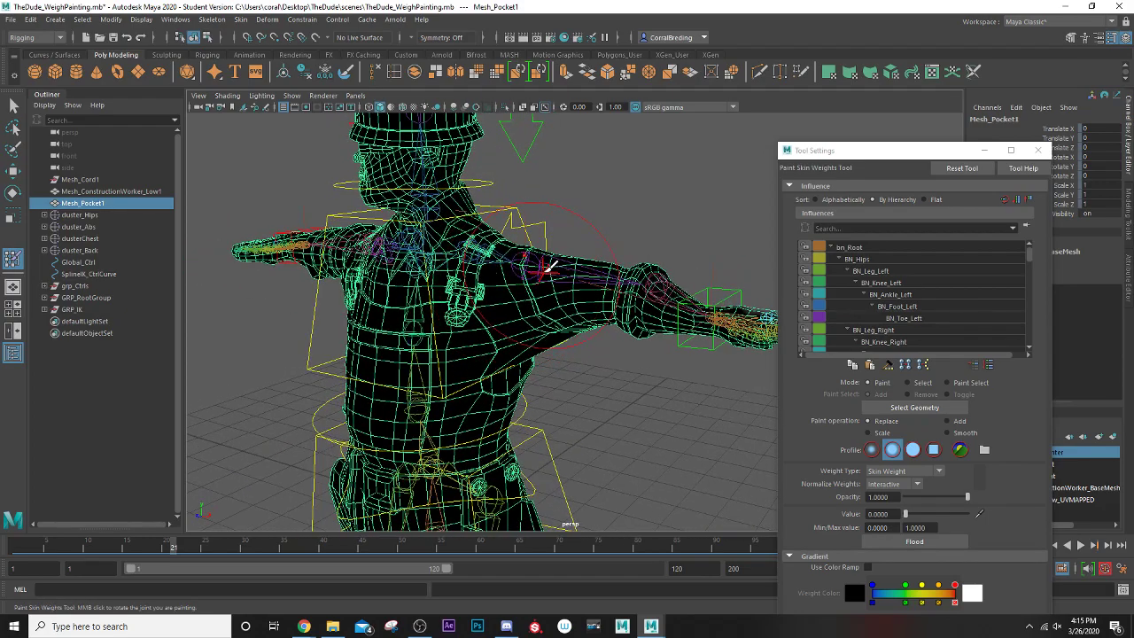
right_click(559, 266)
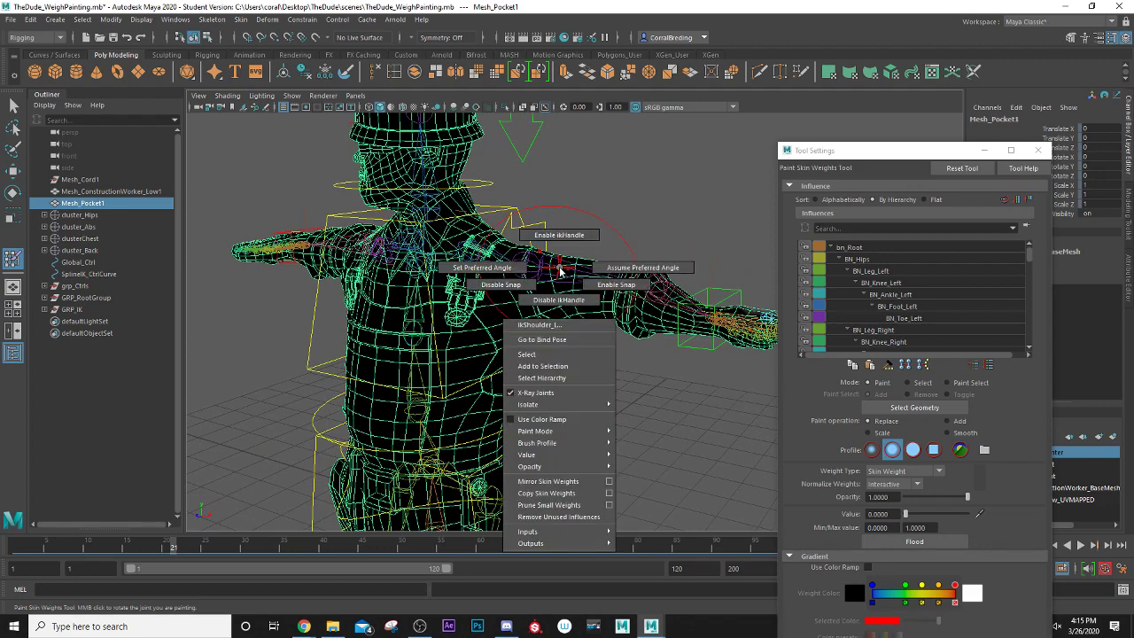
right_click(584, 275)
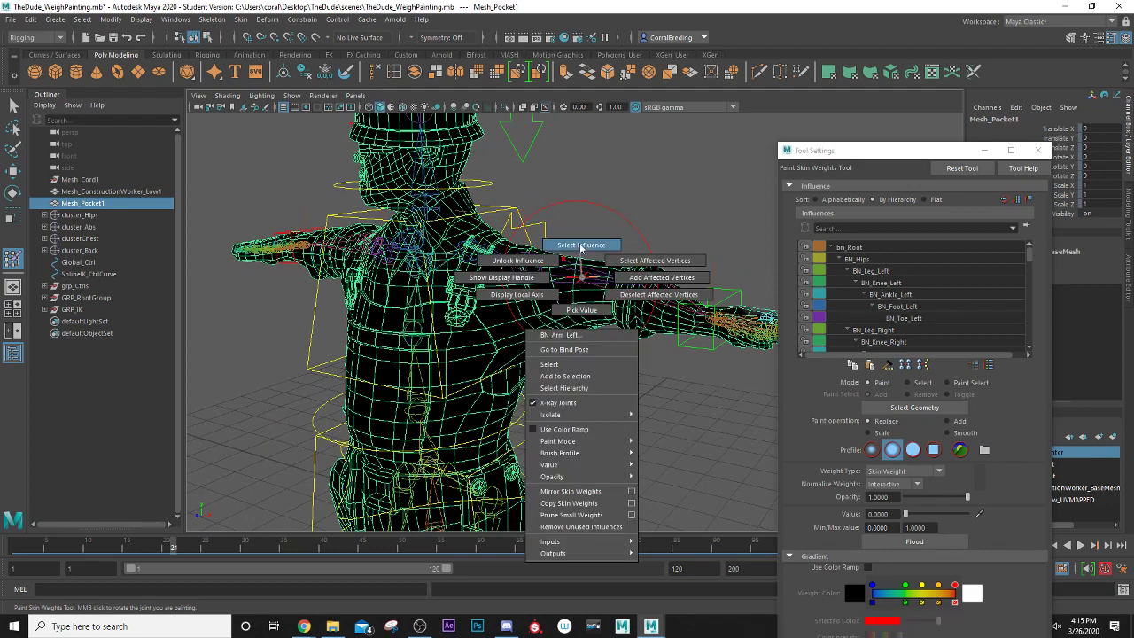
click(581, 245)
alt+drag(578, 240, 506, 333)
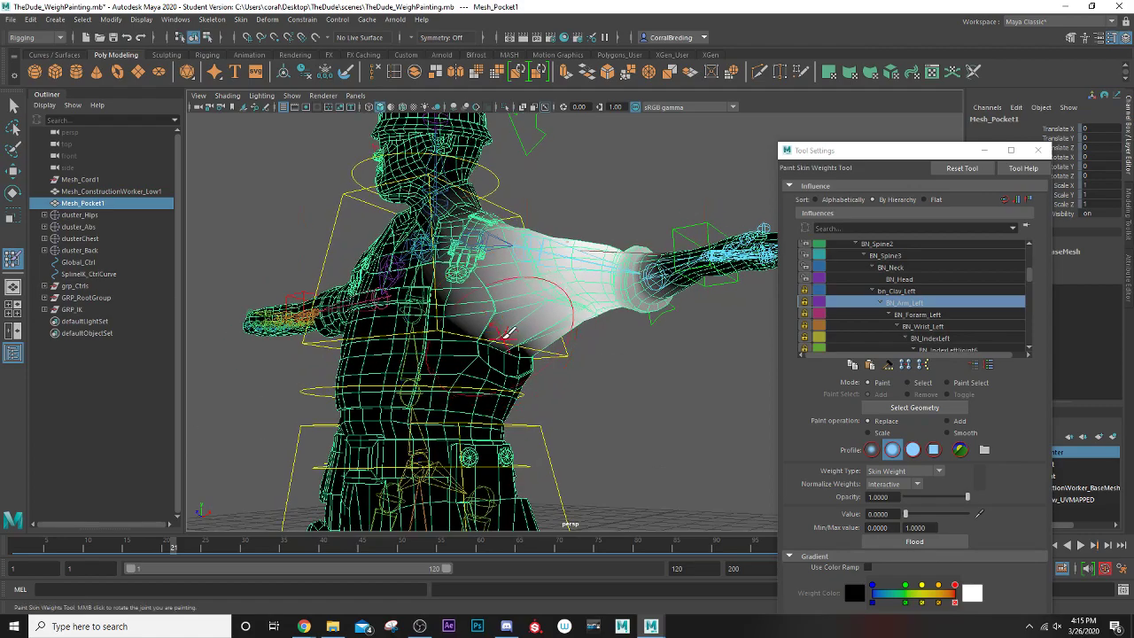
- Reduce the brush size and examine the BN_Arm_Left weights around the shoulder, armpit and back
alt+right_drag(506, 333, 540, 312)
alt+middle_drag(540, 311, 544, 336)
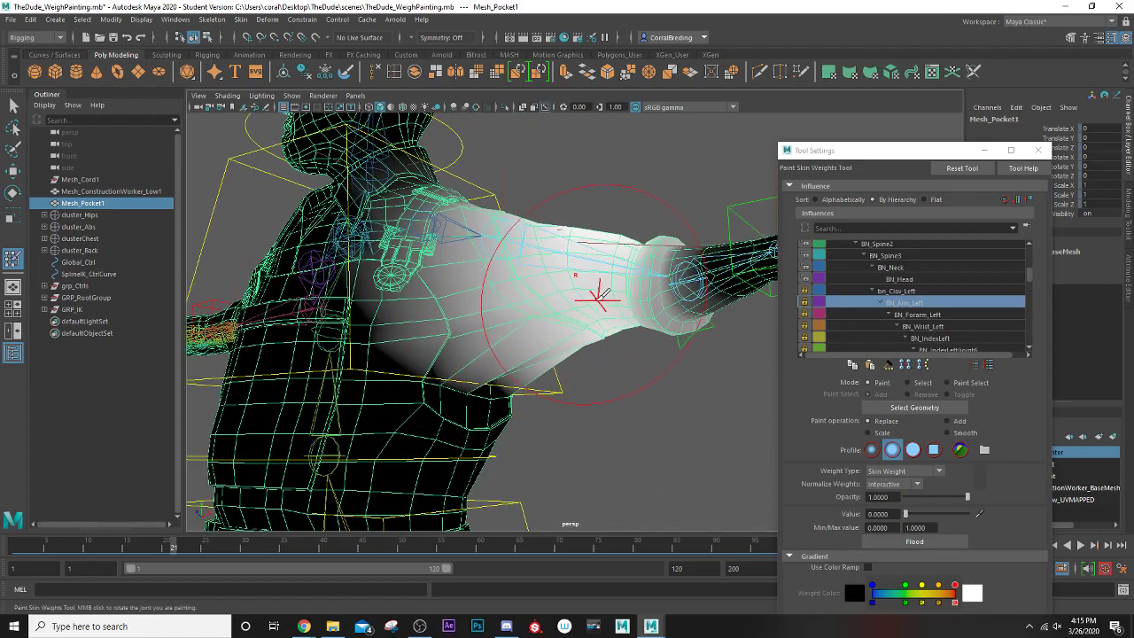
alt+drag(598, 297, 614, 309)
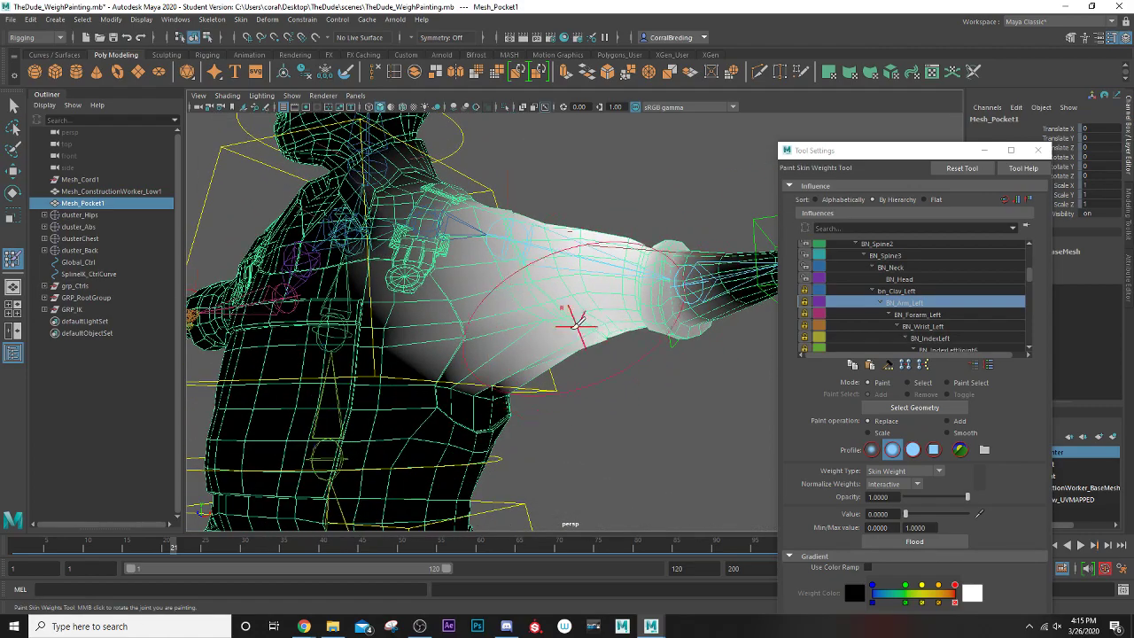
key(b)
drag(531, 346, 510, 364)
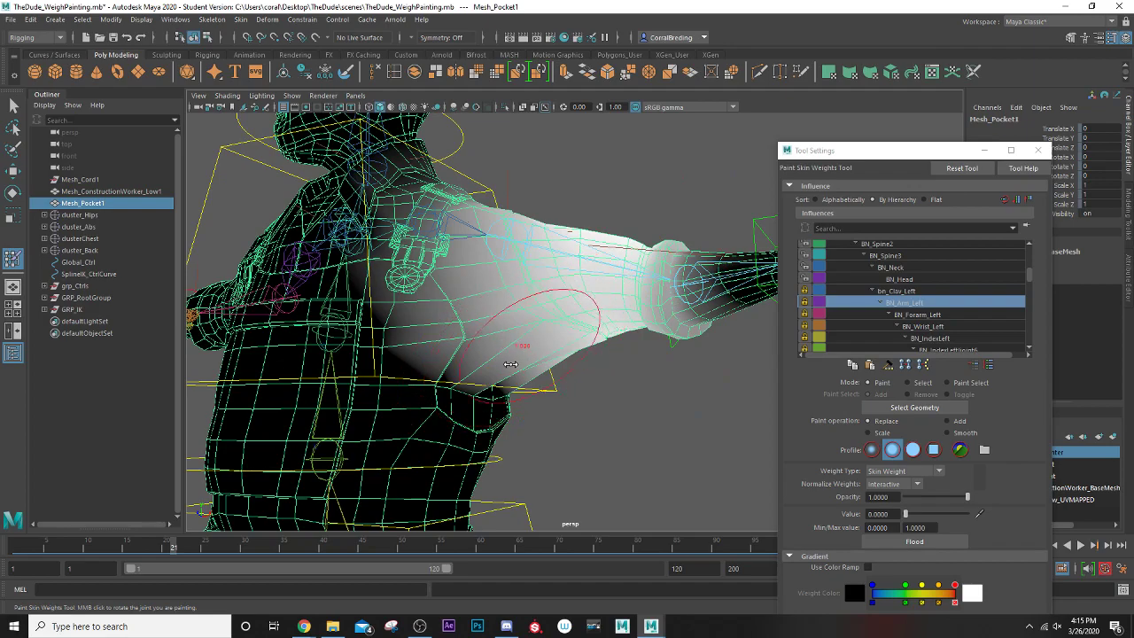
alt+drag(588, 328, 543, 355)
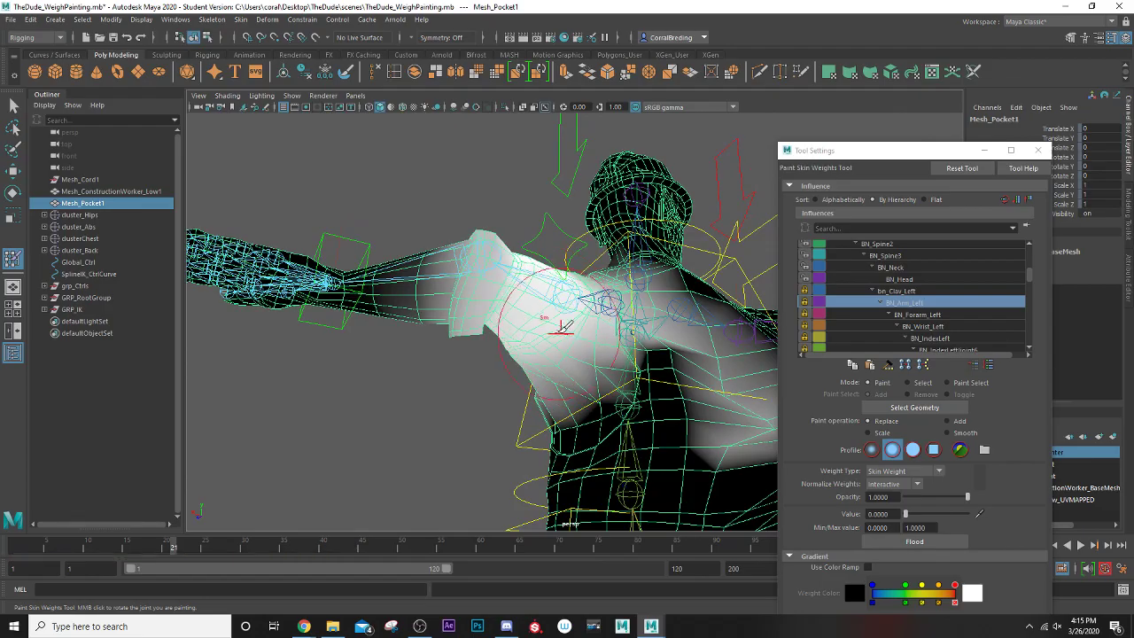
mouse_move(544, 342)
alt+mouse_down()
mouse_move(550, 354)
mouse_move(678, 337)
mouse_move(582, 314)
alt+mouse_up()
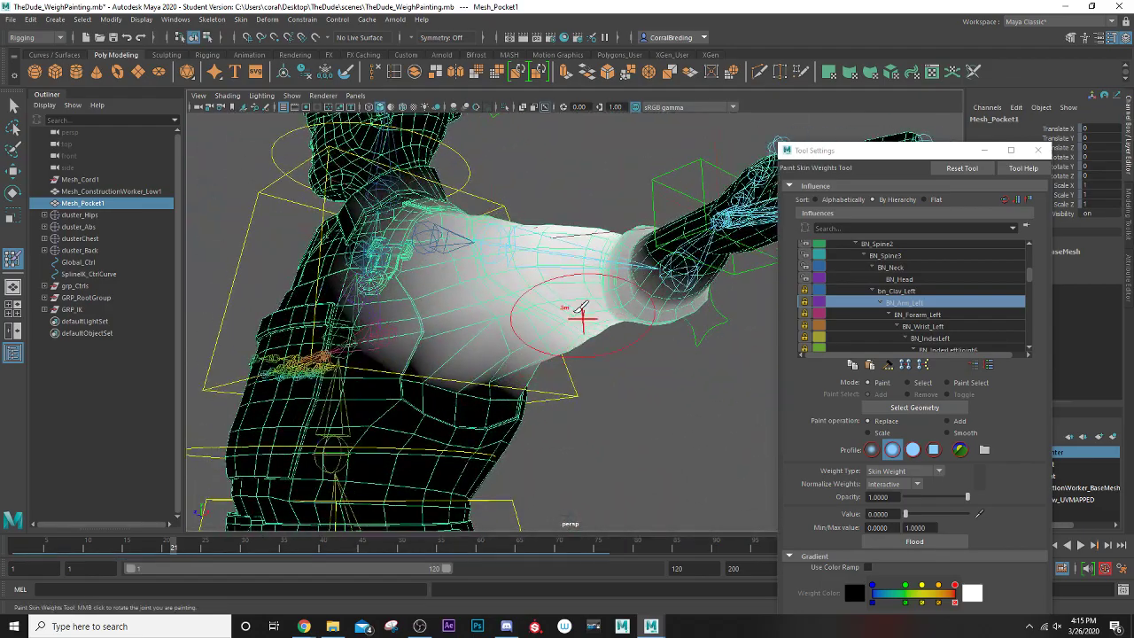
mouse_move(509, 288)
alt+mouse_down()
mouse_move(519, 311)
mouse_move(524, 296)
mouse_move(567, 305)
mouse_move(519, 286)
mouse_move(514, 329)
mouse_move(537, 342)
mouse_move(592, 337)
mouse_move(554, 354)
mouse_move(559, 330)
mouse_move(545, 327)
alt+mouse_up()
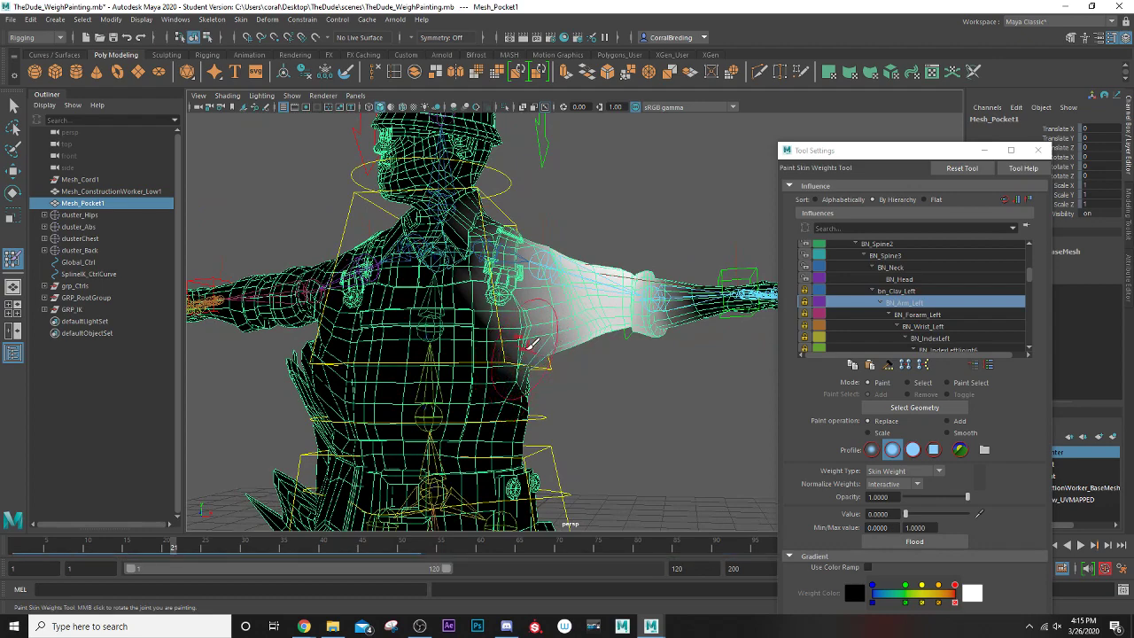
- Replace the BN_Arm_Left weights with 0 on the character's back, between the left shoulder blade and the spine
alt+drag(530, 344, 714, 386)
scroll(561, 328, up, 3)
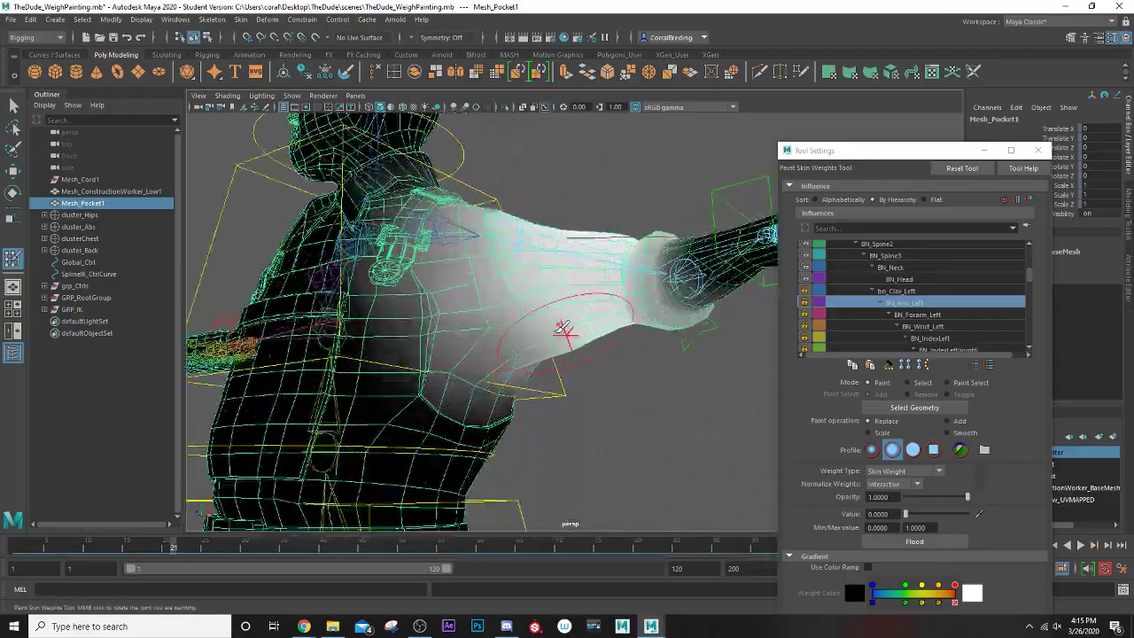
mouse_move(564, 329)
alt+mouse_down()
mouse_move(536, 412)
mouse_move(452, 370)
mouse_move(524, 372)
mouse_move(552, 386)
mouse_move(400, 375)
mouse_move(393, 359)
mouse_move(506, 329)
mouse_move(450, 334)
mouse_move(496, 341)
alt+mouse_up()
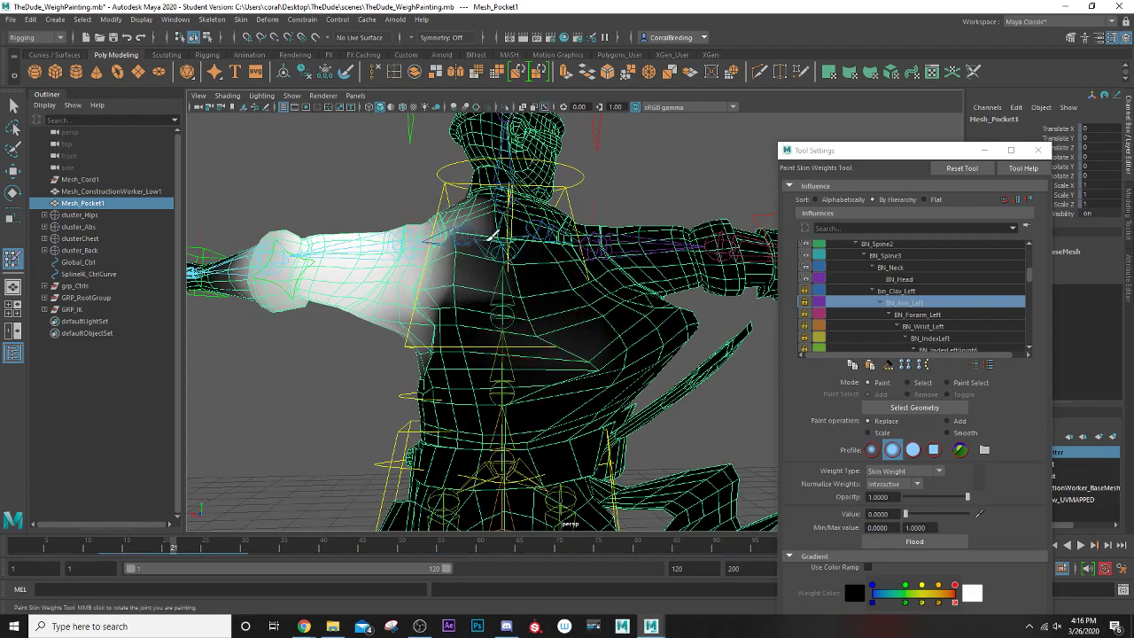
mouse_move(492, 235)
alt+mouse_down()
mouse_move(481, 263)
mouse_move(481, 253)
mouse_move(520, 309)
mouse_move(486, 237)
alt+mouse_up()
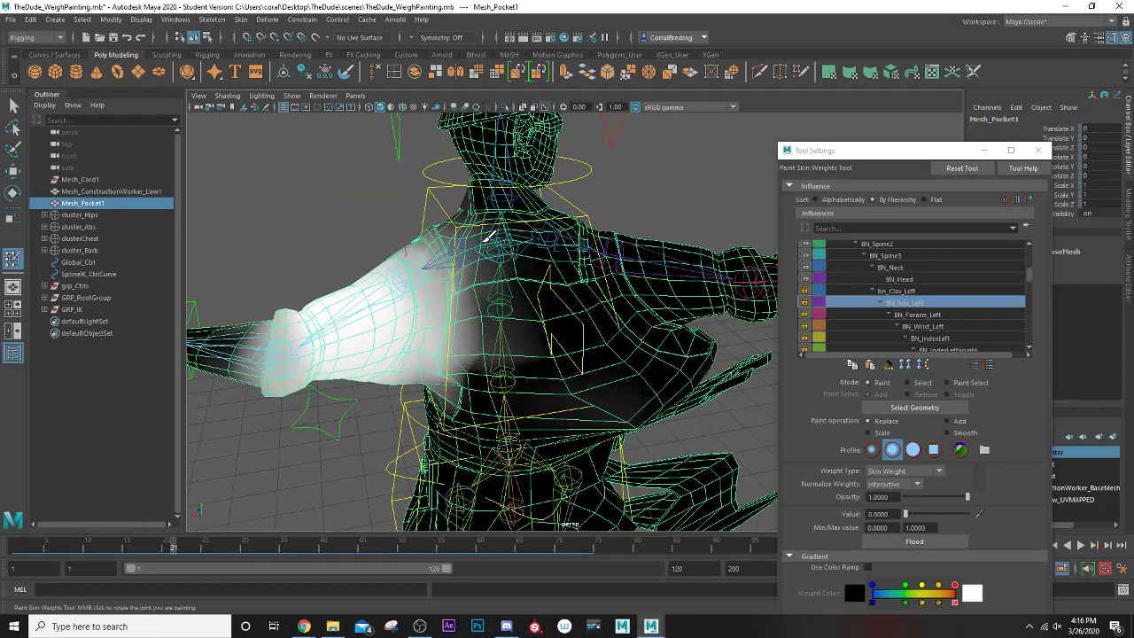
scroll(496, 337, up, 2)
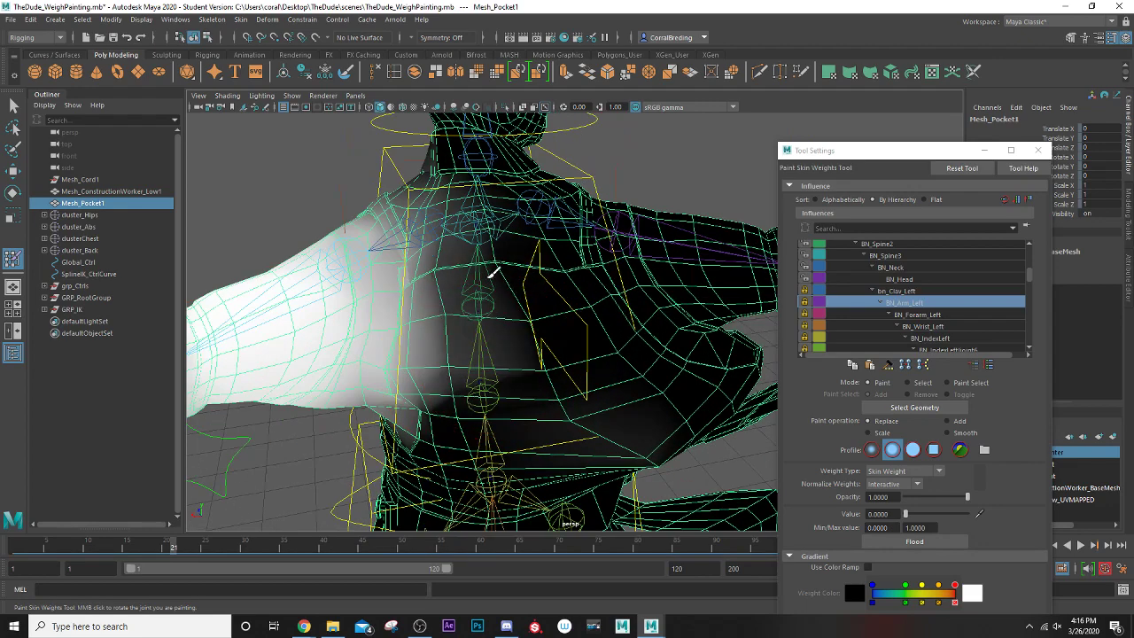
drag(451, 293, 435, 423)
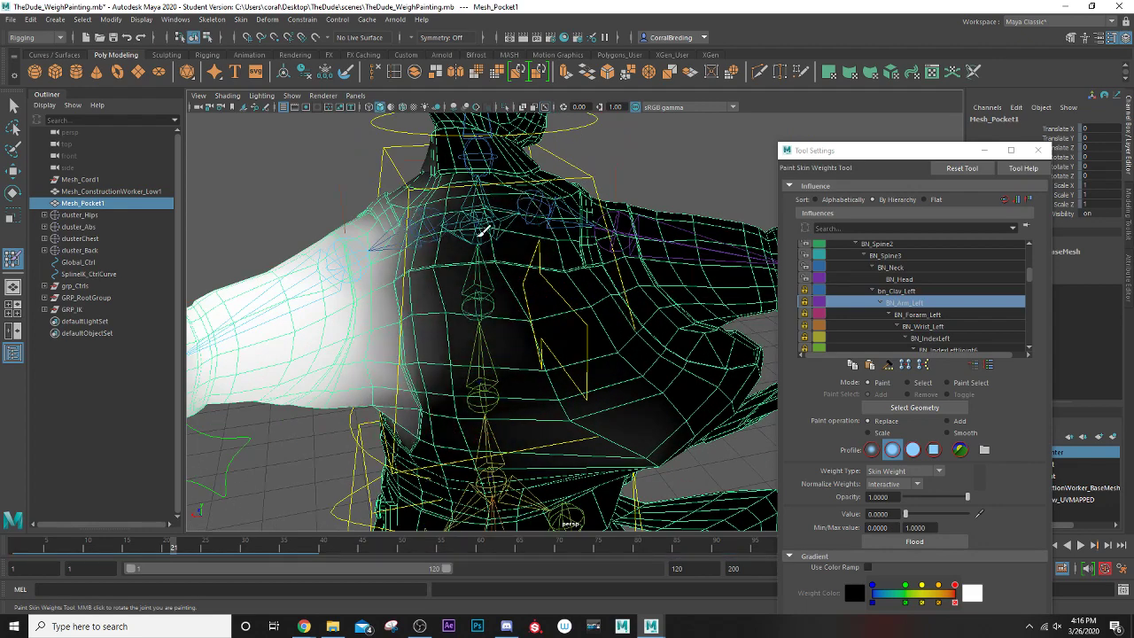
- Play the arm animation to check the whole body's deformation, and return to the first frame
scroll(435, 355, down, 5)
alt+drag(435, 354, 650, 321)
alt+middle_drag(585, 487, 567, 417)
alt+middle_drag(589, 361, 587, 335)
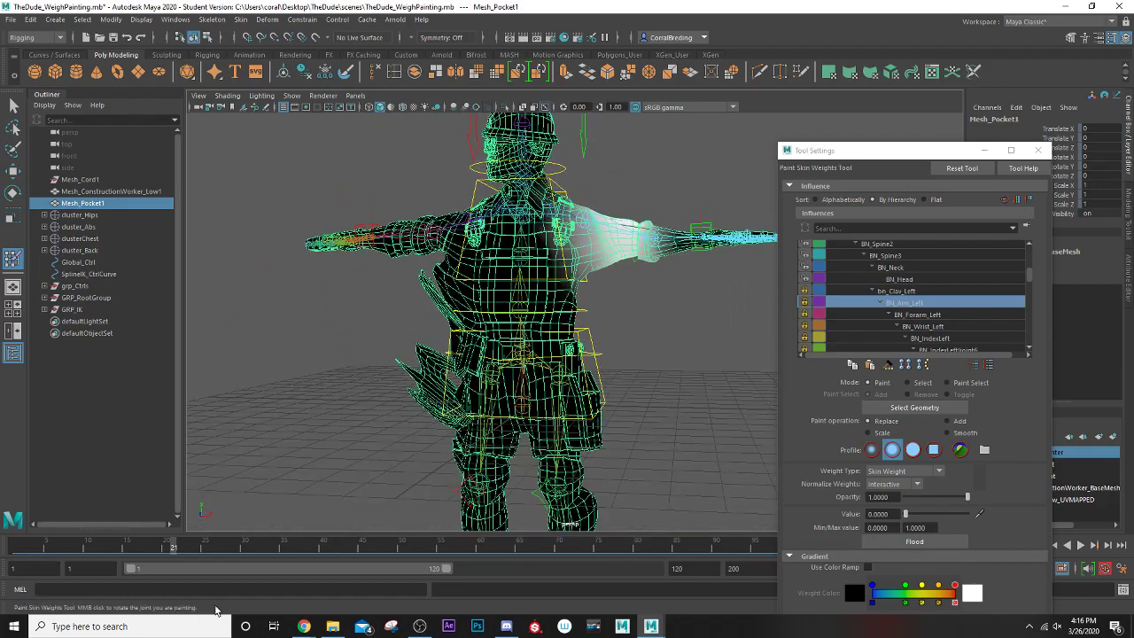
key(alt+v)
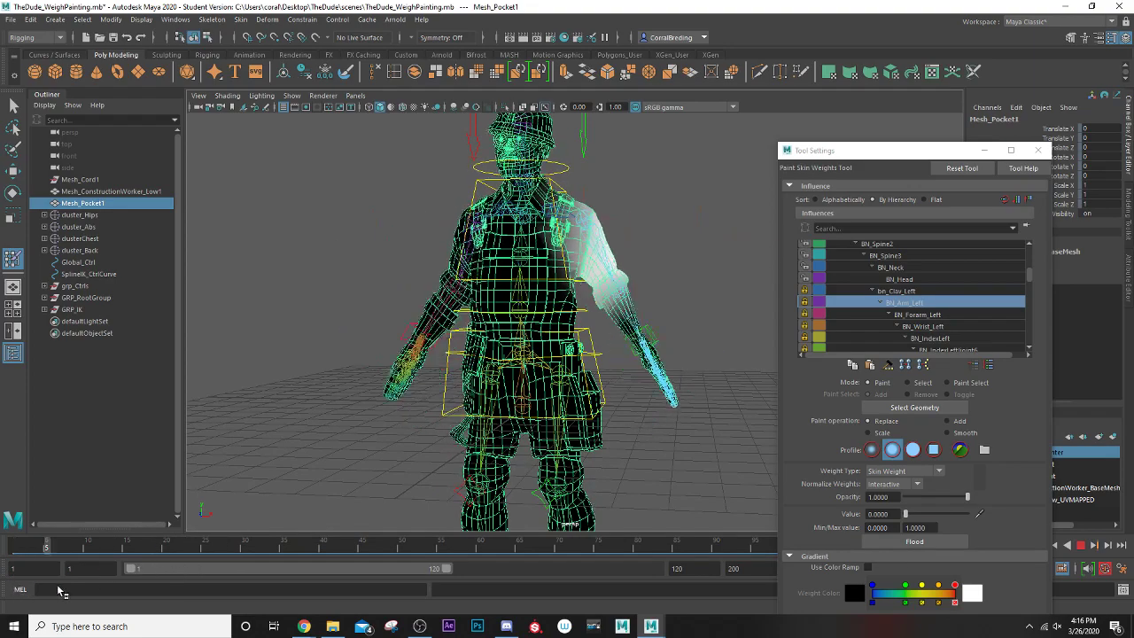
drag(259, 572, 7, 580)
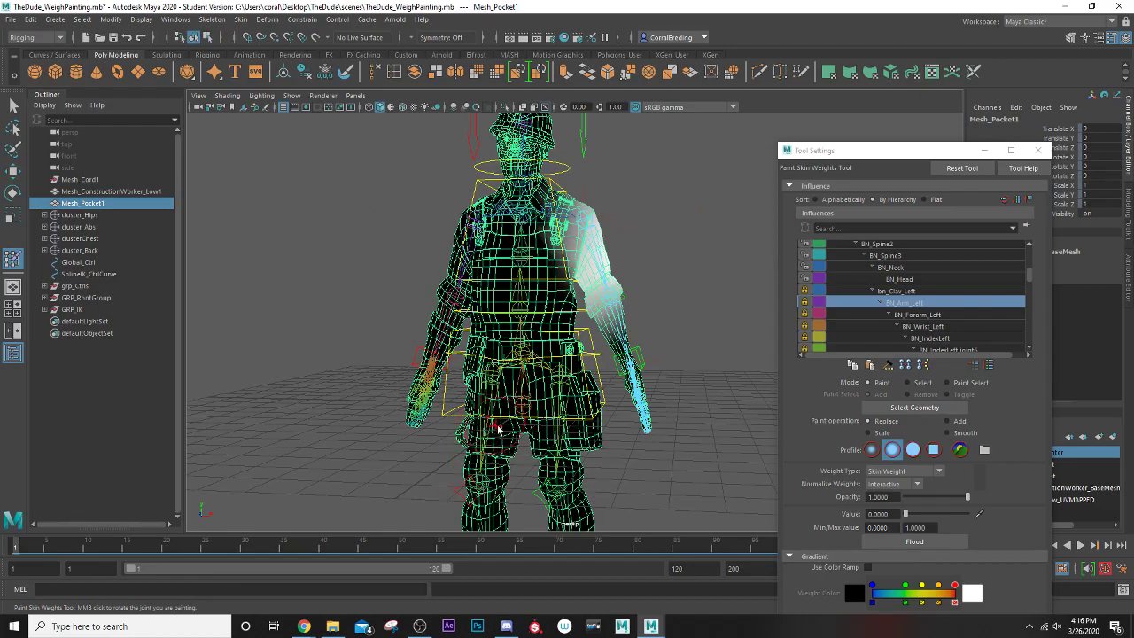
- Choose the BN_Arm_Right joint as the influence for skin weight painting
alt+drag(499, 431, 625, 408)
scroll(574, 403, up, 2)
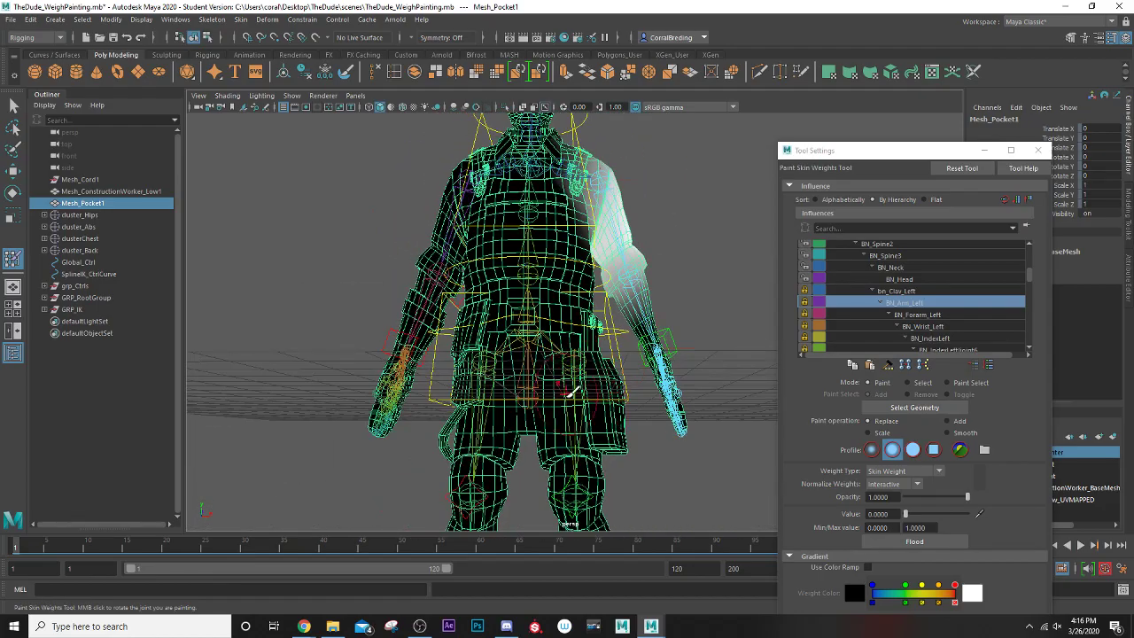
alt+middle_drag(537, 353, 547, 435)
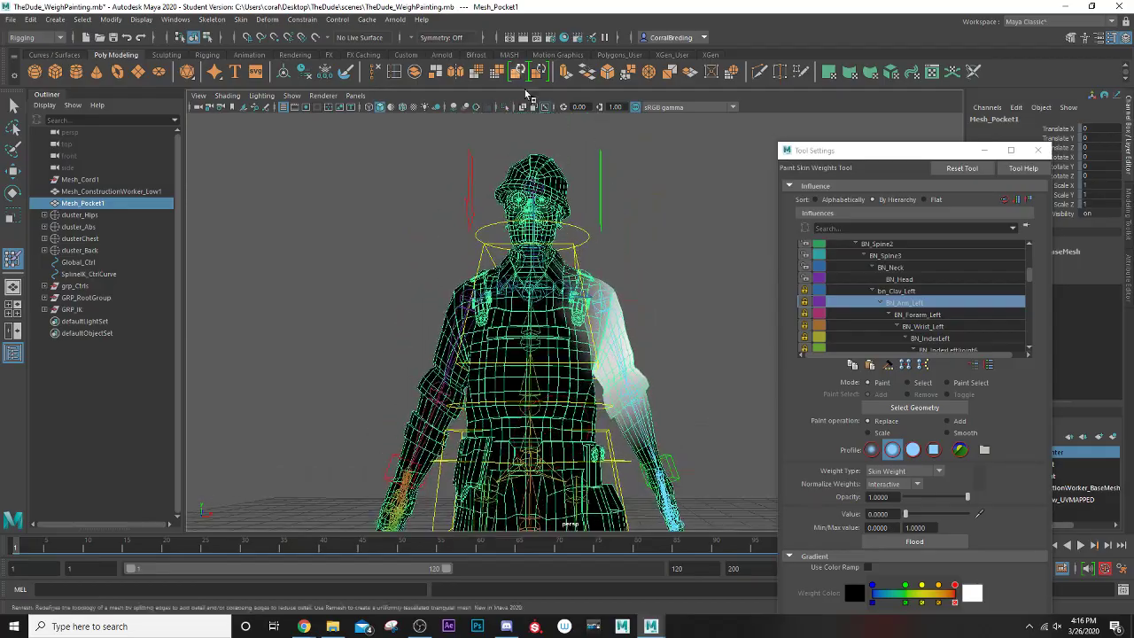
alt+middle_drag(564, 204, 582, 105)
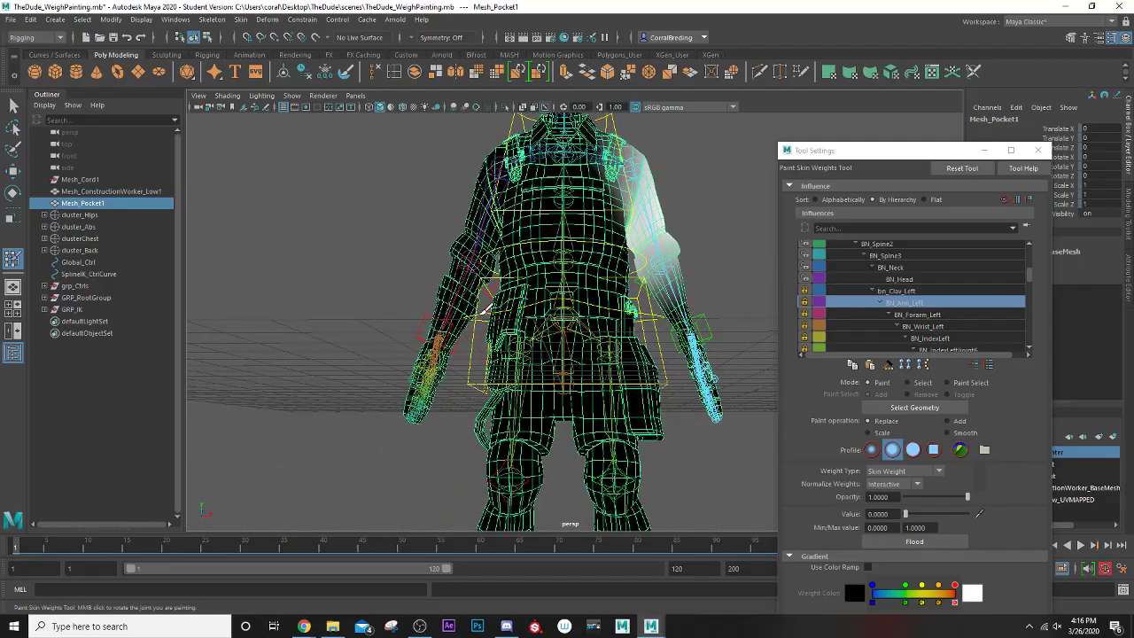
alt+drag(455, 292, 487, 309)
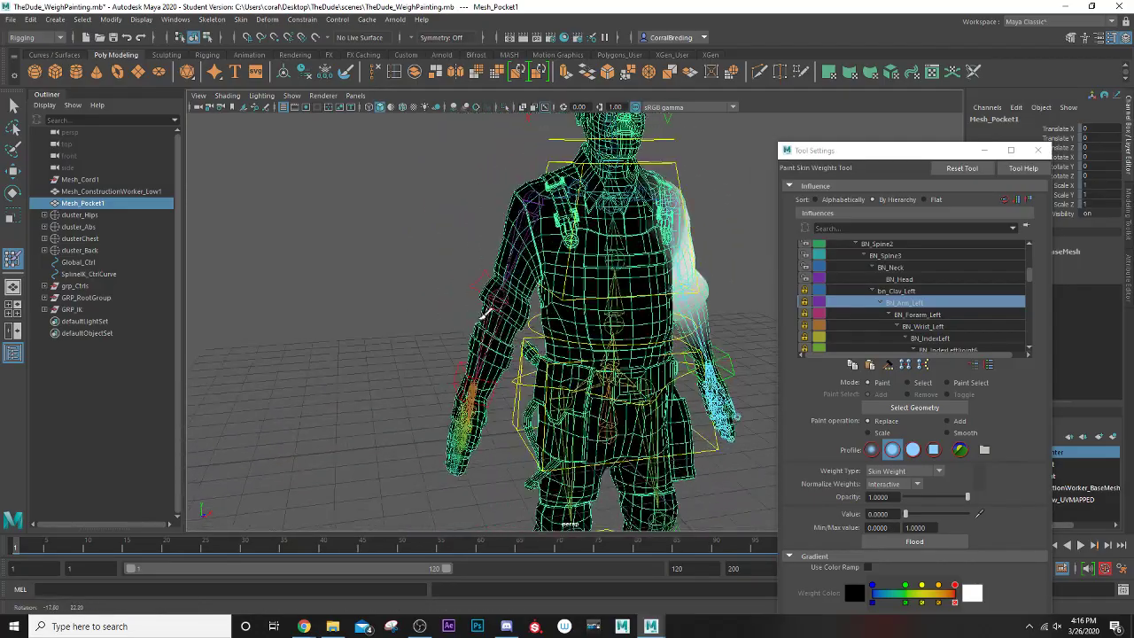
scroll(503, 306, up, 3)
scroll(481, 304, down, 4)
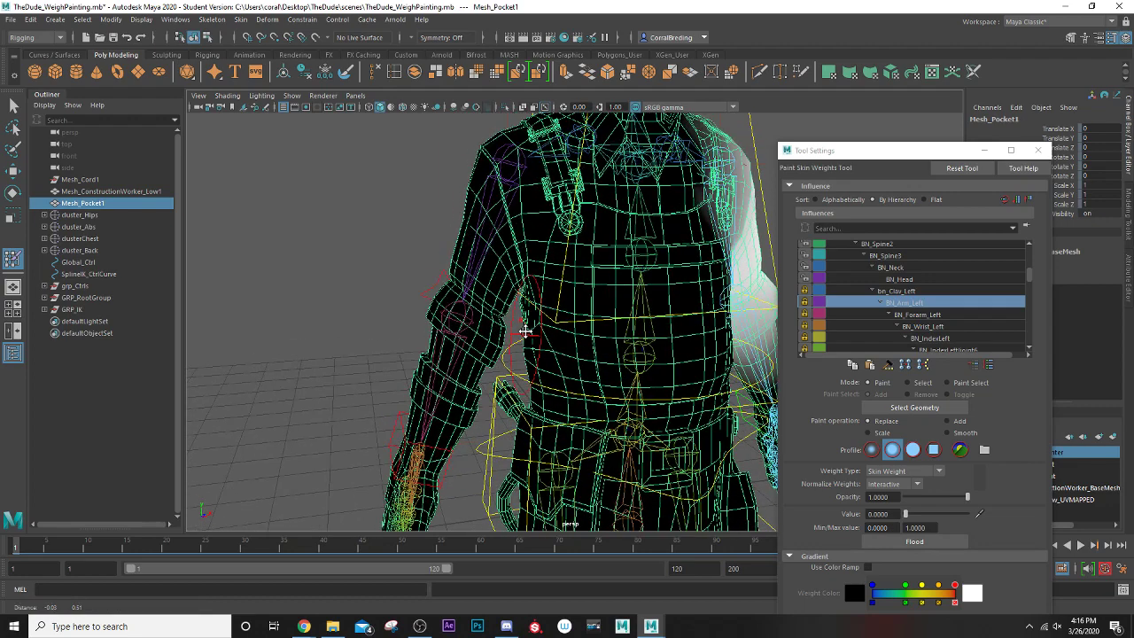
scroll(520, 315, up, 2)
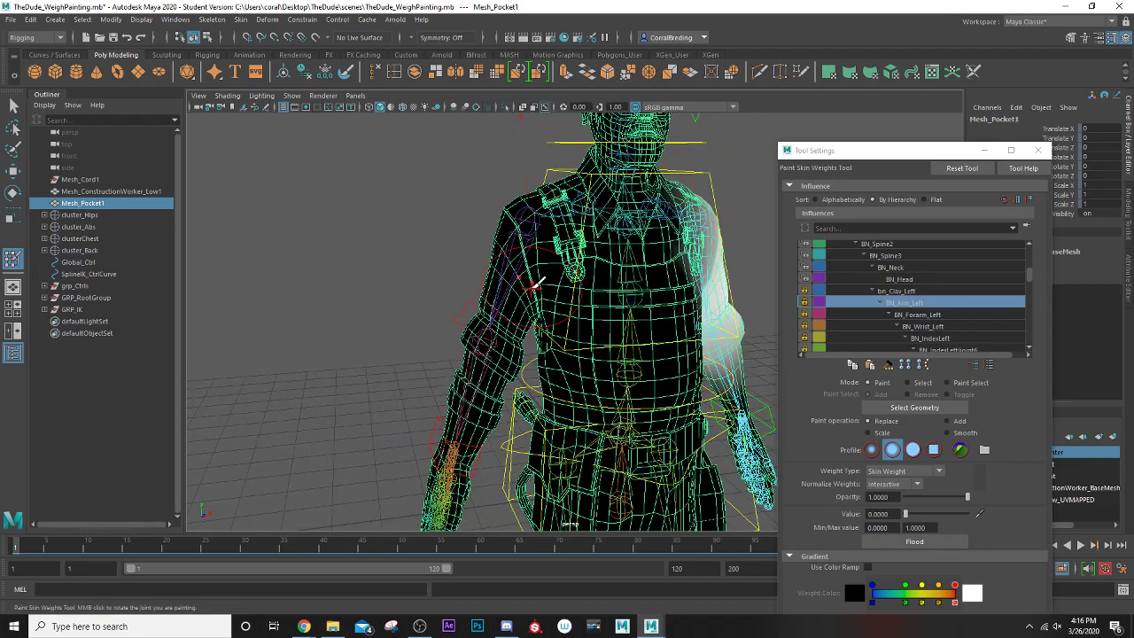
alt+drag(516, 270, 511, 270)
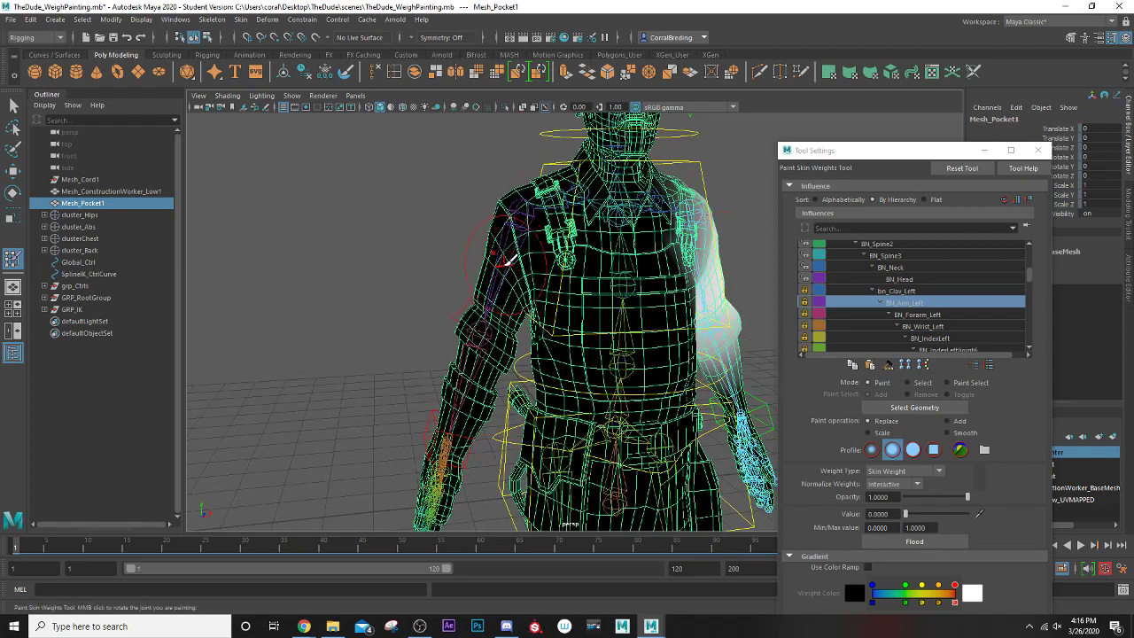
right_drag(501, 274, 498, 239)
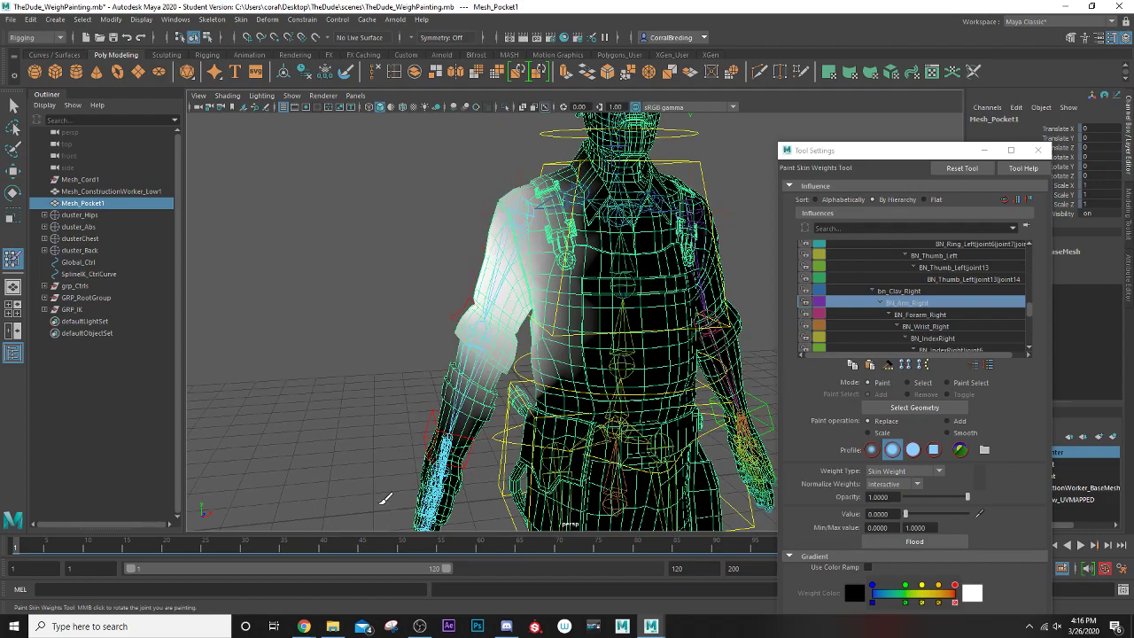
- Go to frame 27 and replace the BN_Arm_Right weights with 0 across the back near the spine
drag(86, 546, 221, 546)
mouse_move(390, 346)
alt+mouse_down()
mouse_move(488, 331)
mouse_move(460, 327)
mouse_move(611, 261)
mouse_move(597, 265)
mouse_move(615, 298)
mouse_move(579, 316)
mouse_move(533, 277)
alt+mouse_up()
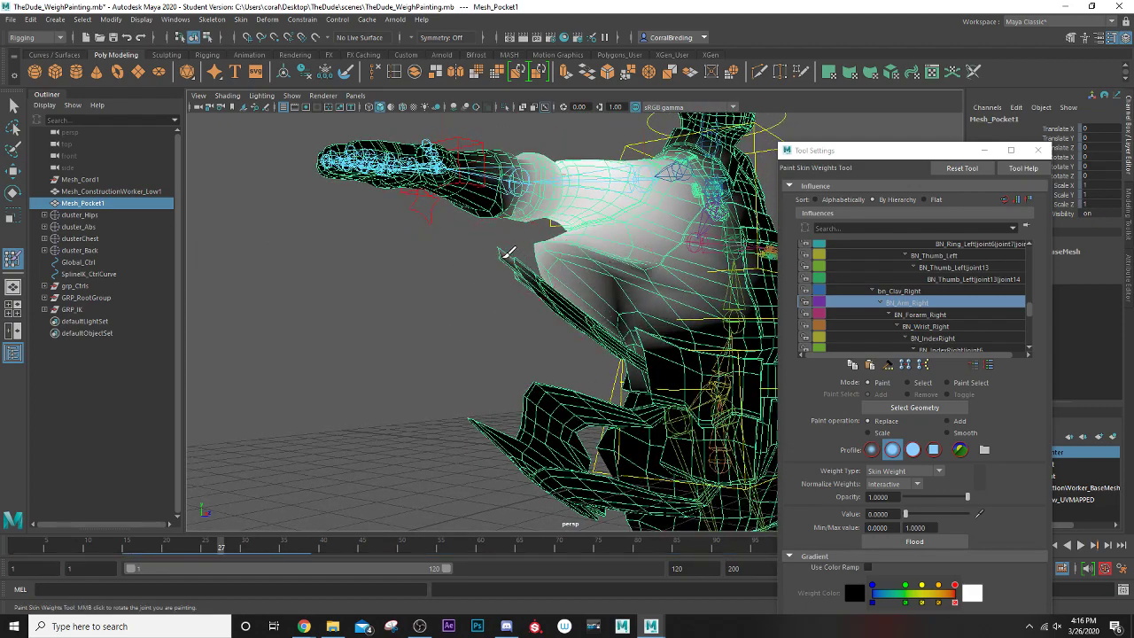
mouse_move(663, 304)
alt+mouse_down()
mouse_move(638, 304)
mouse_move(679, 322)
mouse_move(608, 326)
mouse_move(574, 286)
alt+mouse_up()
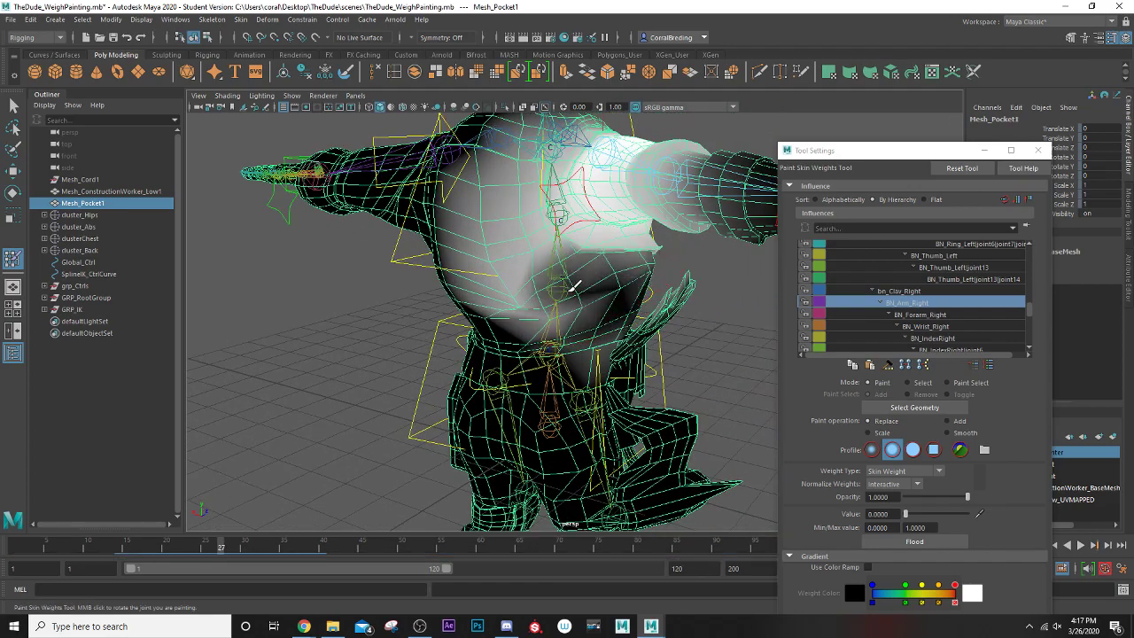
alt+middle_drag(553, 325, 563, 333)
mouse_move(526, 257)
mouse_down()
mouse_move(501, 185)
mouse_move(514, 324)
mouse_up()
alt+drag(512, 255, 522, 280)
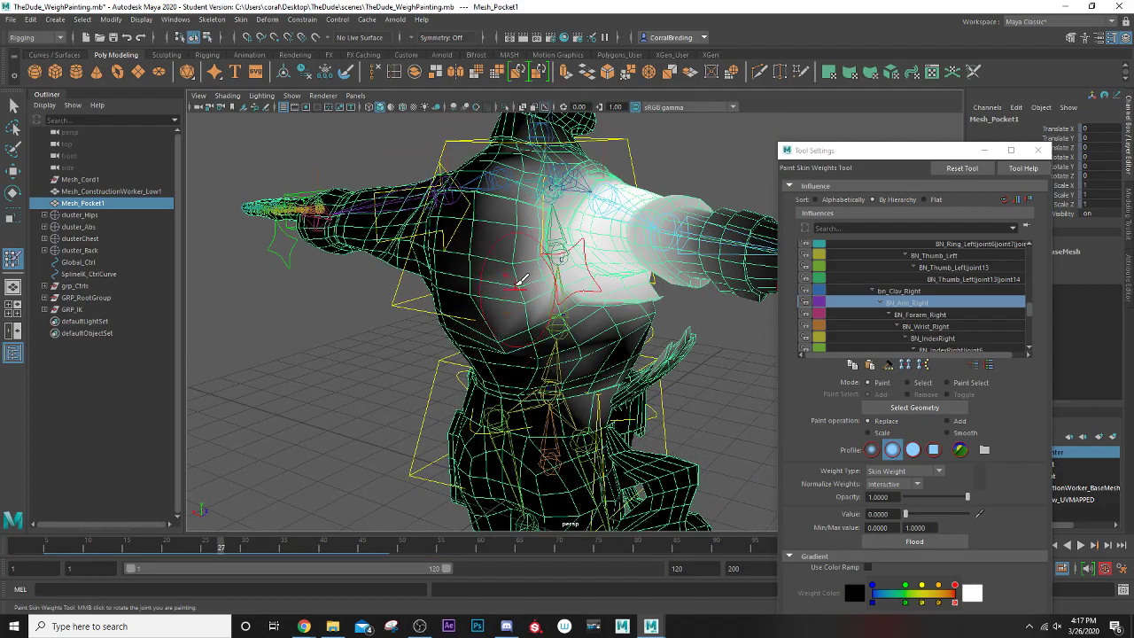
mouse_move(550, 325)
alt+mouse_down()
mouse_move(502, 332)
mouse_move(545, 328)
alt+mouse_up()
mouse_move(478, 248)
mouse_down()
mouse_move(493, 208)
mouse_move(446, 233)
mouse_move(459, 308)
mouse_move(533, 302)
mouse_move(483, 325)
mouse_up()
- Examine the BN_Arm_Right weights around the right chest strap, armpit and side of the torso
scroll(530, 299, up, 5)
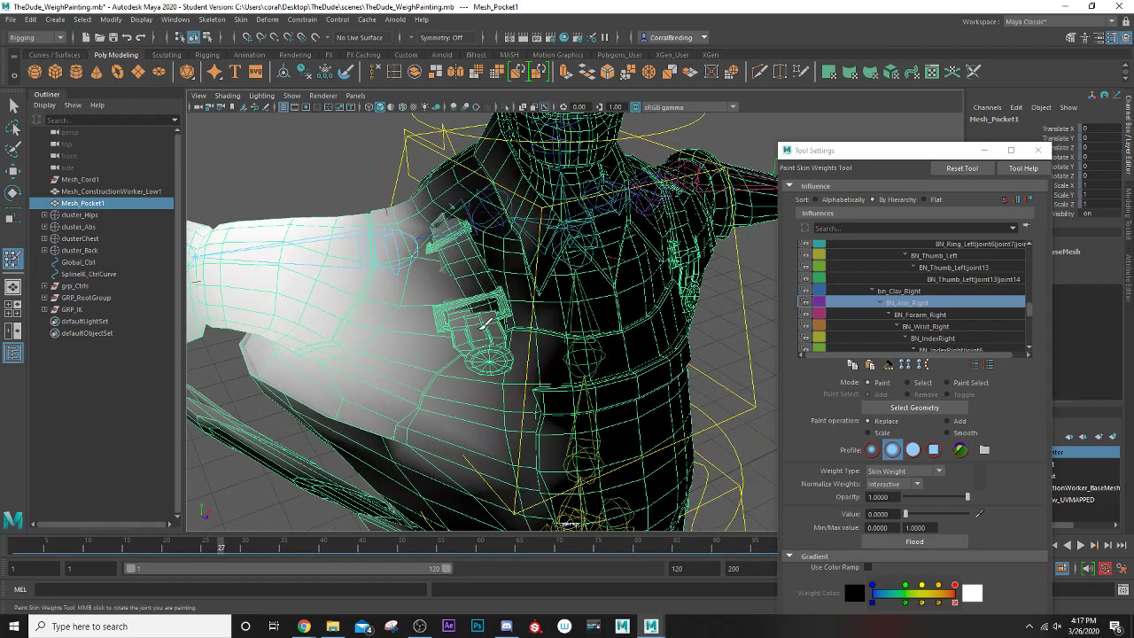
scroll(504, 369, down, 5)
scroll(504, 369, up, 4)
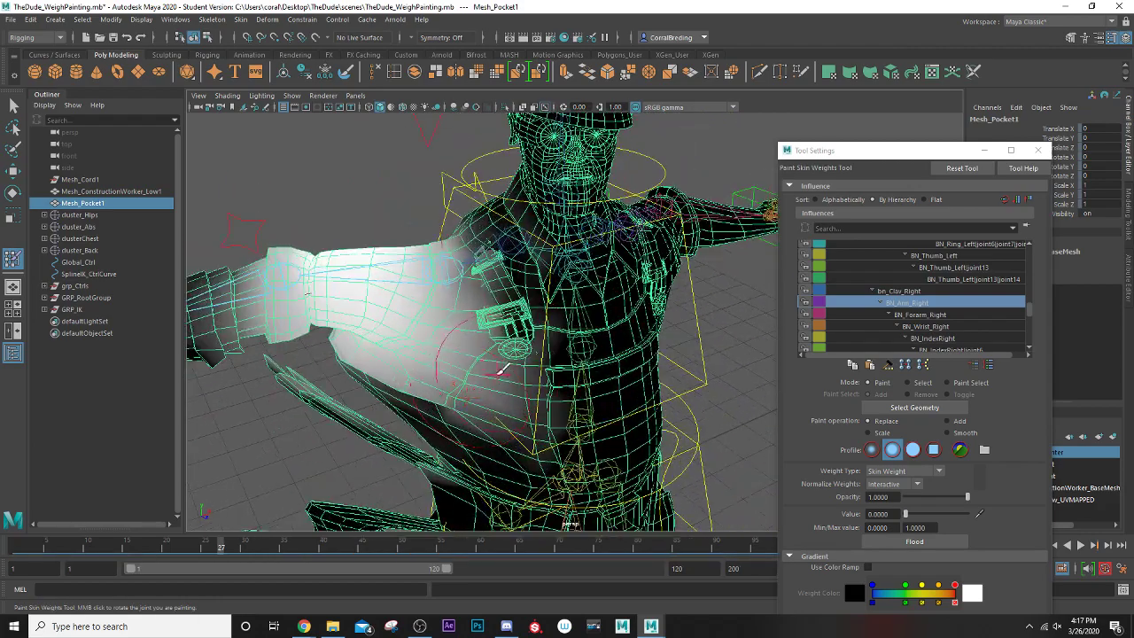
alt+drag(505, 370, 539, 322)
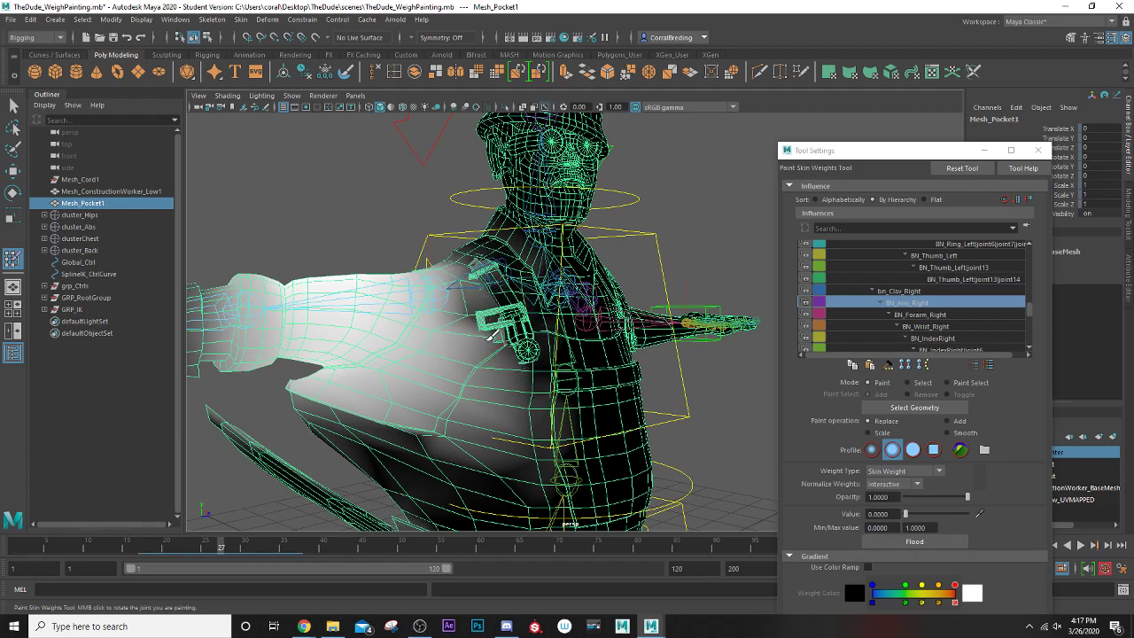
scroll(481, 317, up, 3)
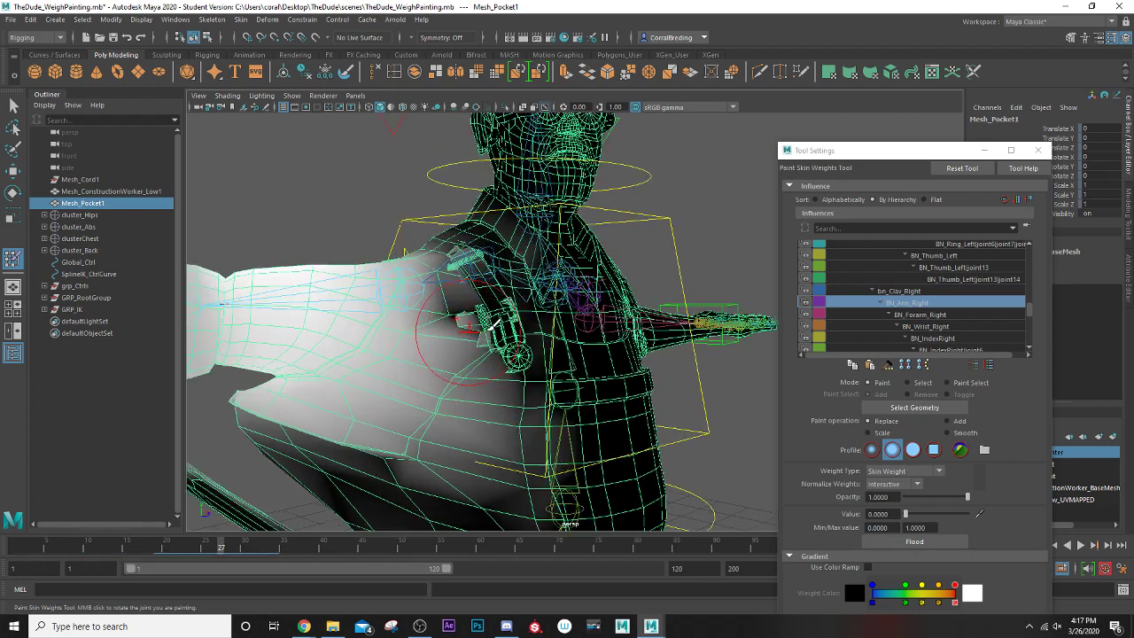
alt+drag(481, 318, 543, 326)
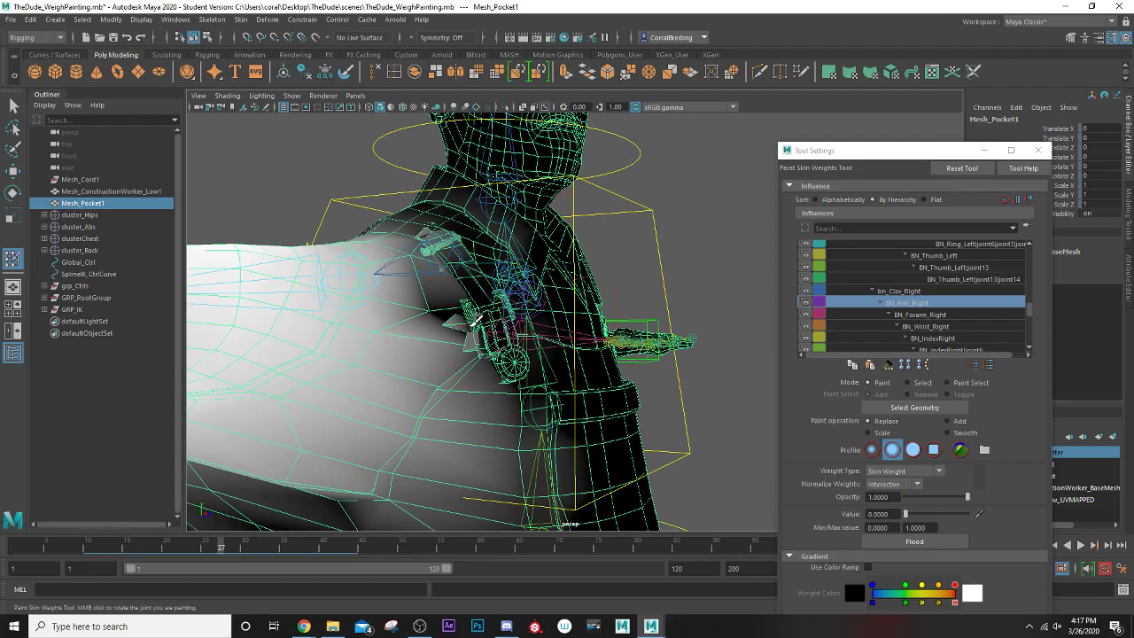
scroll(498, 354, down, 4)
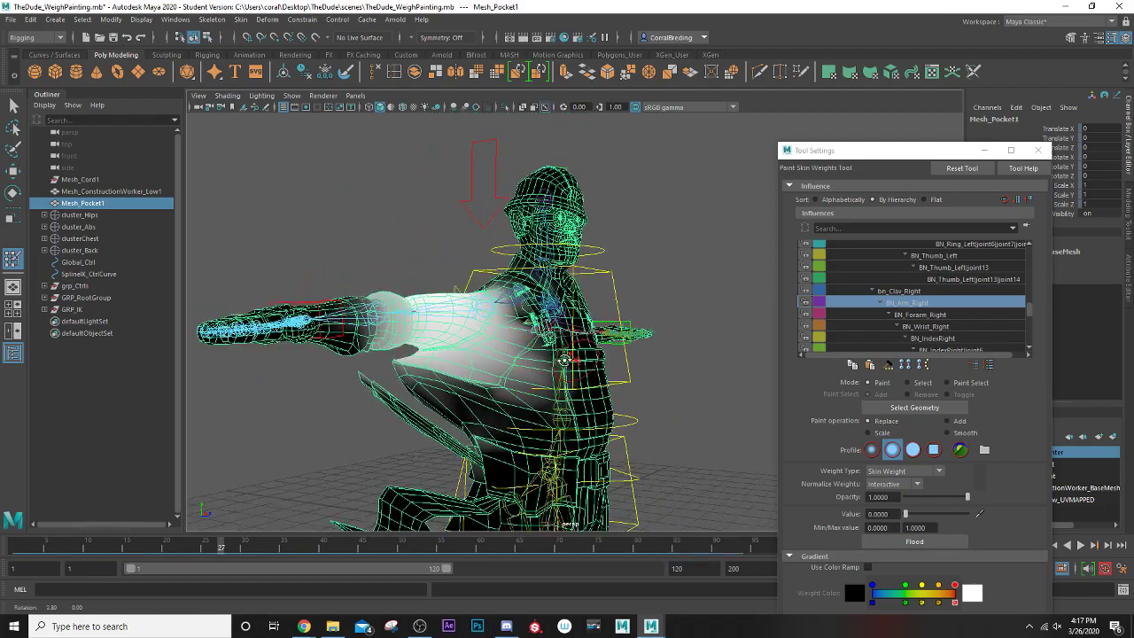
alt+drag(567, 341, 499, 354)
alt+middle_drag(499, 355, 529, 313)
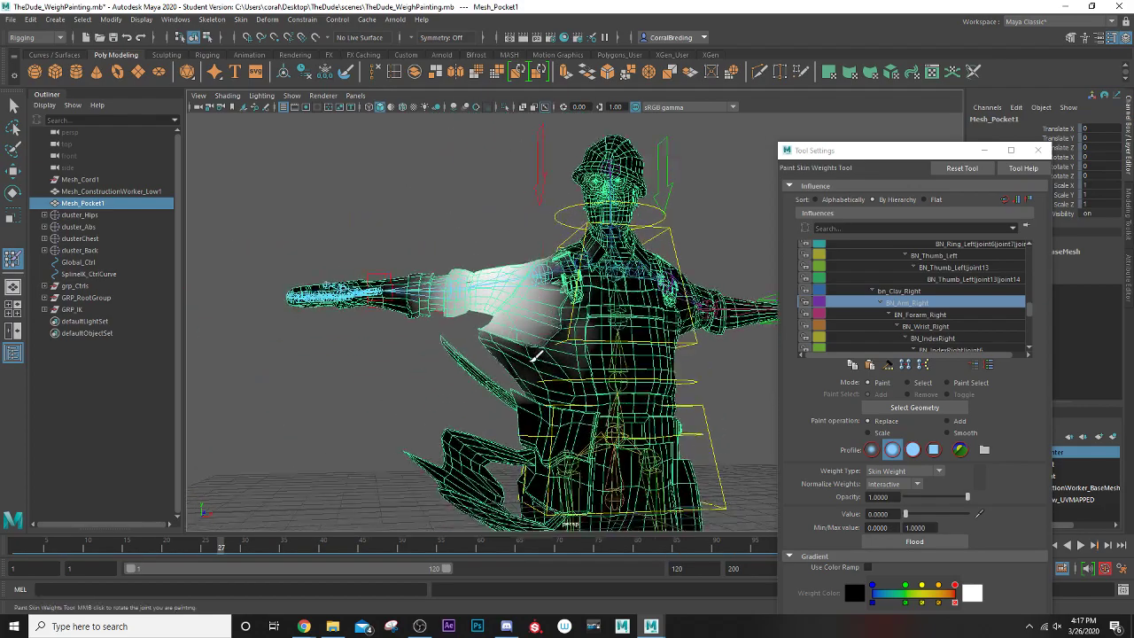
alt+drag(534, 339, 458, 374)
alt+middle_drag(458, 374, 572, 374)
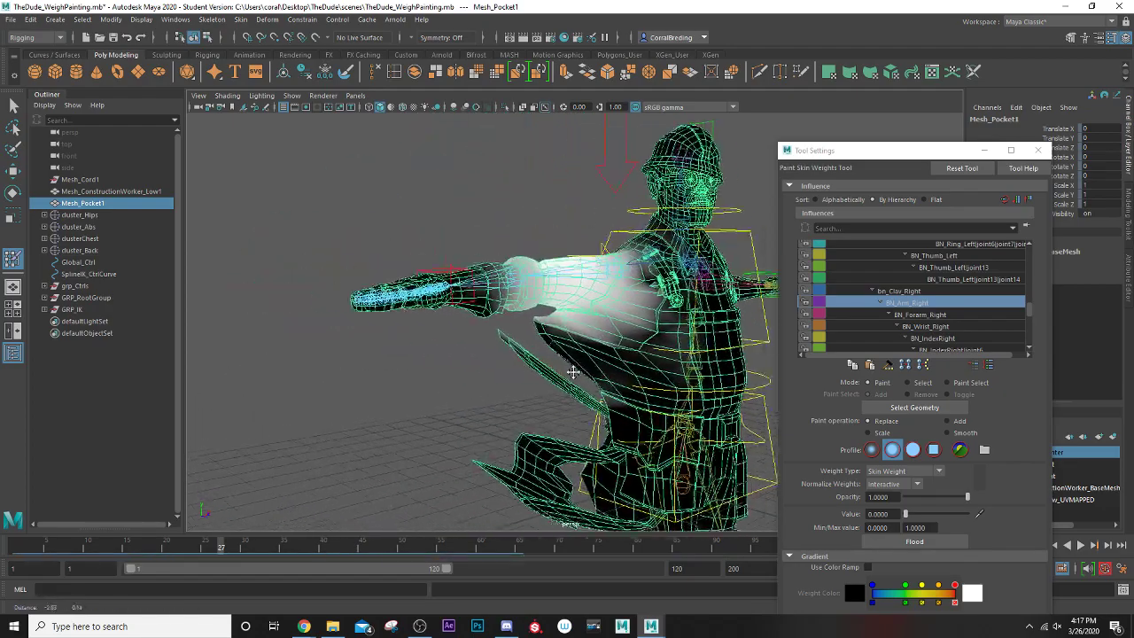
- Choose the BN_Forearm_Right joint as the influence for skin weight painting
alt+drag(572, 375, 485, 331)
scroll(511, 351, up, 5)
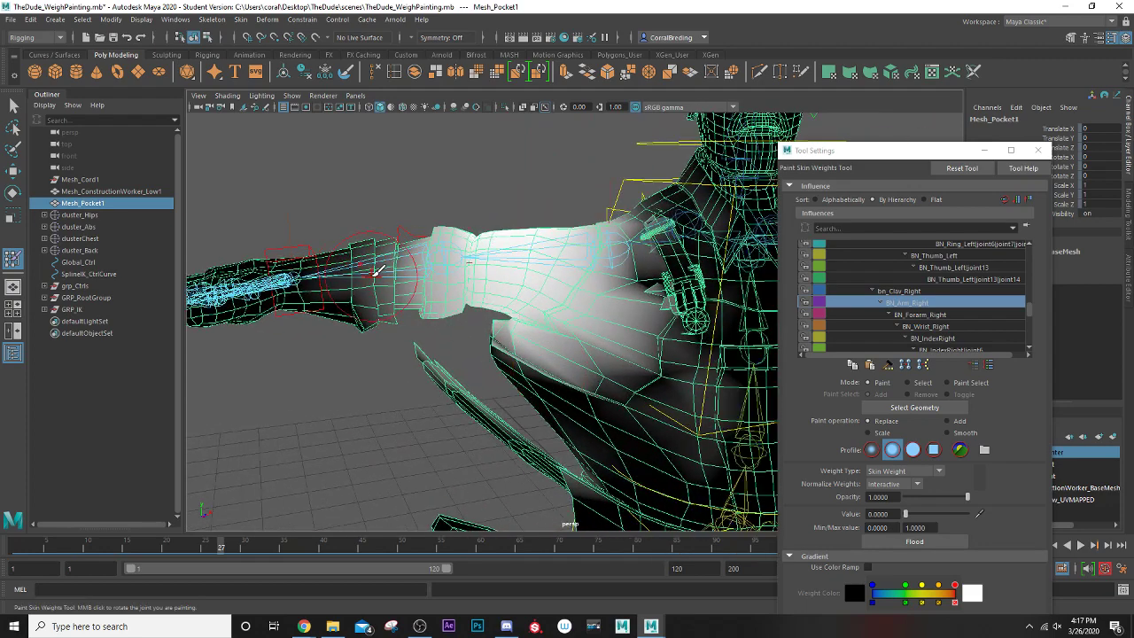
right_drag(399, 270, 397, 239)
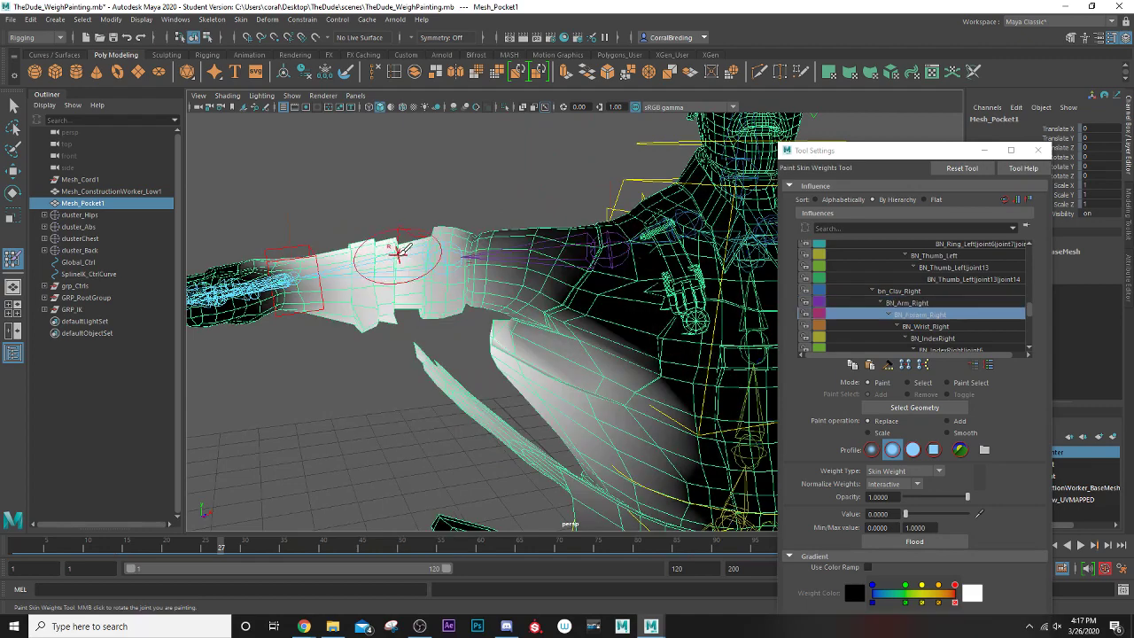
- Replace the BN_Forearm_Right weights with 0 on the character's left half of the back, up to the spine
mouse_move(398, 239)
alt+mouse_down()
mouse_move(460, 301)
mouse_move(411, 309)
mouse_move(410, 290)
mouse_move(504, 370)
mouse_move(709, 355)
mouse_move(629, 399)
mouse_move(714, 347)
mouse_move(698, 357)
mouse_move(653, 329)
alt+mouse_up()
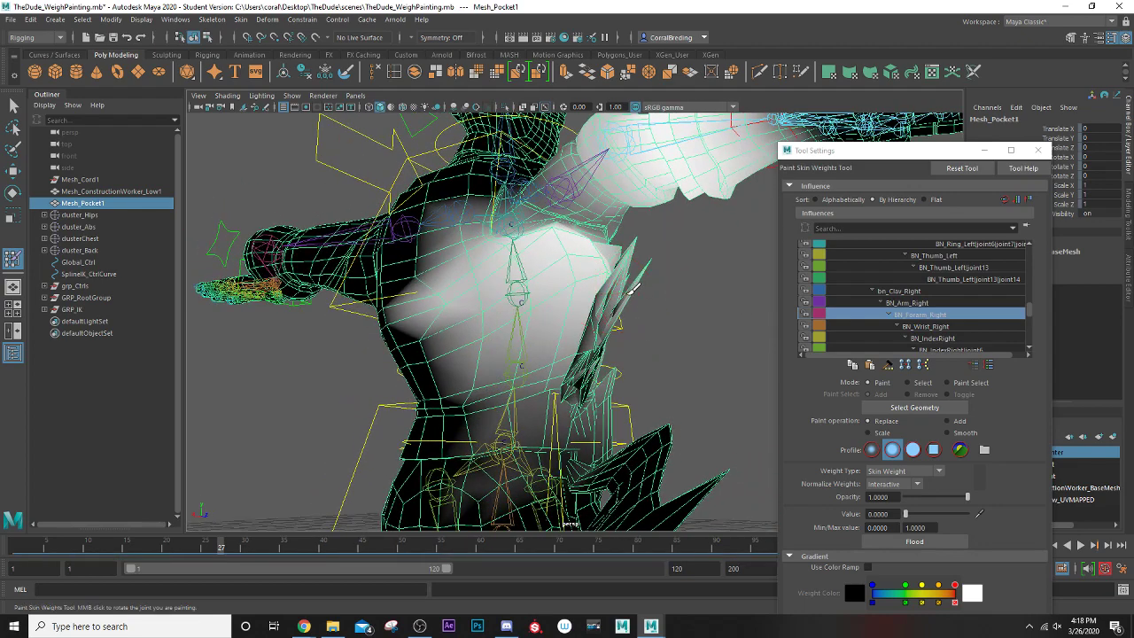
mouse_move(626, 266)
alt+mouse_down()
mouse_move(608, 324)
mouse_move(664, 314)
mouse_move(501, 399)
mouse_move(574, 414)
mouse_move(568, 405)
mouse_move(524, 448)
mouse_move(562, 469)
mouse_move(483, 475)
alt+mouse_up()
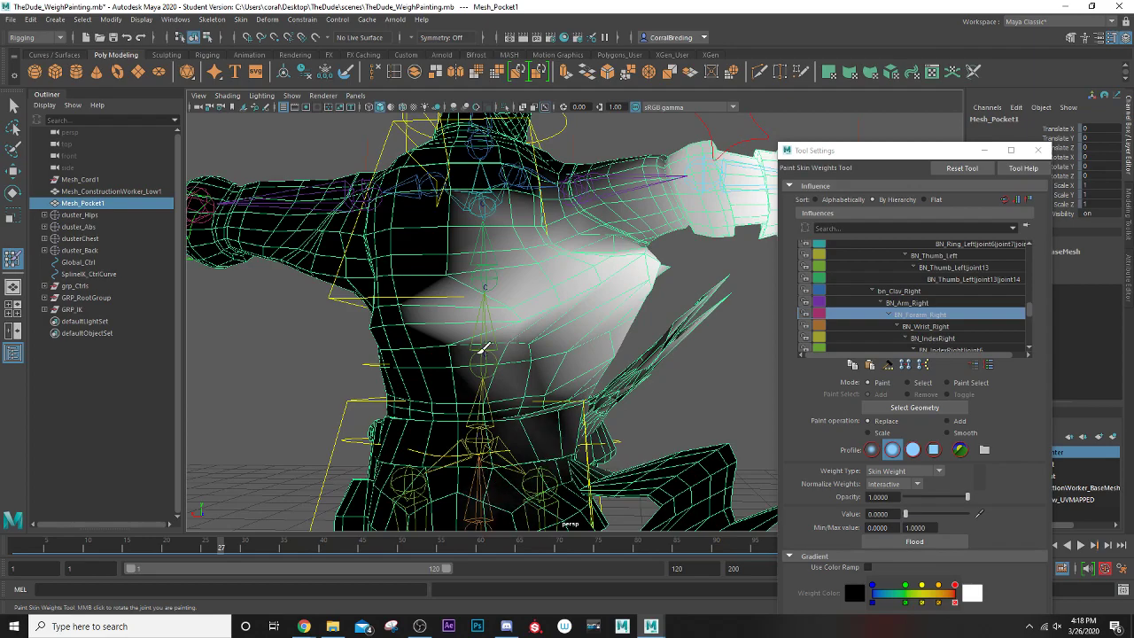
mouse_move(483, 348)
mouse_down()
mouse_move(485, 292)
mouse_move(461, 305)
mouse_move(470, 288)
mouse_move(488, 296)
mouse_up()
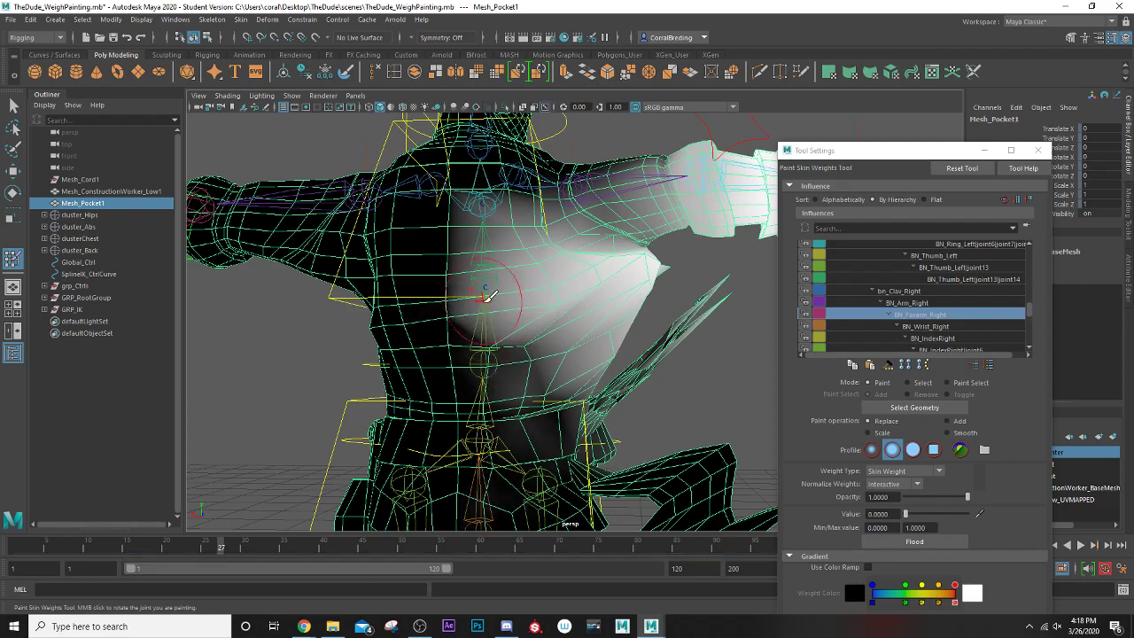
mouse_move(549, 333)
alt+mouse_down()
mouse_move(501, 307)
mouse_move(577, 333)
alt+mouse_up()
mouse_move(603, 330)
mouse_down()
mouse_move(523, 333)
mouse_move(530, 319)
mouse_move(567, 354)
mouse_move(523, 312)
mouse_move(540, 328)
mouse_up()
scroll(531, 333, down, 4)
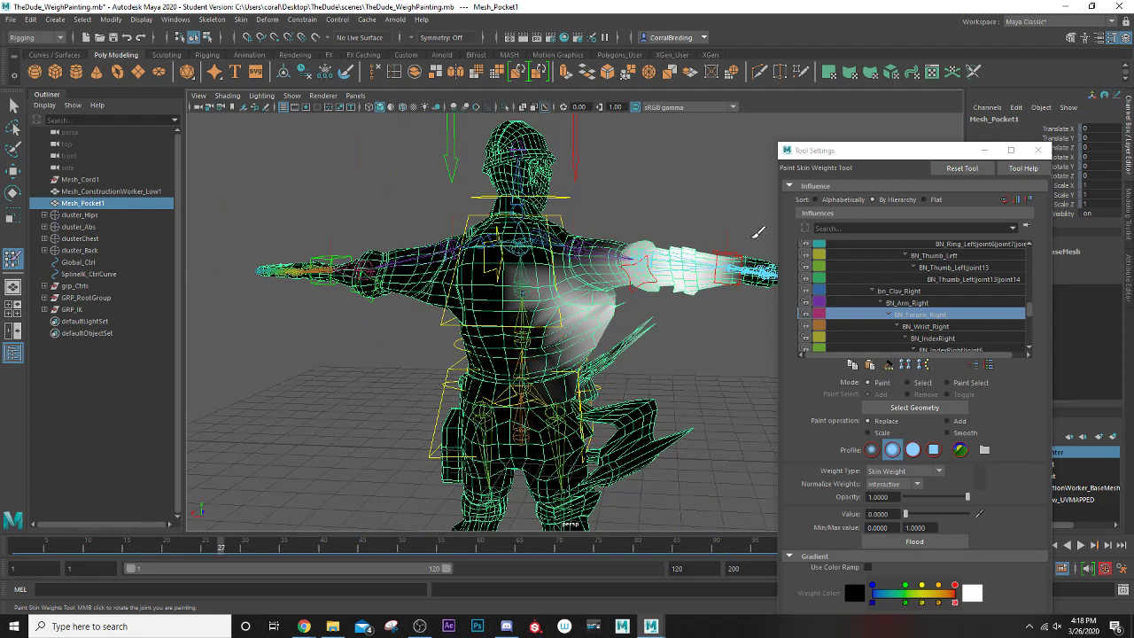
- Close the weight painting settings, activate the Select tool and switch Mesh_Pocket1 to vertex selection
click(1034, 151)
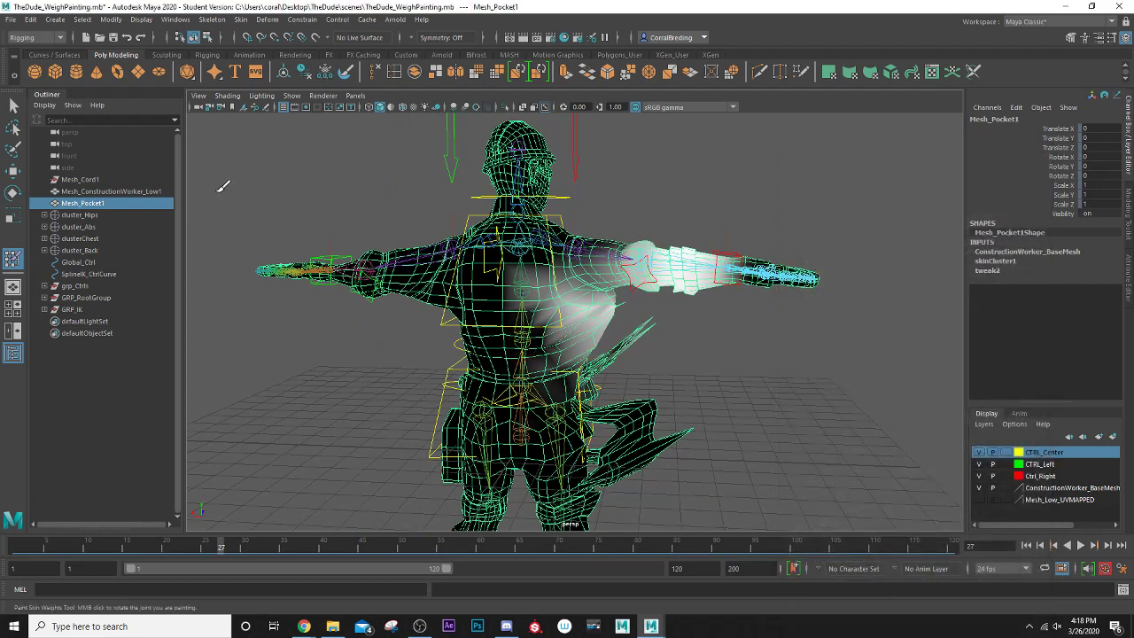
click(14, 106)
right_drag(659, 324, 572, 301)
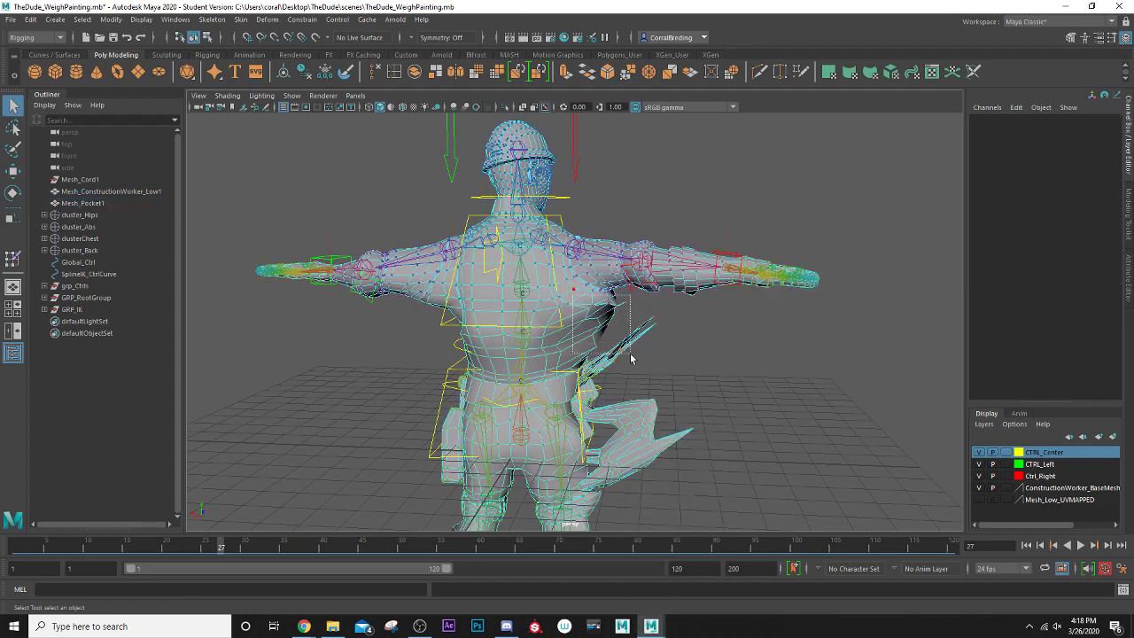
- Select the Mesh_Pocket1 vertices along the stretched right side of the torso, from below the armpit down over the waist and upper leg
drag(631, 358, 513, 394)
scroll(517, 345, up, 5)
alt+middle_drag(516, 345, 531, 516)
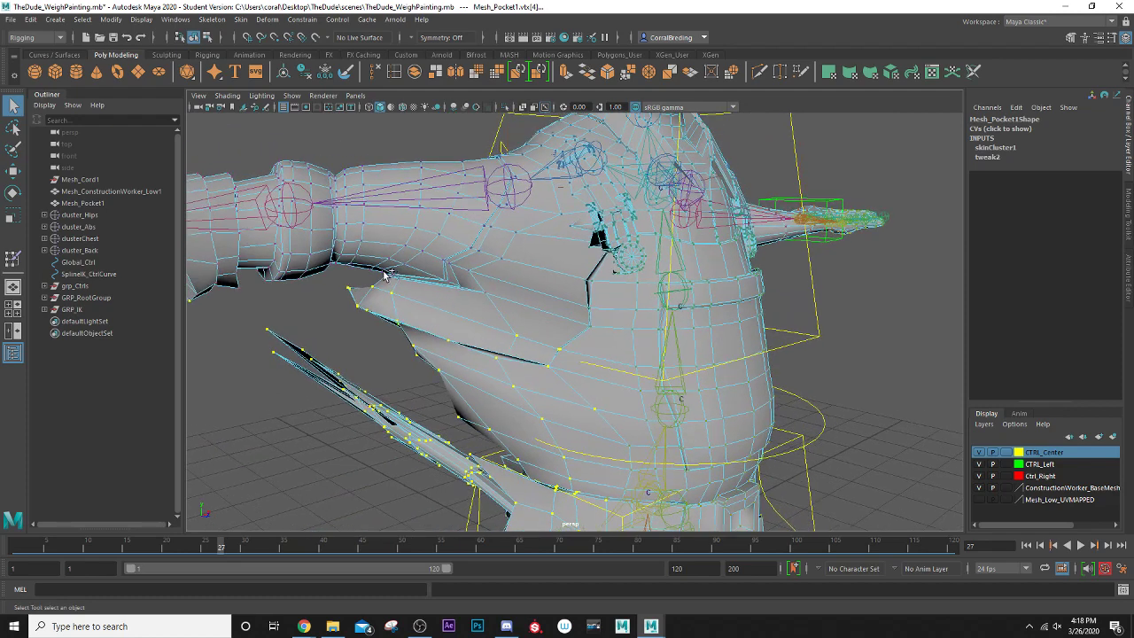
drag(461, 291, 489, 299)
scroll(485, 302, down, 3)
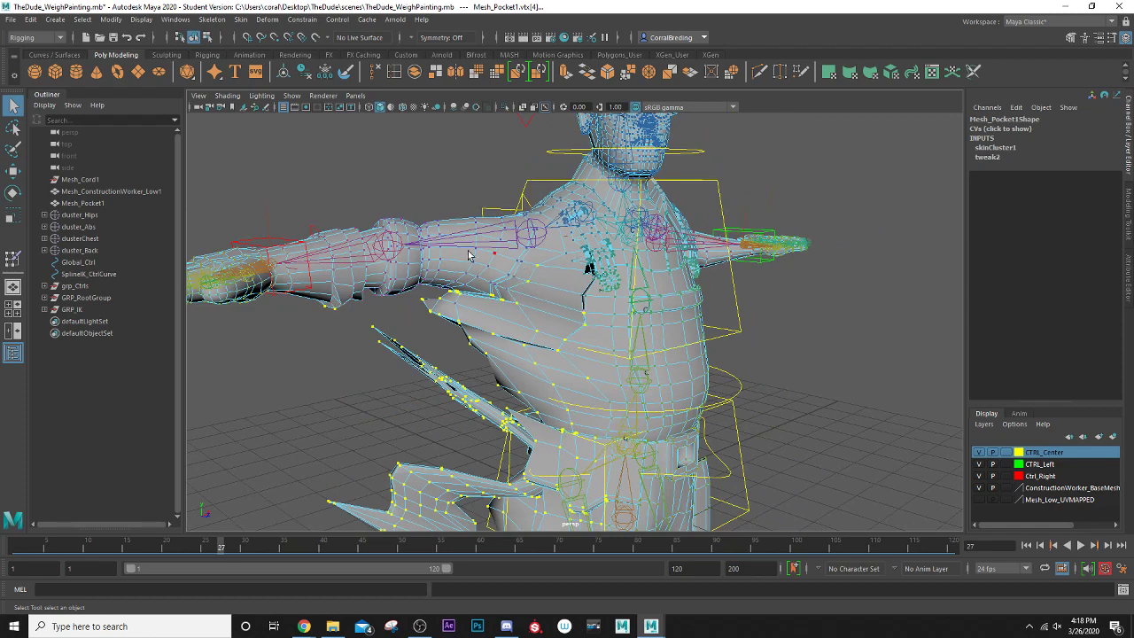
- Open the Component Editor with the smooth skin weights of the selected vertices and place it beside the character
click(181, 20)
mouse_move(245, 74)
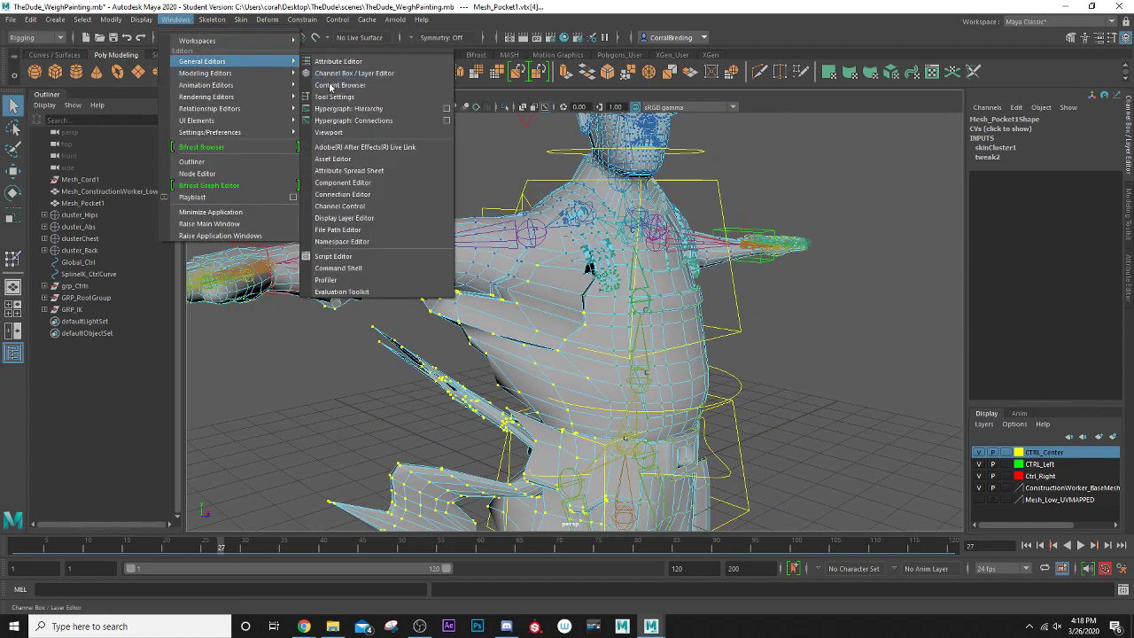
click(343, 182)
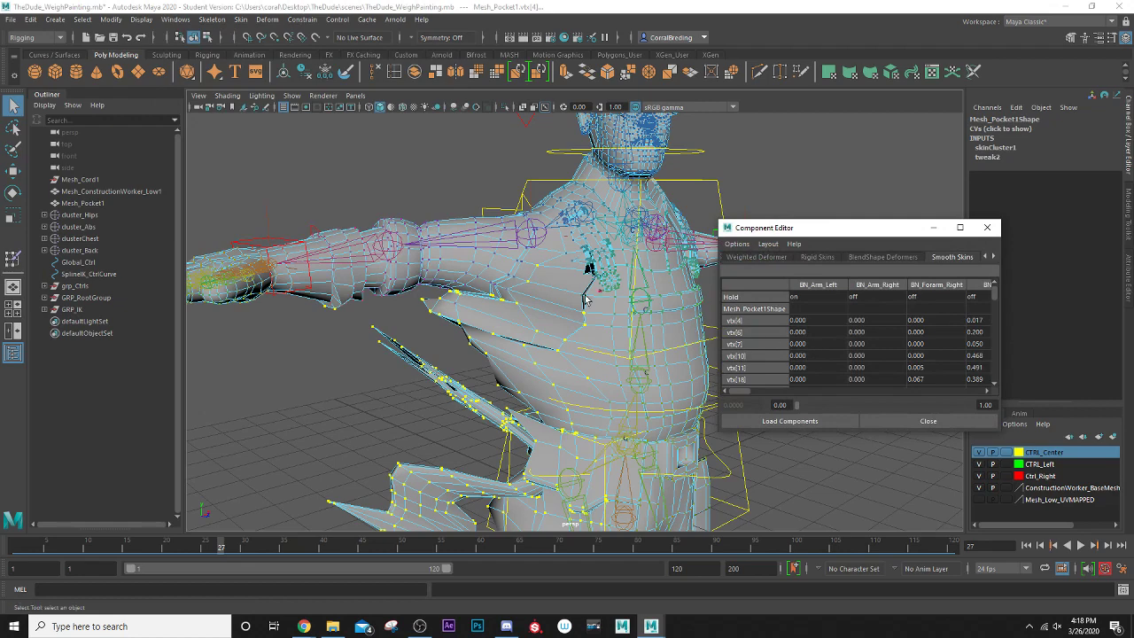
scroll(584, 300, down, 3)
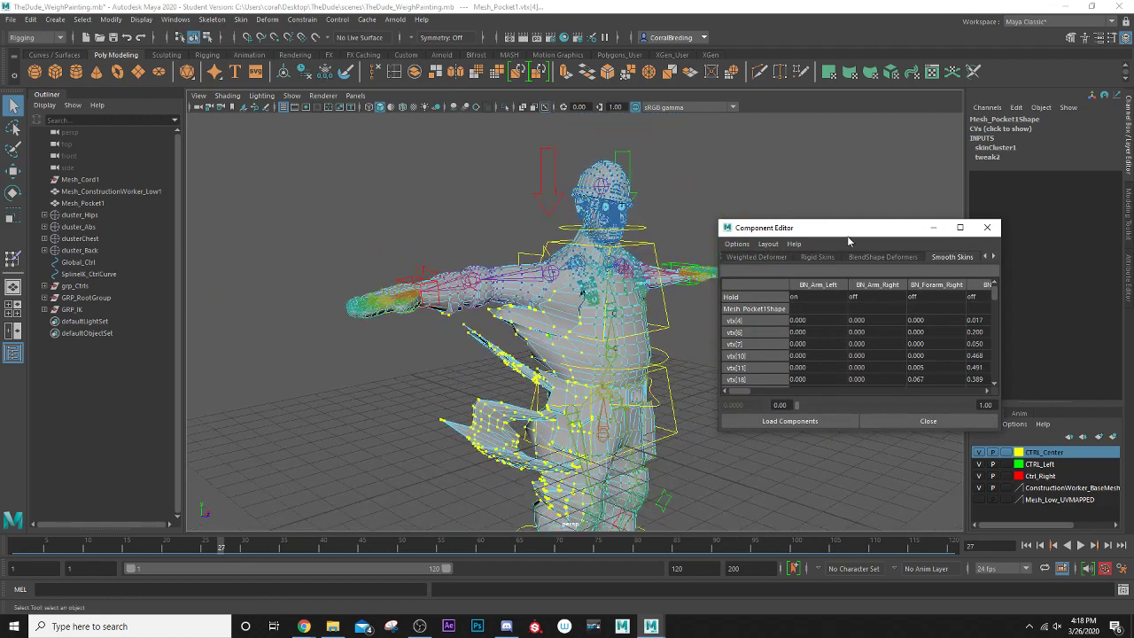
drag(846, 234, 826, 205)
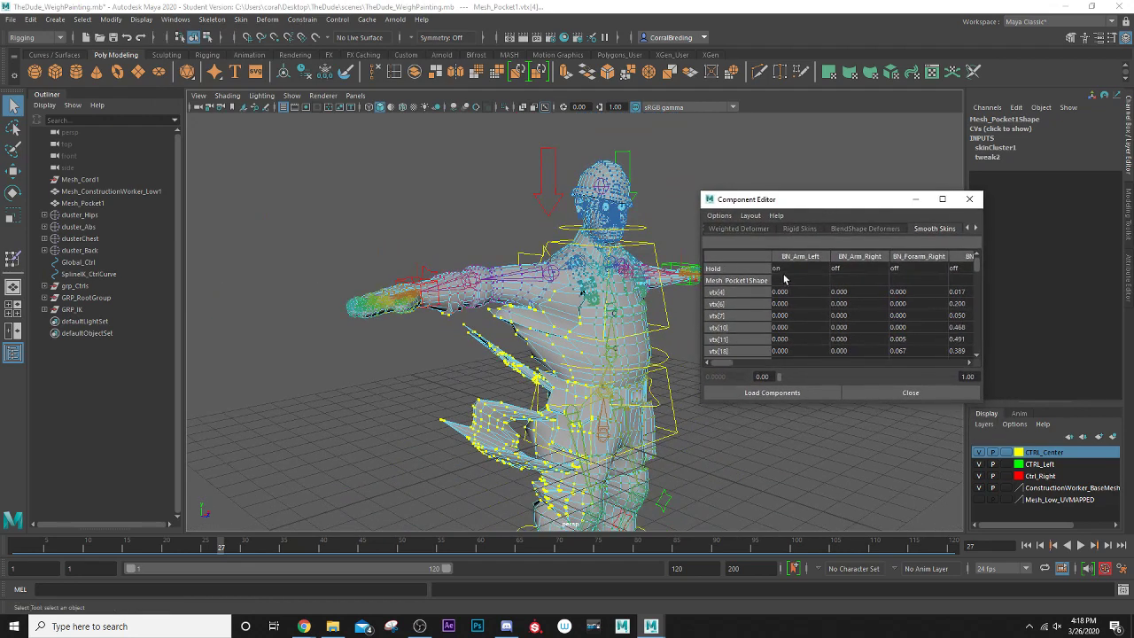
- Try setting only the BN_Forearm_Right weights of all selected vertices to 0, and undo it
click(910, 294)
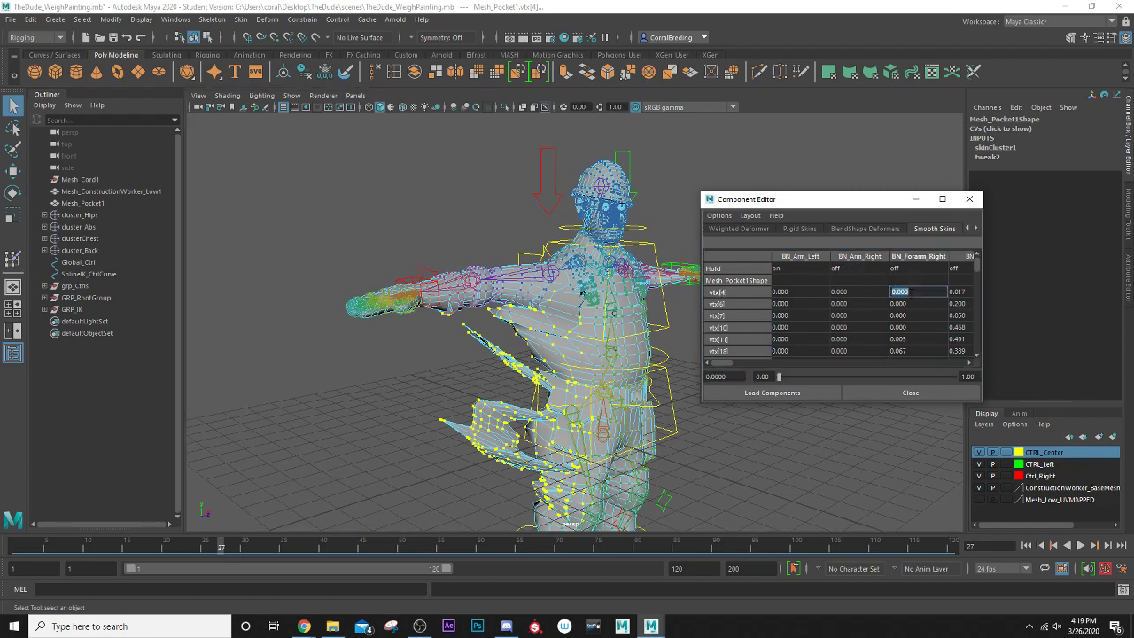
drag(978, 266, 976, 378)
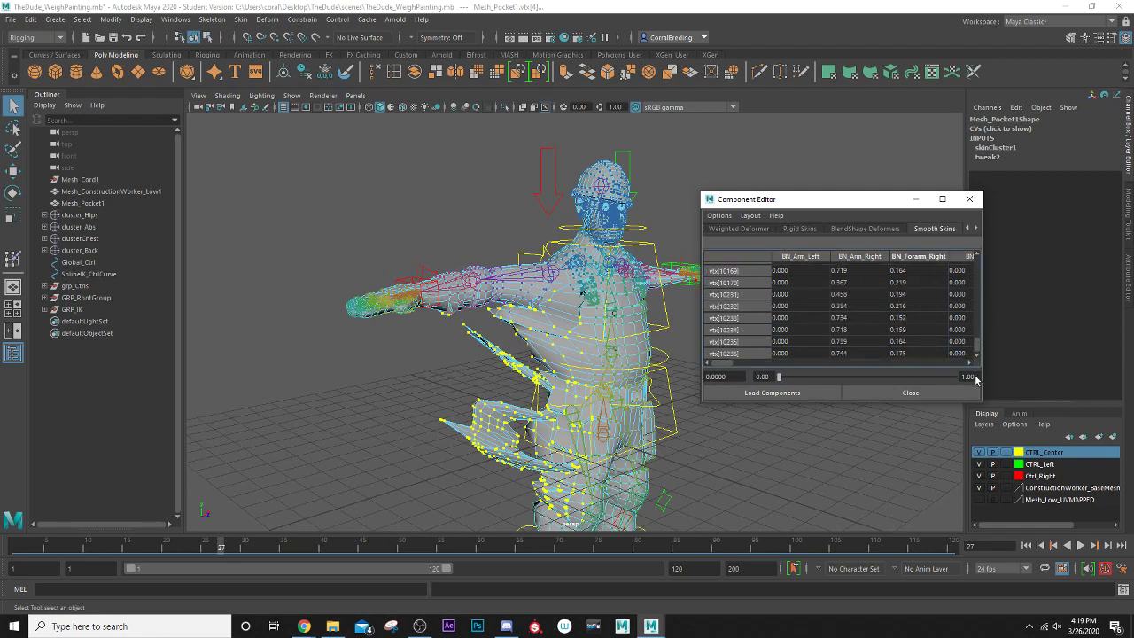
shift+click(921, 353)
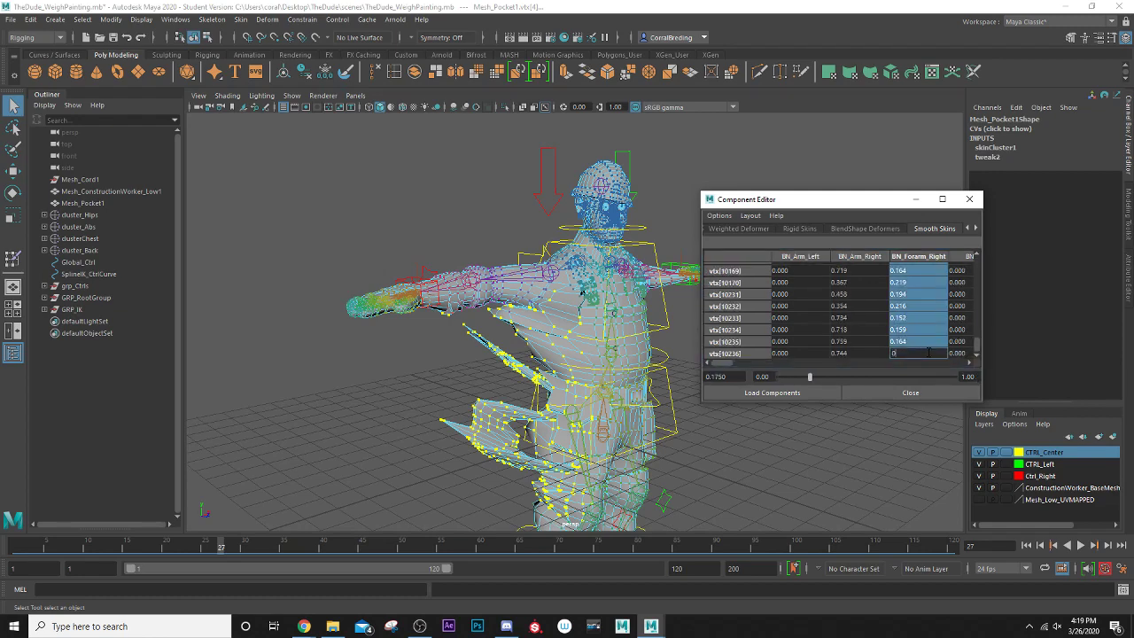
text(0)
key(Return)
alt+drag(636, 301, 370, 319)
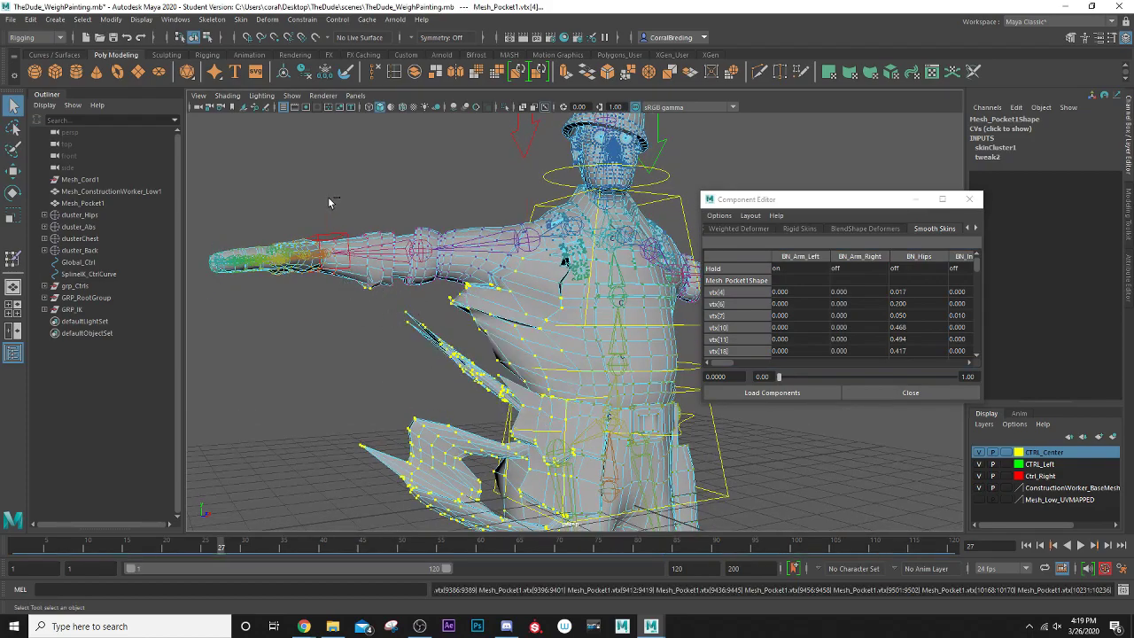
key(ctrl+z)
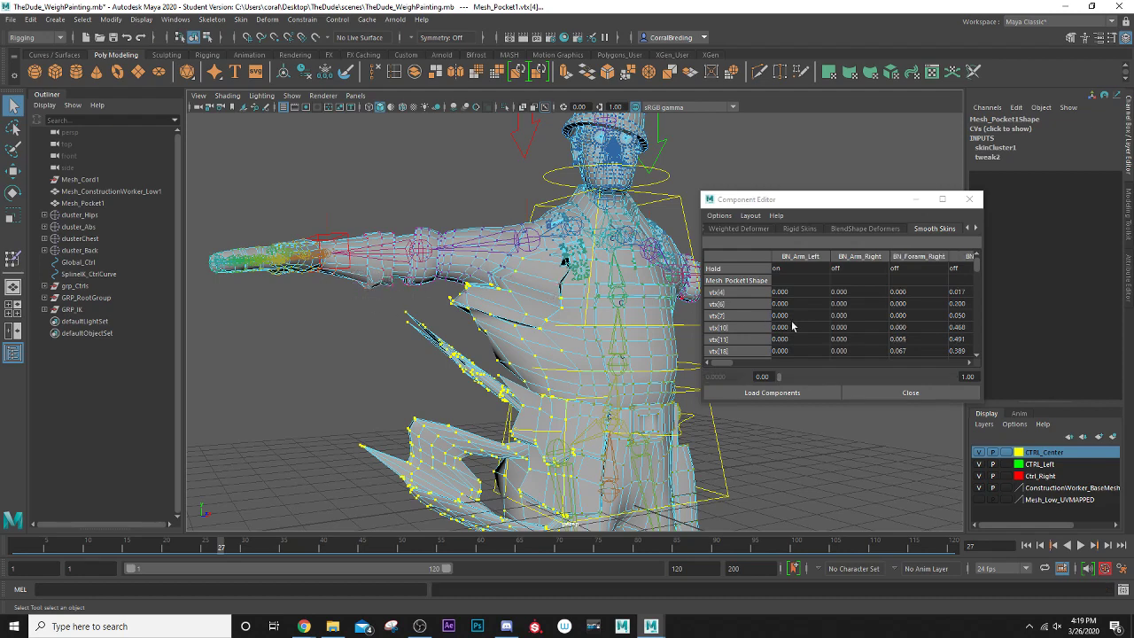
- Set the BN_Arm_Right and BN_Forearm_Right weights of all selected vertices to 0 together
click(851, 291)
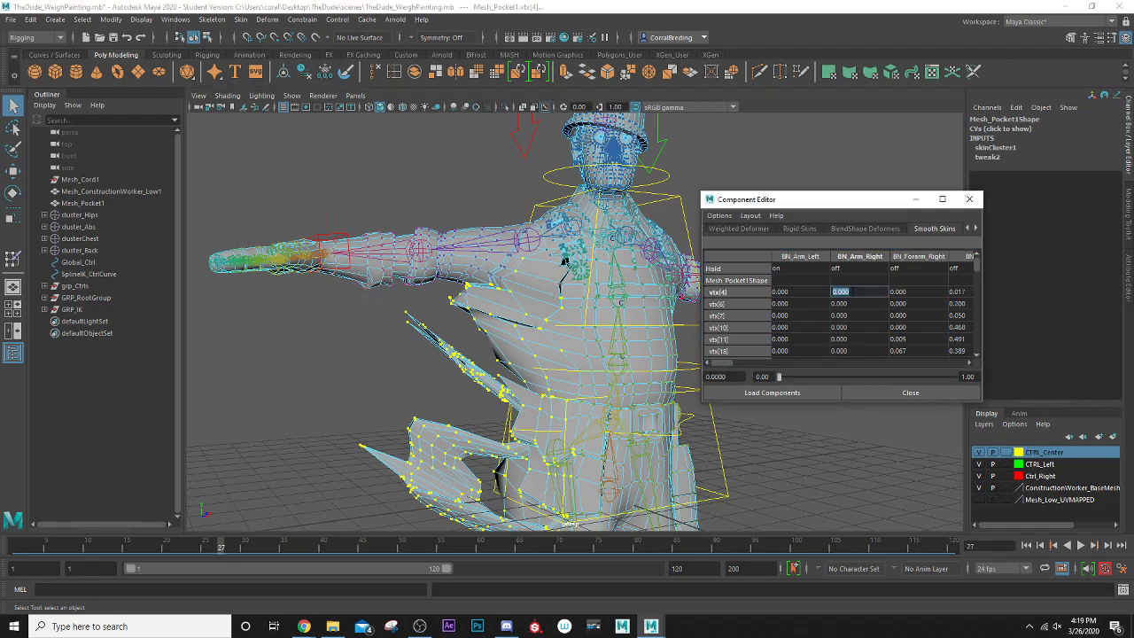
scroll(853, 303, down, 5)
shift+click(848, 352)
scroll(848, 353, down, 3)
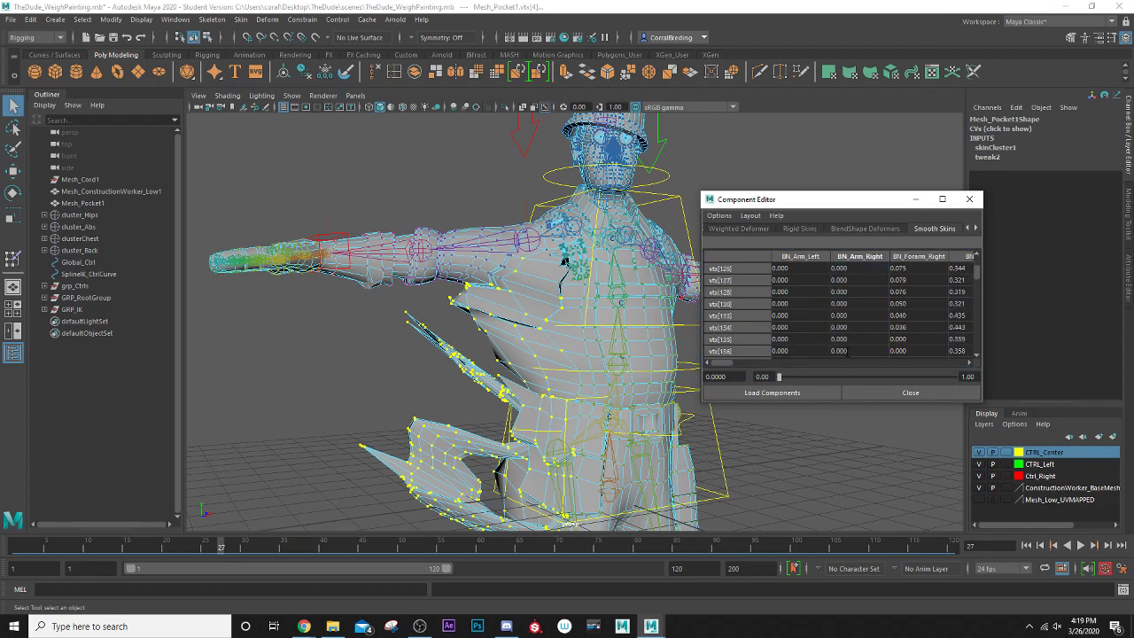
scroll(846, 353, down, 10)
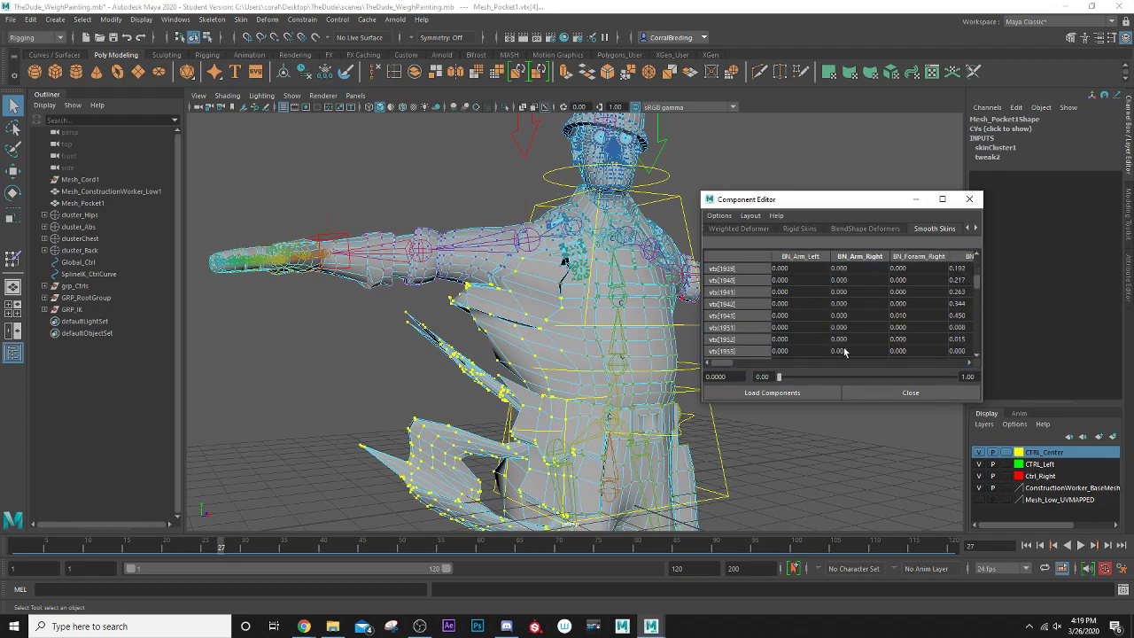
scroll(843, 350, down, 8)
scroll(842, 345, down, 2)
drag(978, 302, 977, 350)
double_click(929, 354)
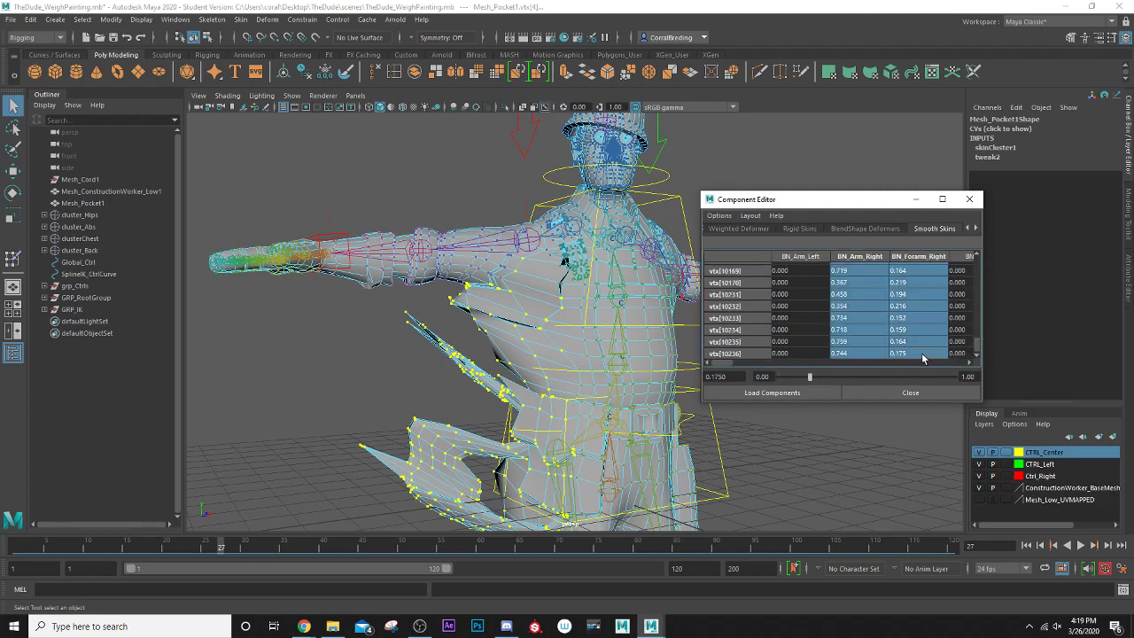
text(0)
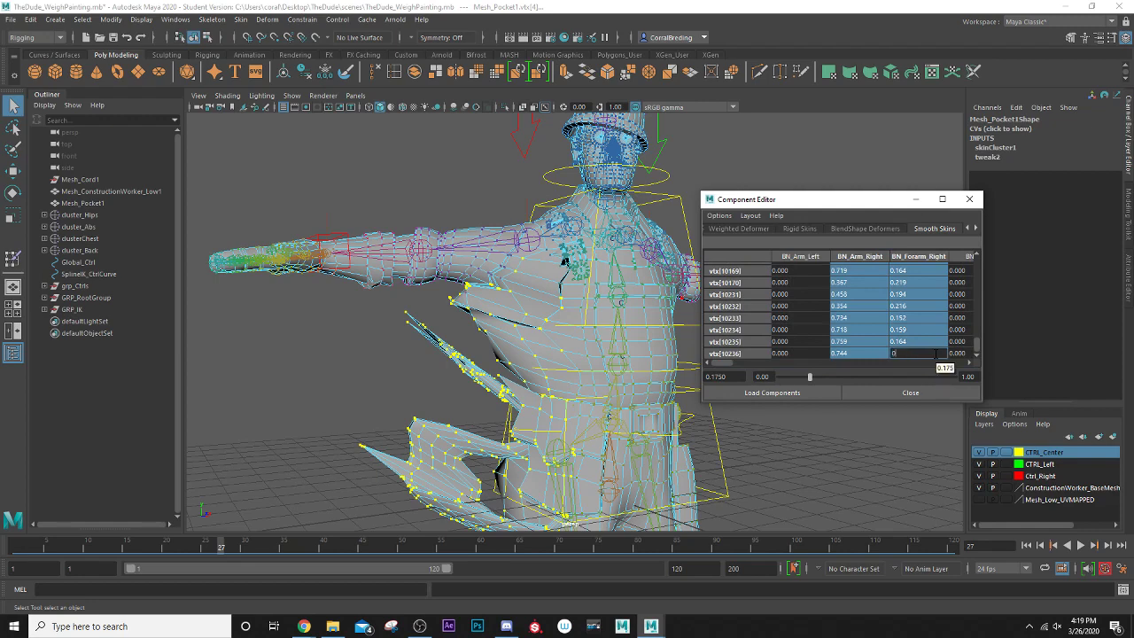
key(Return)
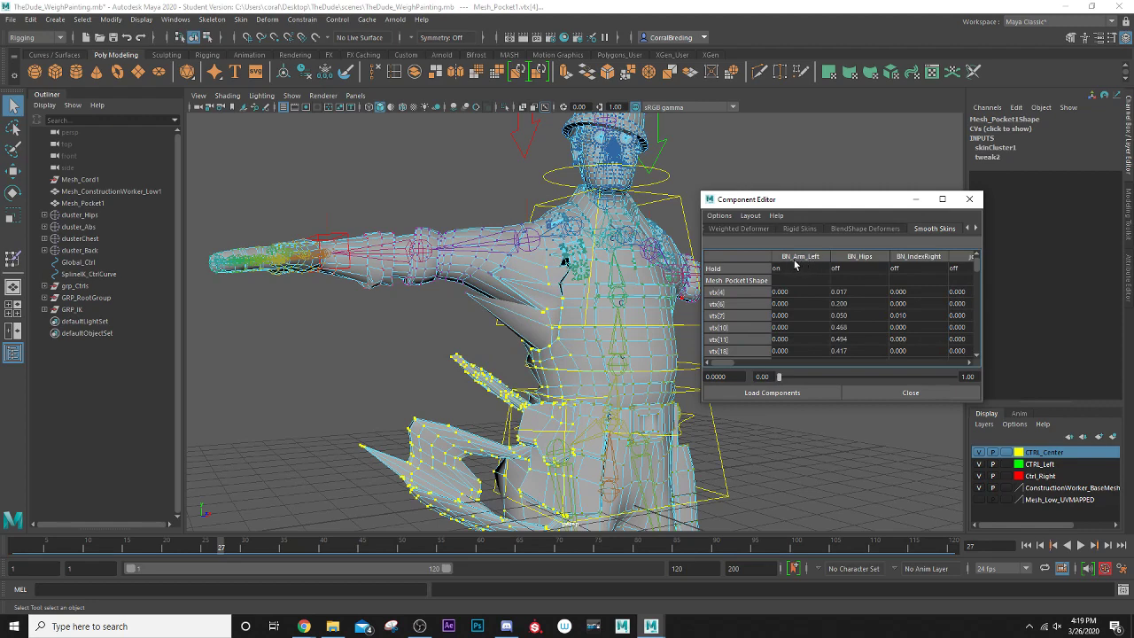
- Set the BN_Arm_Left weights of all selected vertices to 0
click(788, 293)
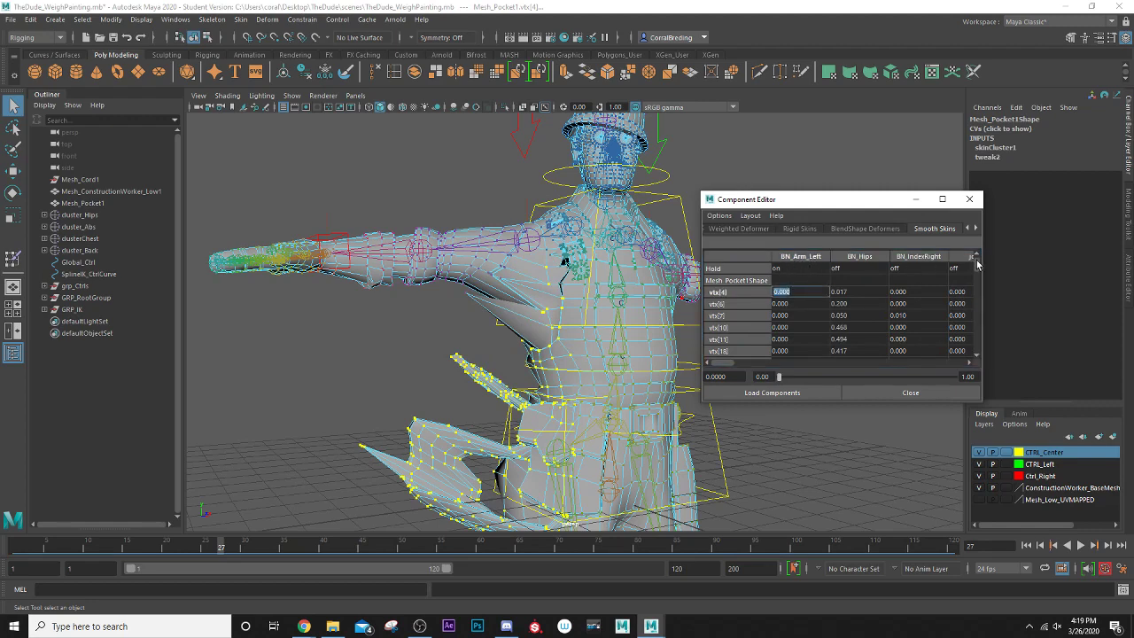
drag(978, 264, 975, 377)
shift+click(807, 353)
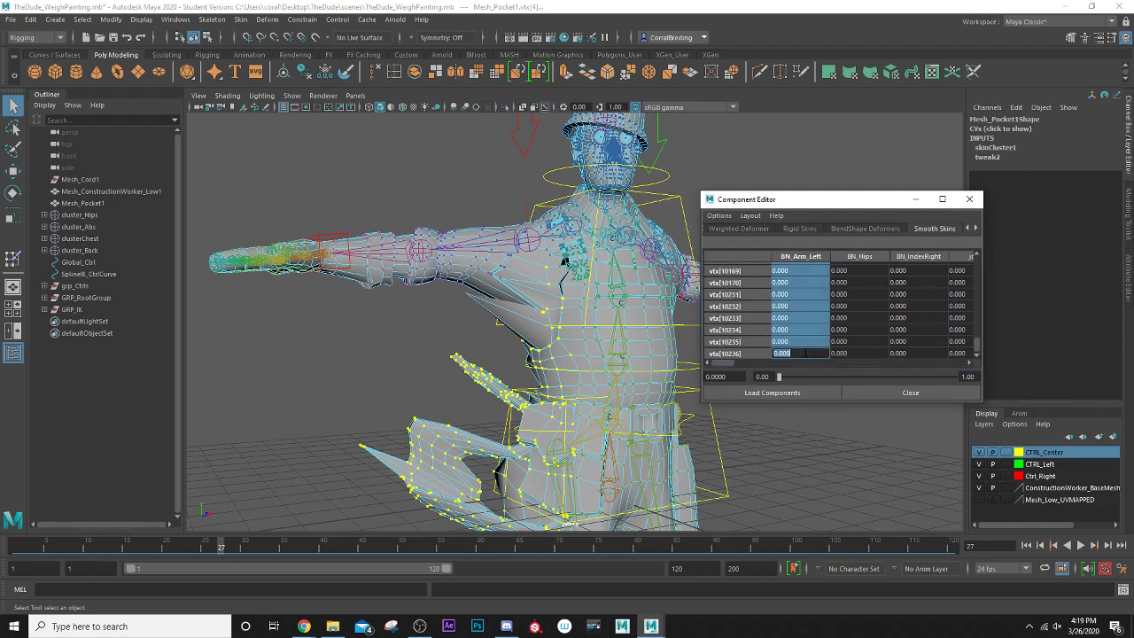
text(0)
key(Return)
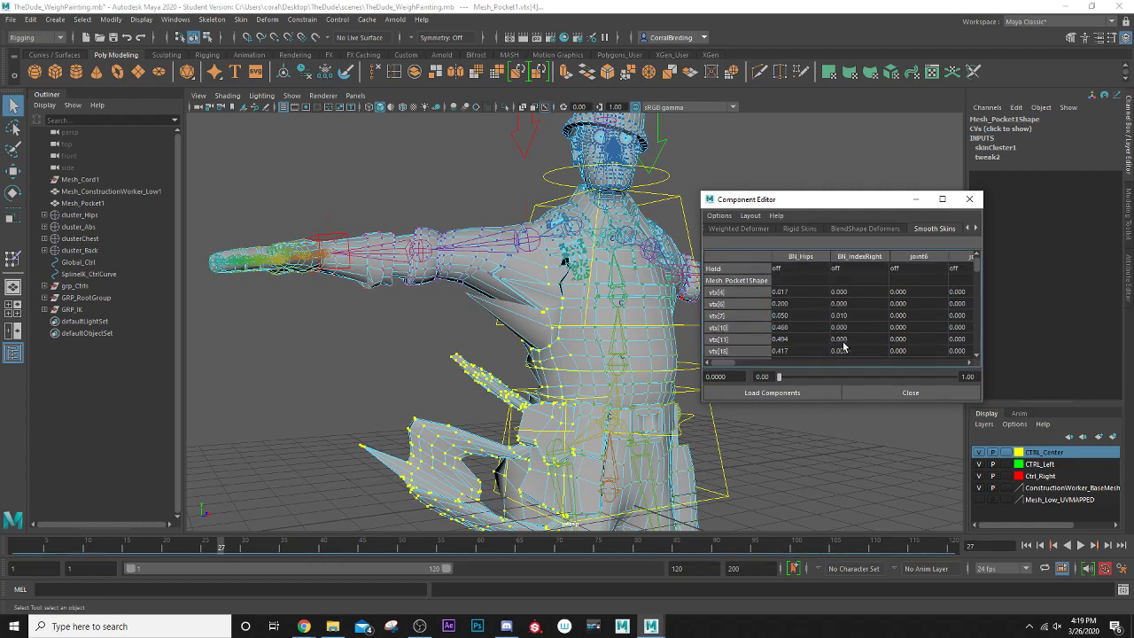
- Set the finger weights from BN_IndexRight through joint8 to 0 for all selected vertices
click(863, 293)
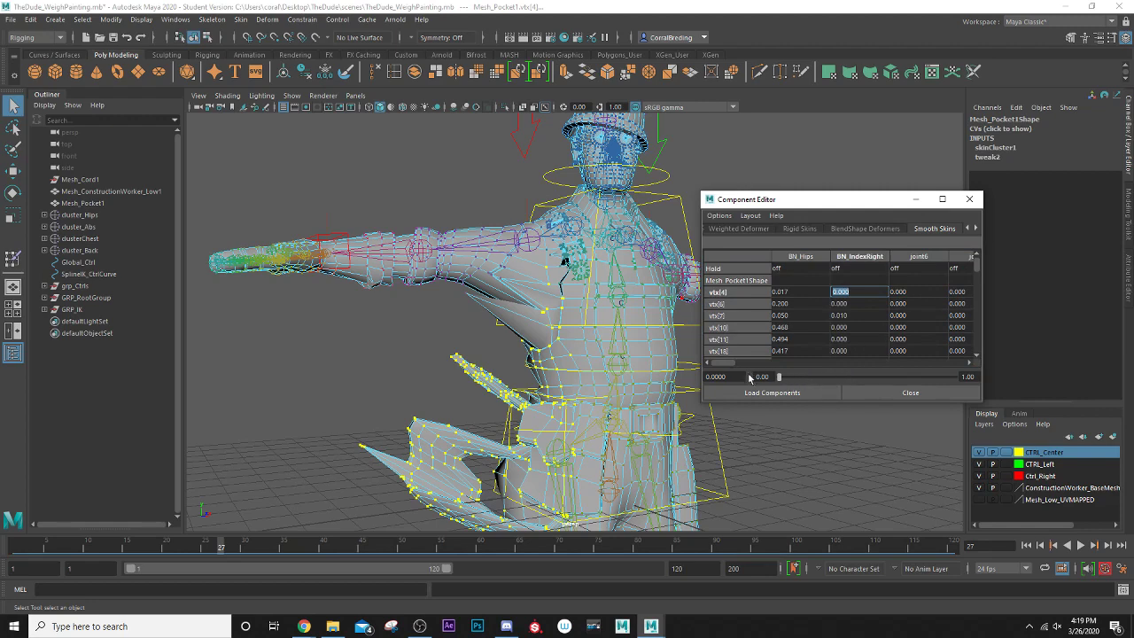
drag(718, 366, 741, 369)
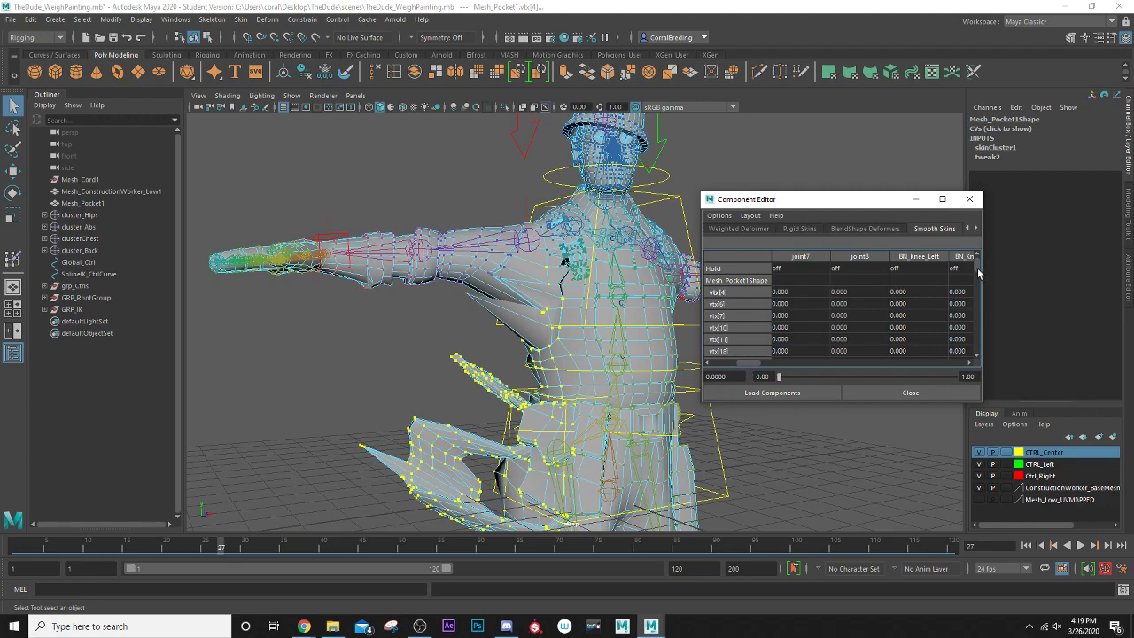
drag(979, 273, 982, 357)
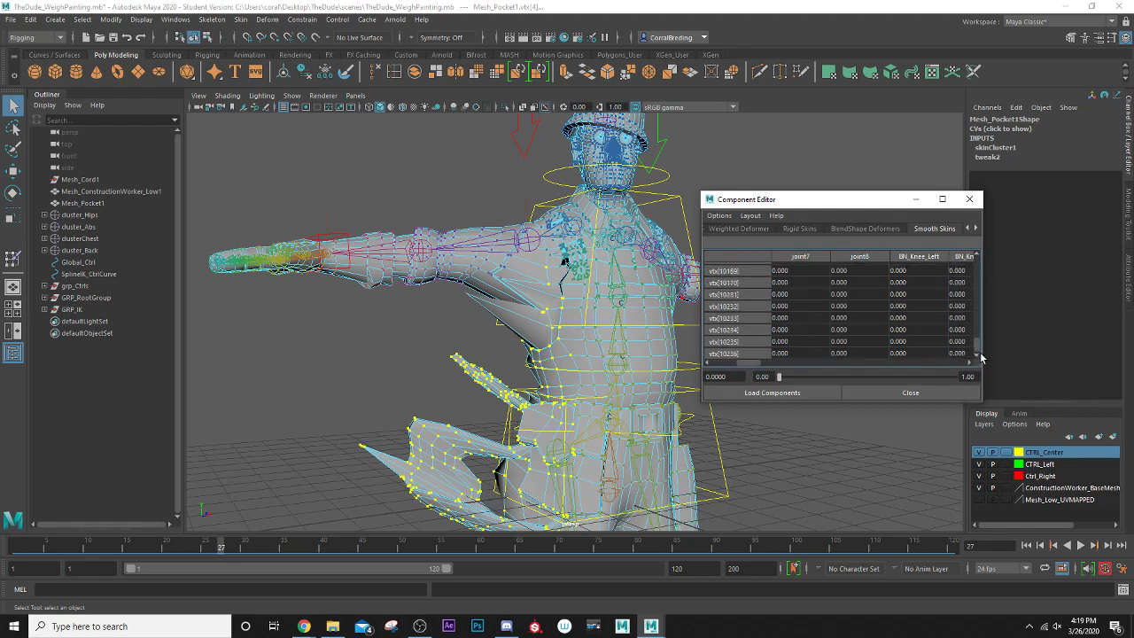
shift+click(866, 353)
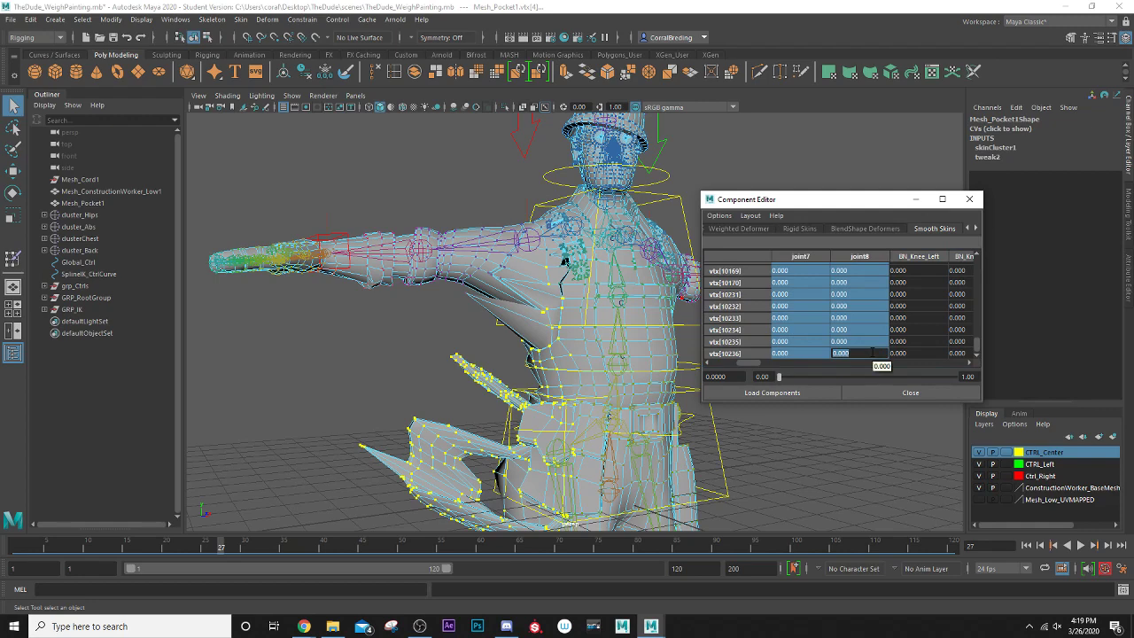
text(0)
key(Return)
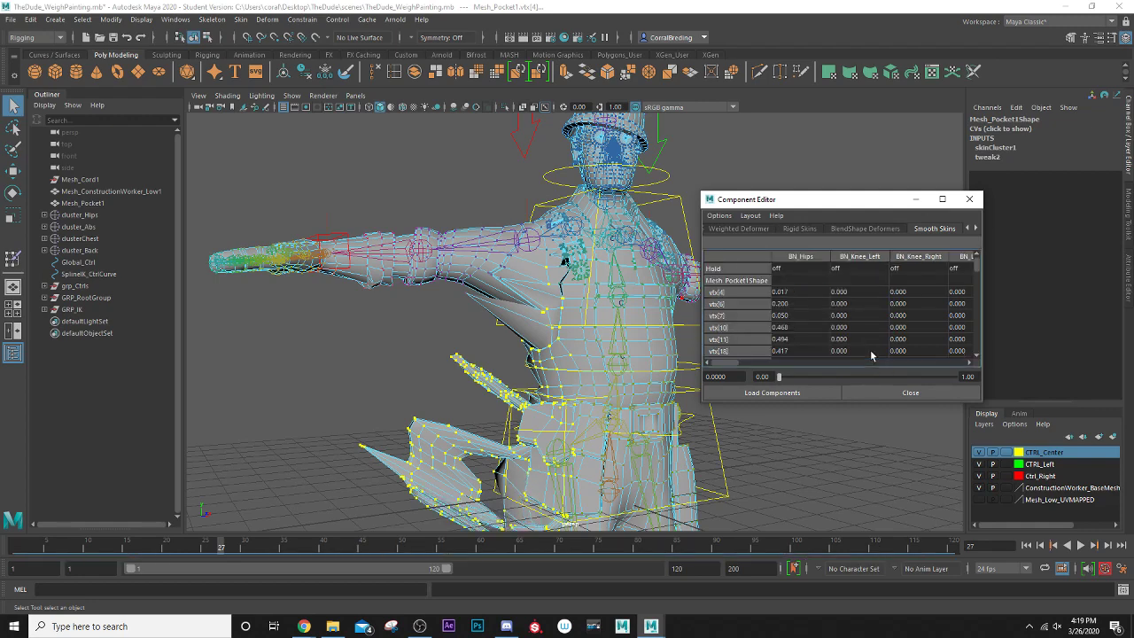
- Set the weights from BN_Middle_Right through the joint8 preceding BN_Spine1 to 0 for all selected vertices
drag(730, 365, 762, 365)
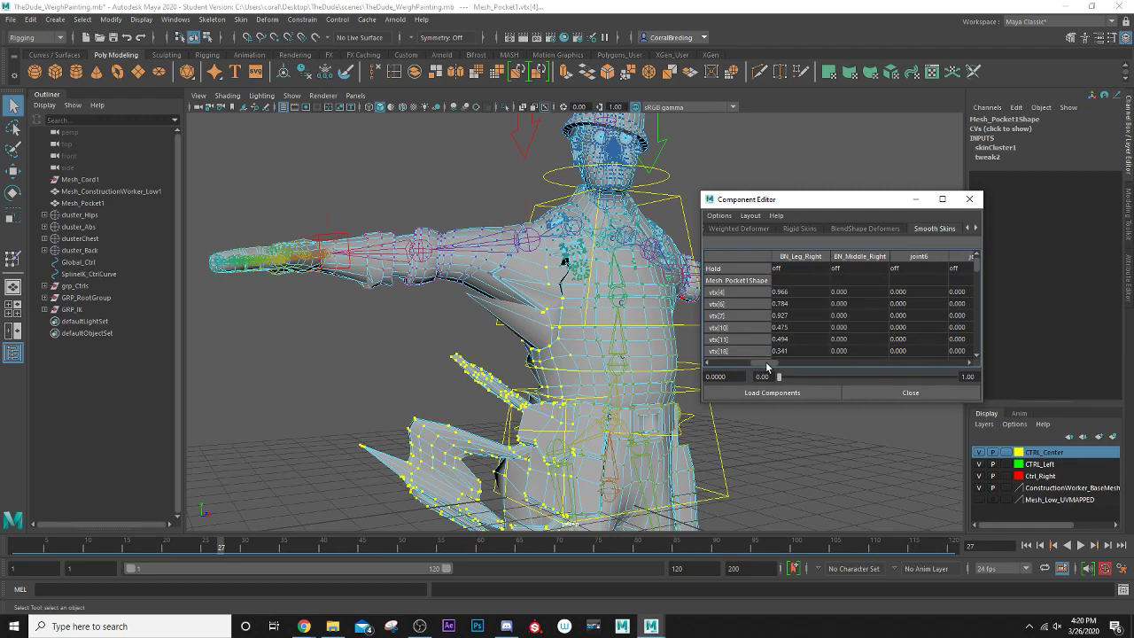
click(857, 290)
drag(761, 365, 842, 371)
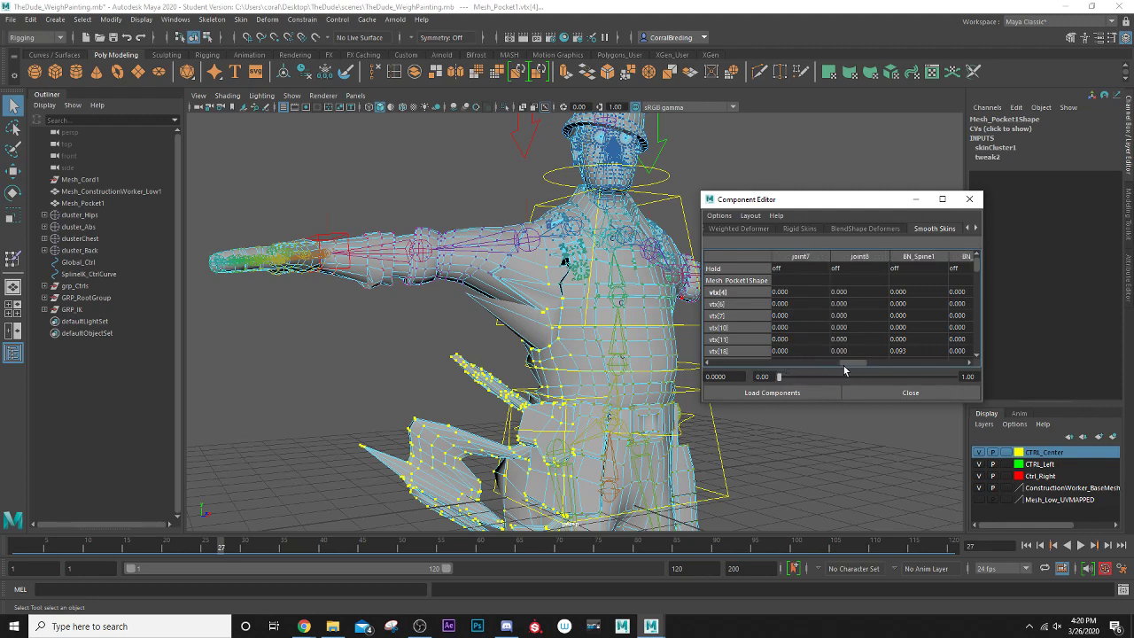
drag(977, 264, 988, 360)
drag(780, 270, 840, 353)
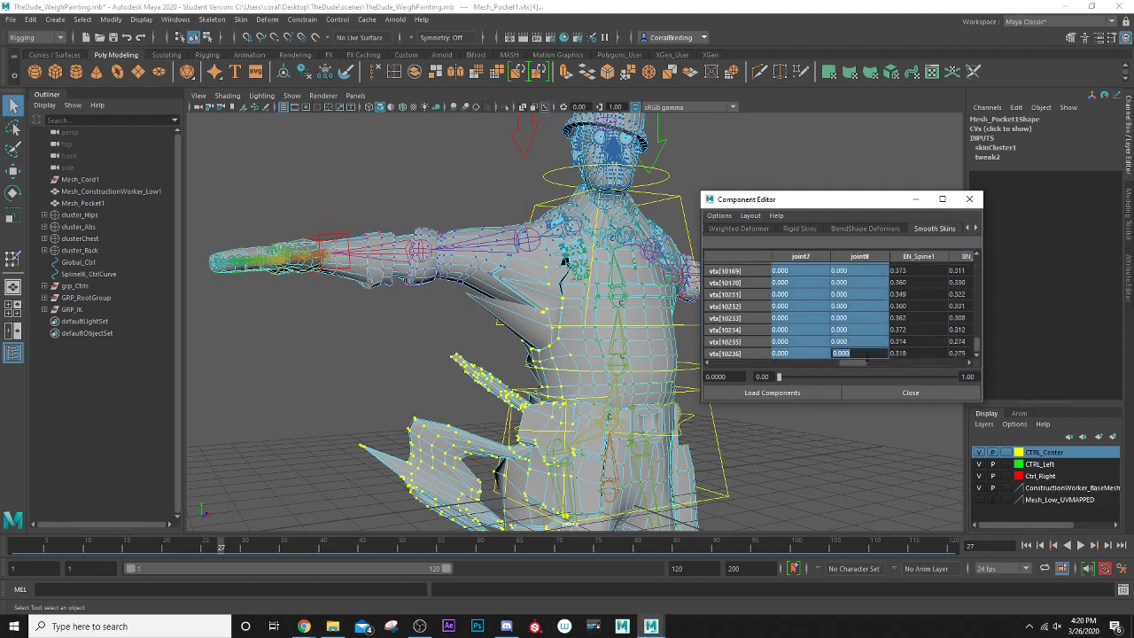
text(0)
key(Return)
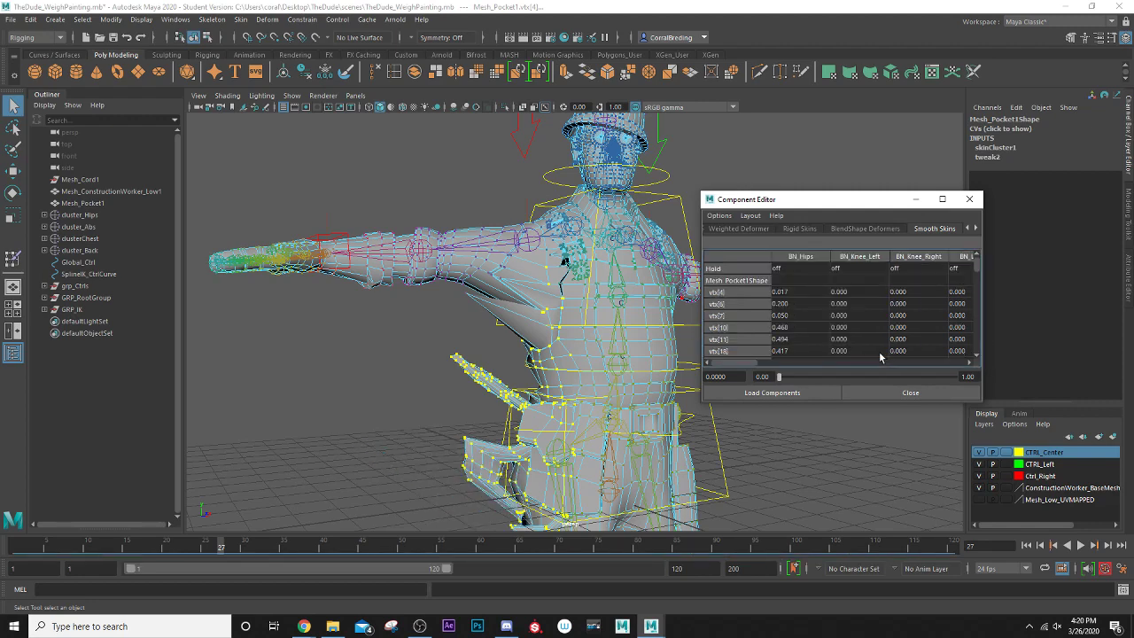
- Set the BN_Thumb_Right, joint13 and joint14 weights of all selected vertices to 0
drag(743, 365, 871, 372)
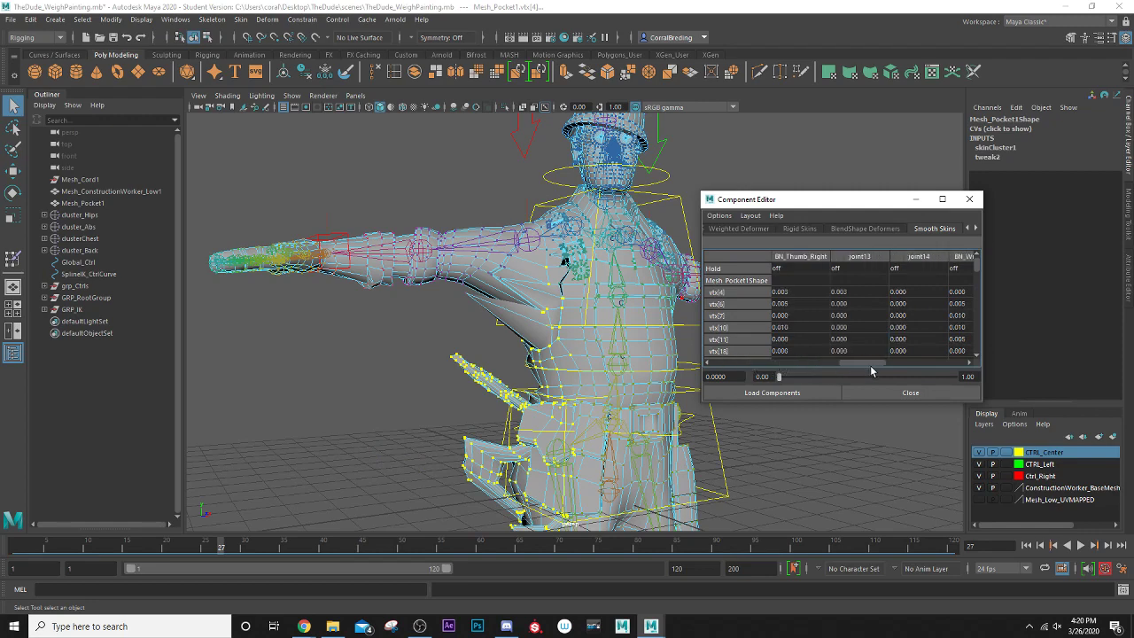
click(797, 293)
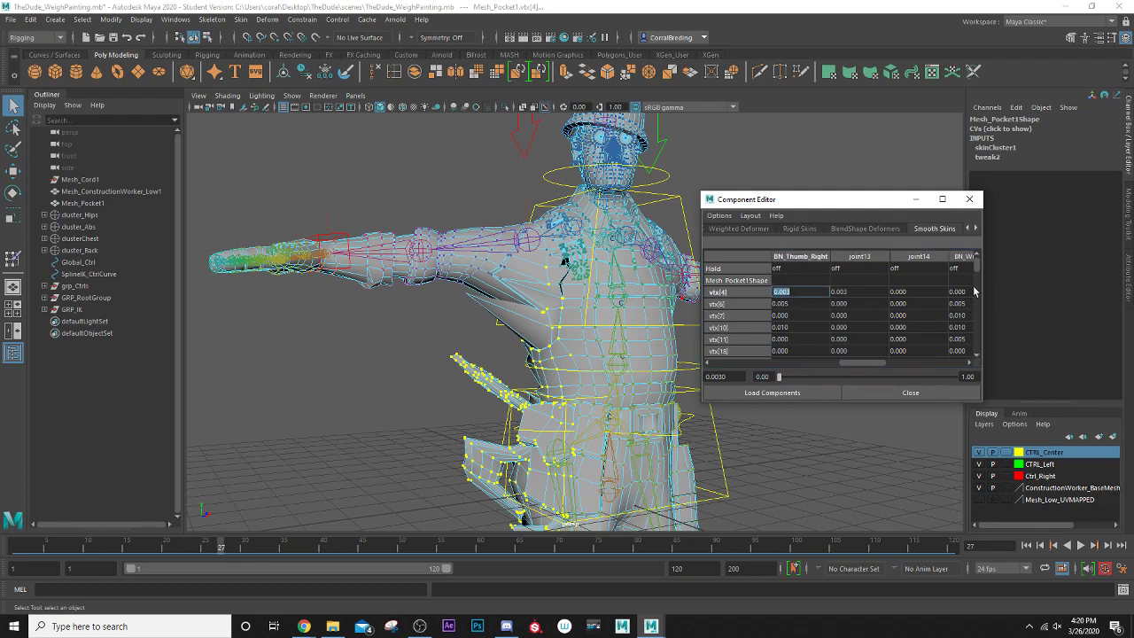
drag(977, 270, 972, 381)
shift+click(923, 353)
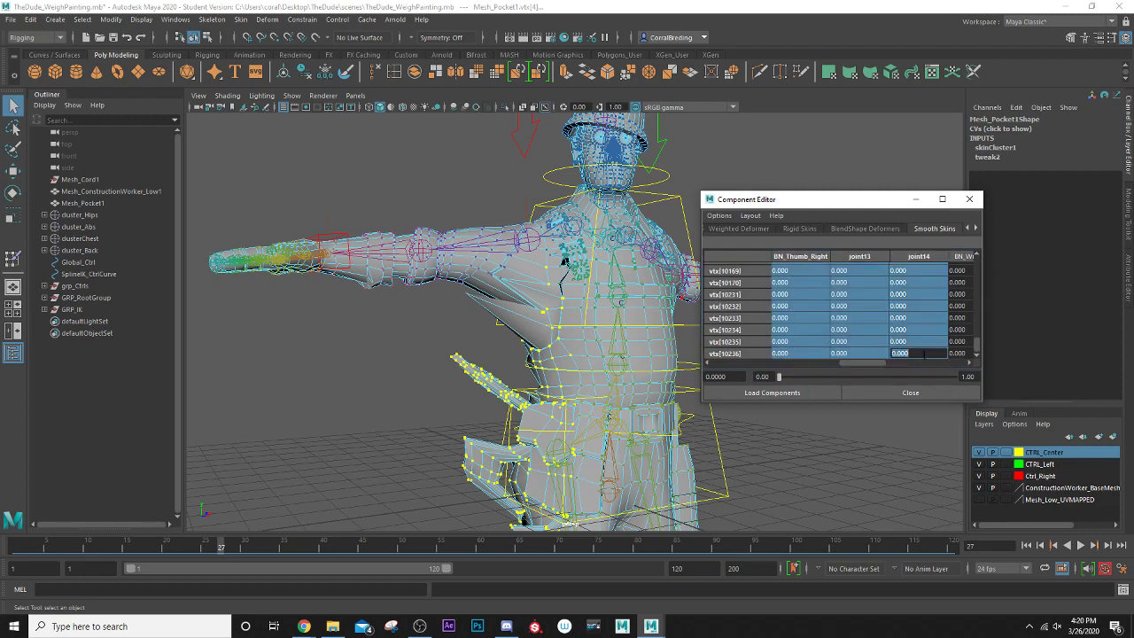
text(0)
key(Return)
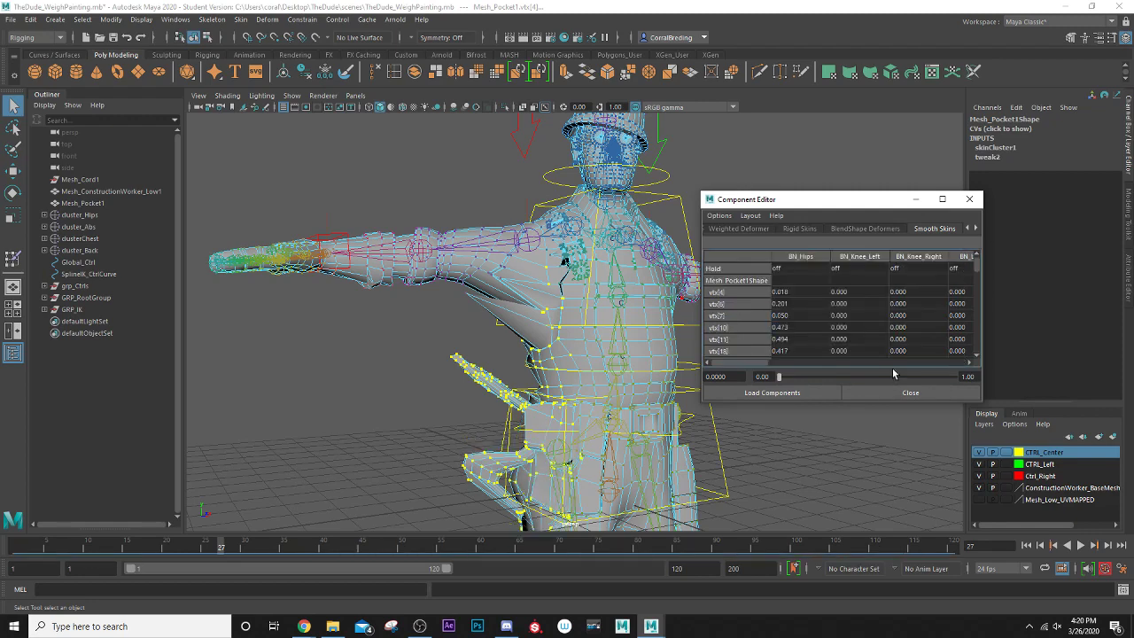
- Set the bn_Clav_Left and bn_Clav_Right weights of all selected vertices to 0
drag(754, 366, 919, 373)
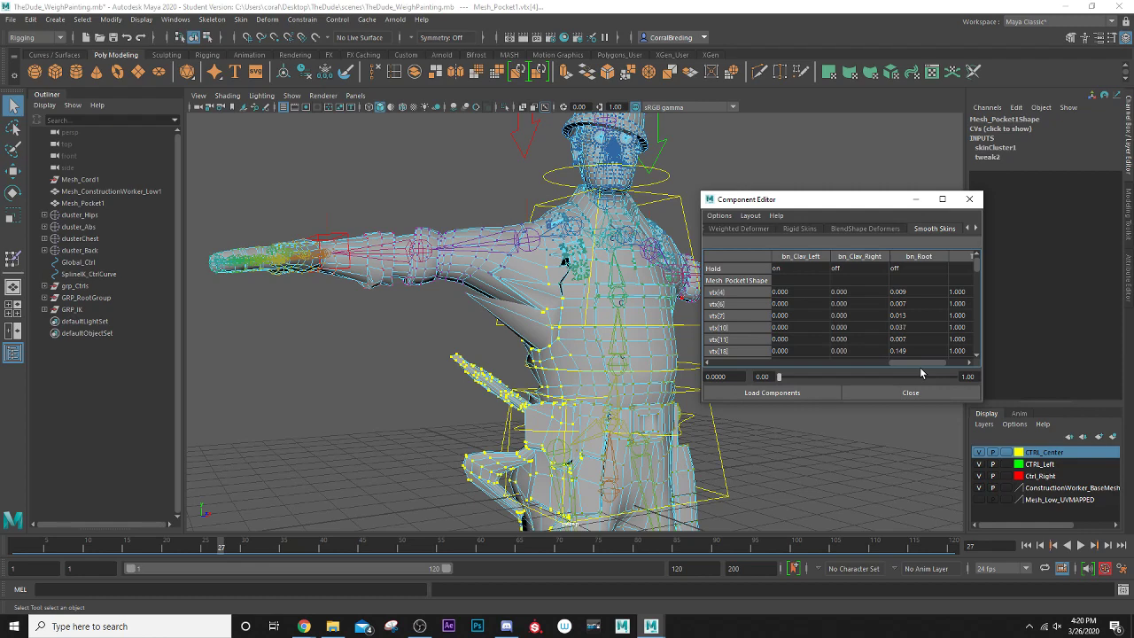
click(792, 291)
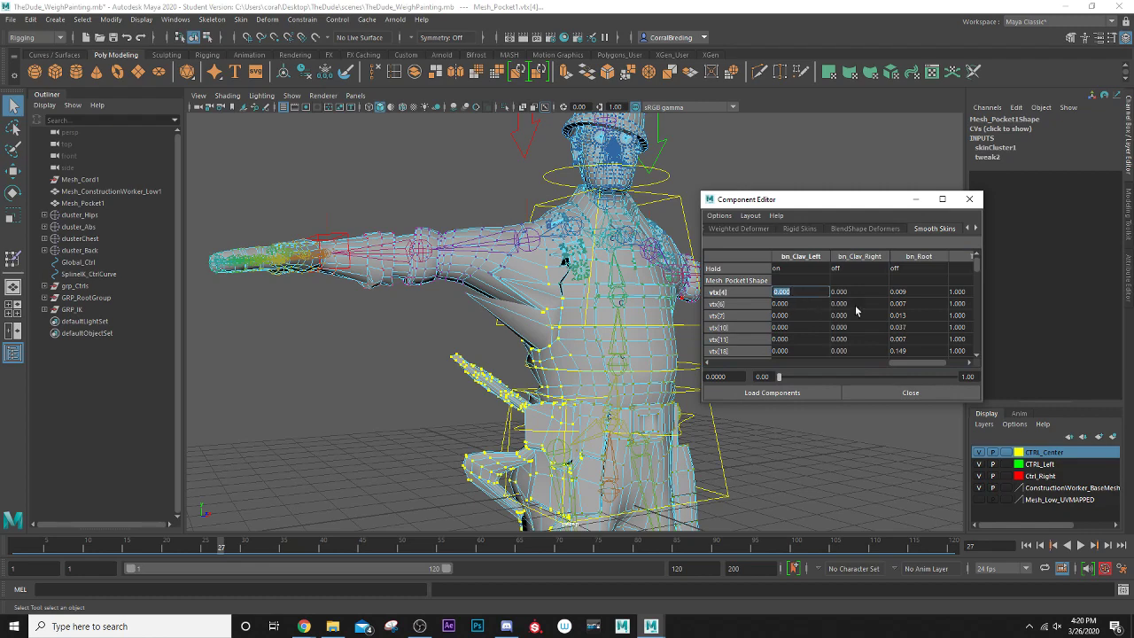
drag(978, 264, 983, 360)
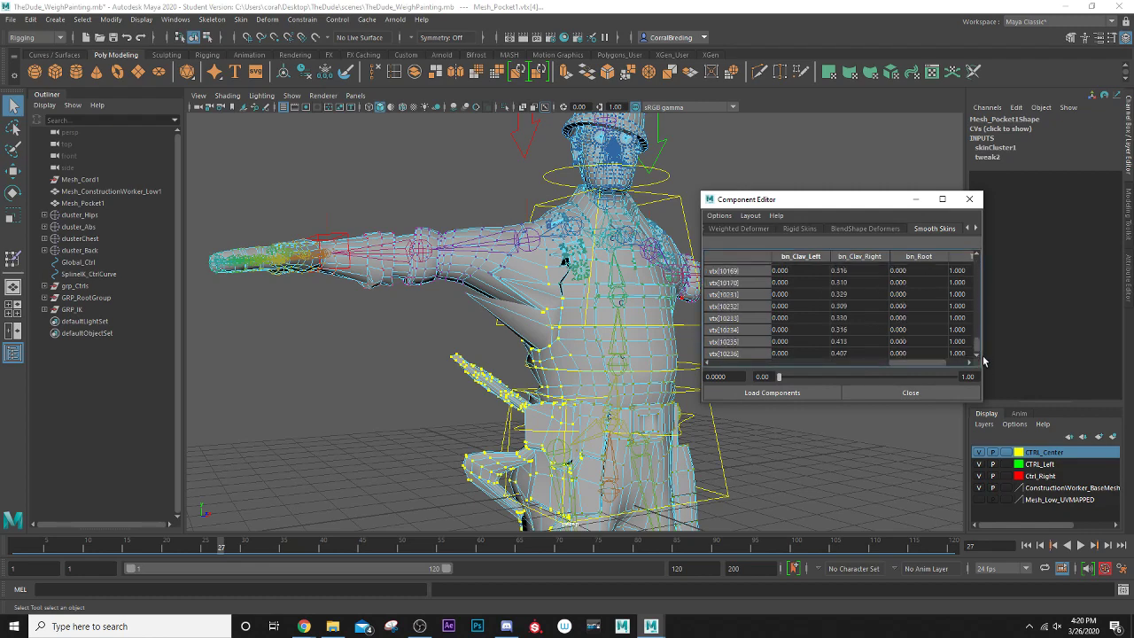
shift+click(868, 355)
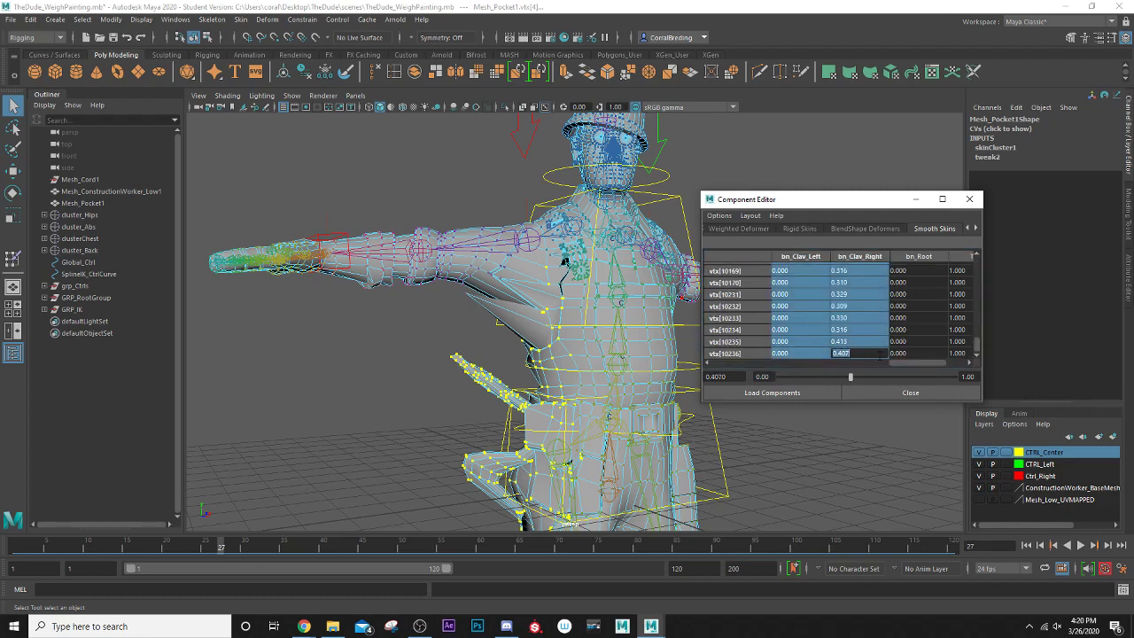
text(0)
key(Return)
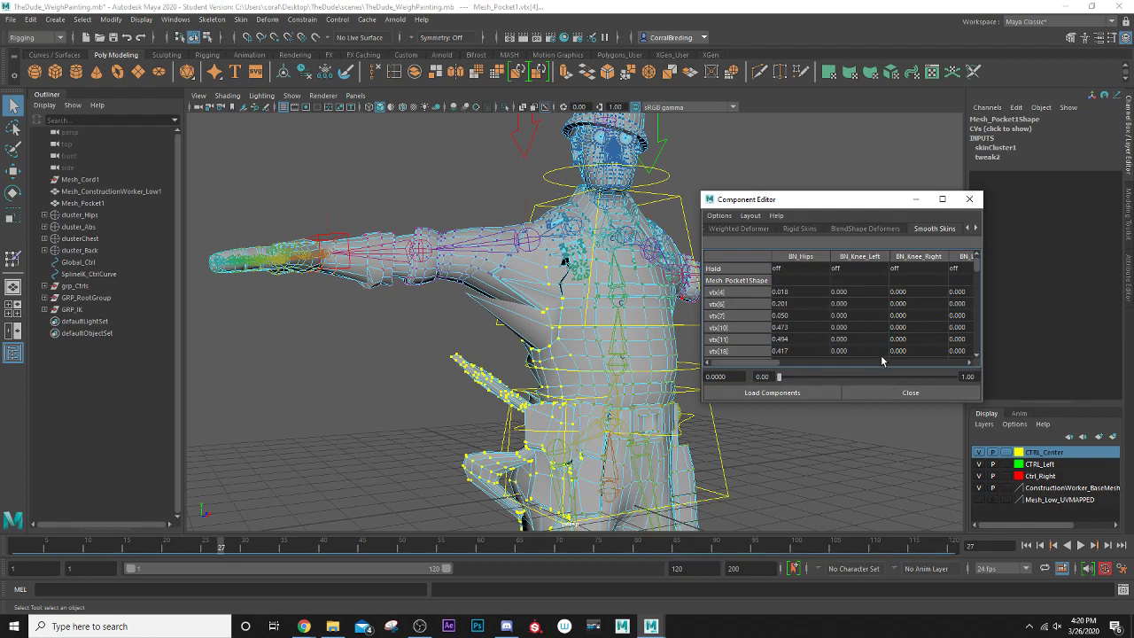
- Set the BN_Wrist_Right weights of all selected vertices to 0 and review the remaining influences
drag(772, 366, 898, 366)
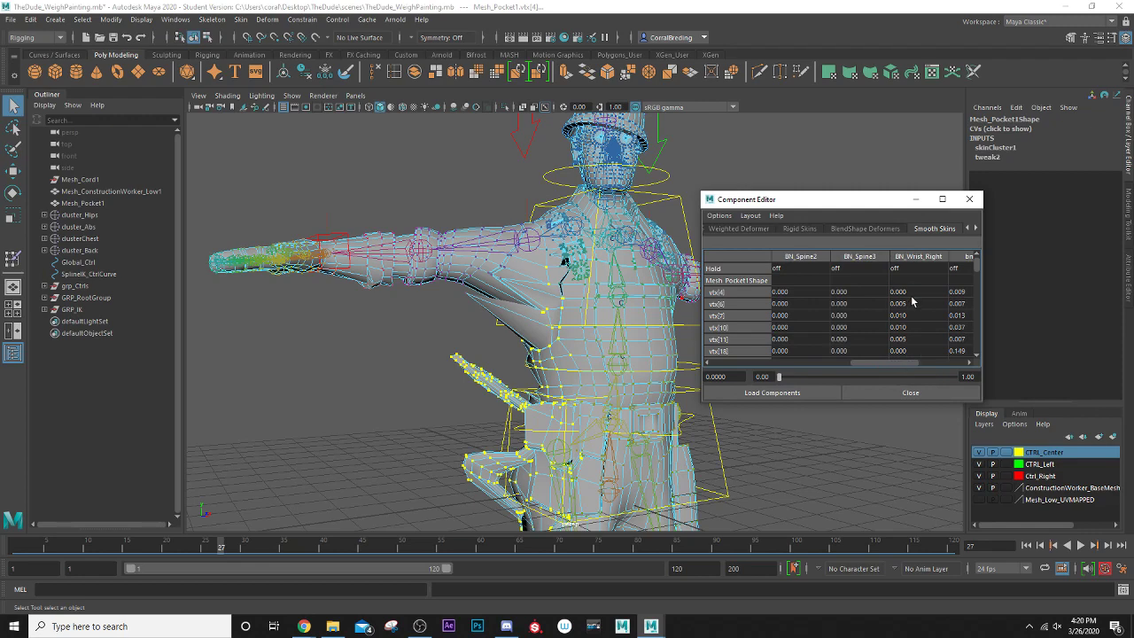
click(939, 290)
drag(978, 268, 972, 361)
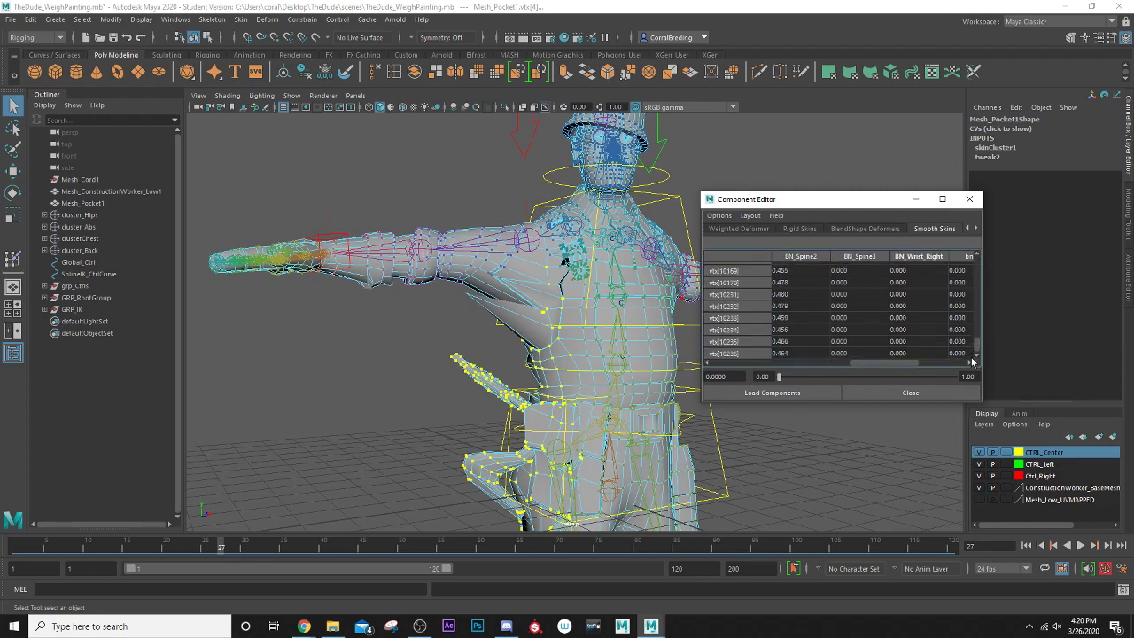
shift+click(925, 351)
text(0)
key(Return)
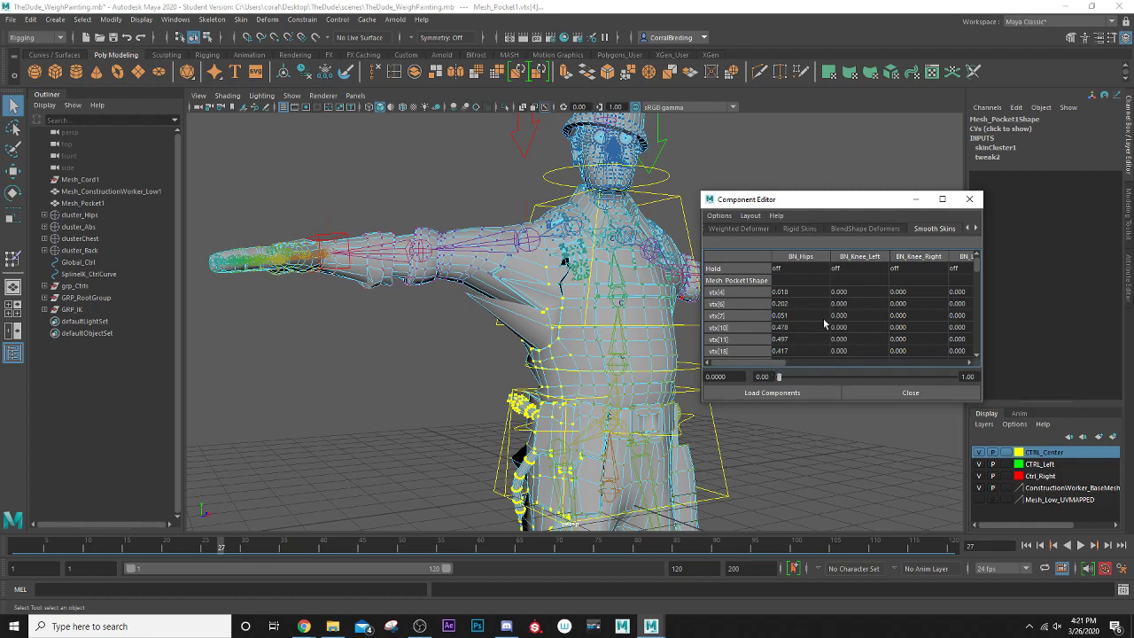
drag(756, 369, 953, 364)
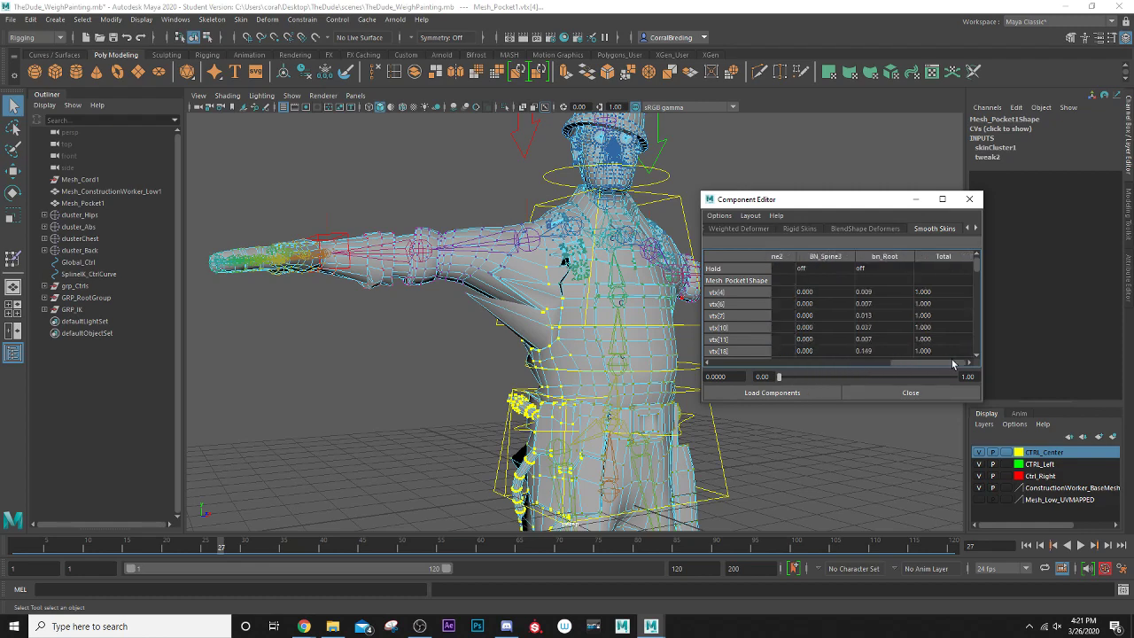
- Set the BN_Arm_Right and BN_Forarm_Right weights of the stray vertex under the character's right arm to 0
click(476, 297)
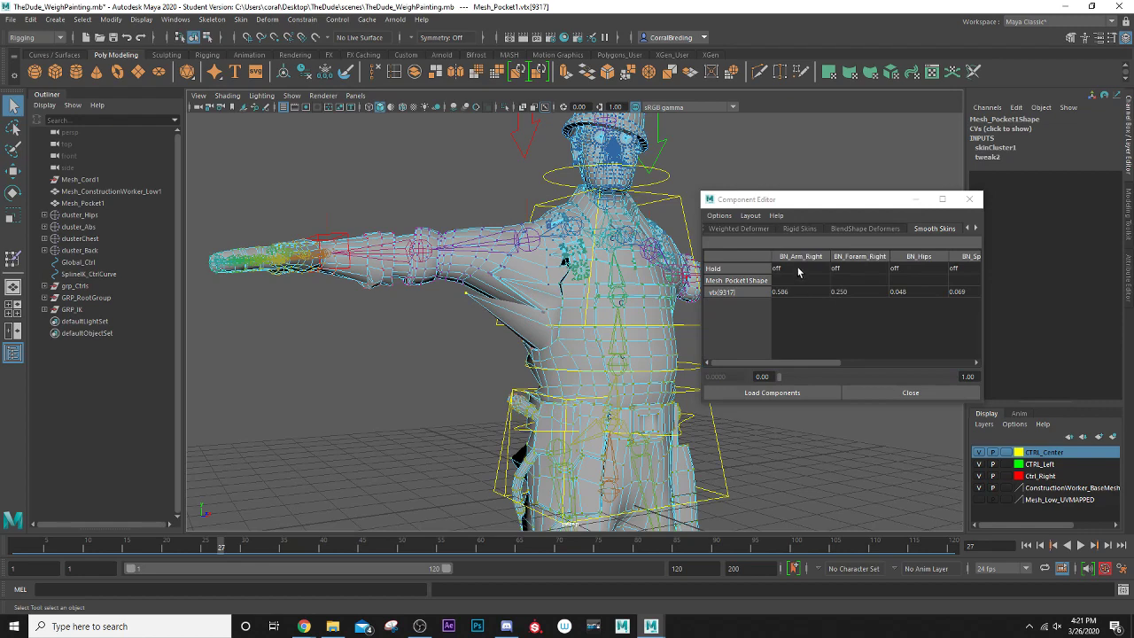
double_click(799, 292)
text(0)
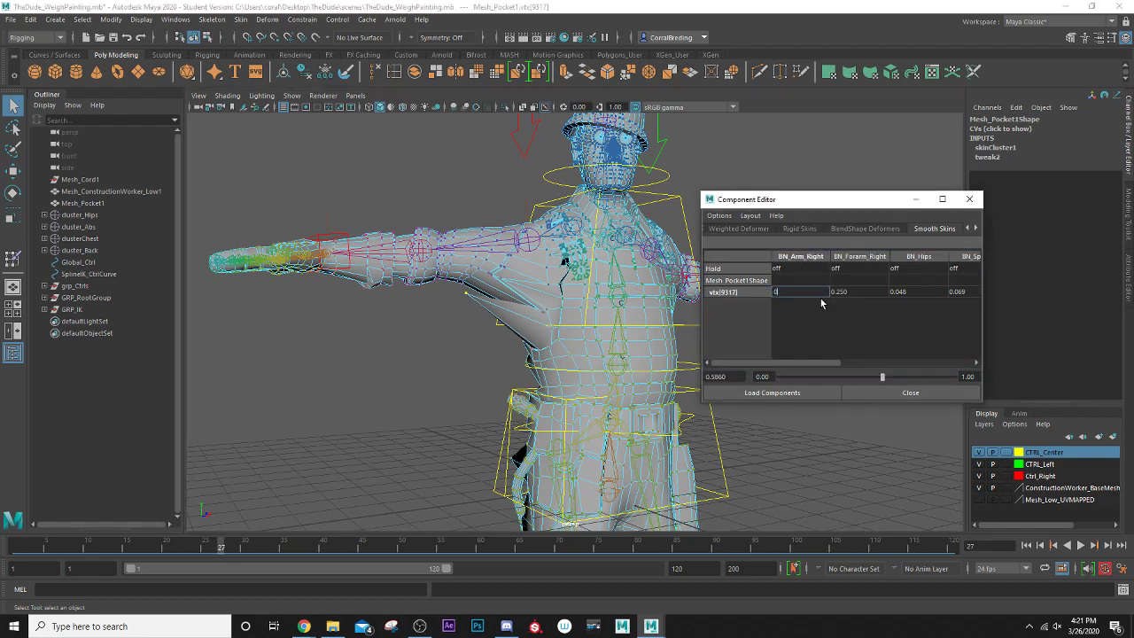
key(Return)
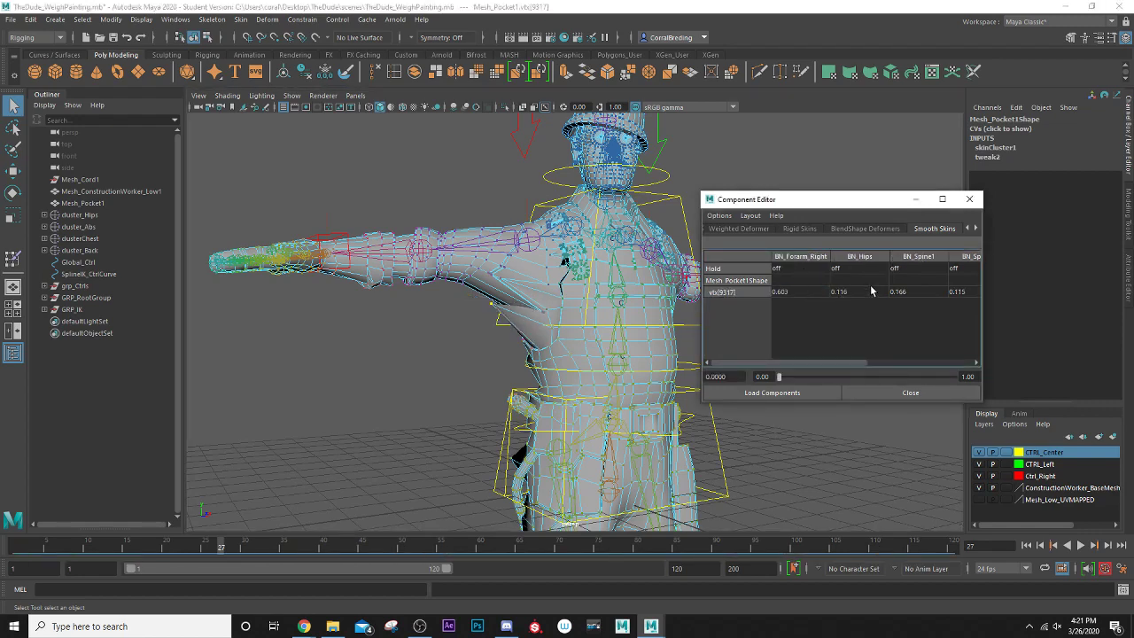
double_click(793, 293)
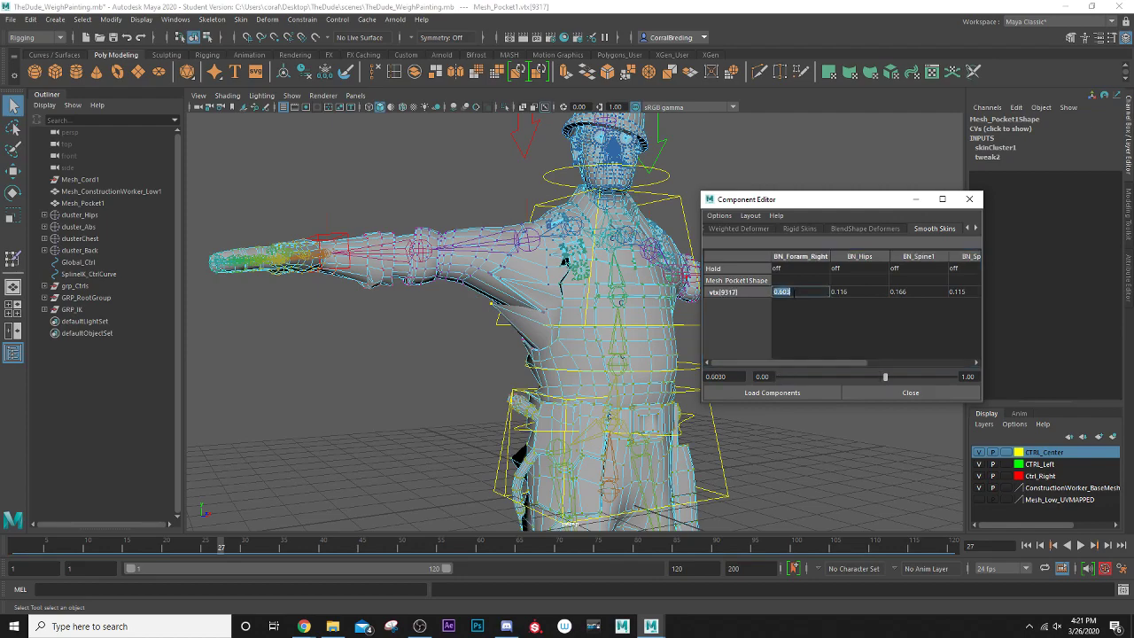
key(Return)
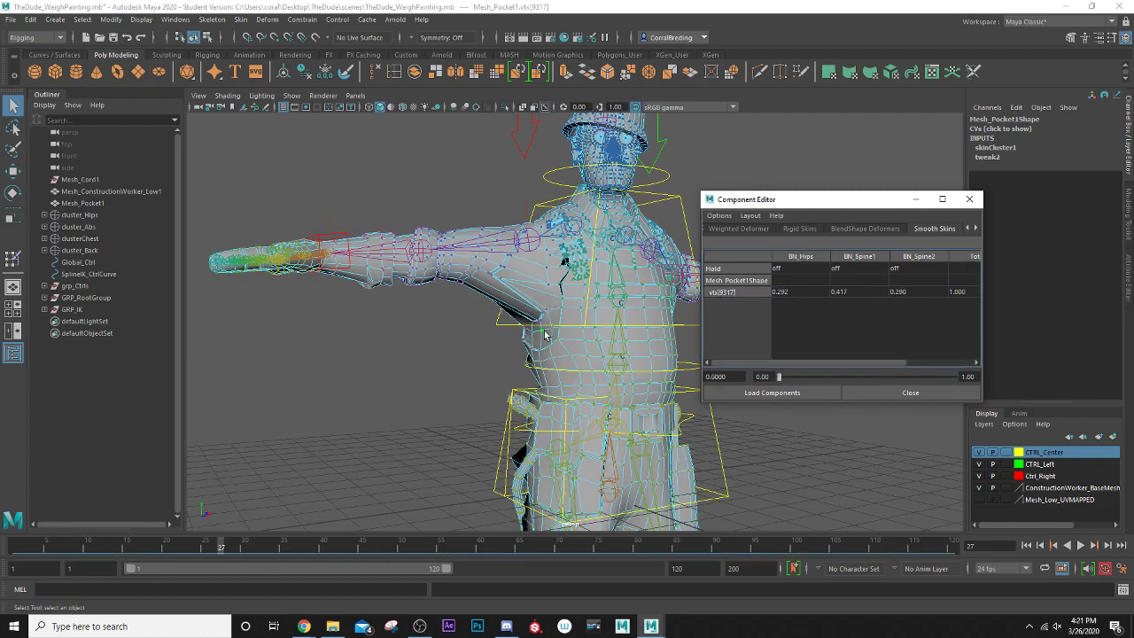
- Select the vertices of the strap gear on the right side of the chest and set their BN_Arm_Right and BN_Forarm_Right weights to 0
mouse_move(523, 355)
alt+mouse_down()
mouse_move(514, 324)
mouse_move(470, 334)
mouse_move(611, 335)
mouse_move(477, 338)
mouse_move(540, 343)
mouse_move(507, 346)
alt+mouse_up()
scroll(507, 346, up, 4)
alt+middle_drag(491, 278, 519, 337)
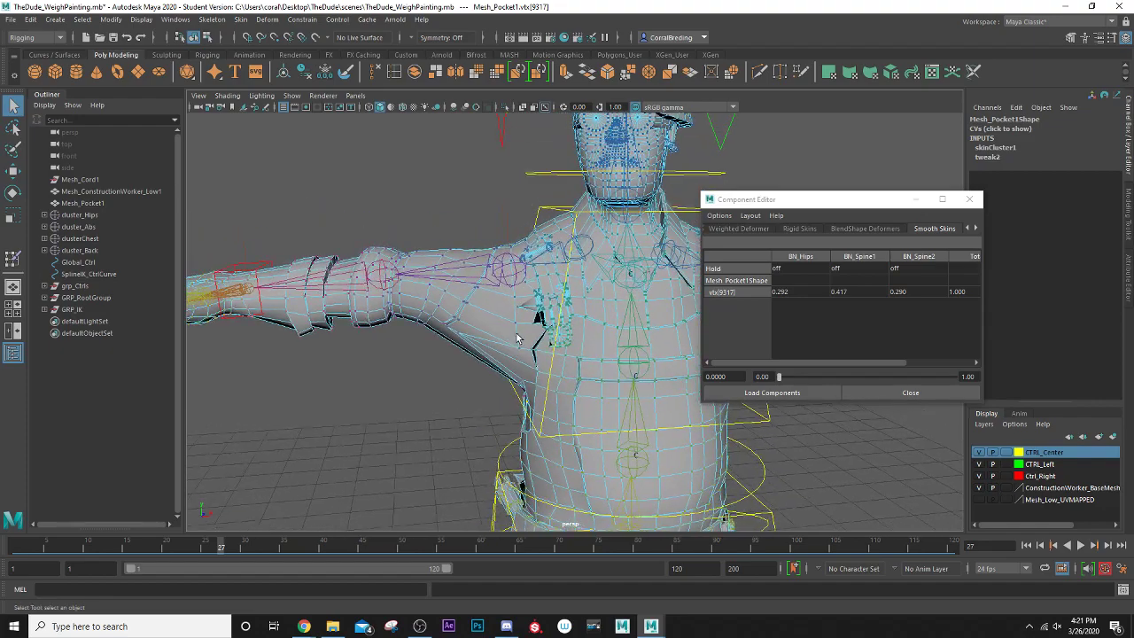
scroll(532, 328, up, 2)
alt+drag(526, 327, 533, 434)
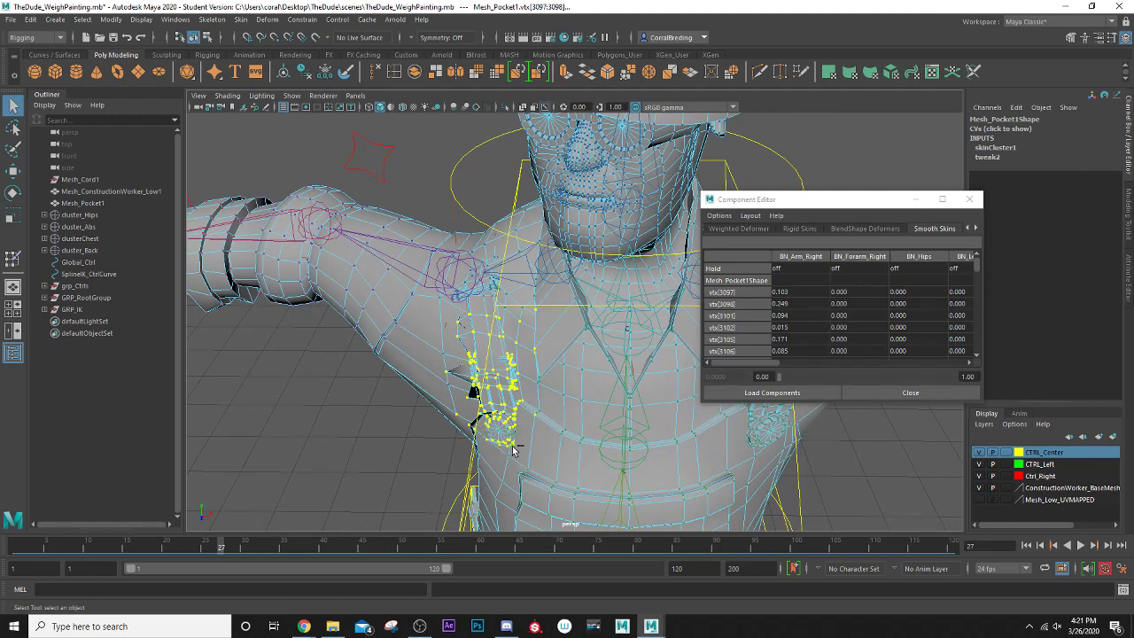
click(800, 296)
scroll(795, 307, down, 3)
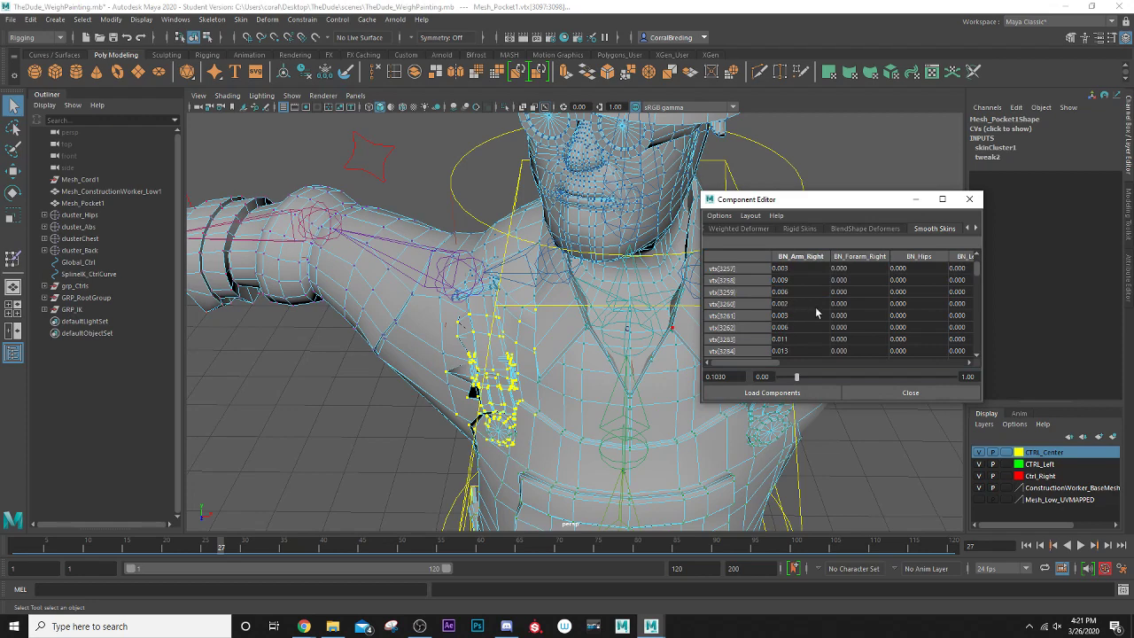
drag(978, 264, 980, 381)
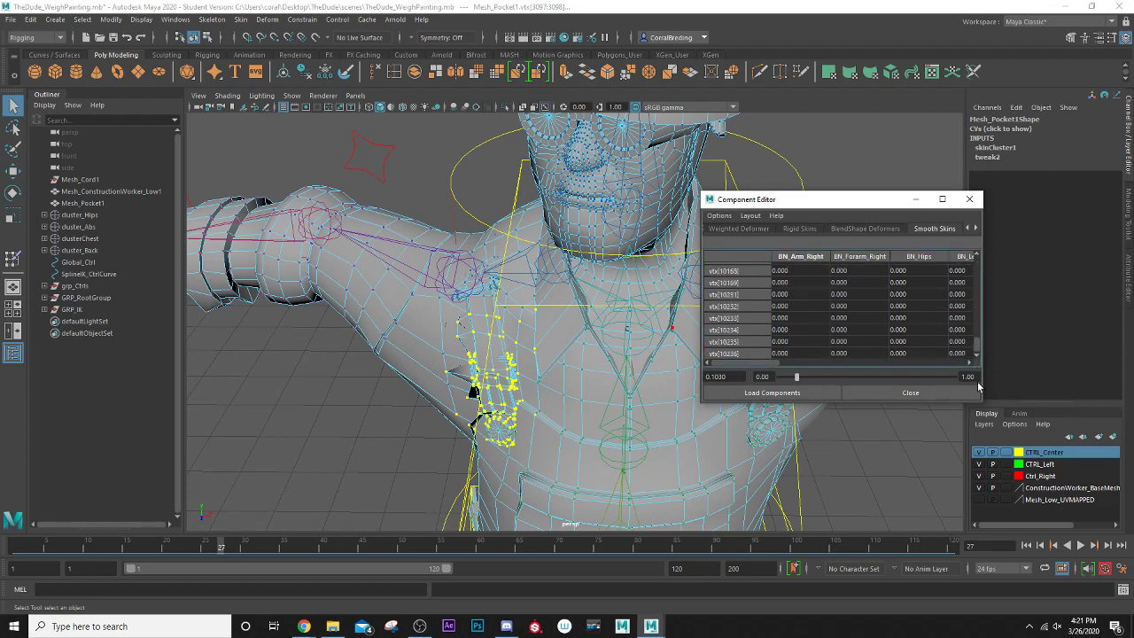
shift+click(853, 355)
text(0)
key(Return)
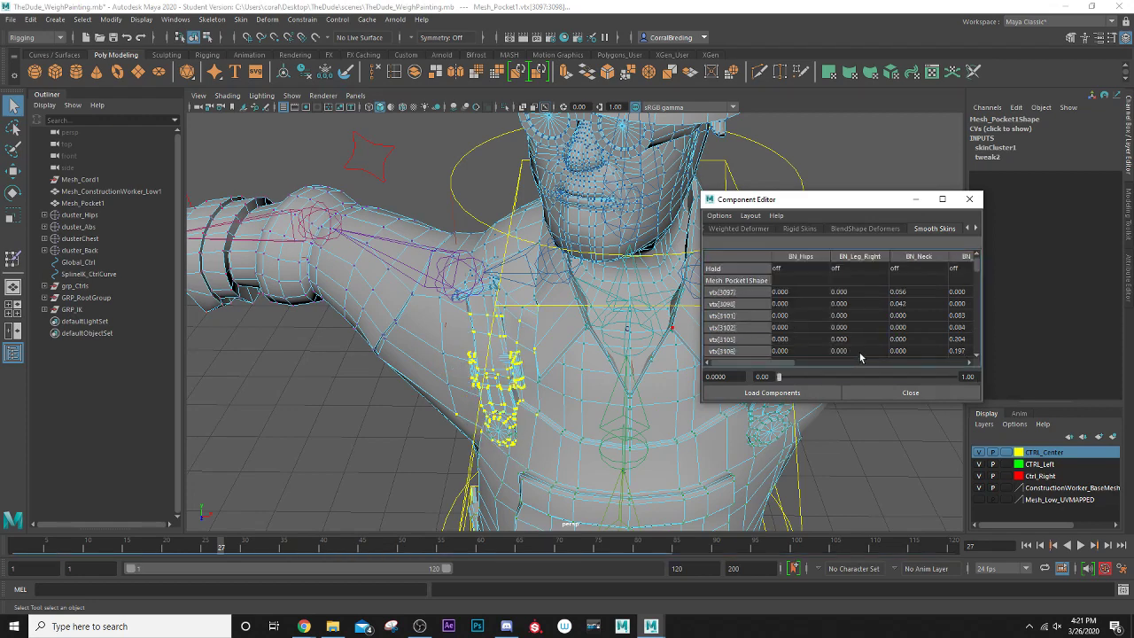
- Set the BN_Arm_Left and BN_Arm_Right weights of the round piece below the chest strap to 0 and close the Component Editor
alt+drag(481, 355, 601, 382)
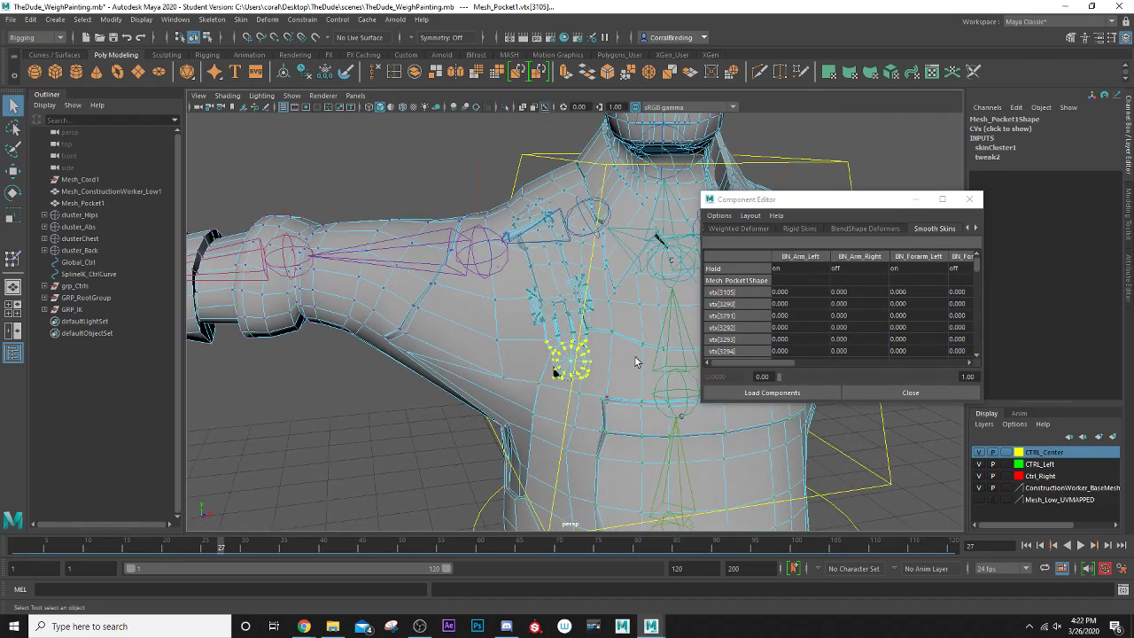
click(800, 292)
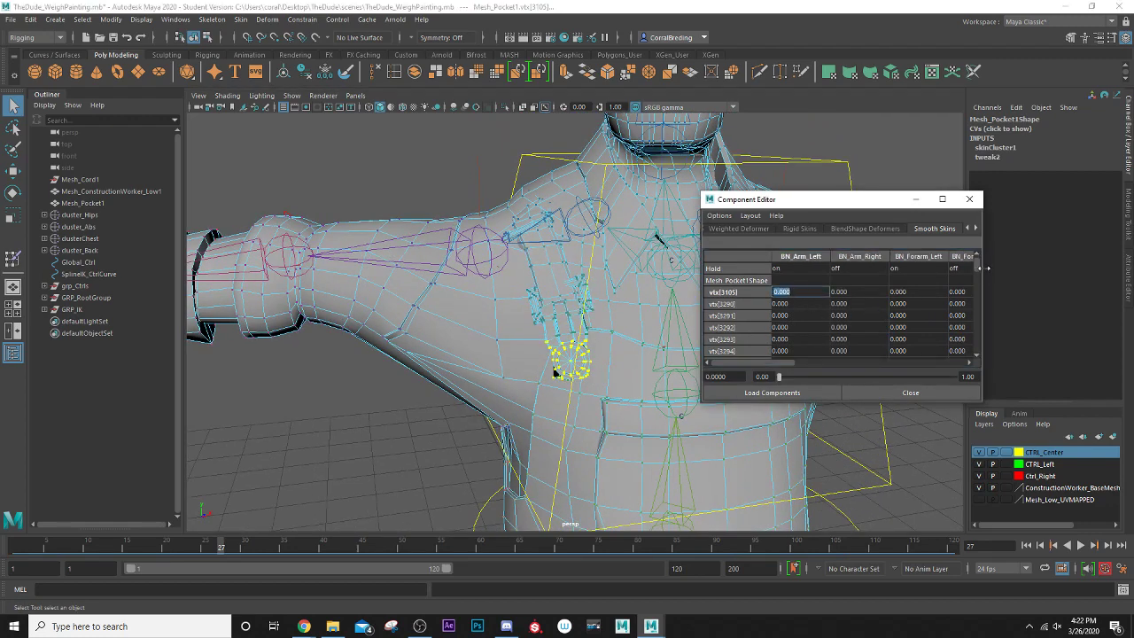
drag(977, 268, 976, 351)
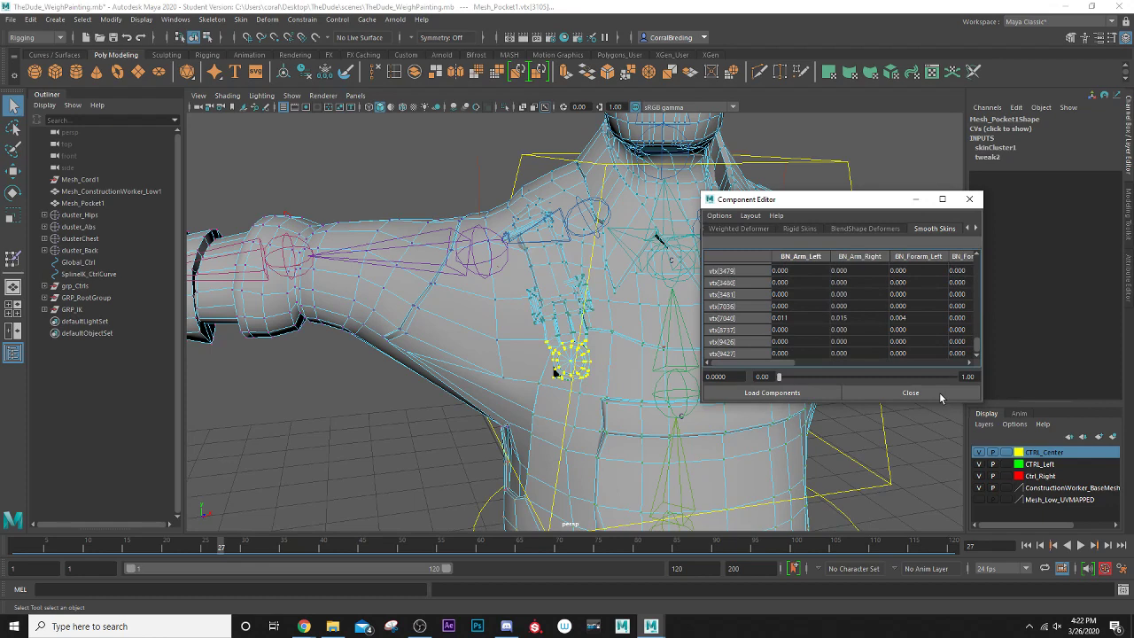
shift+click(857, 352)
text(0)
key(Return)
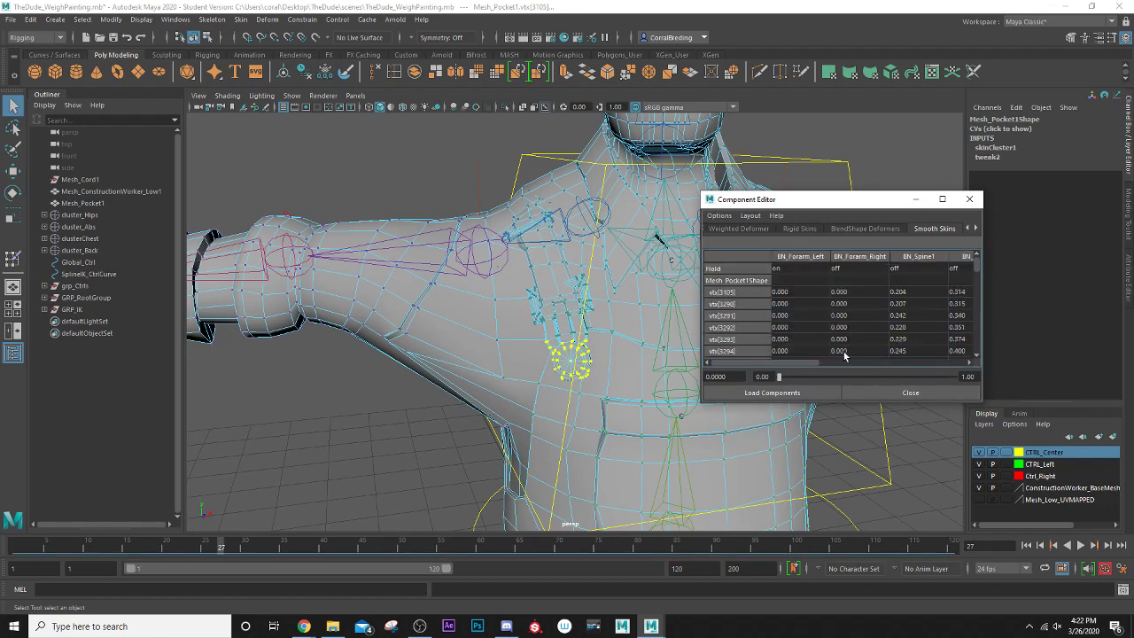
scroll(501, 344, down, 6)
scroll(501, 345, up, 2)
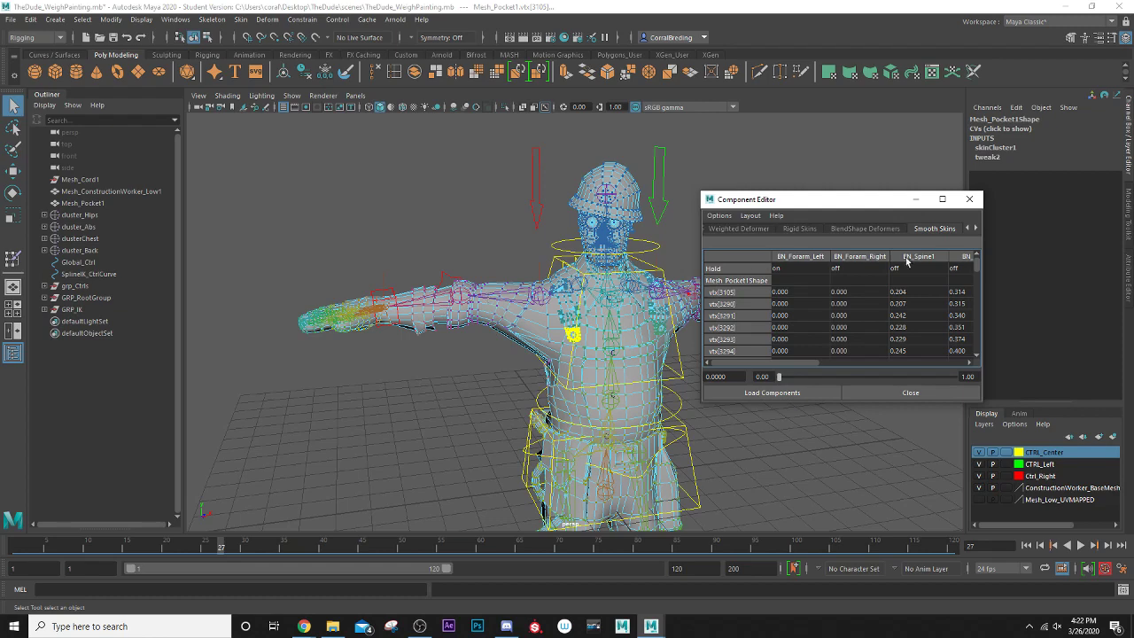
click(969, 198)
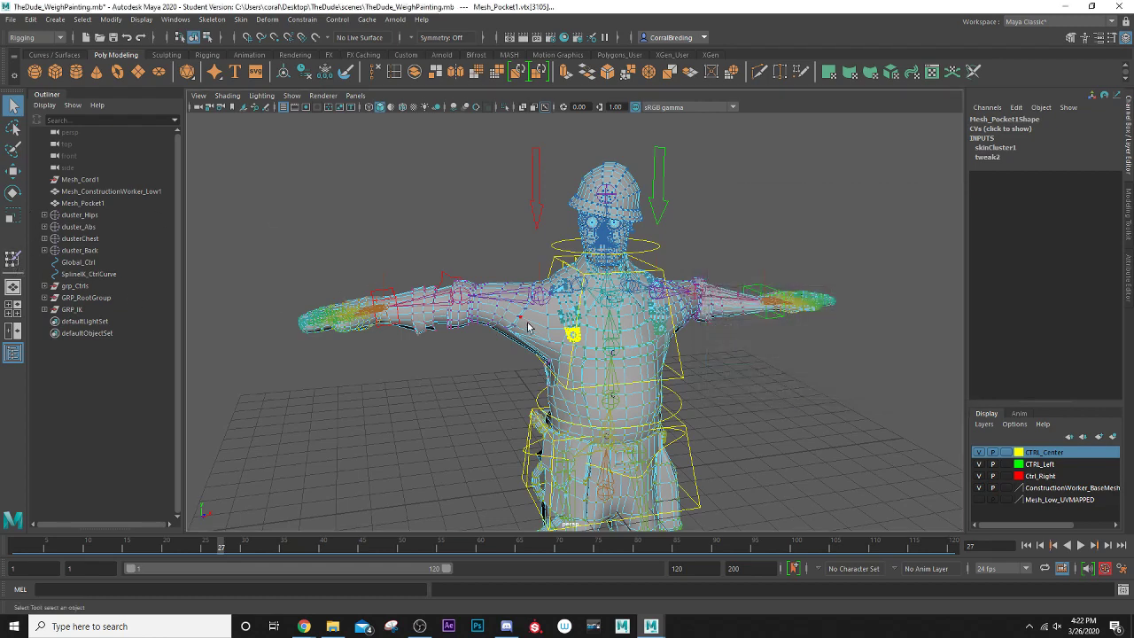
- Return Mesh_Pocket1 to object mode and display the right upper arm joint's influence with the Paint Skin Weights tool
right_drag(527, 325, 536, 304)
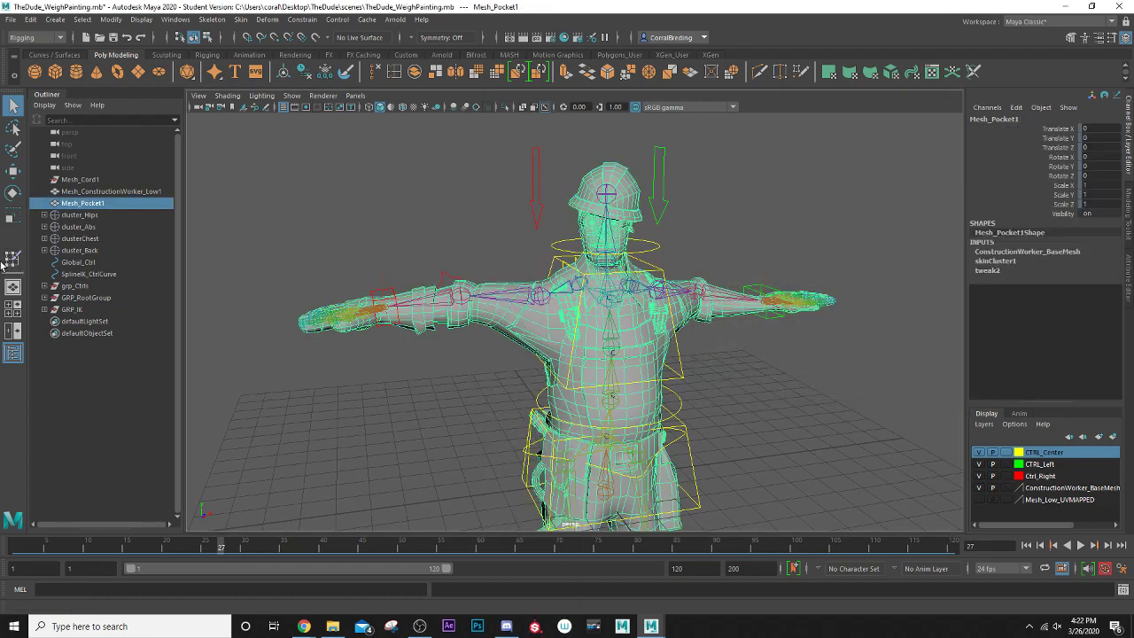
click(12, 258)
scroll(283, 294, up, 5)
alt+drag(344, 321, 456, 284)
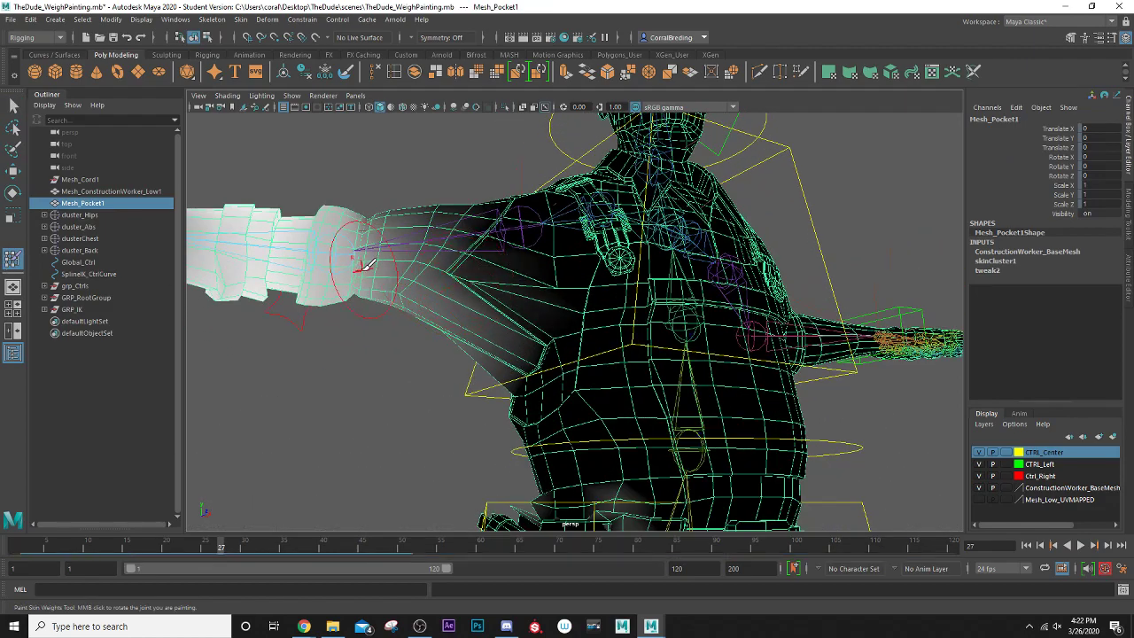
right_drag(399, 237, 397, 220)
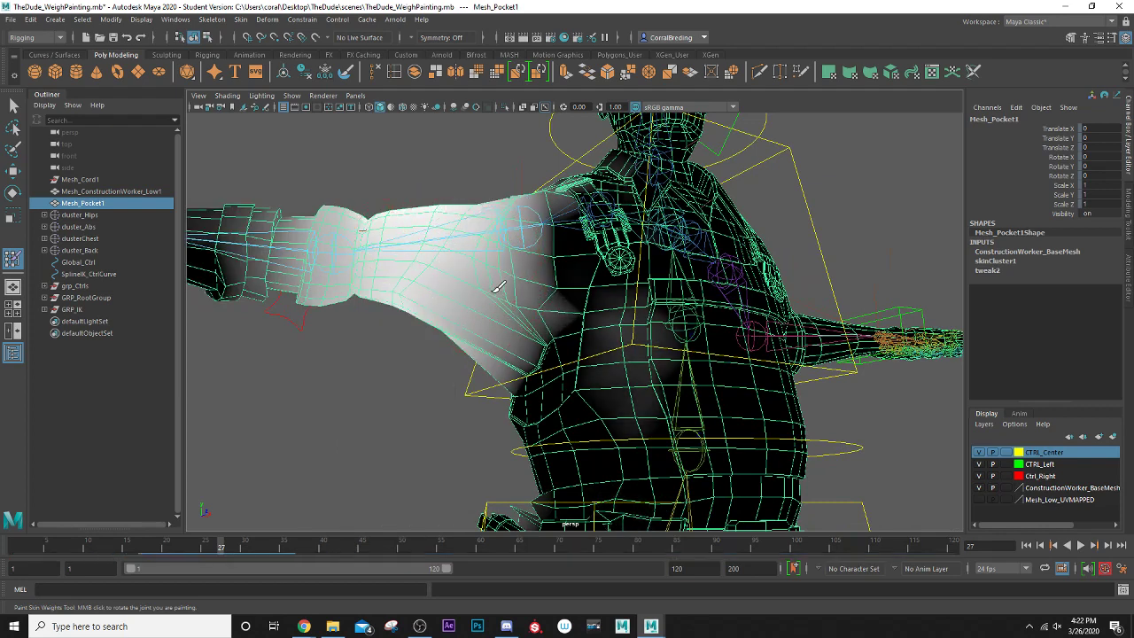
- Paint the right upper arm joint's weights around the armpit and shoulder on the front and back of the torso
alt+drag(486, 277, 476, 302)
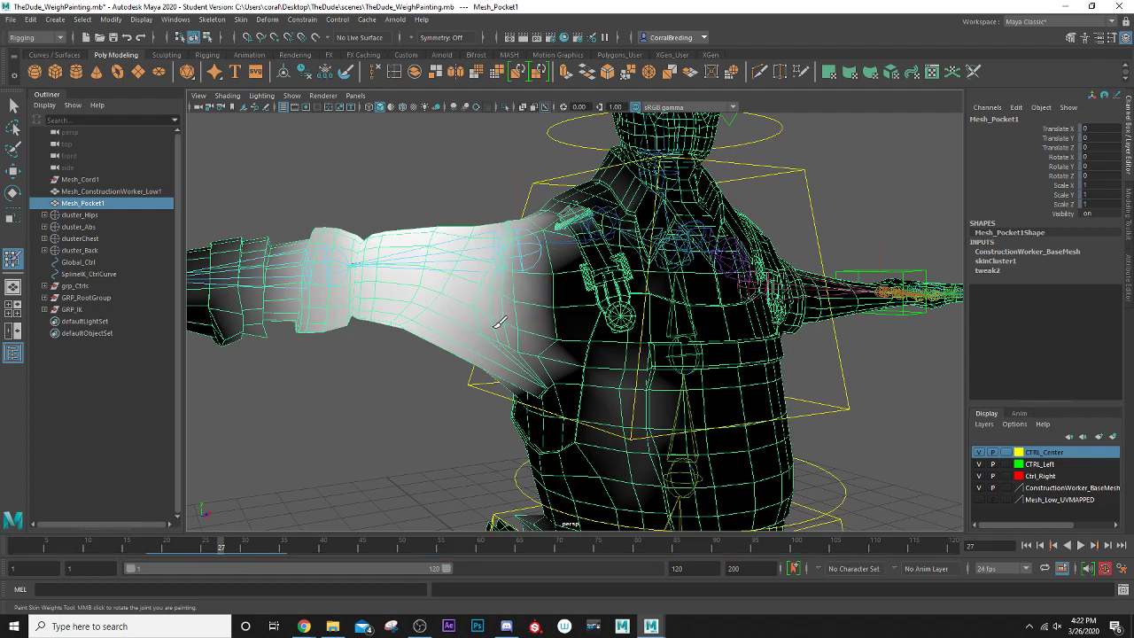
mouse_move(516, 335)
mouse_down()
mouse_move(539, 346)
mouse_move(521, 398)
mouse_move(575, 344)
mouse_move(552, 361)
mouse_move(562, 357)
mouse_move(538, 342)
mouse_move(462, 337)
mouse_move(602, 336)
mouse_move(656, 358)
mouse_up()
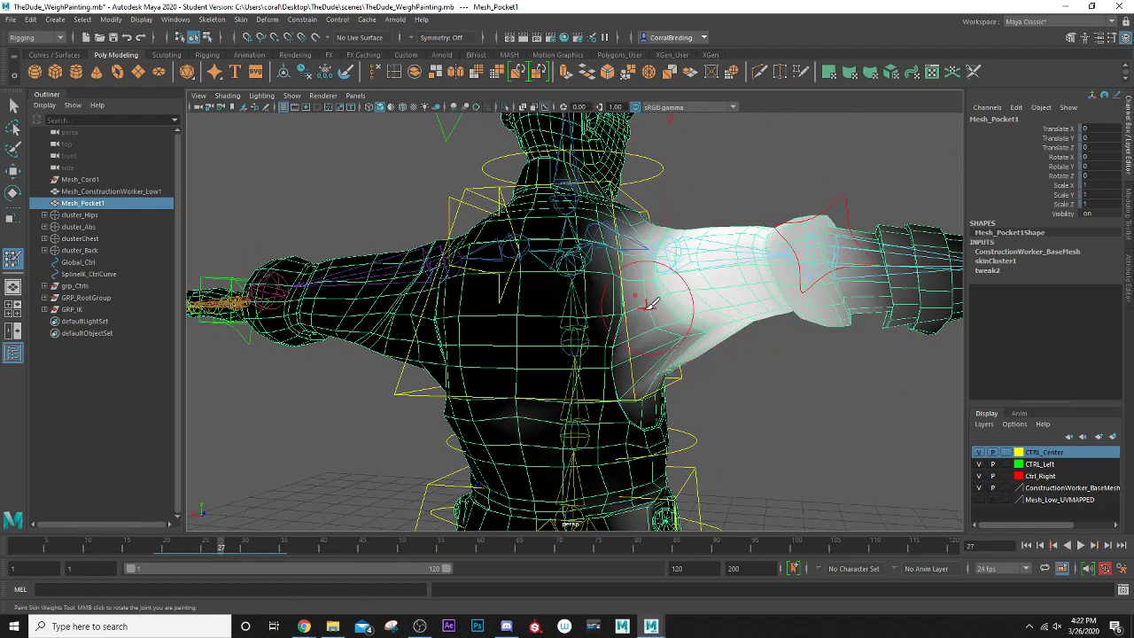
mouse_move(647, 299)
alt+mouse_down()
mouse_move(662, 304)
mouse_move(649, 302)
alt+mouse_up()
middle_drag(537, 265, 527, 259)
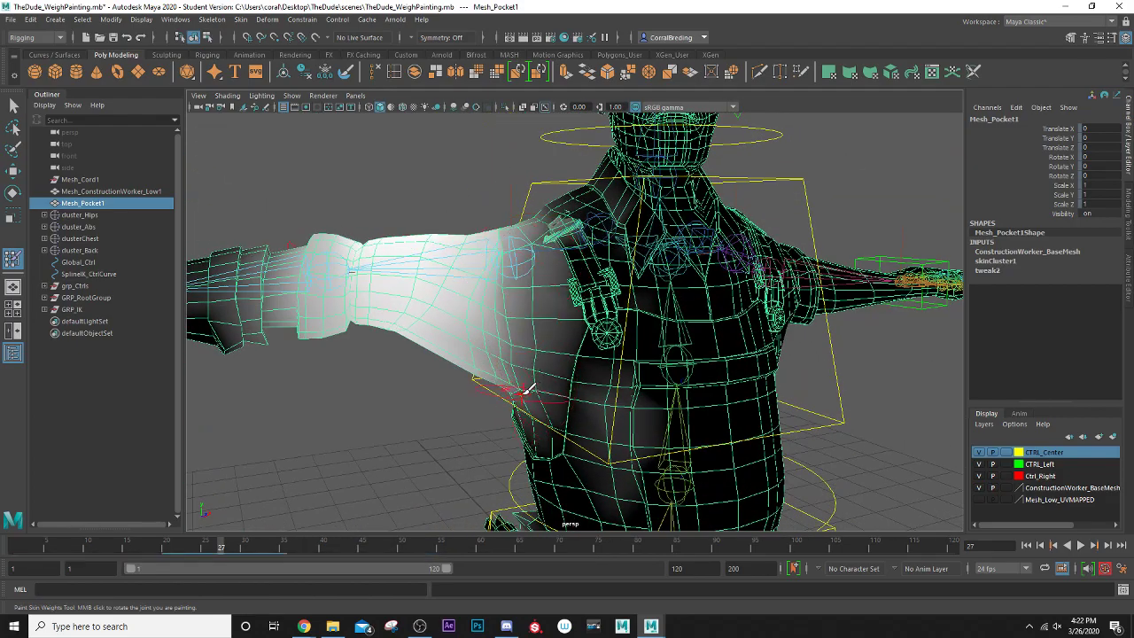
- Paint out the right upper arm joint's weights on the side of the torso using Replace with value 0
alt+drag(523, 396, 551, 367)
double_click(13, 260)
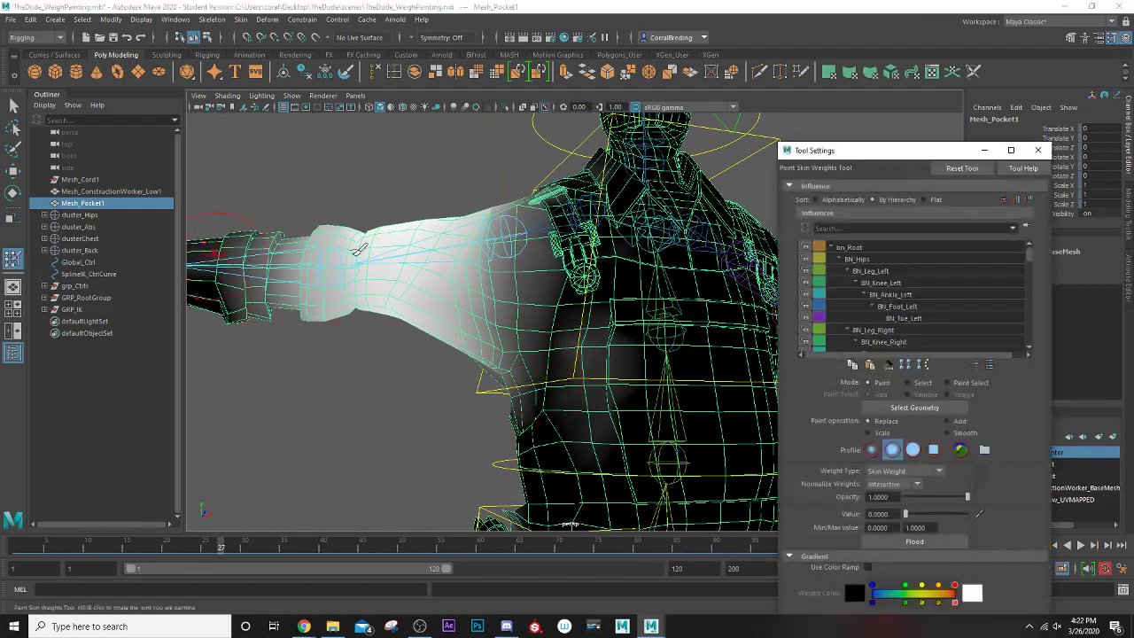
mouse_move(601, 383)
mouse_down()
mouse_move(595, 343)
mouse_move(604, 471)
mouse_up()
- Scrub the animation around frame 26 to check how the right arm and torso deform
alt+right_drag(615, 390, 532, 310)
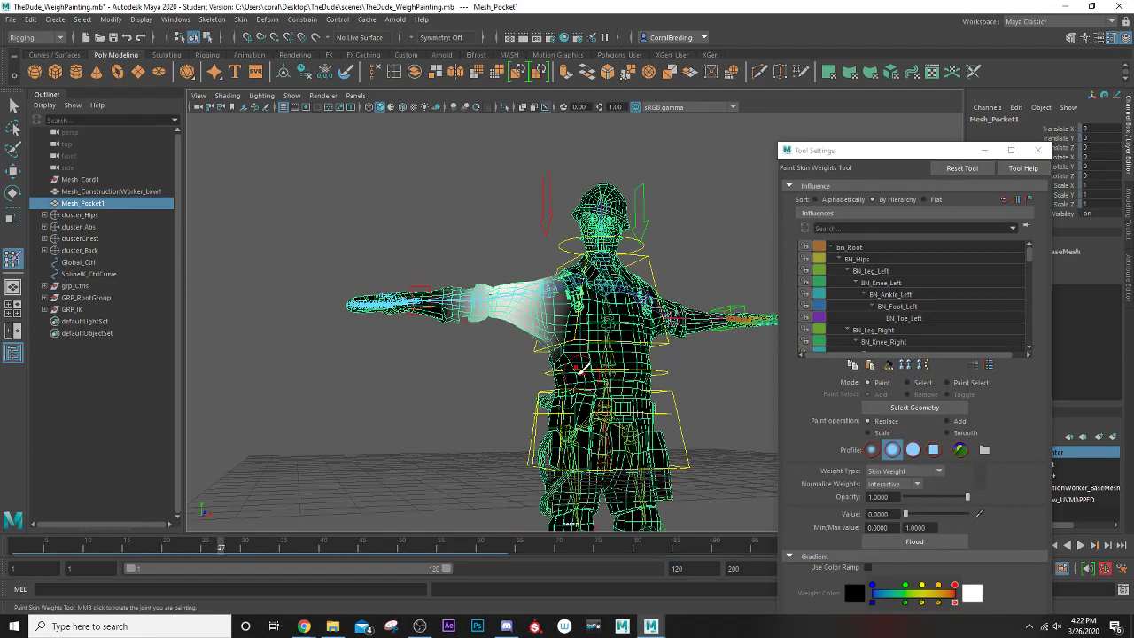
alt+drag(532, 310, 621, 334)
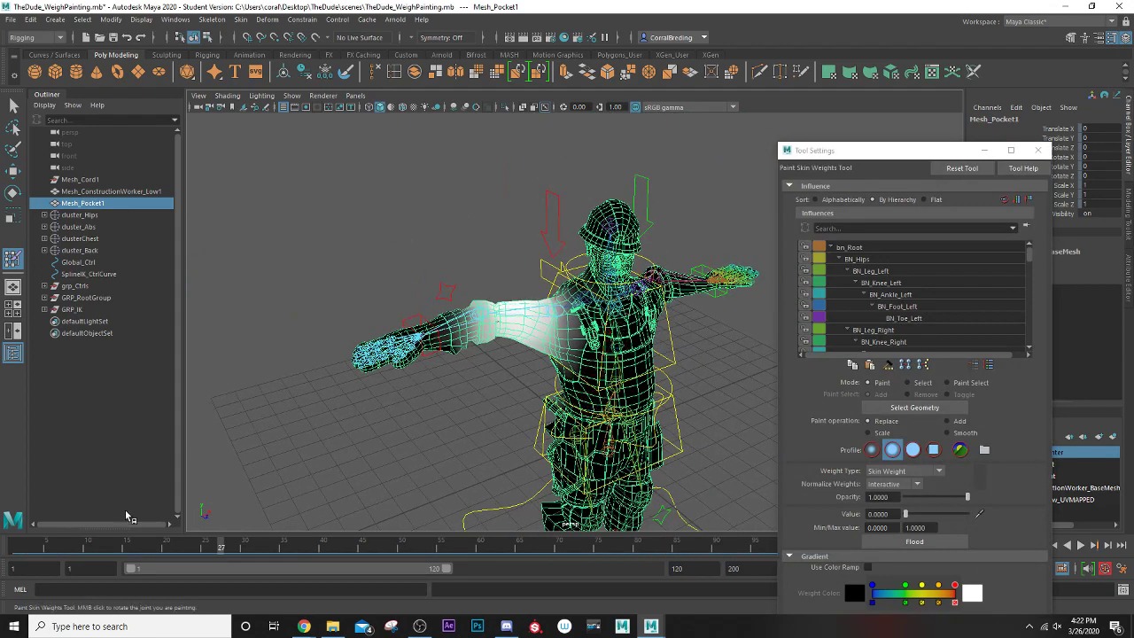
drag(91, 550, 210, 599)
scroll(410, 371, up, 3)
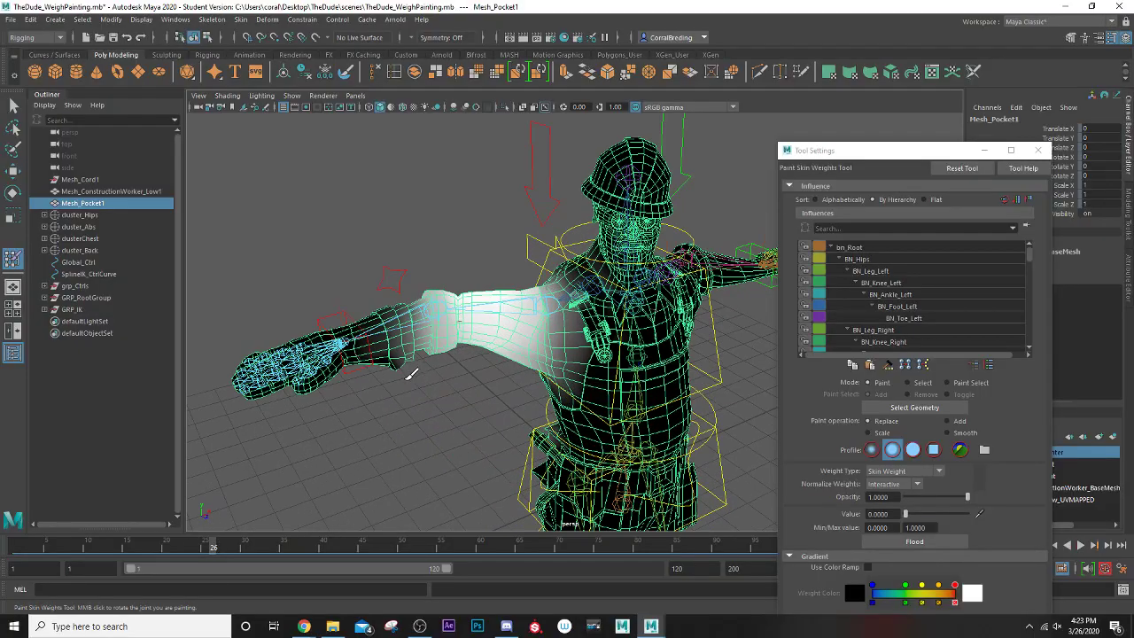
- Leave skin weight painting, isolate Mesh_Pocket1 in the viewport and switch it to vertex selection
alt+middle_drag(456, 364, 369, 200)
alt+drag(523, 333, 410, 179)
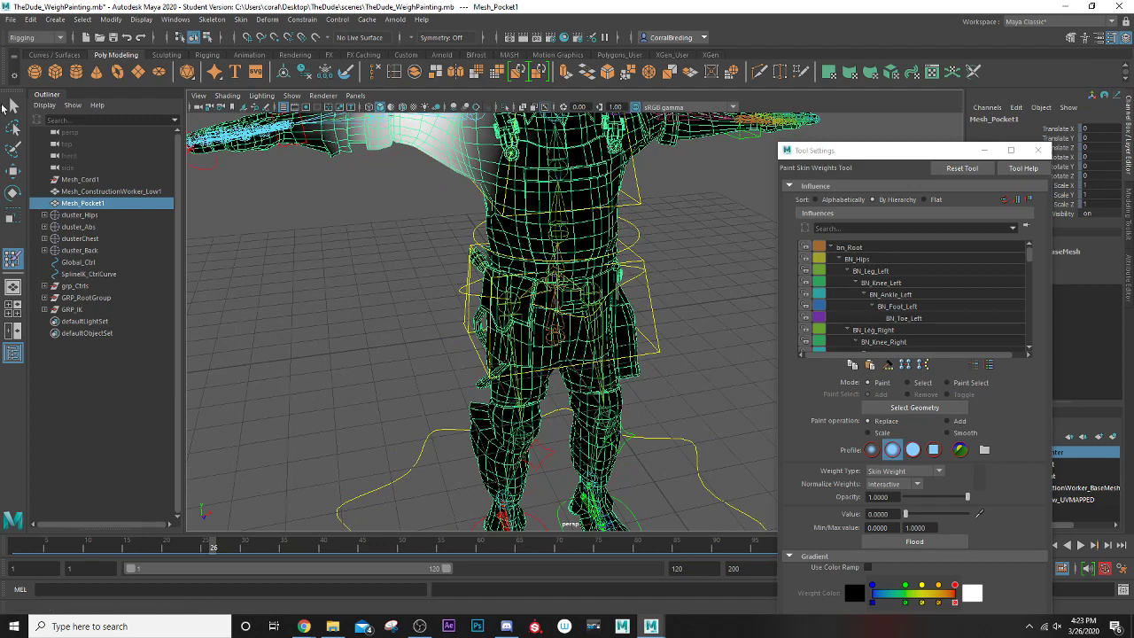
key(q)
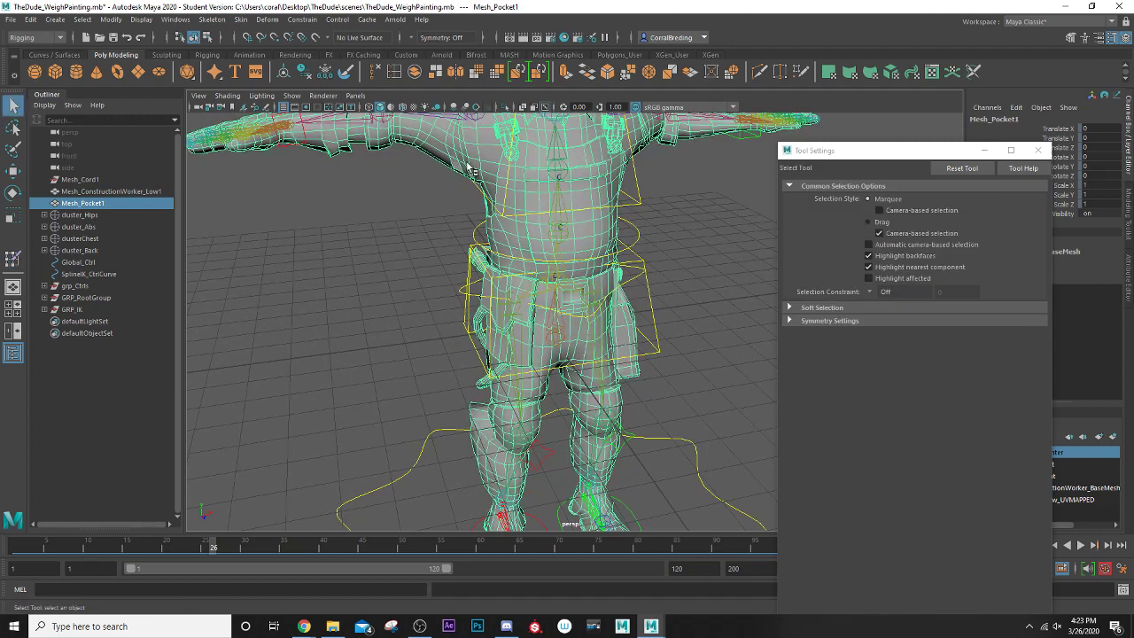
click(505, 107)
mouse_move(423, 292)
alt+mouse_down()
mouse_move(566, 289)
mouse_move(415, 342)
mouse_move(427, 279)
alt+mouse_up()
mouse_move(427, 279)
right_down()
mouse_move(390, 268)
mouse_move(380, 287)
right_up()
- Select the vertices of the right leg and the gear on that hip, and scrub the animation to frame 28
click(418, 325)
alt+drag(418, 325, 457, 398)
drag(51, 549, 229, 549)
alt+drag(376, 323, 577, 496)
scroll(501, 354, up, 3)
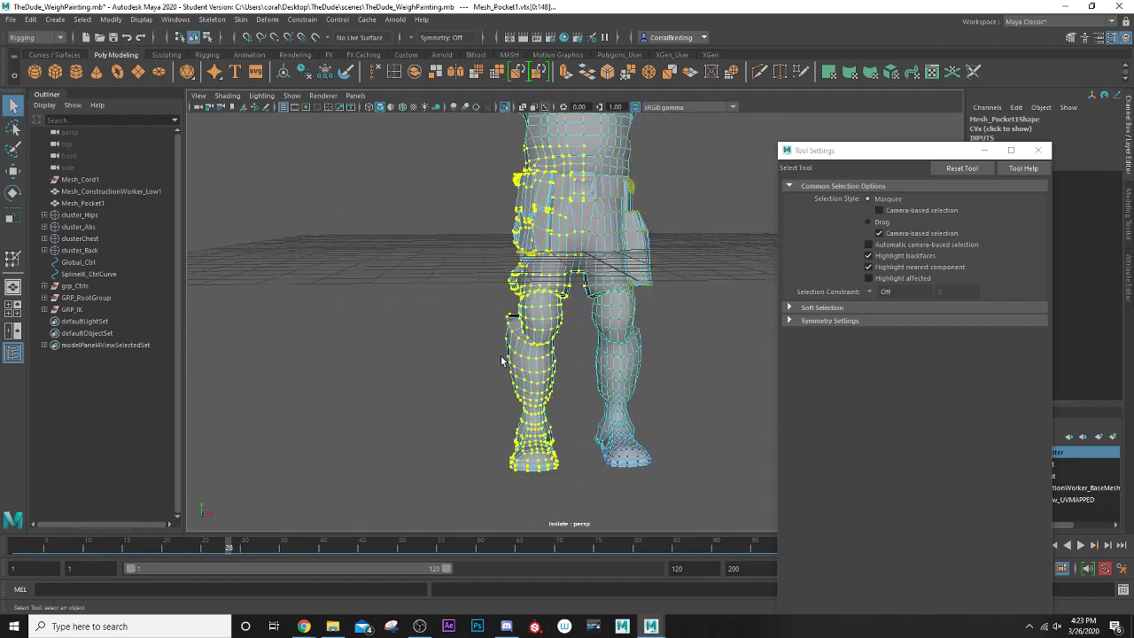
alt+middle_drag(501, 353, 435, 434)
alt+drag(435, 434, 572, 406)
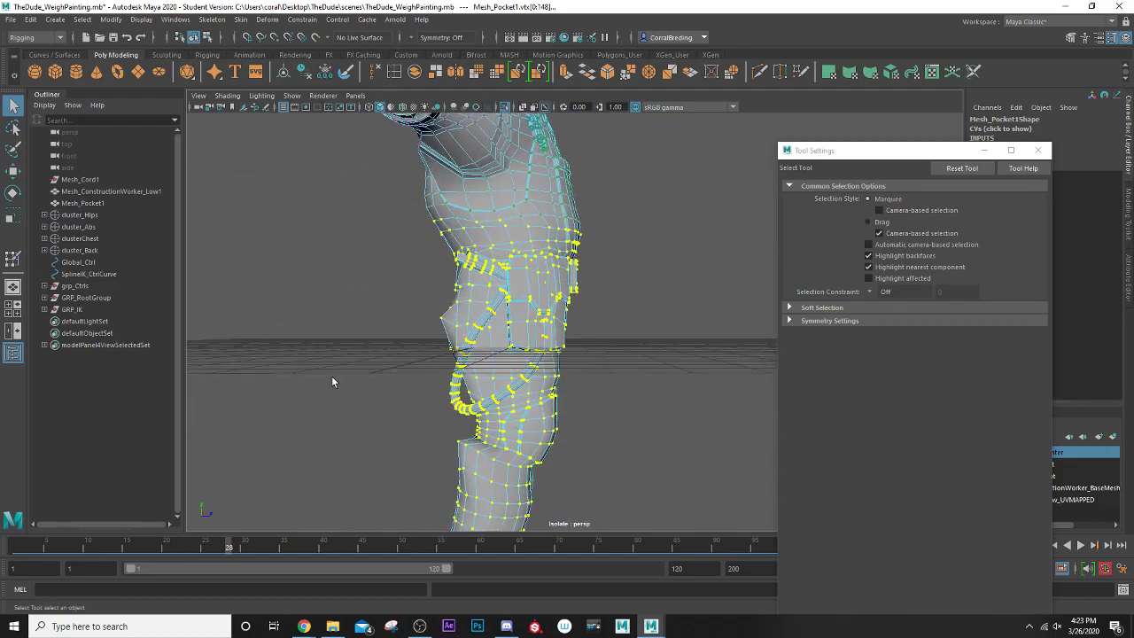
alt+drag(444, 264, 365, 311)
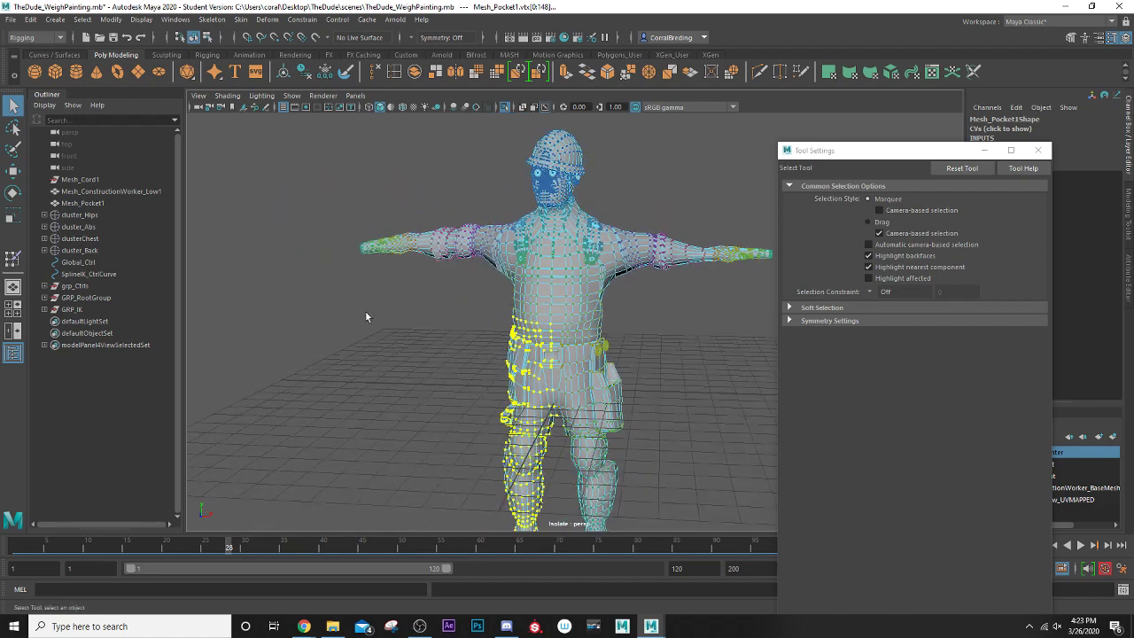
- Open the Component Editor's smooth skin weights and zero out BN_Arm_Right for all selected leg and hip vertices
click(175, 19)
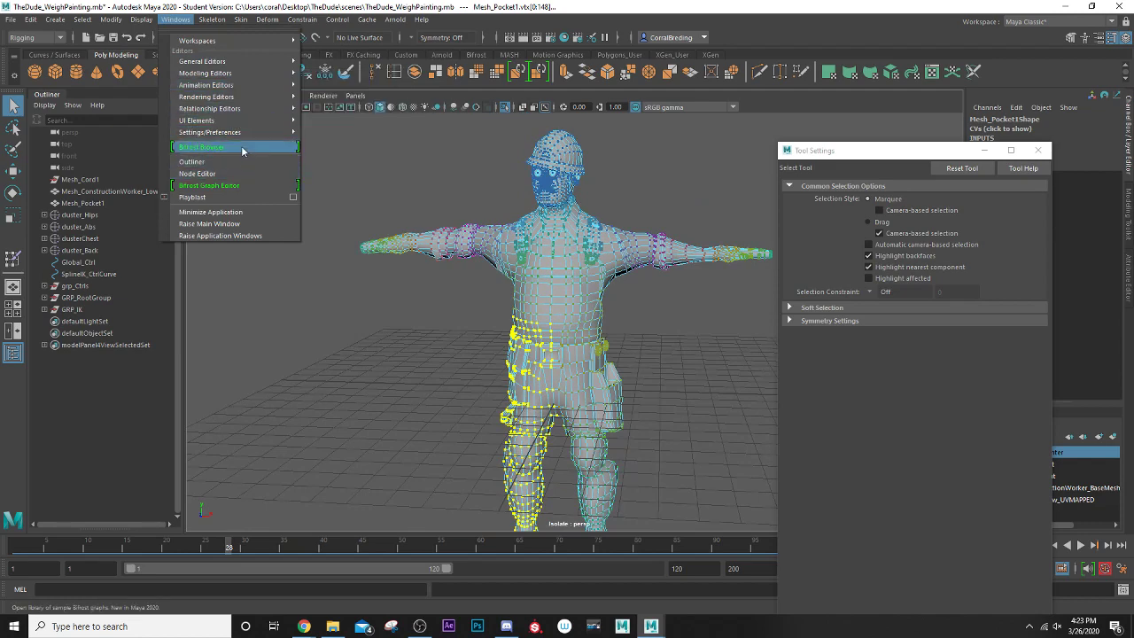
mouse_move(235, 62)
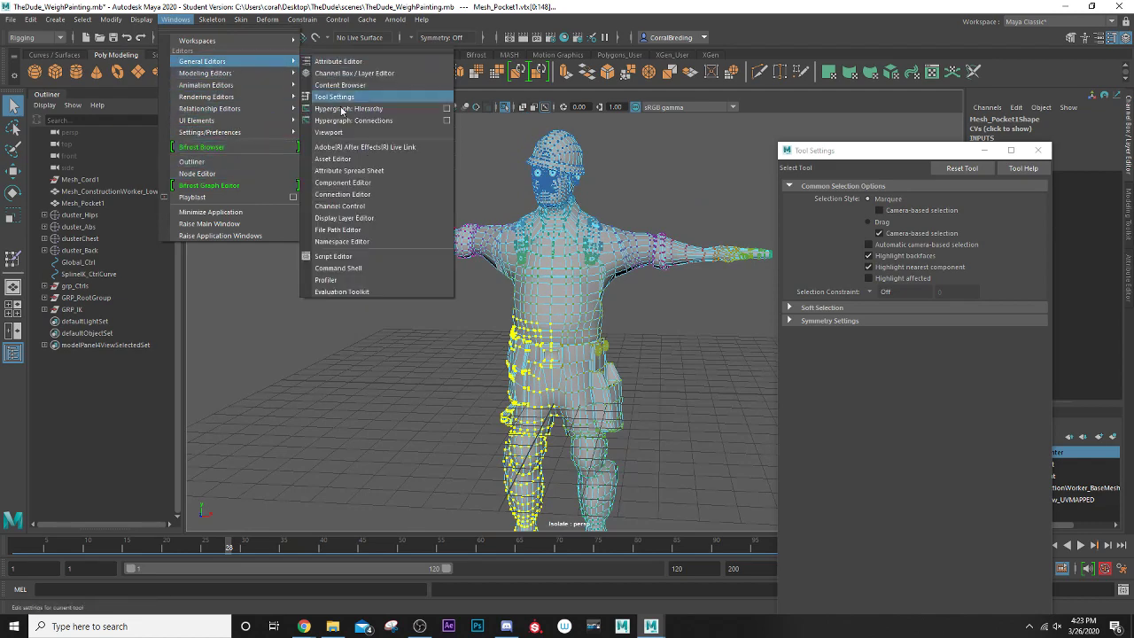
click(351, 182)
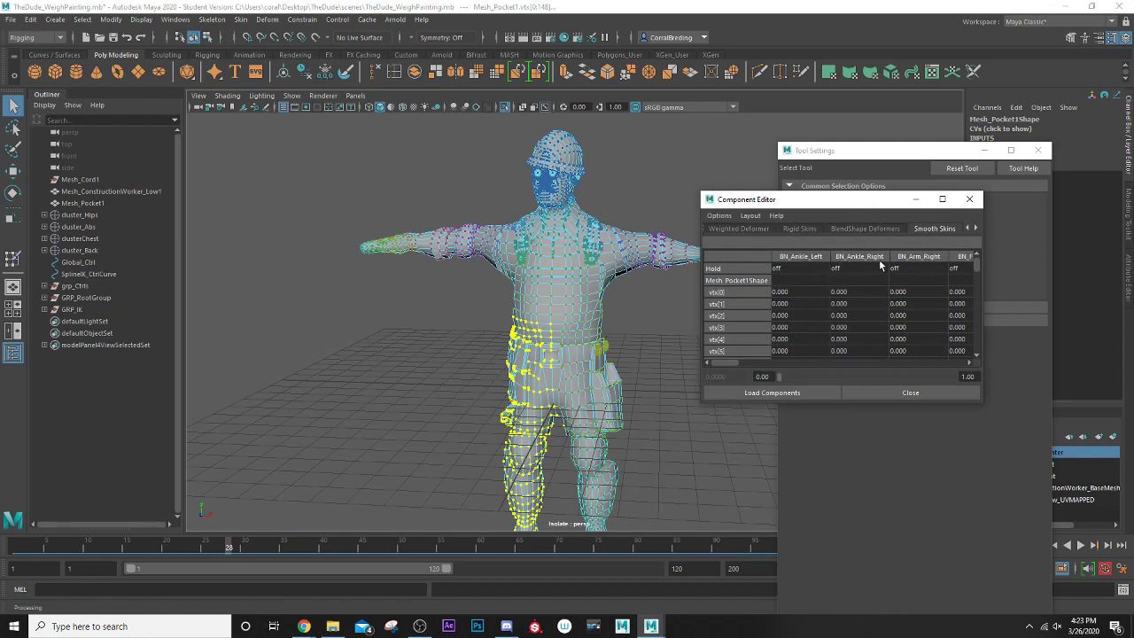
click(914, 298)
drag(723, 364, 732, 365)
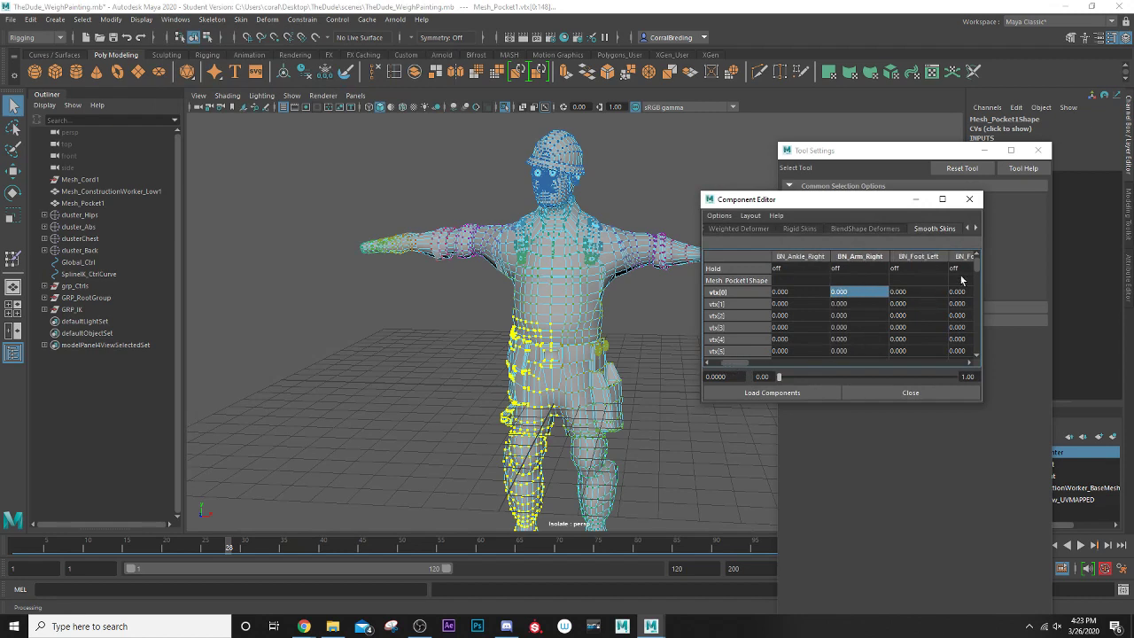
drag(977, 262, 982, 348)
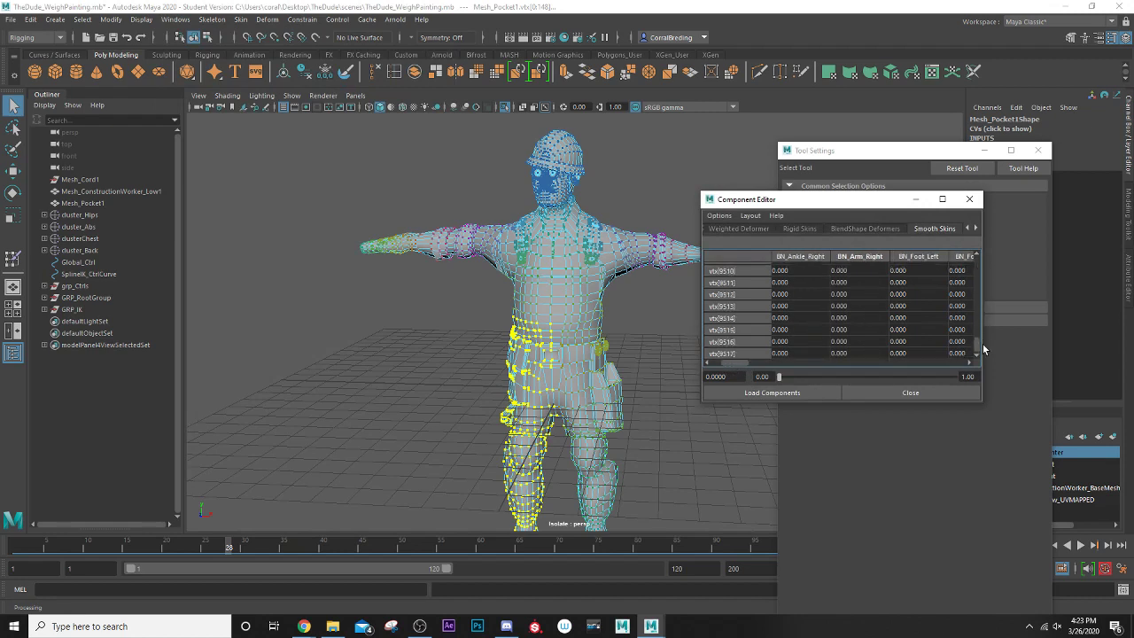
shift+click(855, 351)
key(Return)
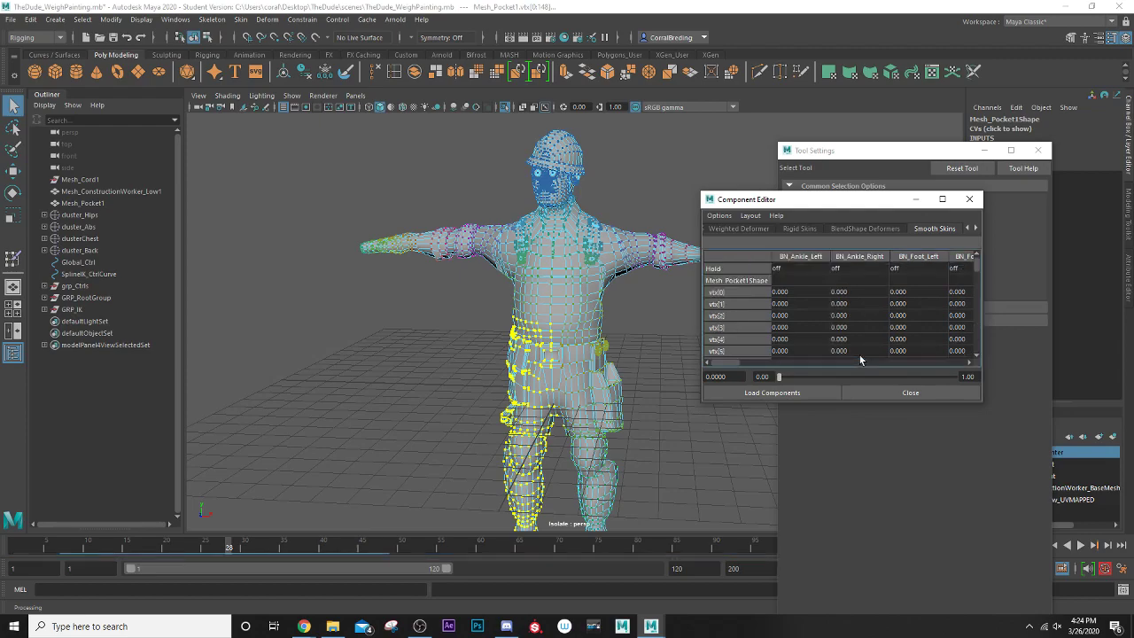
- Inspect the right leg and hip gear from the side while scrubbing the animation to frame 32
scroll(435, 438, up, 4)
alt+drag(434, 438, 526, 415)
alt+middle_drag(526, 416, 558, 181)
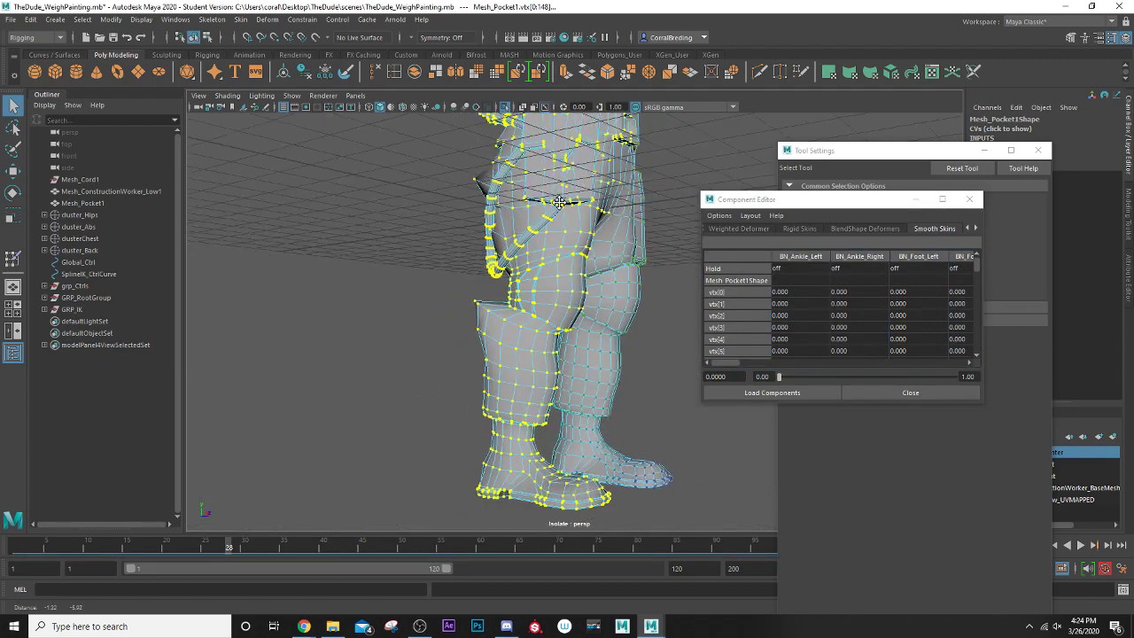
scroll(482, 276, down, 3)
alt+drag(482, 276, 553, 277)
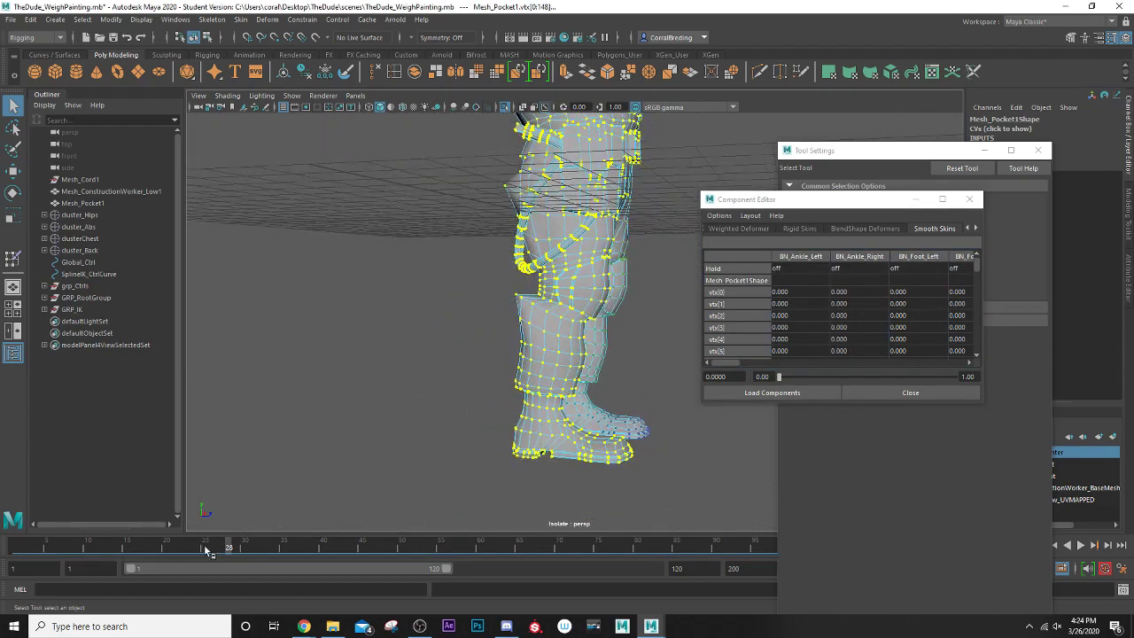
drag(195, 546, 264, 544)
- Zero out the BN_Forarm_Right weights for all selected leg and hip vertices
drag(725, 363, 761, 364)
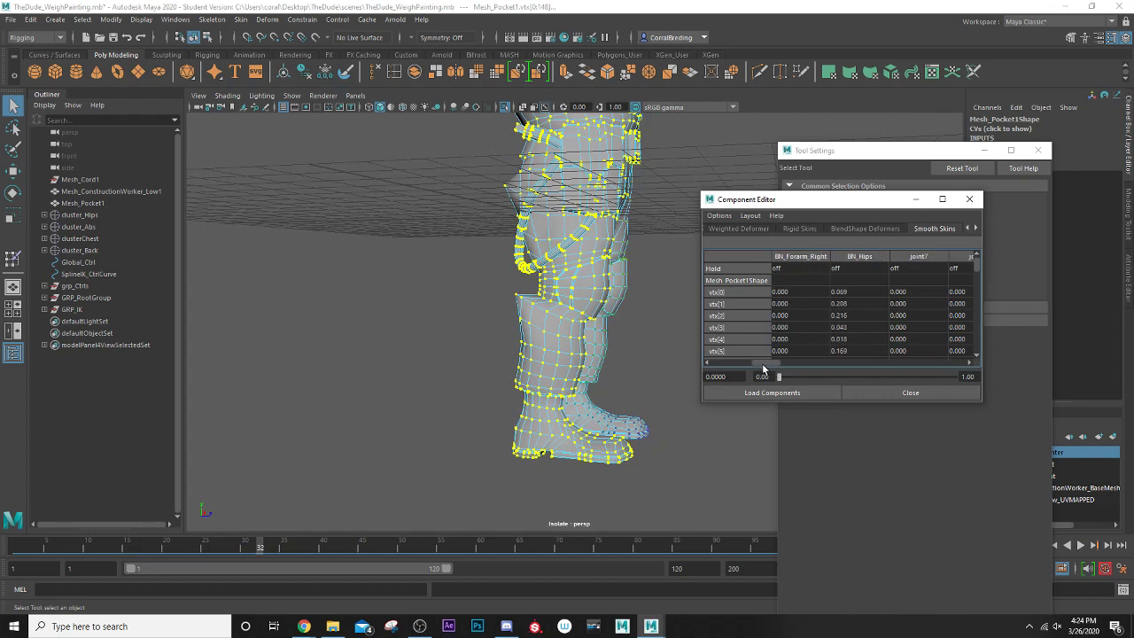
click(790, 292)
click(790, 291)
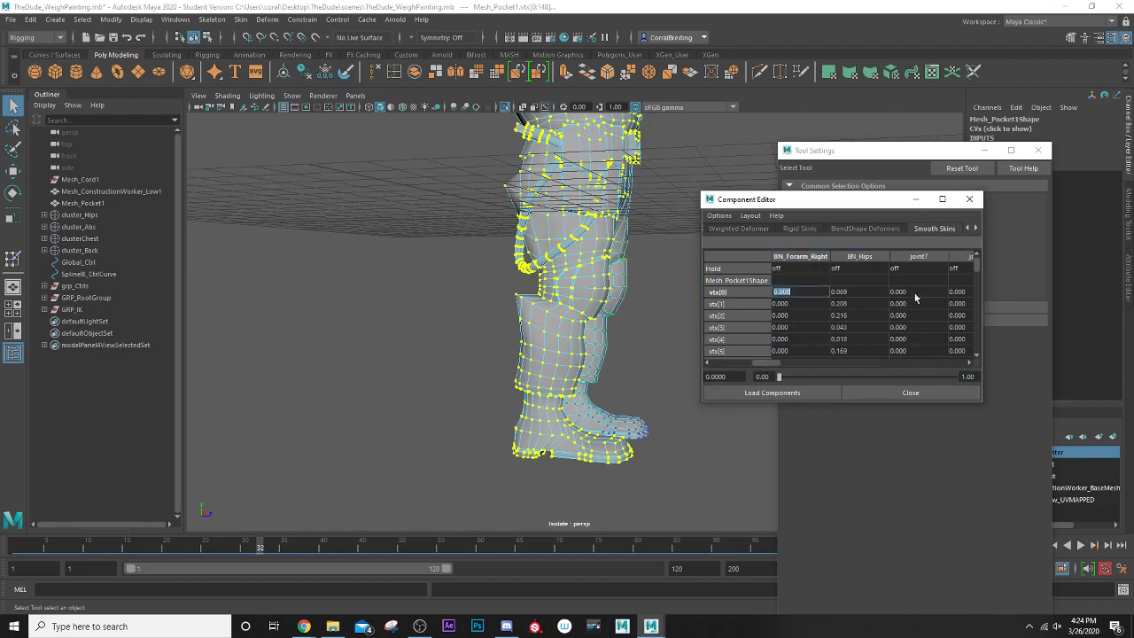
drag(979, 266, 989, 381)
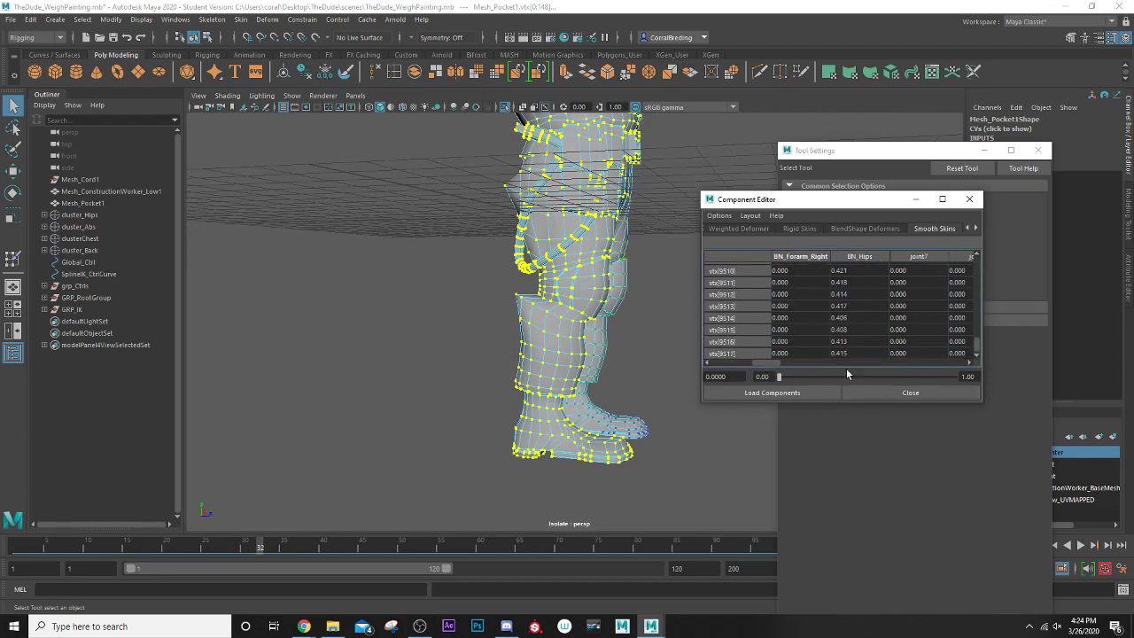
click(824, 390)
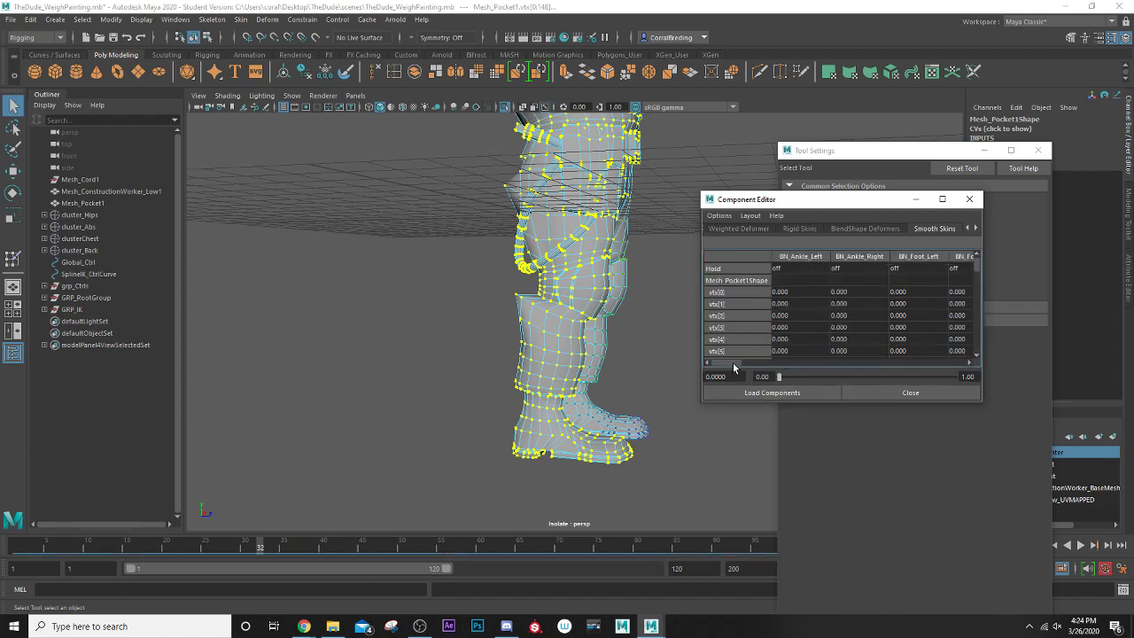
- Set the weights of the joint7 influence beside BN_Hips to 0 for all selected vertices
drag(733, 363, 779, 374)
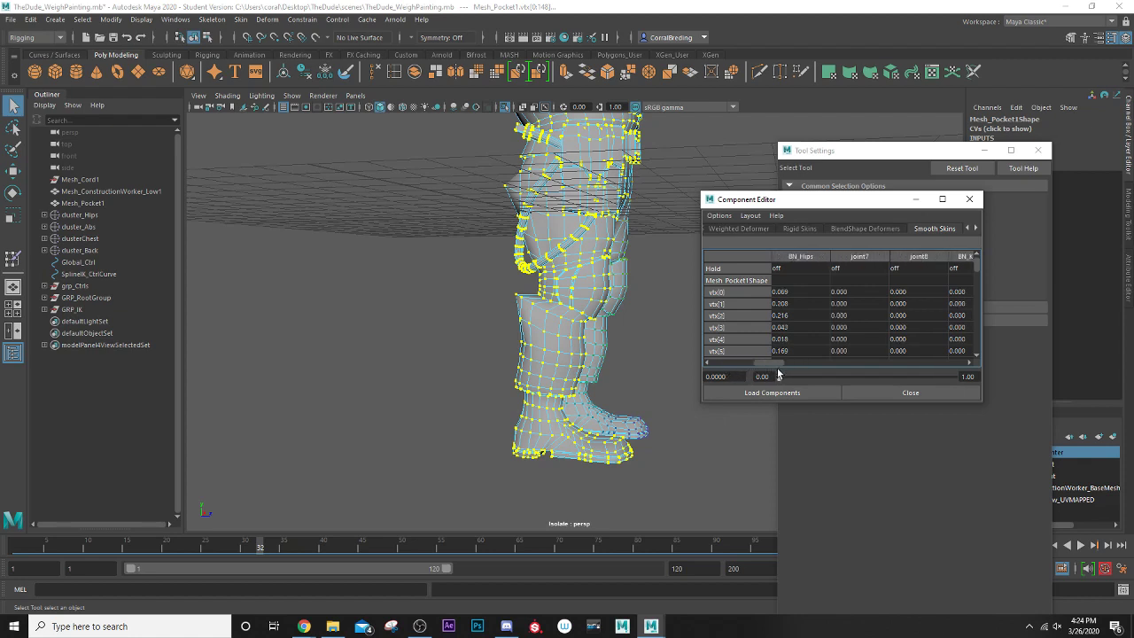
click(852, 294)
drag(976, 272, 978, 372)
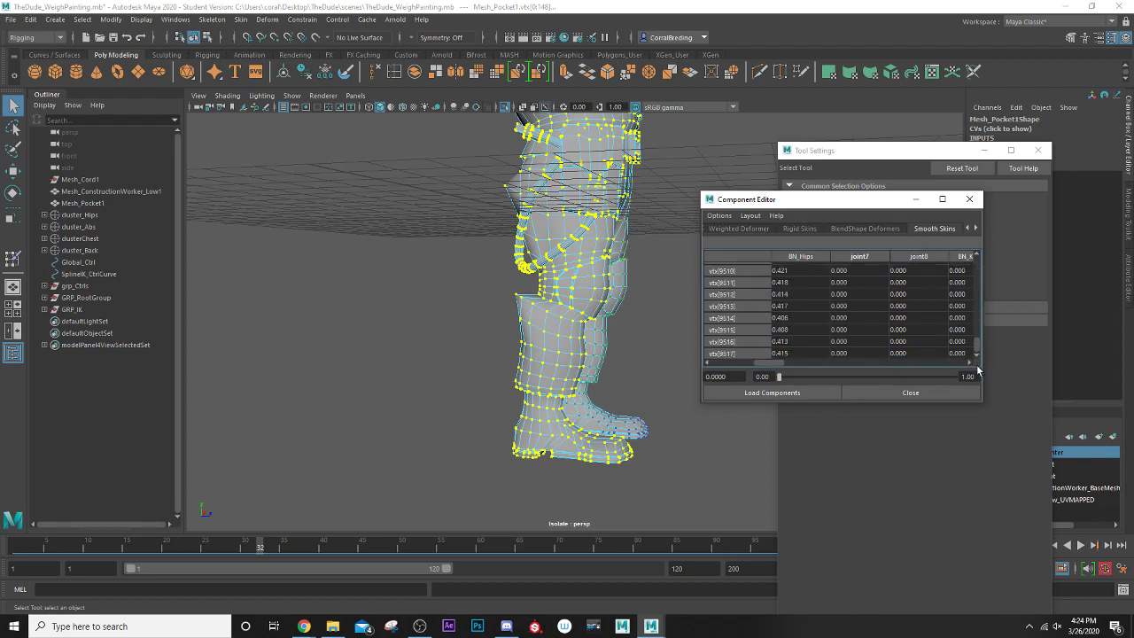
shift+click(863, 350)
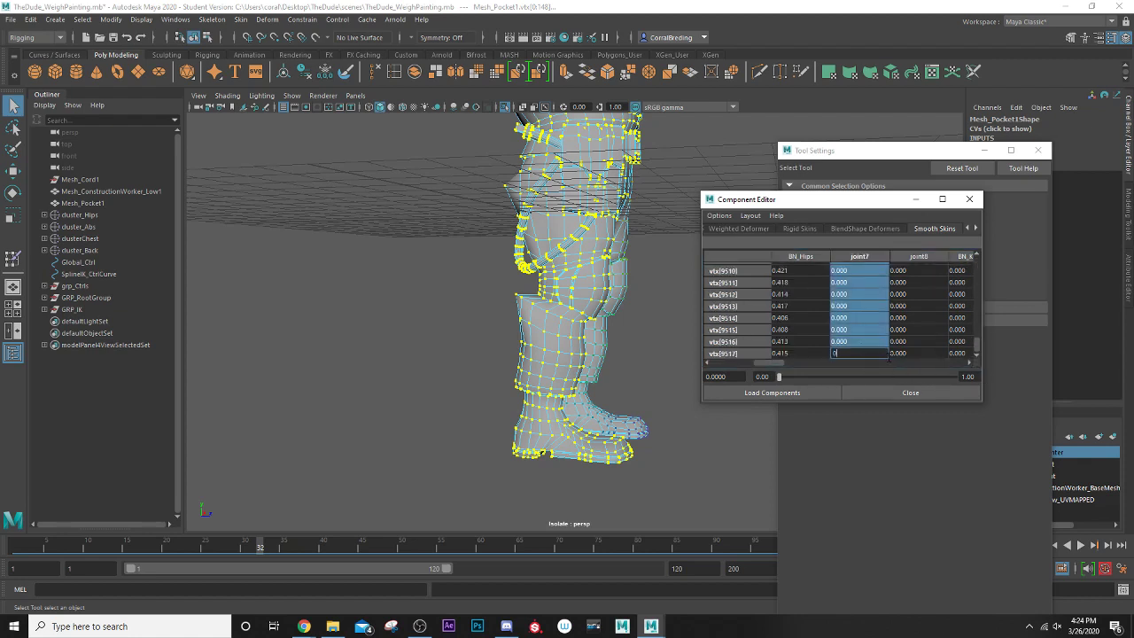
key(Return)
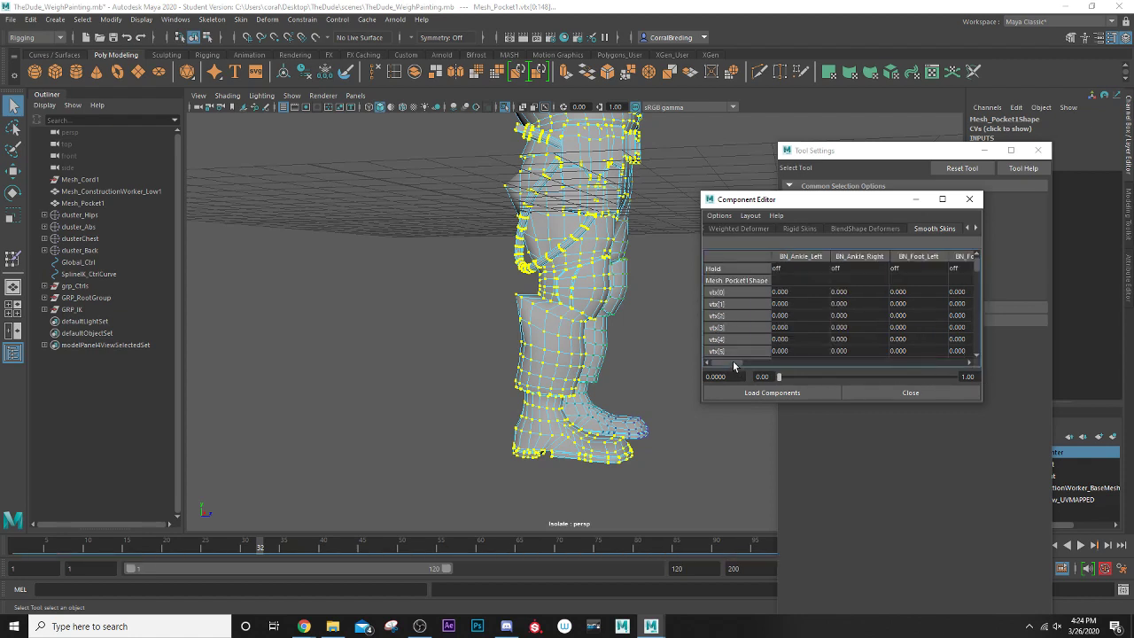
- Set the weights of the joint8 influence beside BN_Hips to 0 for all selected vertices
drag(733, 365, 781, 363)
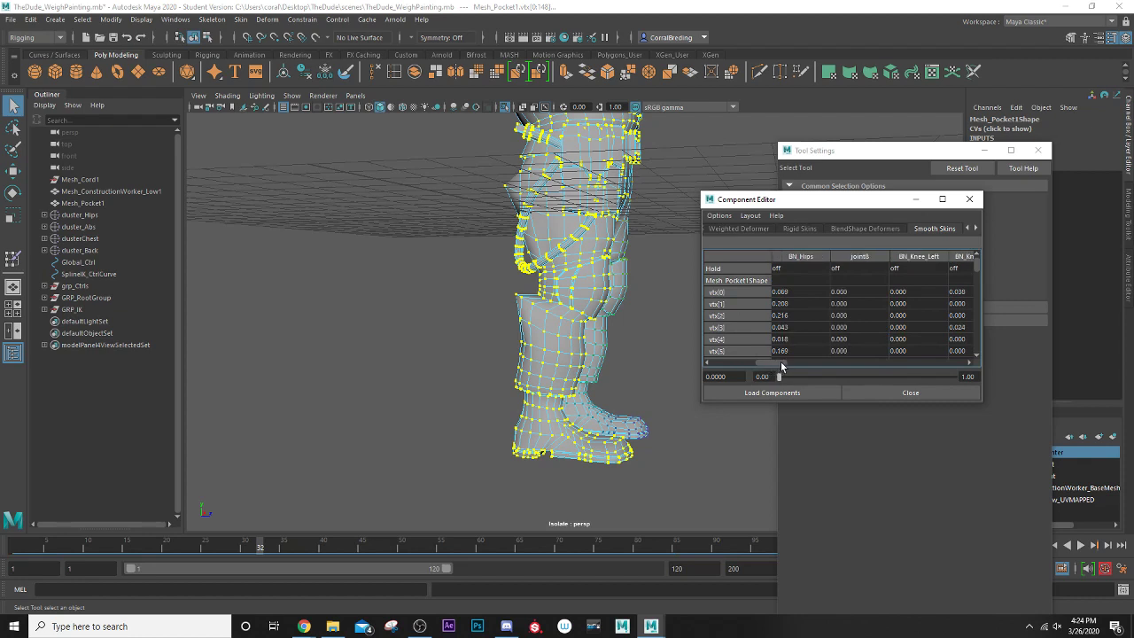
click(856, 290)
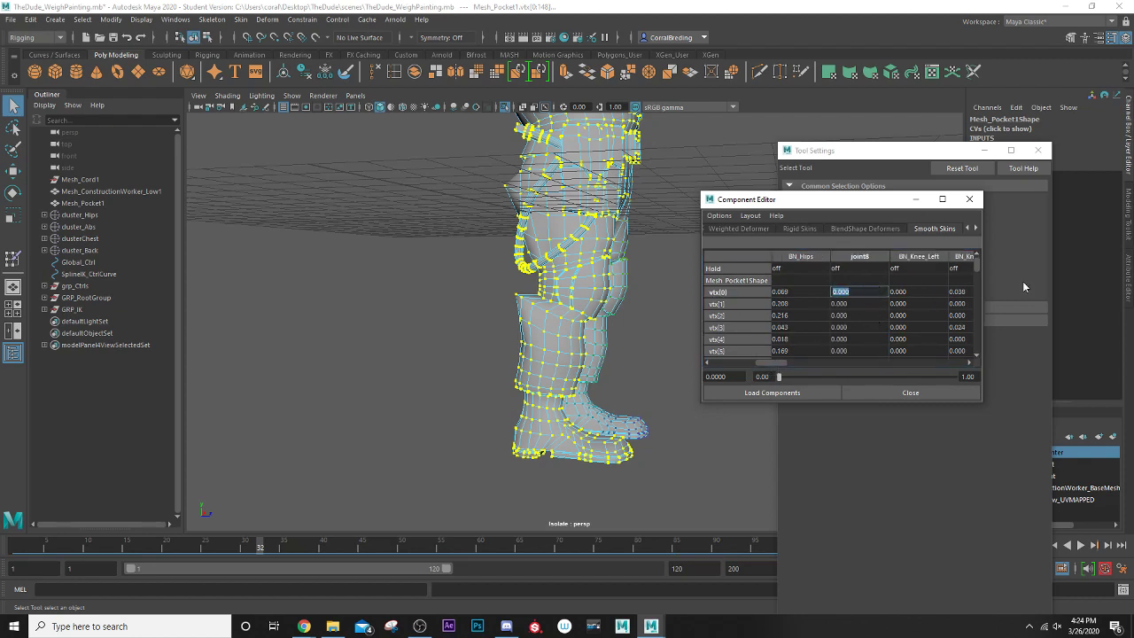
drag(978, 268, 970, 399)
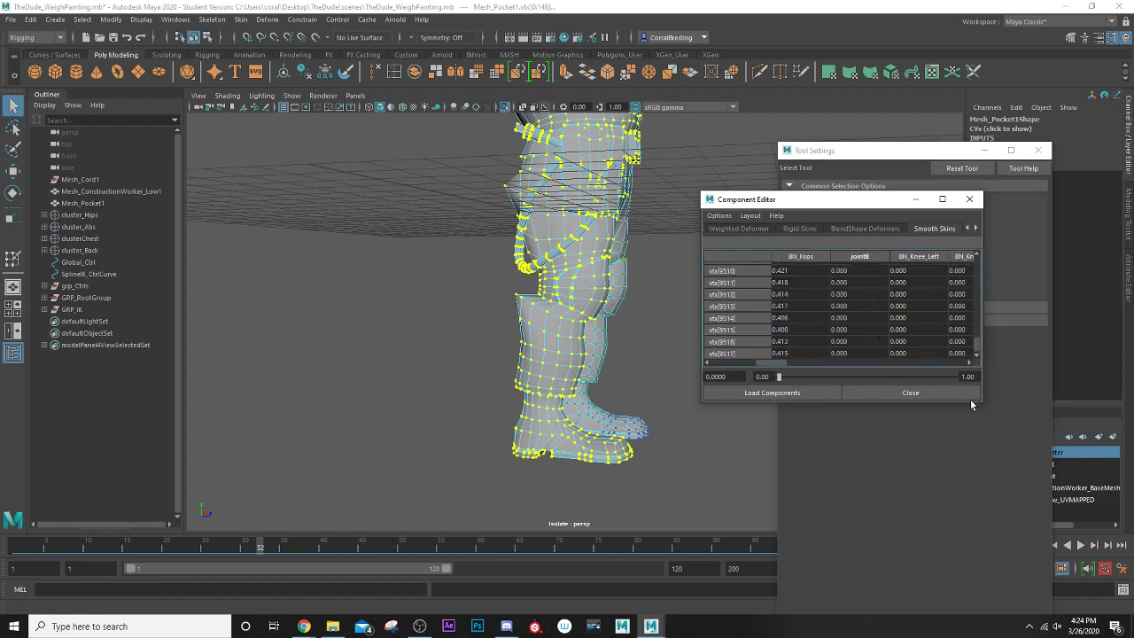
shift+click(858, 351)
text(0)
key(Return)
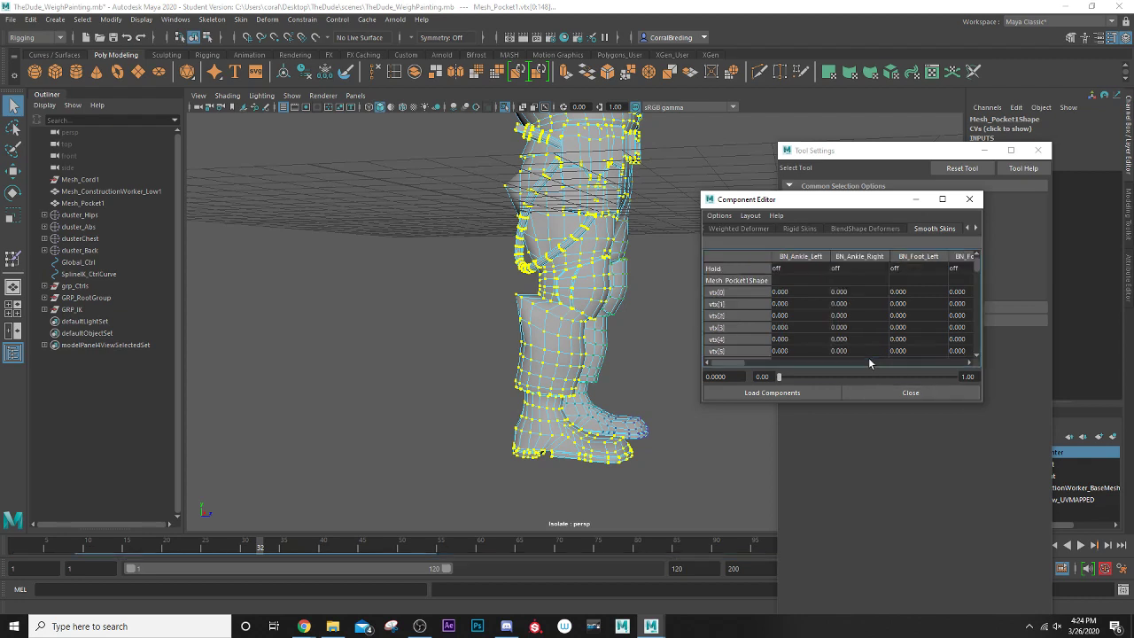
- Set the weights of all influences from the joint7 after BN_Leg_Right through joint13 to 0 for the selected vertices
drag(731, 362, 821, 362)
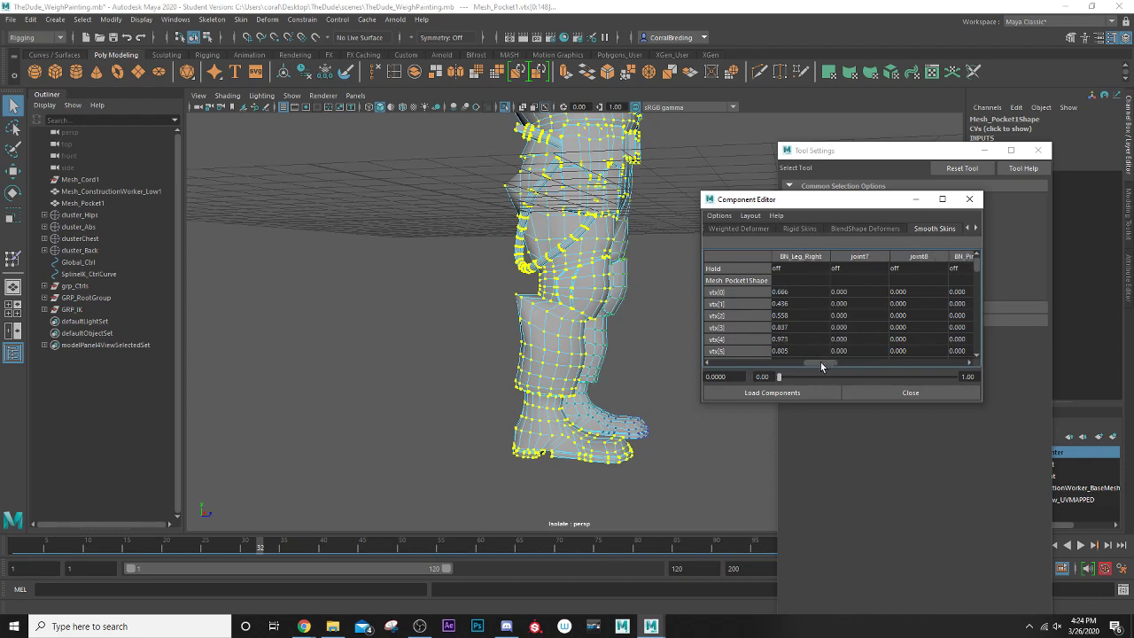
click(861, 292)
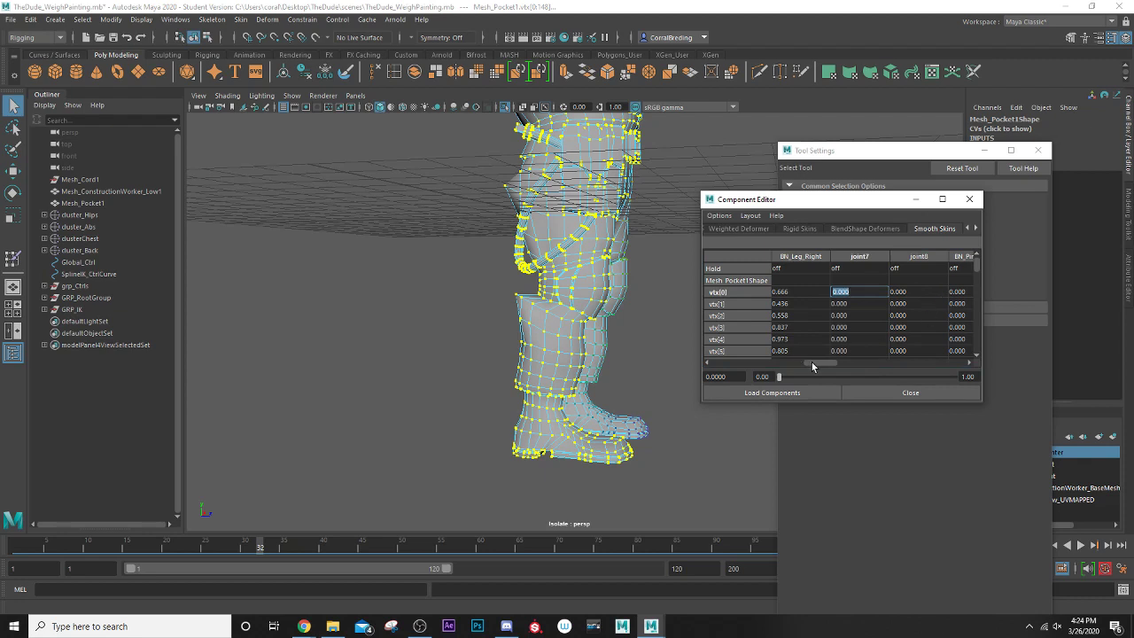
drag(811, 362, 948, 361)
scroll(850, 354, down, 14)
drag(972, 272, 991, 362)
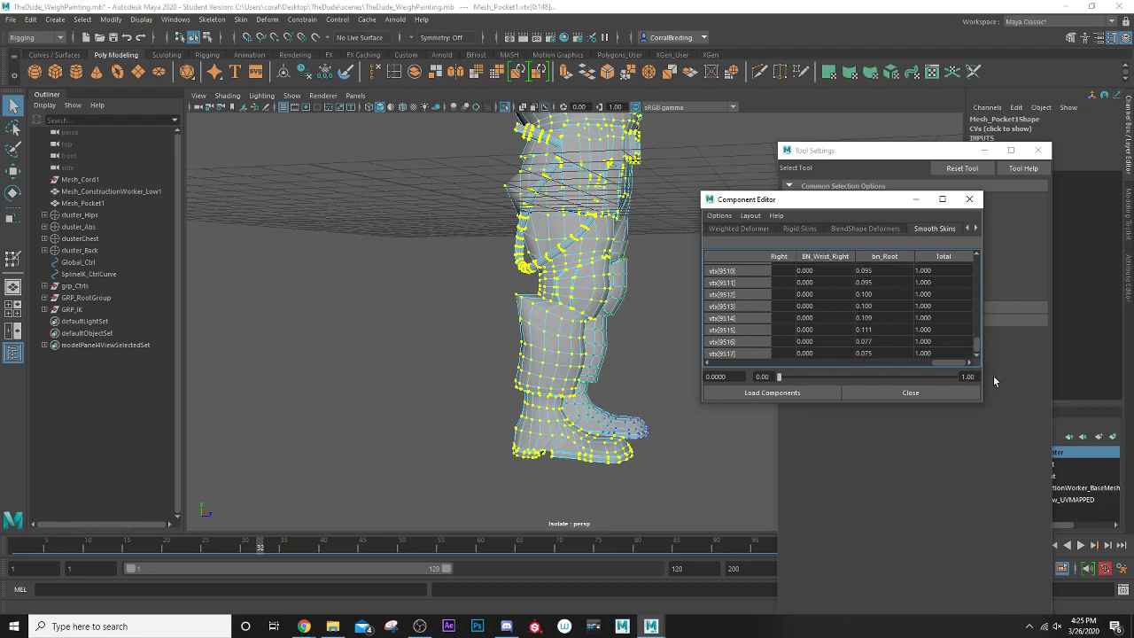
drag(944, 363, 929, 371)
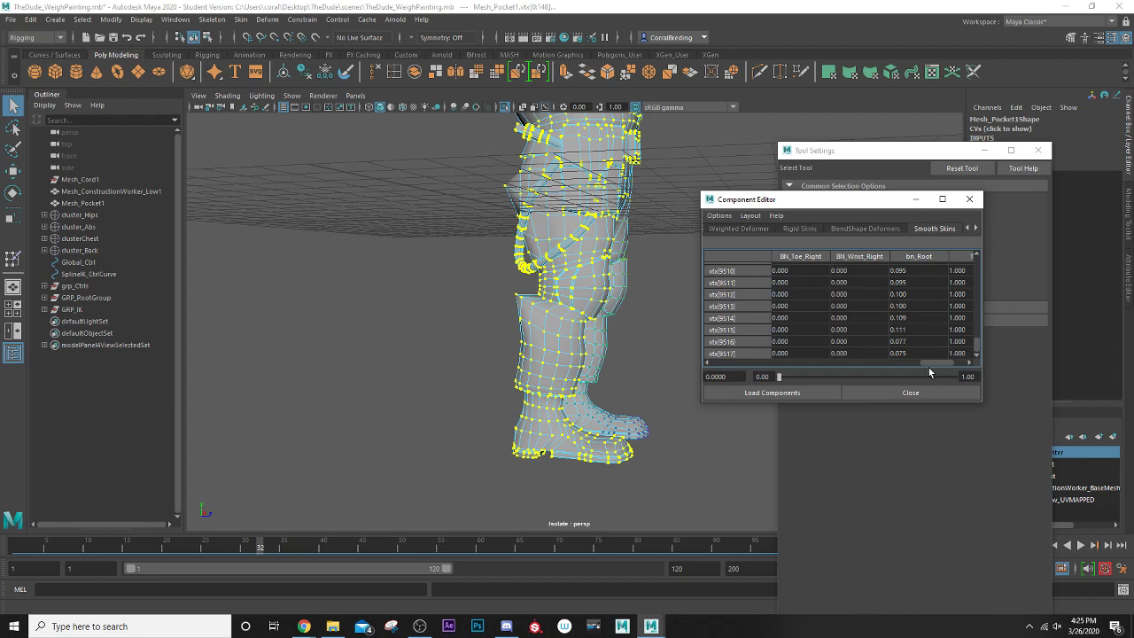
drag(929, 371, 910, 371)
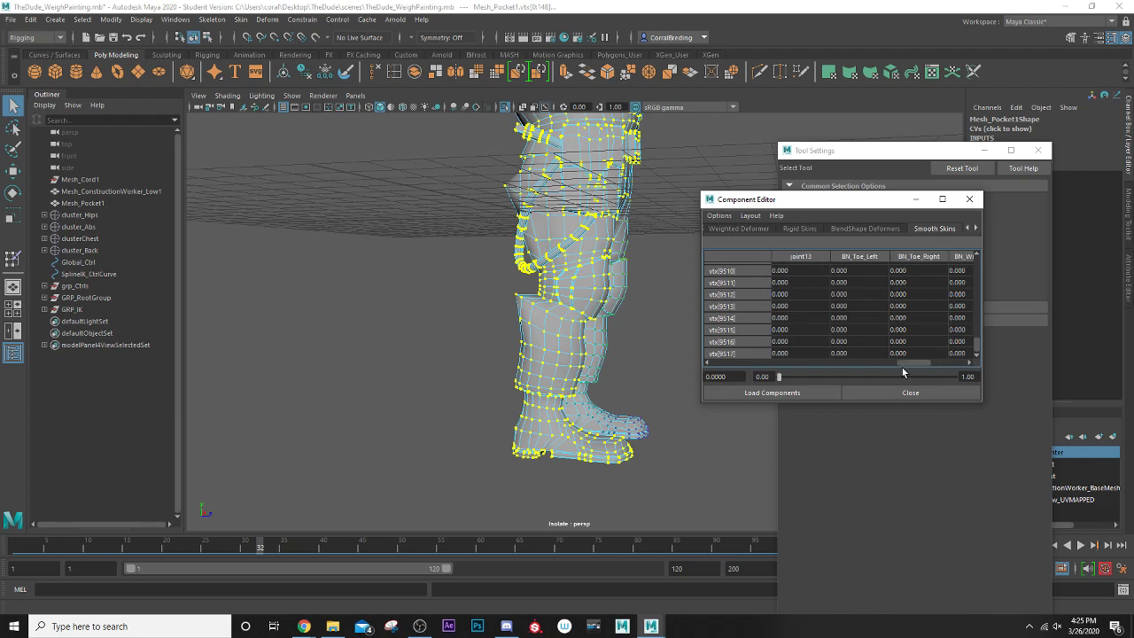
shift+click(796, 353)
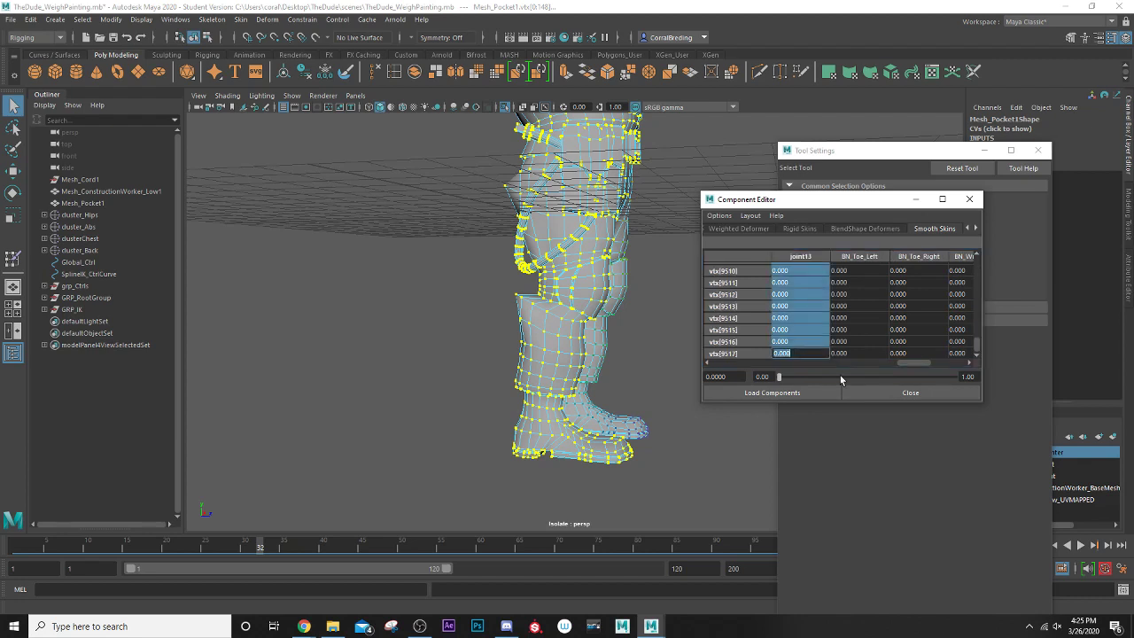
text(0)
key(Return)
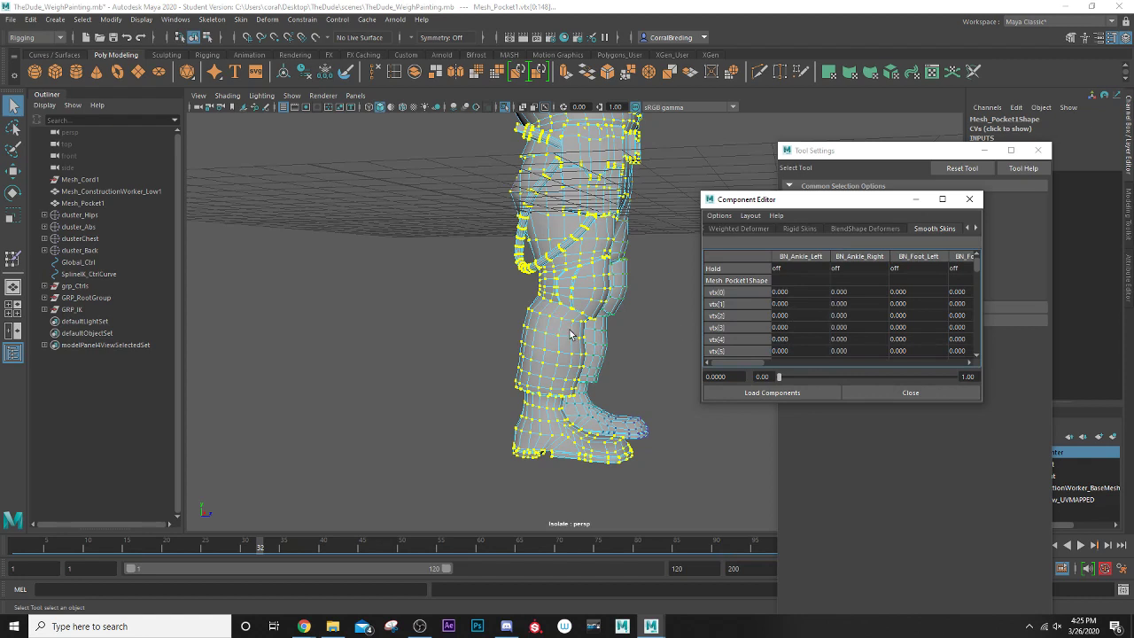
- Set the BN_Wrist_Right weights to 0 for all selected vertices and scrub to frame 21 to check the leg
drag(742, 363, 919, 380)
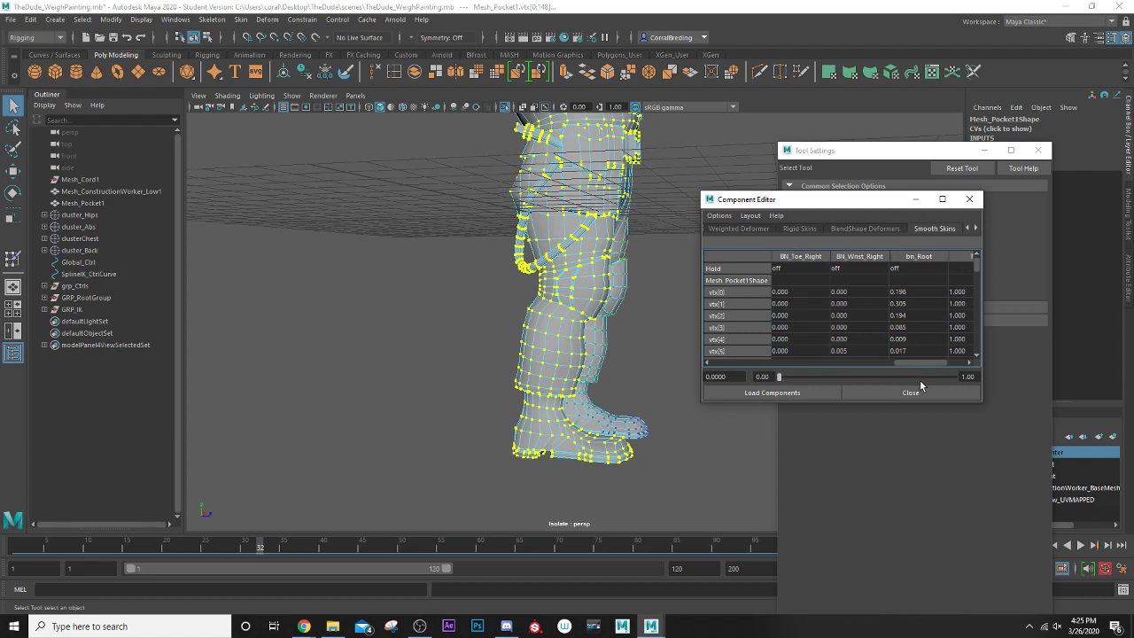
double_click(846, 292)
drag(978, 265, 977, 390)
shift+double_click(865, 353)
text(0)
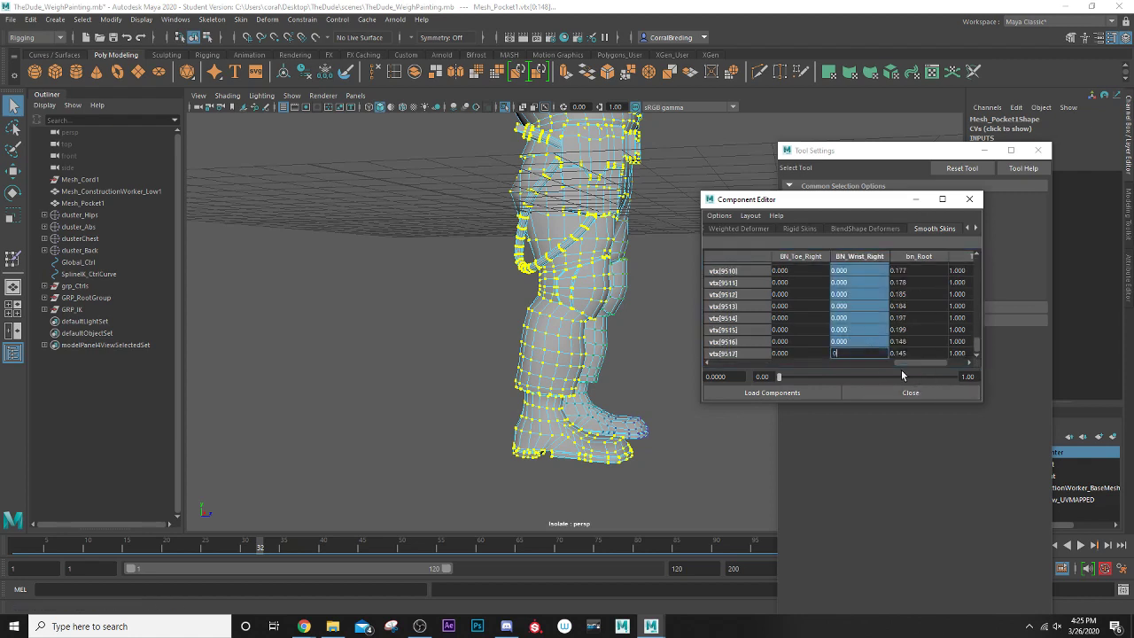
key(Return)
alt+drag(689, 314, 531, 363)
drag(138, 544, 174, 546)
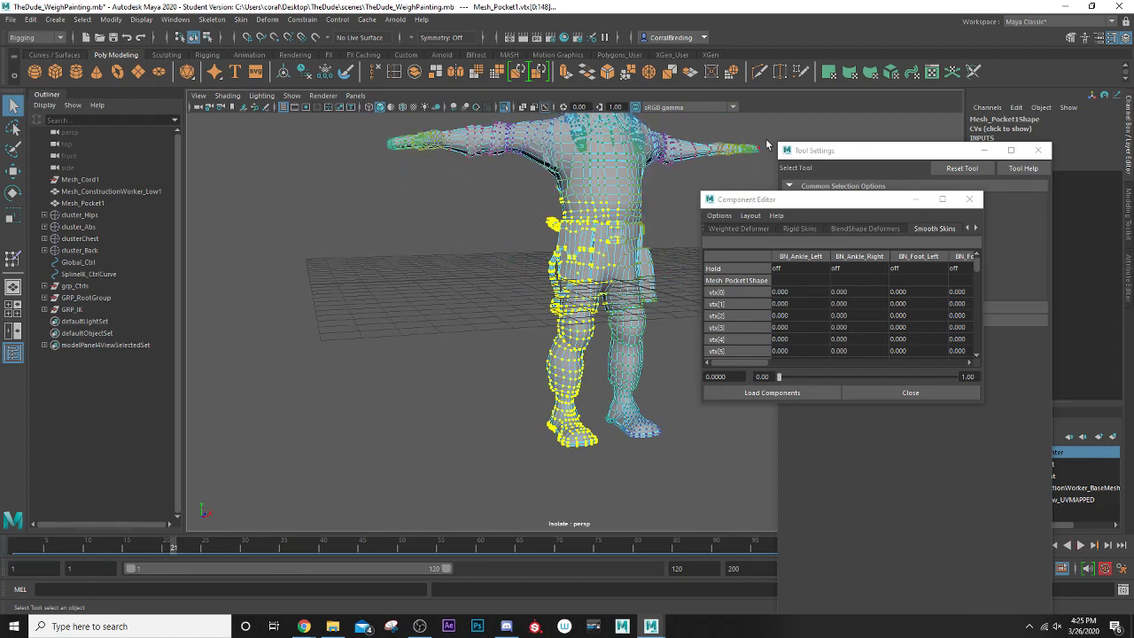
- Select the left leg's vertices and set their weights for the joint7 and joint8 influences beside BN_Hips to 0
alt+drag(767, 144, 550, 436)
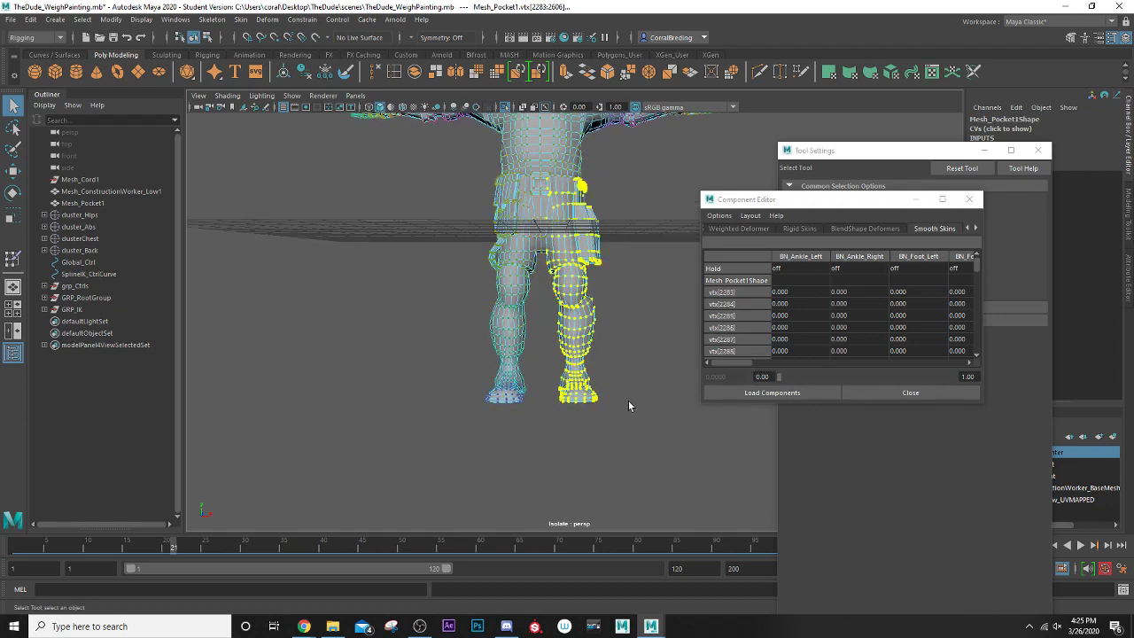
alt+drag(576, 383, 452, 434)
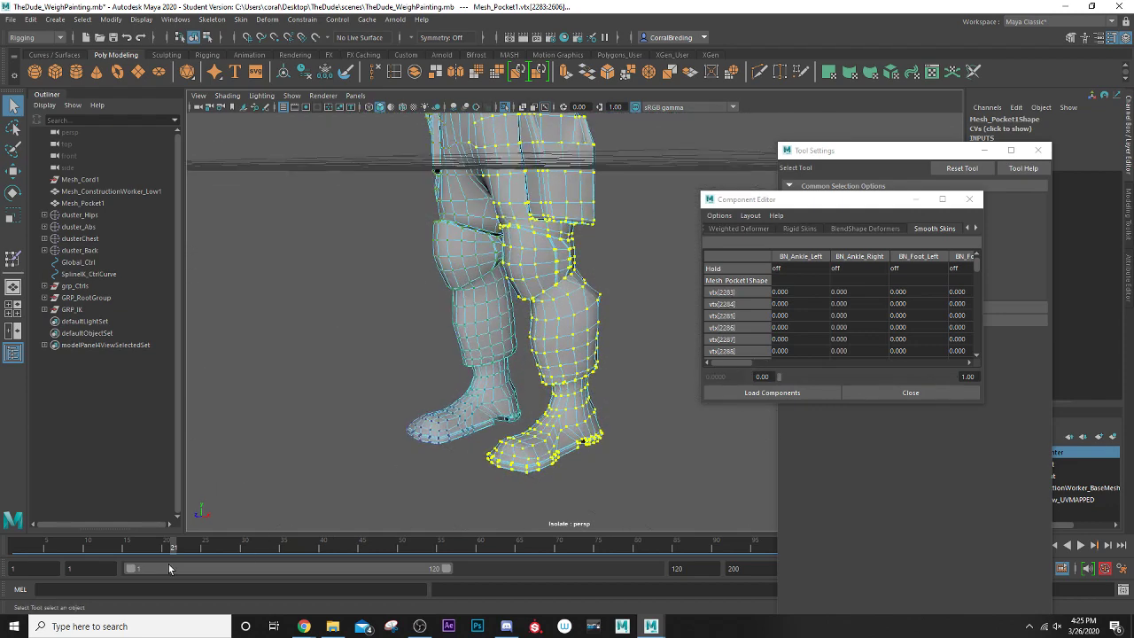
mouse_move(178, 546)
mouse_down()
mouse_move(186, 548)
mouse_move(79, 545)
mouse_move(257, 561)
mouse_up()
drag(735, 362, 785, 361)
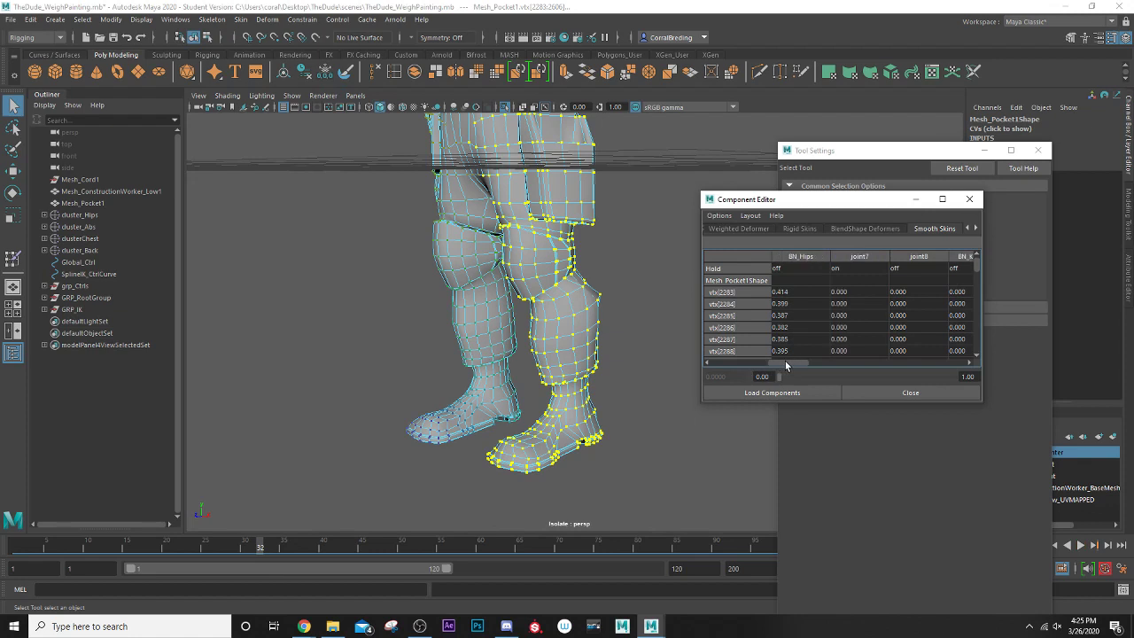
double_click(841, 292)
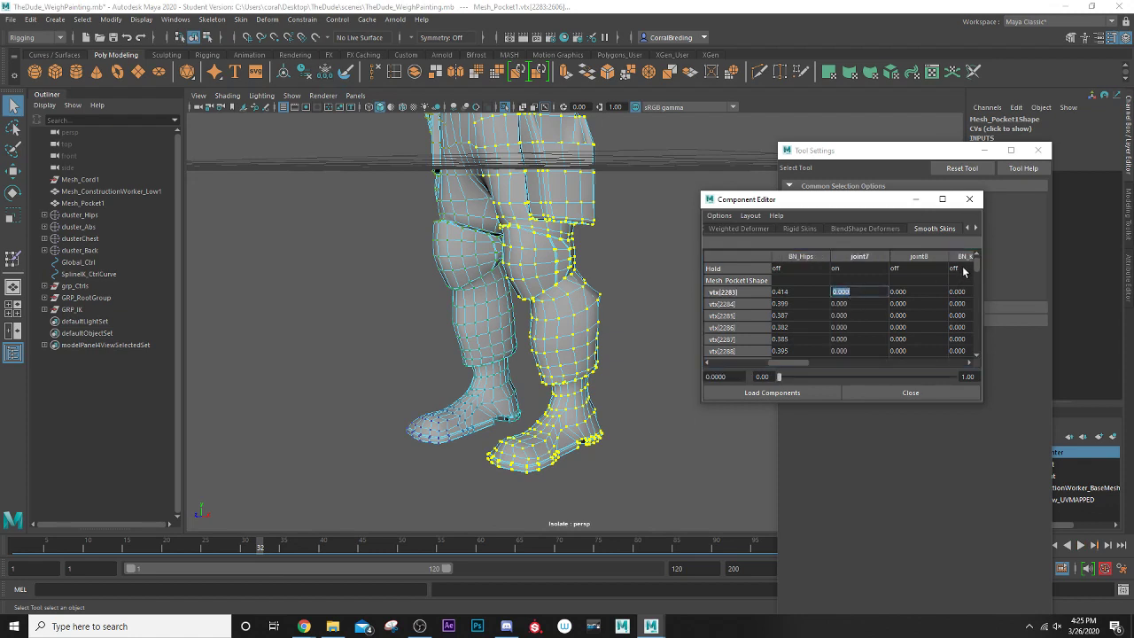
drag(978, 268, 990, 395)
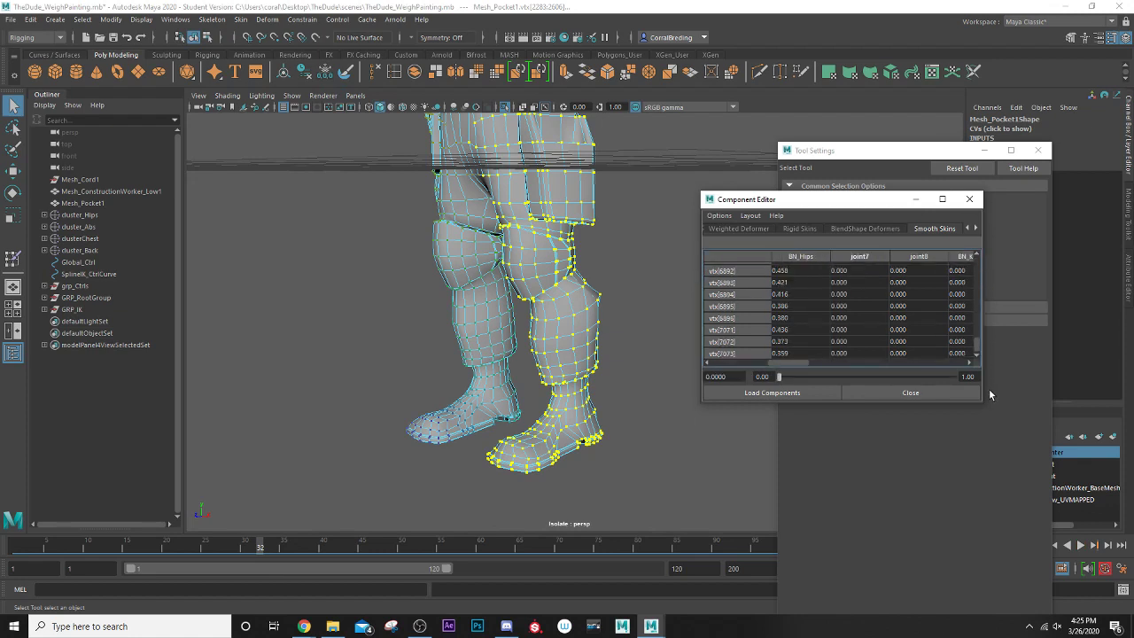
shift+click(893, 353)
text(0)
key(Return)
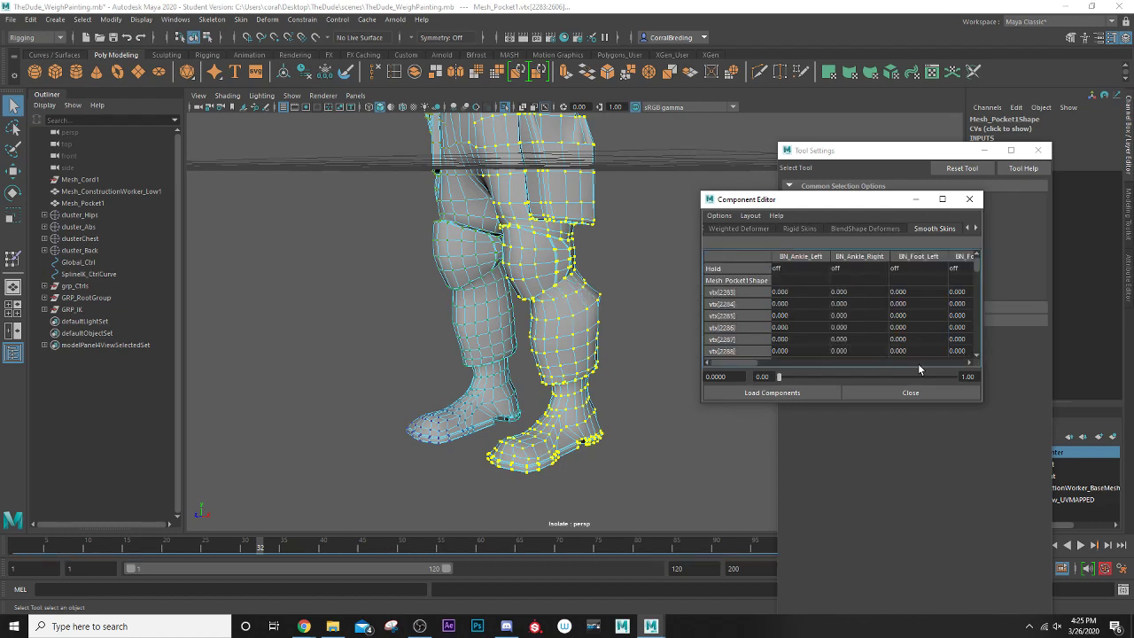
- Set the weights of the joint7 and joint8 influences just before BN_Spine1 to 0 for all selected vertices
drag(734, 364, 867, 367)
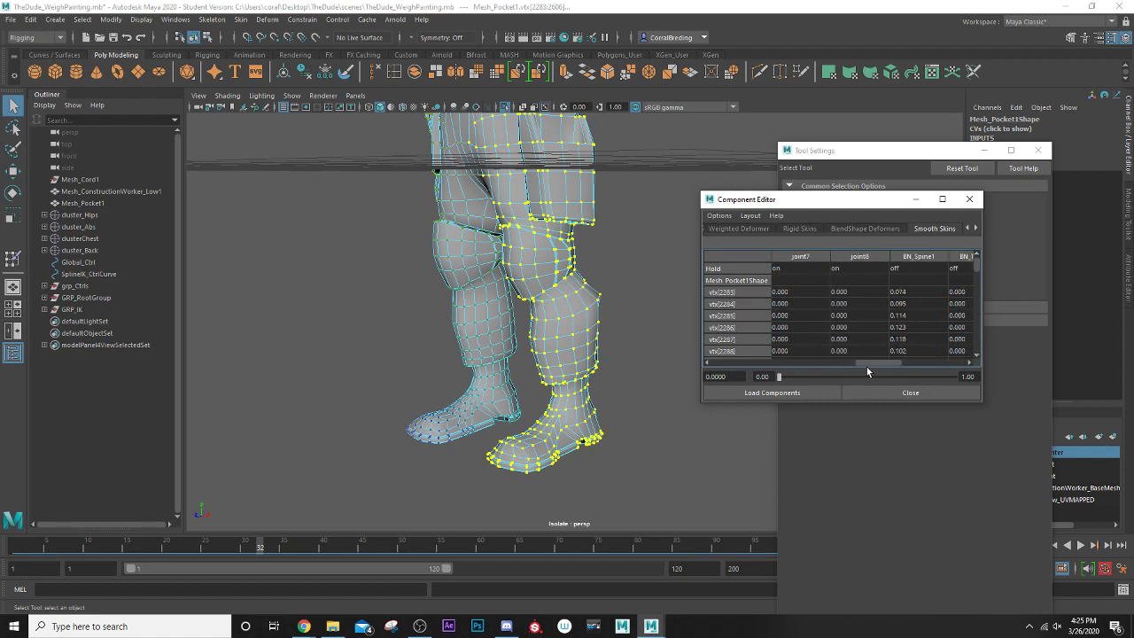
click(779, 292)
drag(979, 264, 973, 392)
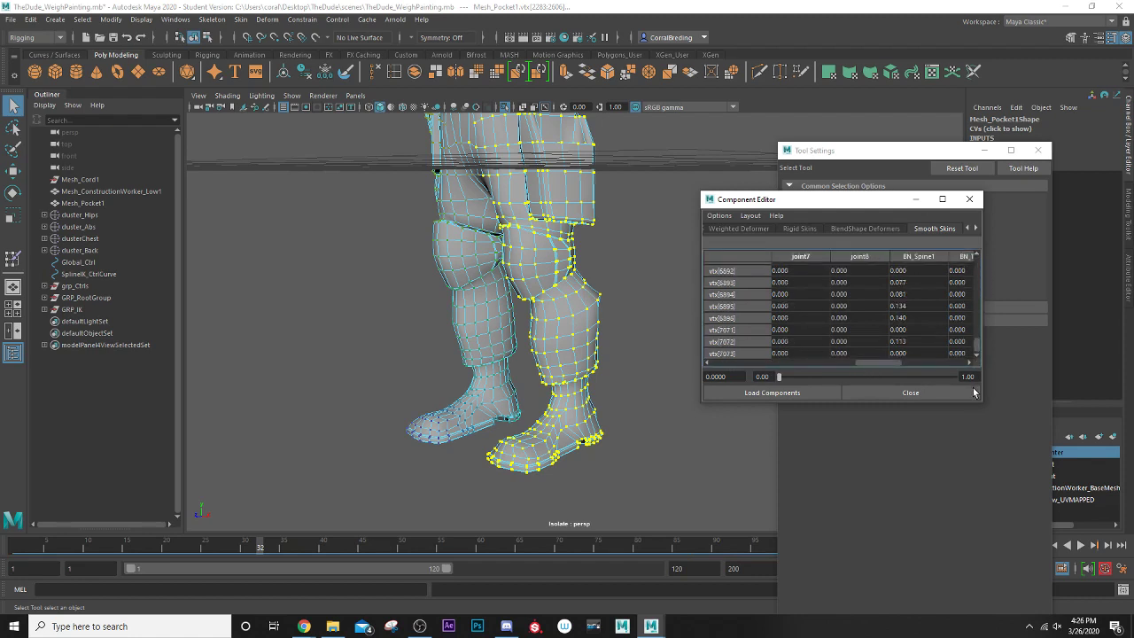
shift+click(881, 354)
key(Return)
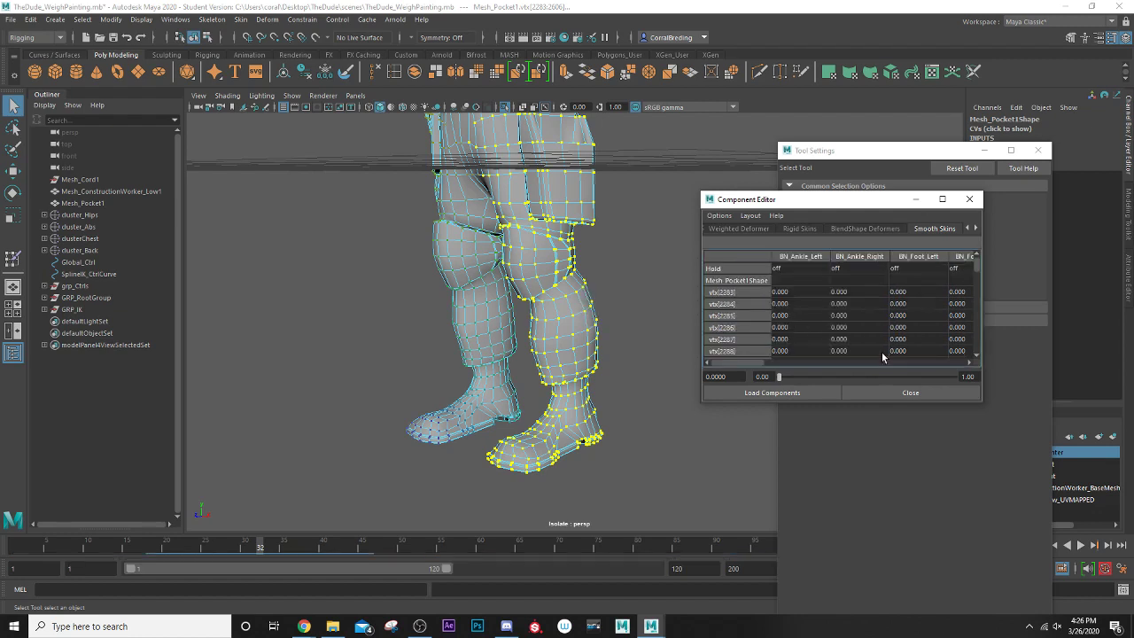
- Check the remaining influences through bn_Root, close the Component Editor and Tool Settings, and return to frame 1
drag(754, 362, 972, 375)
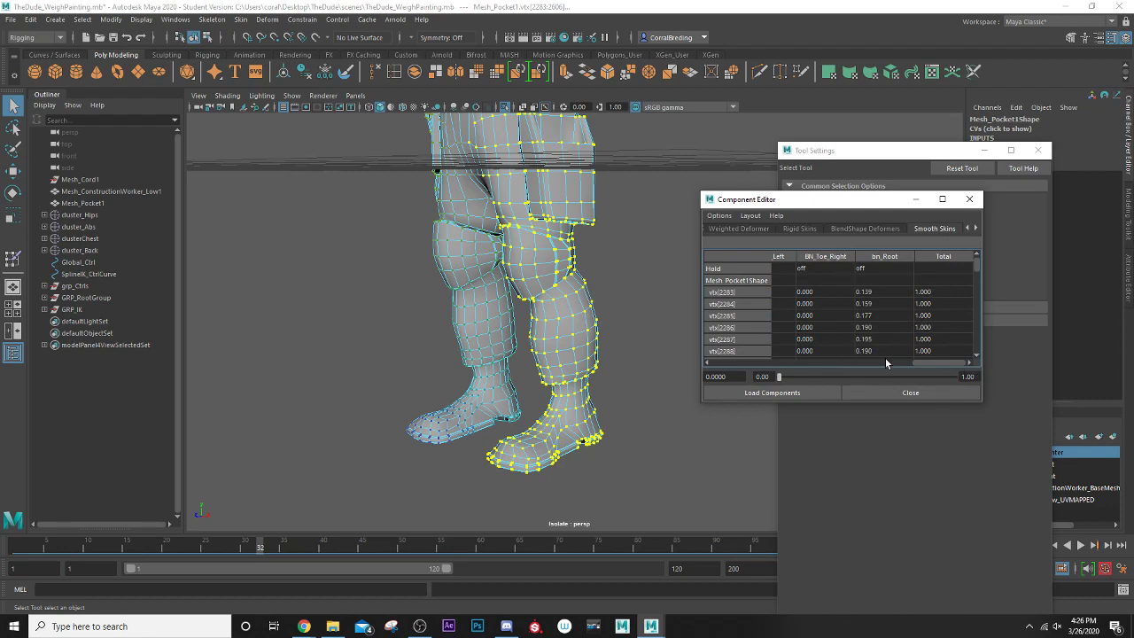
click(889, 395)
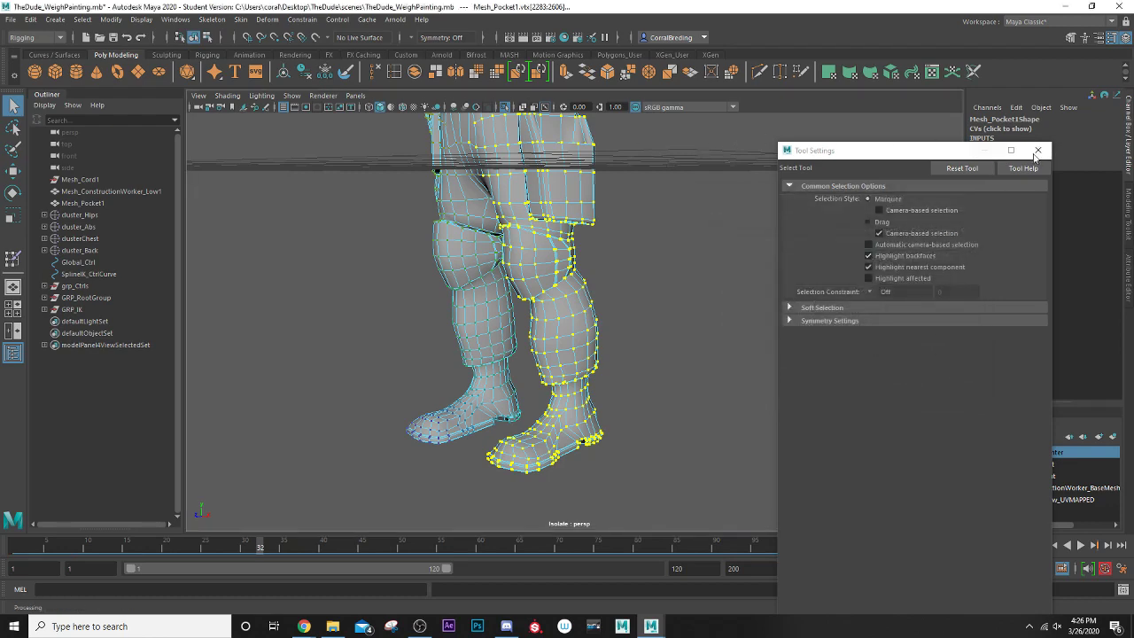
click(1037, 150)
scroll(375, 365, down, 5)
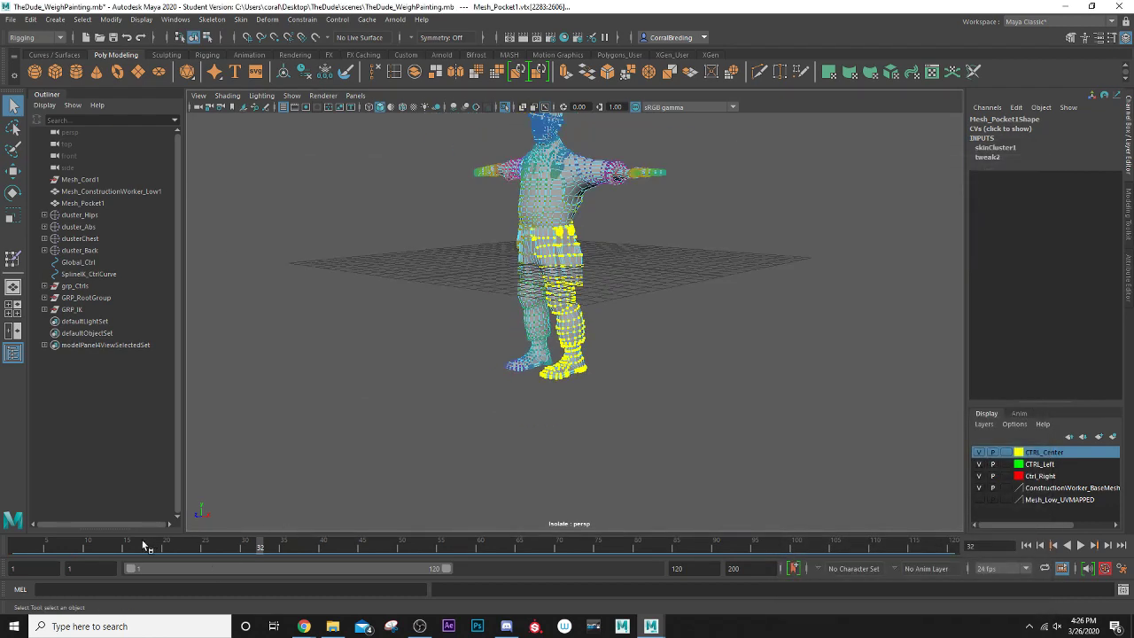
drag(143, 541, 2, 558)
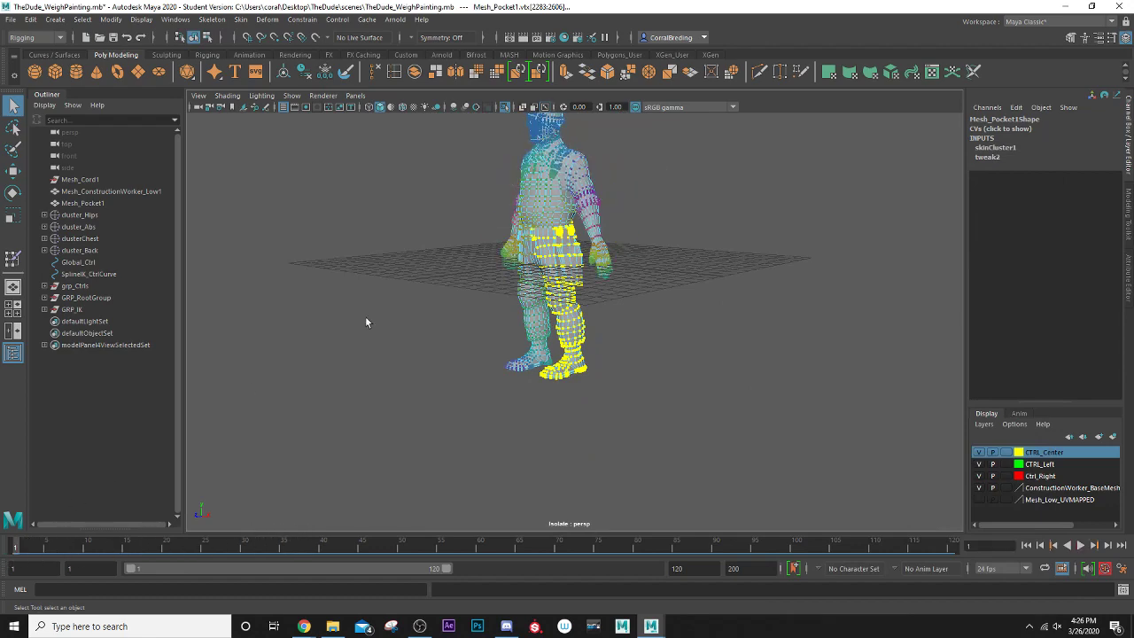
- Switch the character mesh from vertex editing back to Object Mode and clear the selection
scroll(431, 240, up, 2)
alt+middle_drag(431, 240, 434, 389)
scroll(437, 387, up, 4)
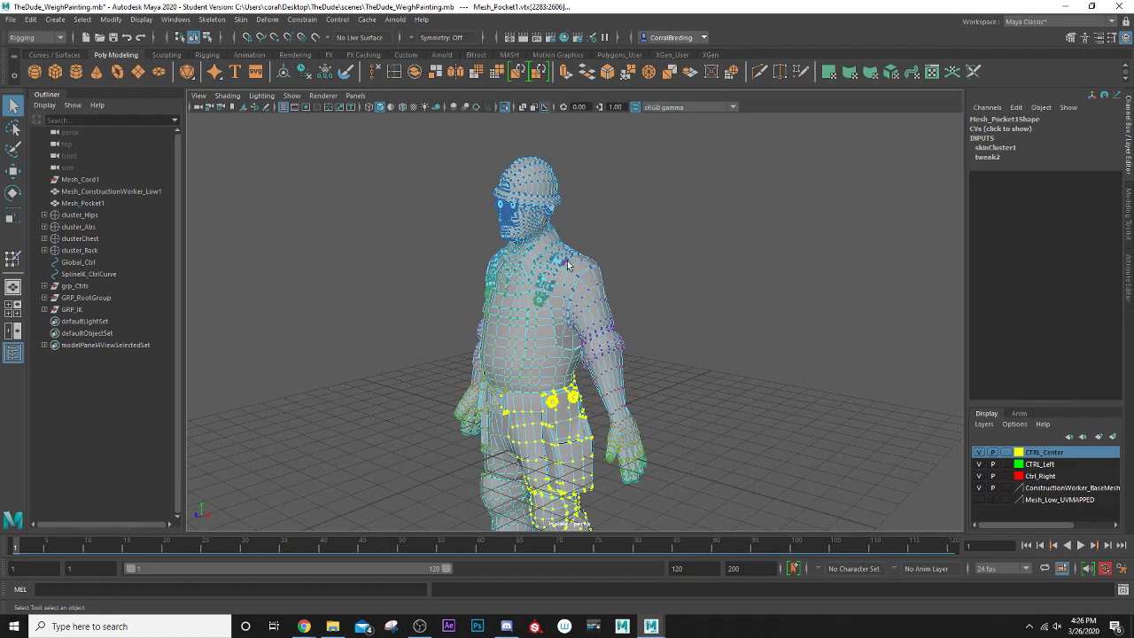
right_drag(568, 264, 638, 232)
click(640, 235)
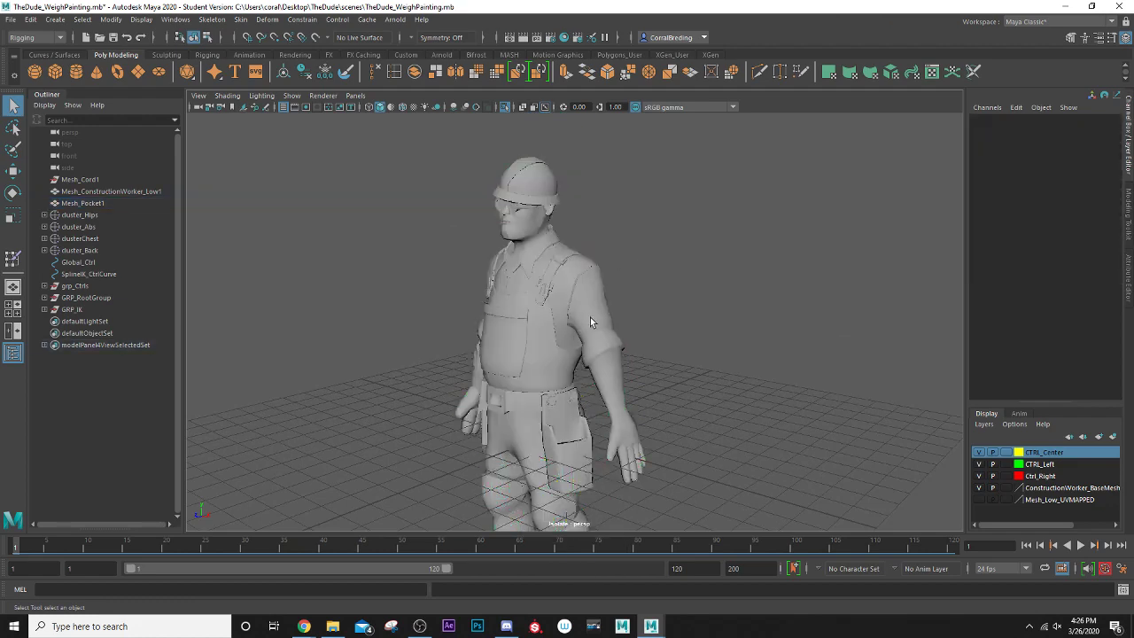
- Select the Mesh_Pocket1 character mesh and turn off Isolate Select to show the full rig
alt+middle_drag(561, 353, 576, 274)
click(576, 274)
alt+middle_drag(578, 489, 599, 379)
alt+drag(558, 448, 608, 444)
alt+drag(585, 393, 619, 399)
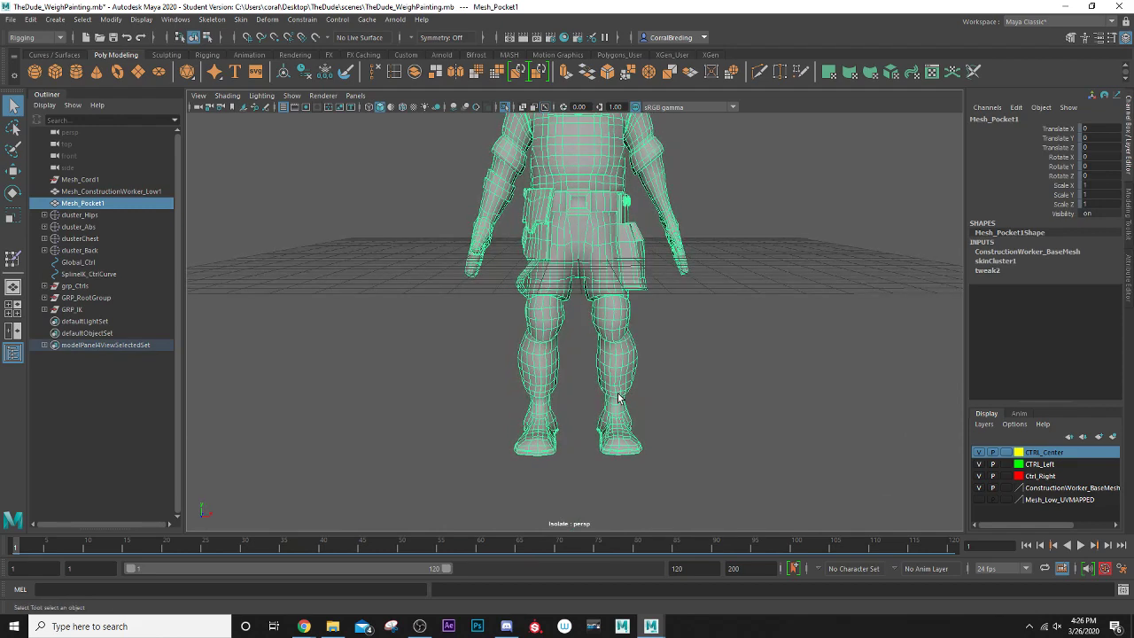
click(508, 107)
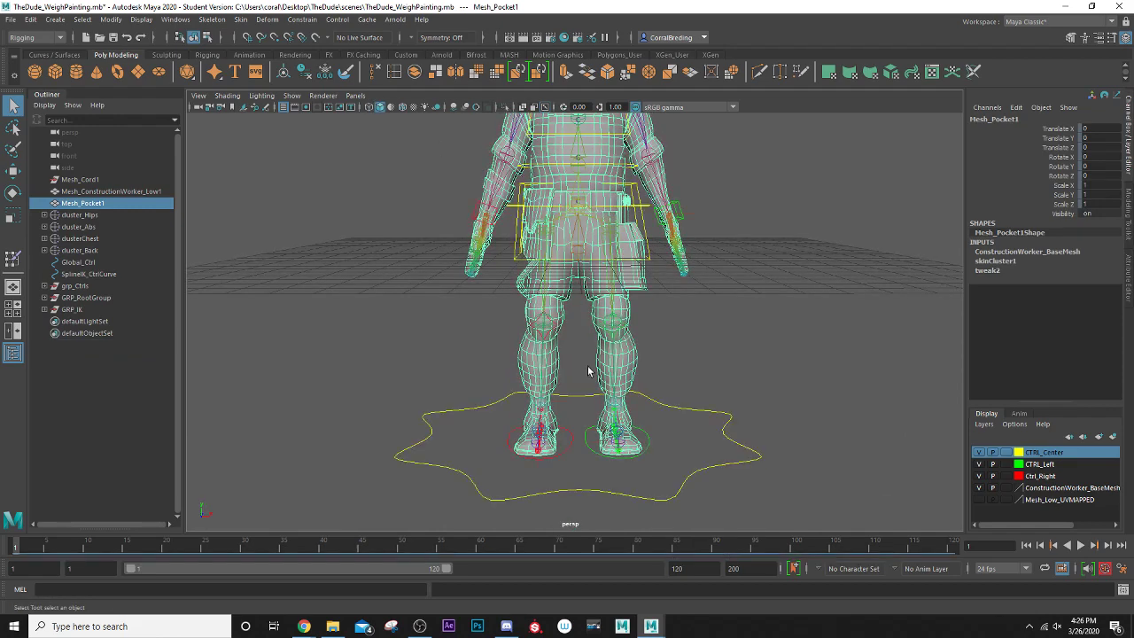
- Playblast the keyed range of Ctrl_Wrist_L from frame 1 to 21, close the preview and clear the selection
alt+drag(655, 415, 534, 383)
click(634, 458)
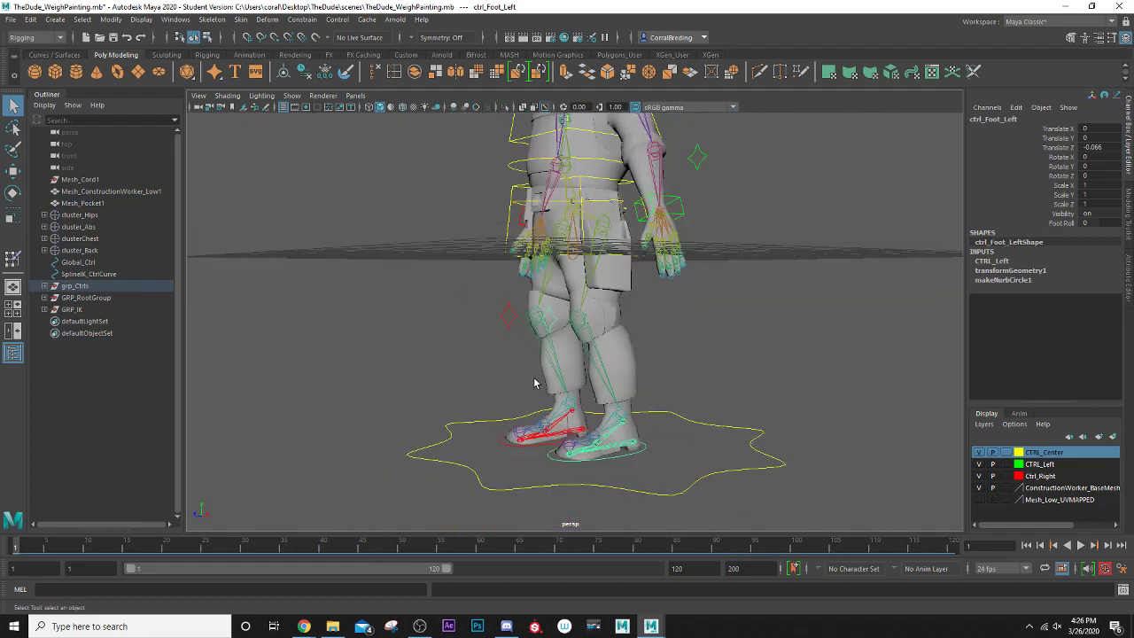
click(682, 216)
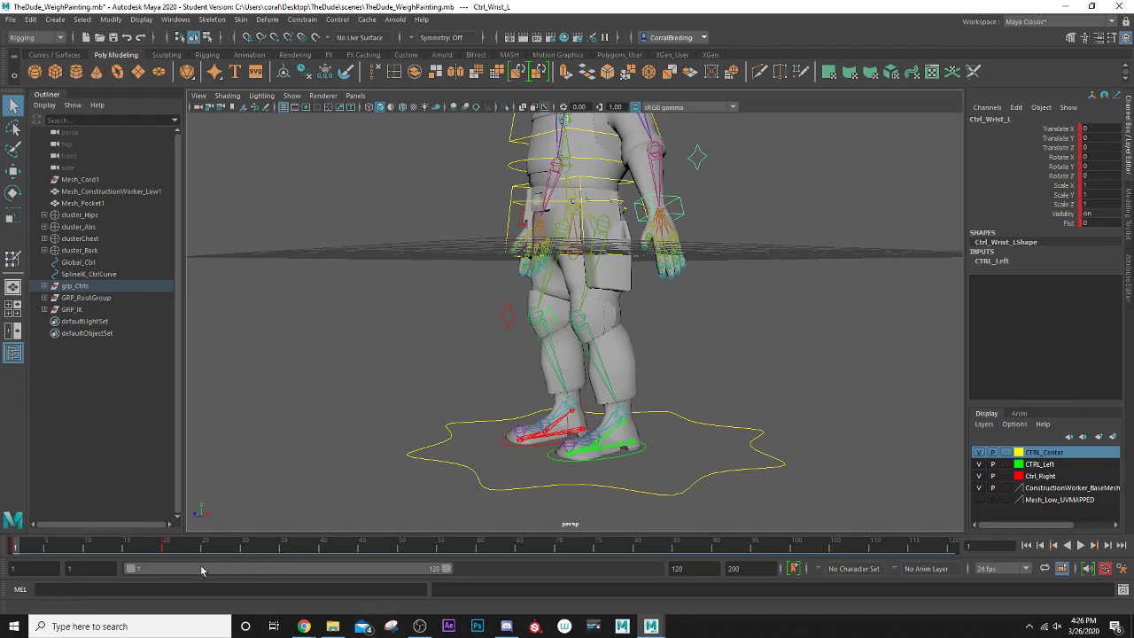
shift+drag(178, 550, 3, 554)
right_click(31, 551)
click(44, 541)
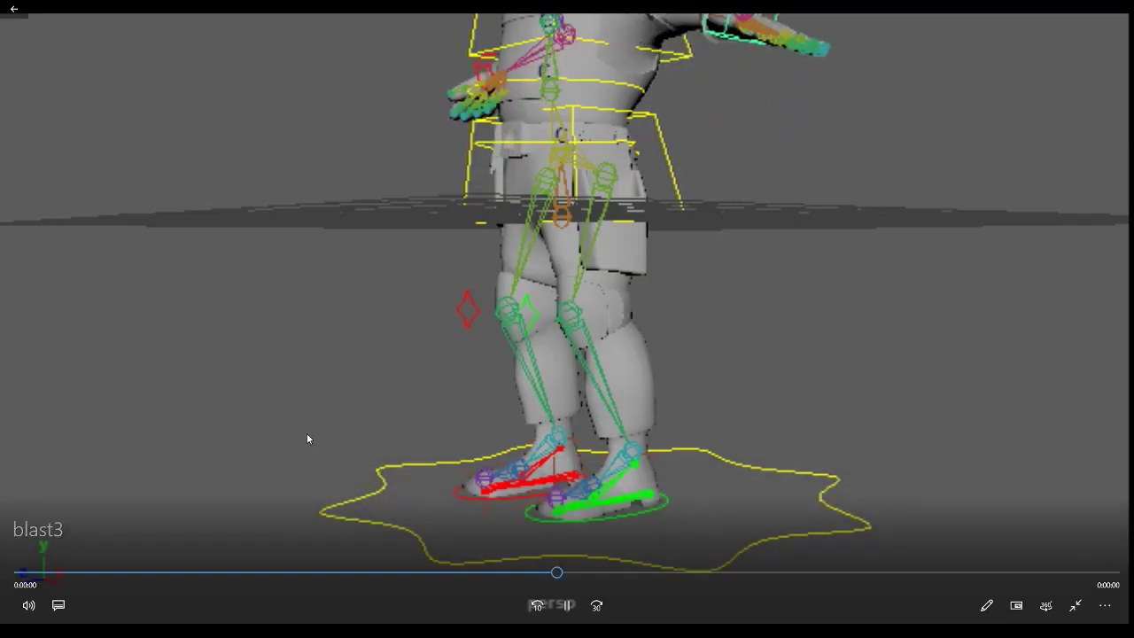
click(1078, 590)
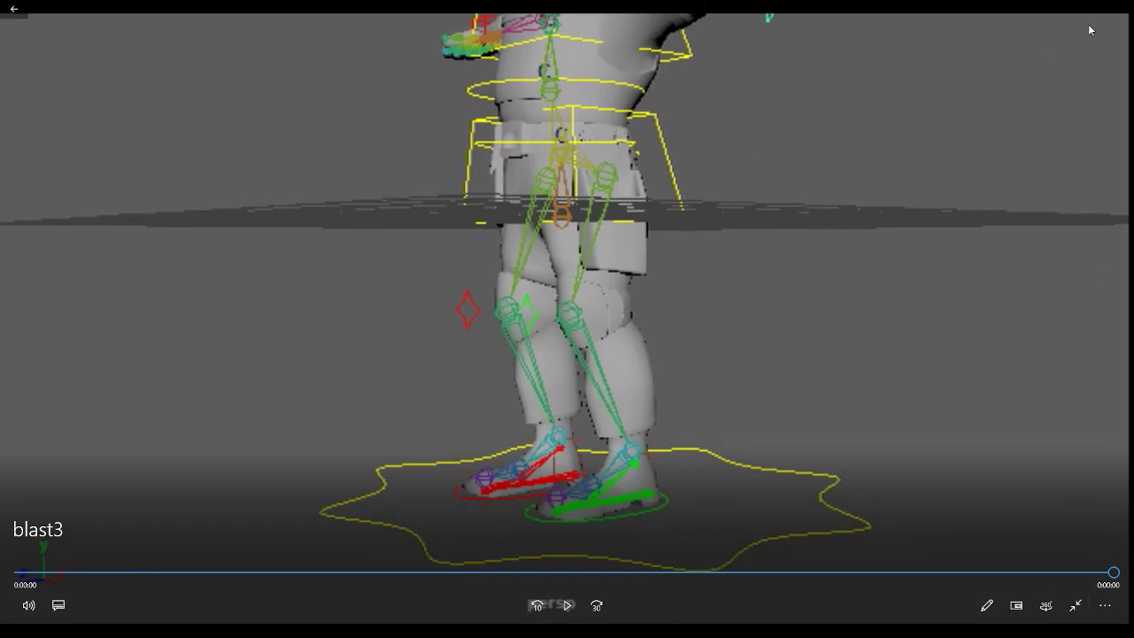
click(1076, 605)
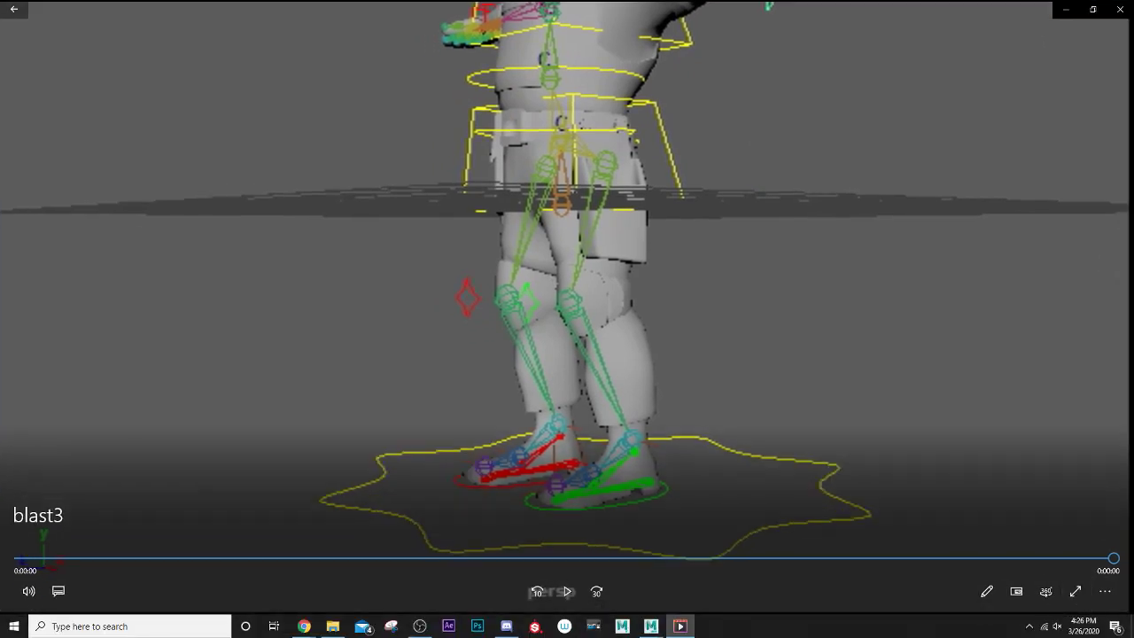
click(1114, 9)
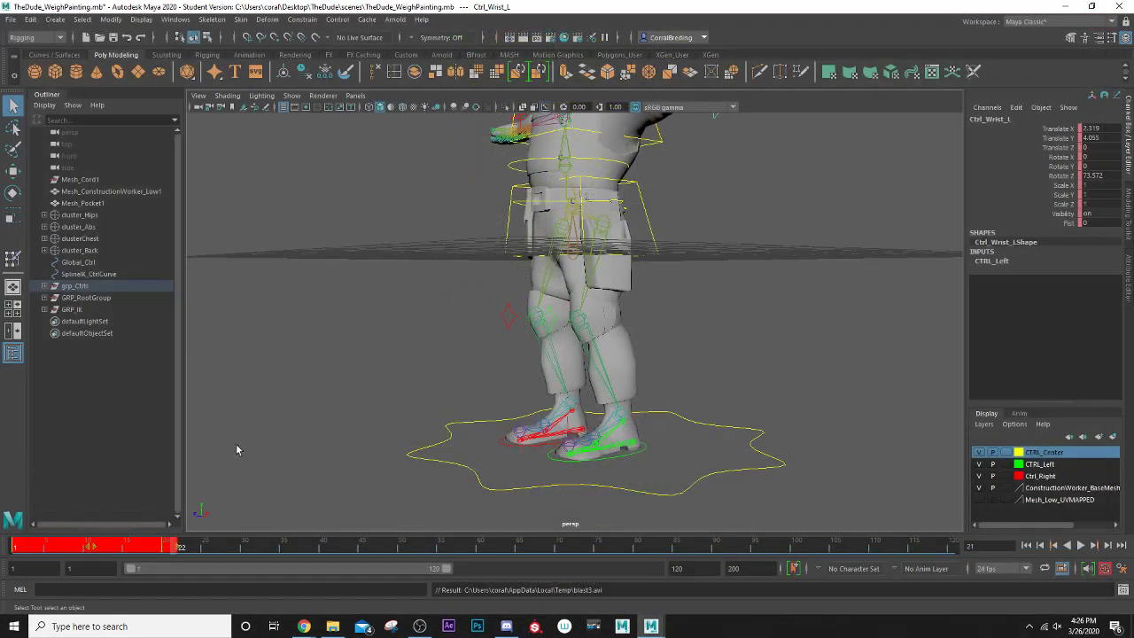
right_click(289, 348)
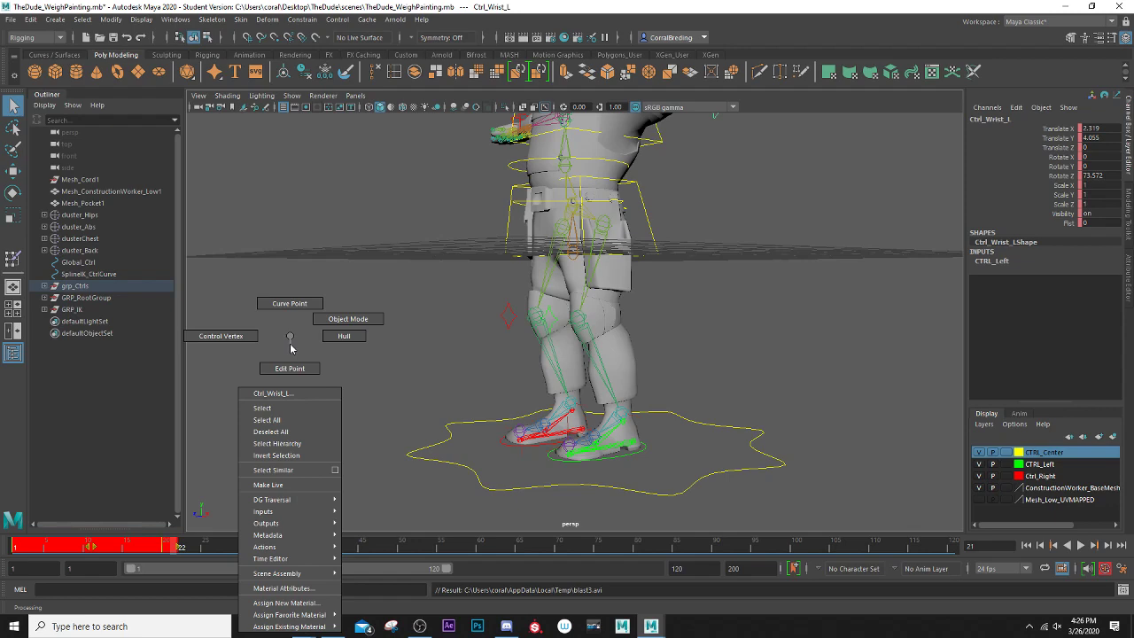
click(290, 348)
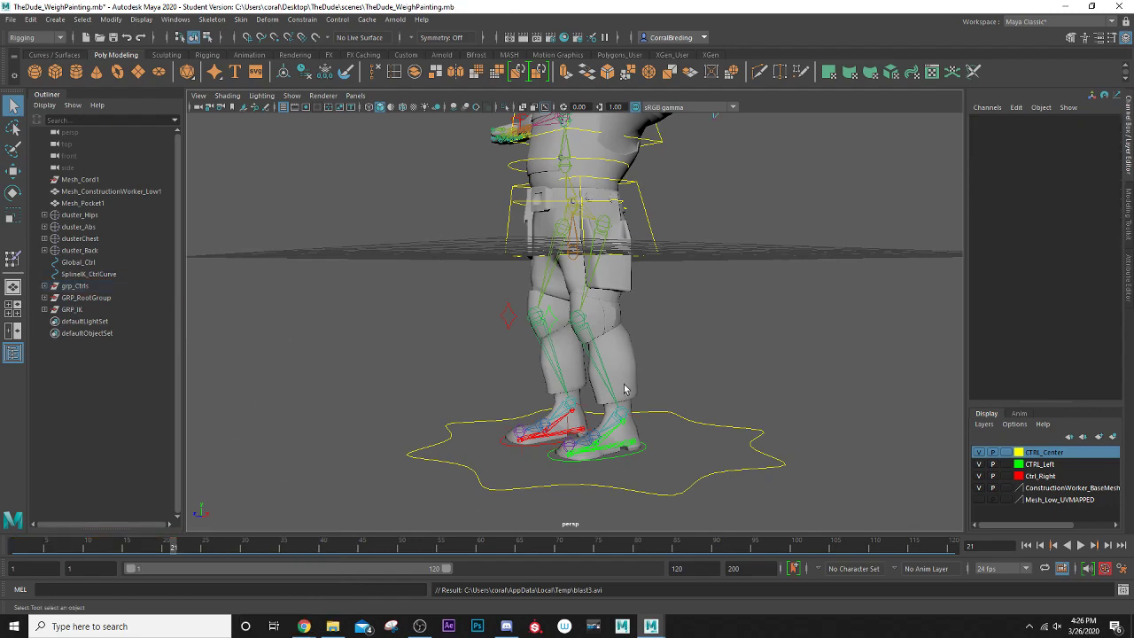
- Delete the left wrist control Ctrl_Wrist_L's animation keys from frame 1 through frame 20
scroll(608, 390, down, 3)
alt+drag(564, 285, 643, 274)
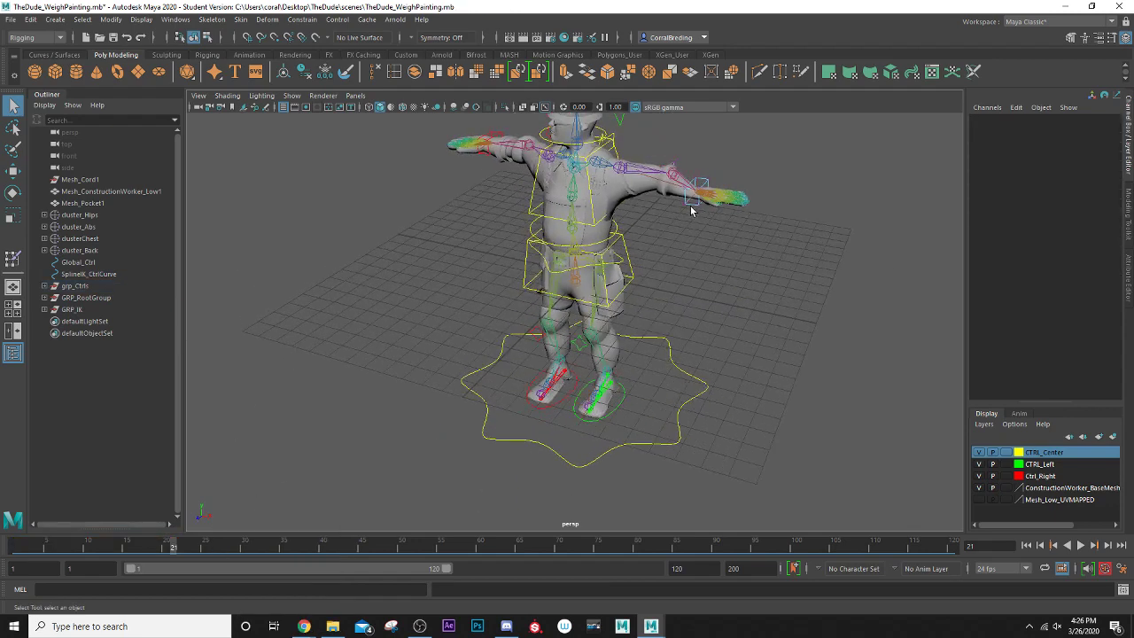
right_drag(685, 207, 709, 197)
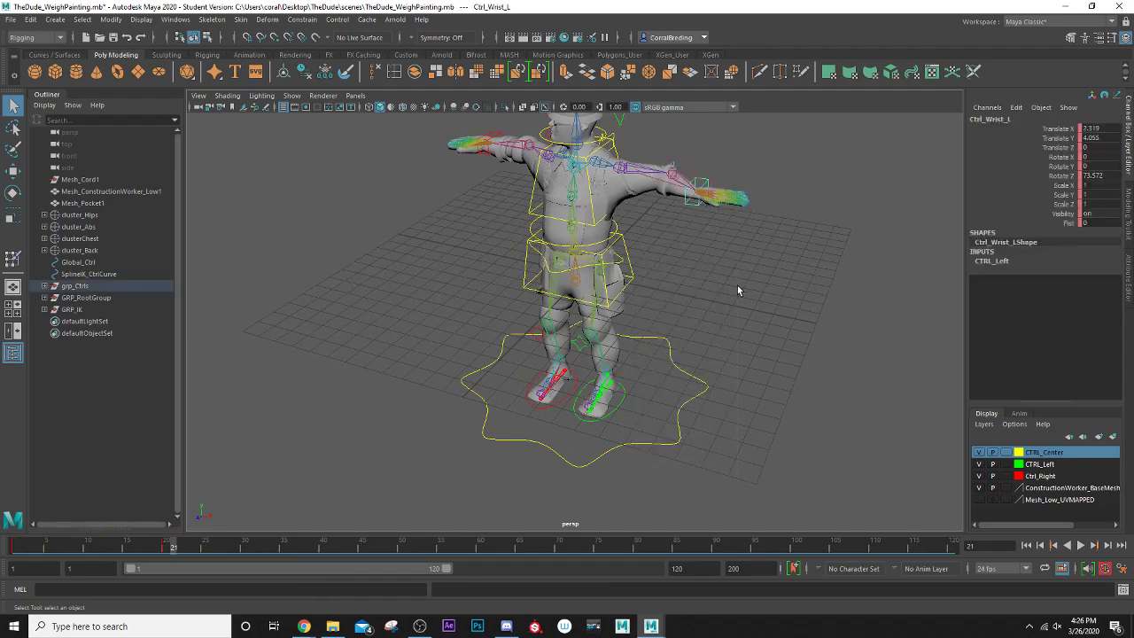
click(737, 285)
click(692, 209)
shift+drag(185, 551, 42, 556)
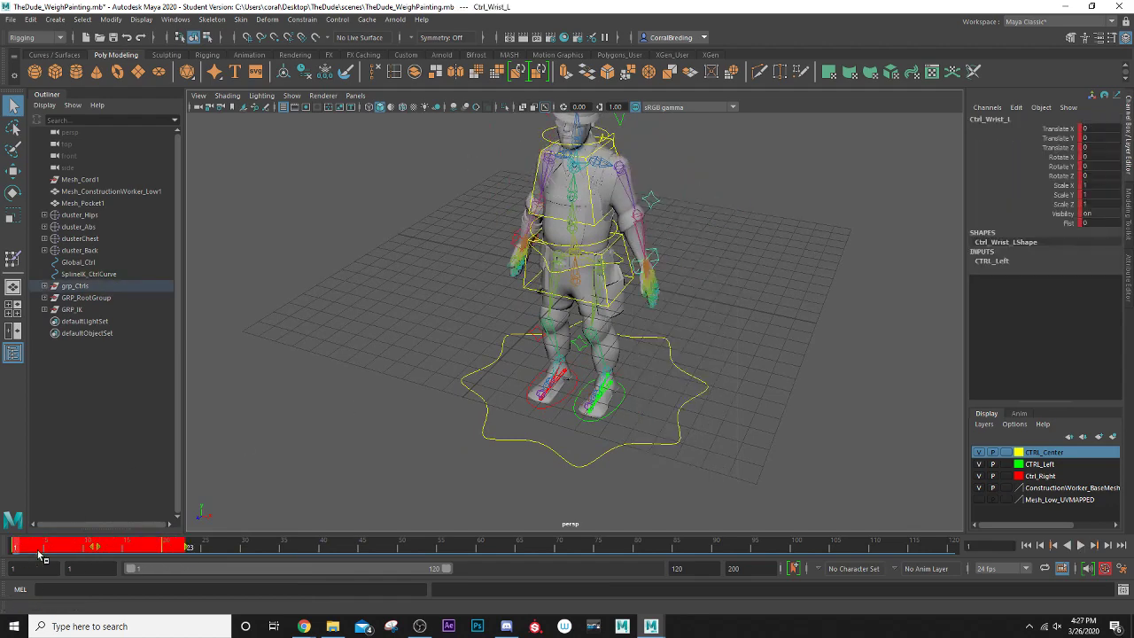
right_click(116, 541)
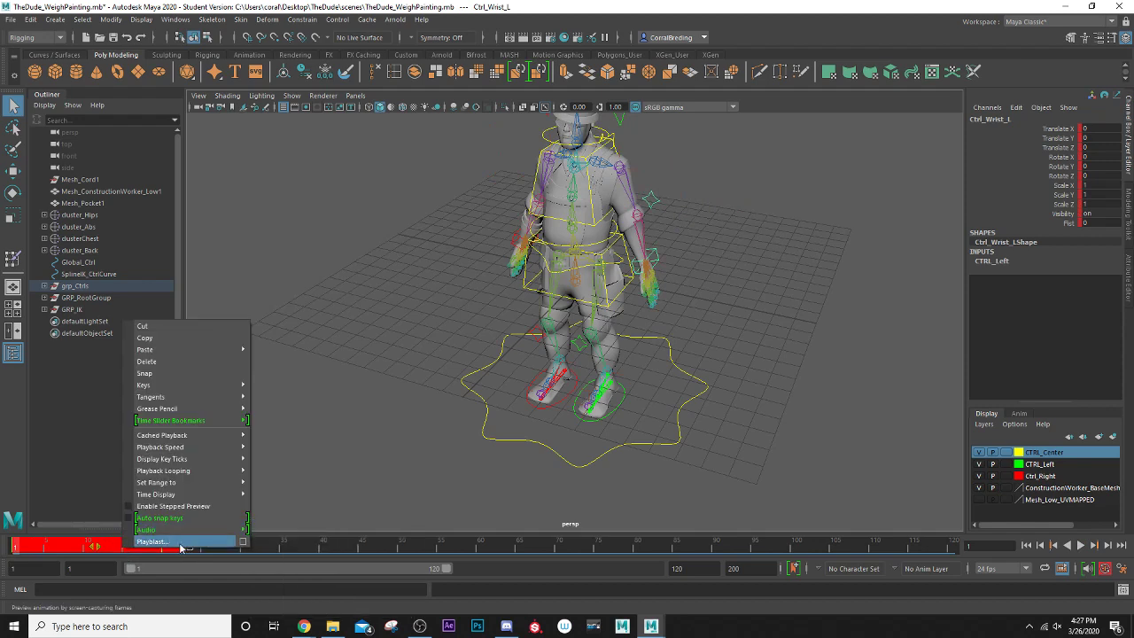
click(153, 363)
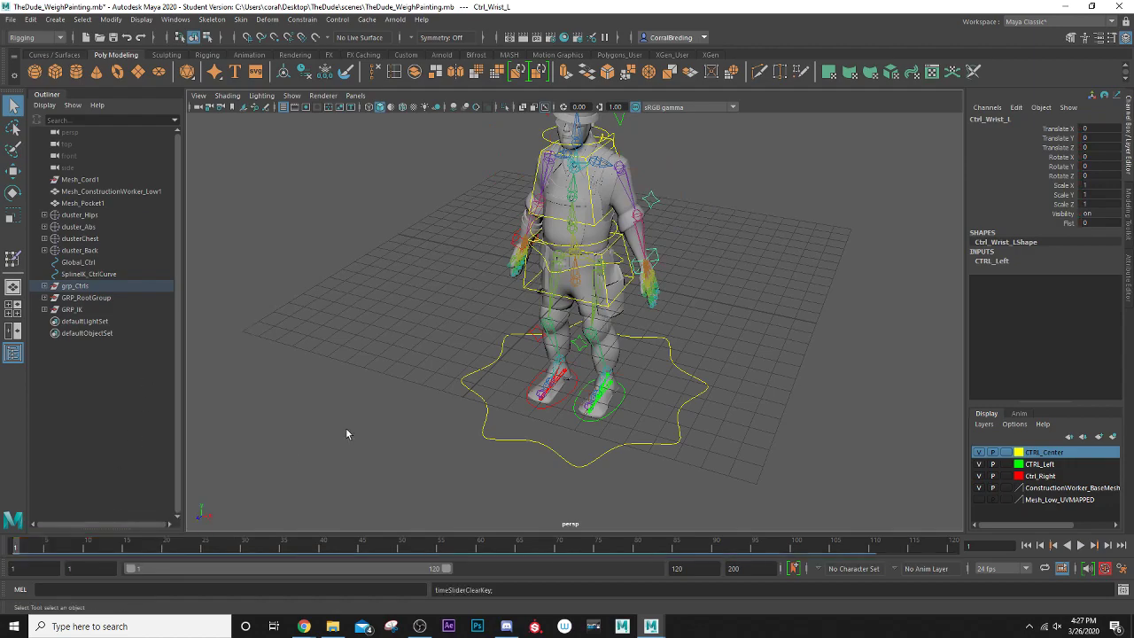
- Delete the right wrist control Ctrl_Wrist_R's animation keys from frame 1 through frame 20
scroll(434, 338, down, 1)
scroll(433, 339, up, 4)
alt+drag(434, 345, 342, 357)
click(410, 299)
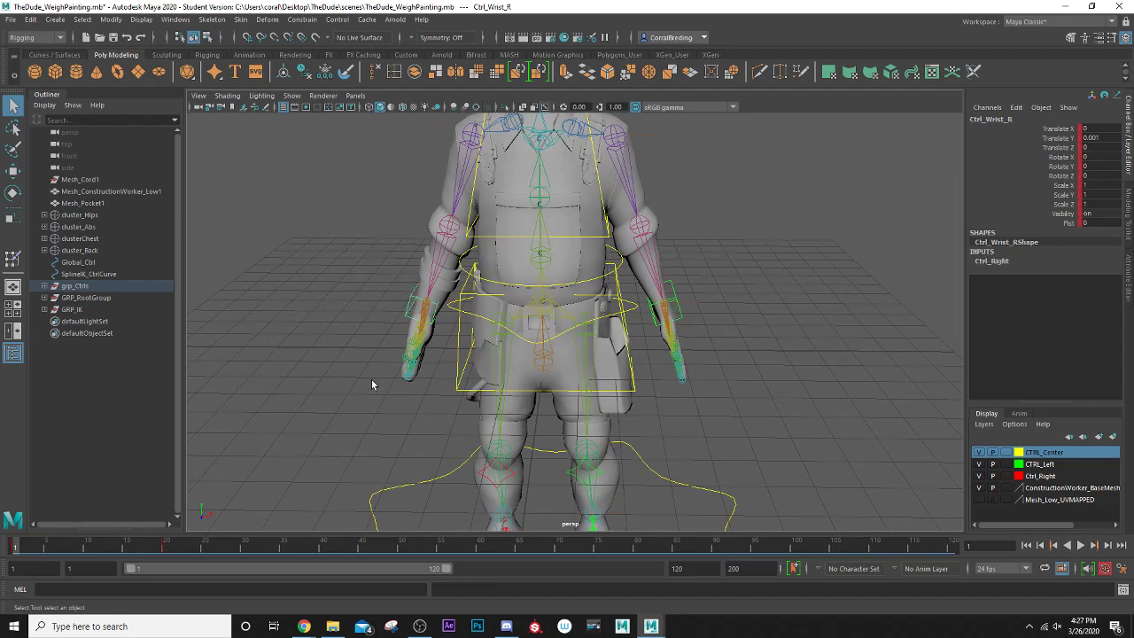
drag(180, 550, 11, 549)
shift+drag(180, 546, 11, 540)
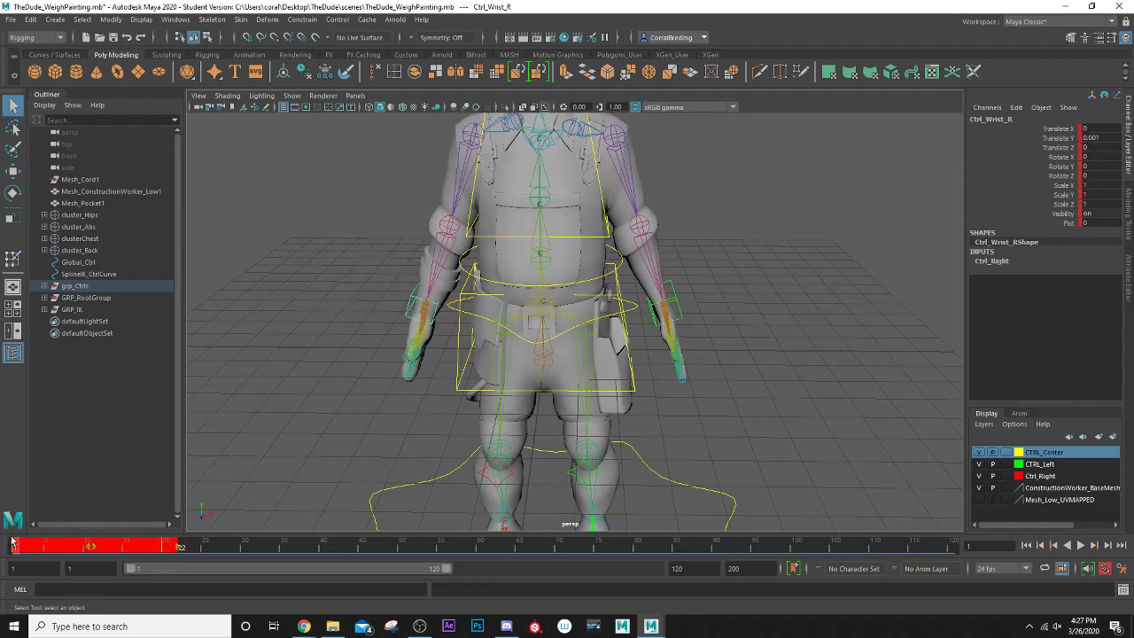
right_click(56, 548)
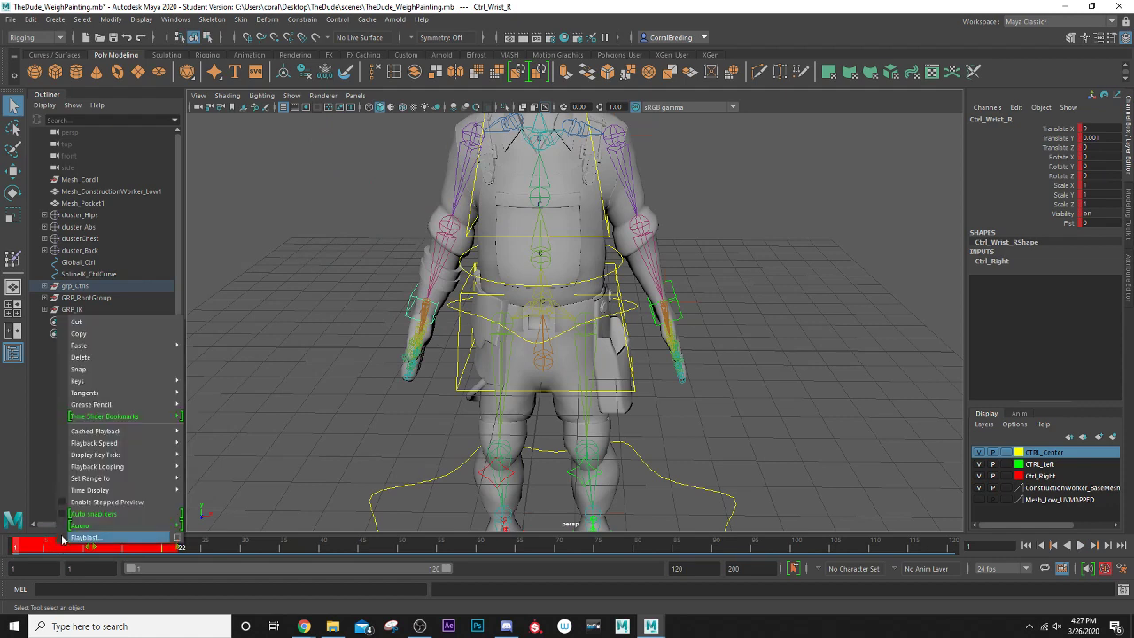
click(114, 356)
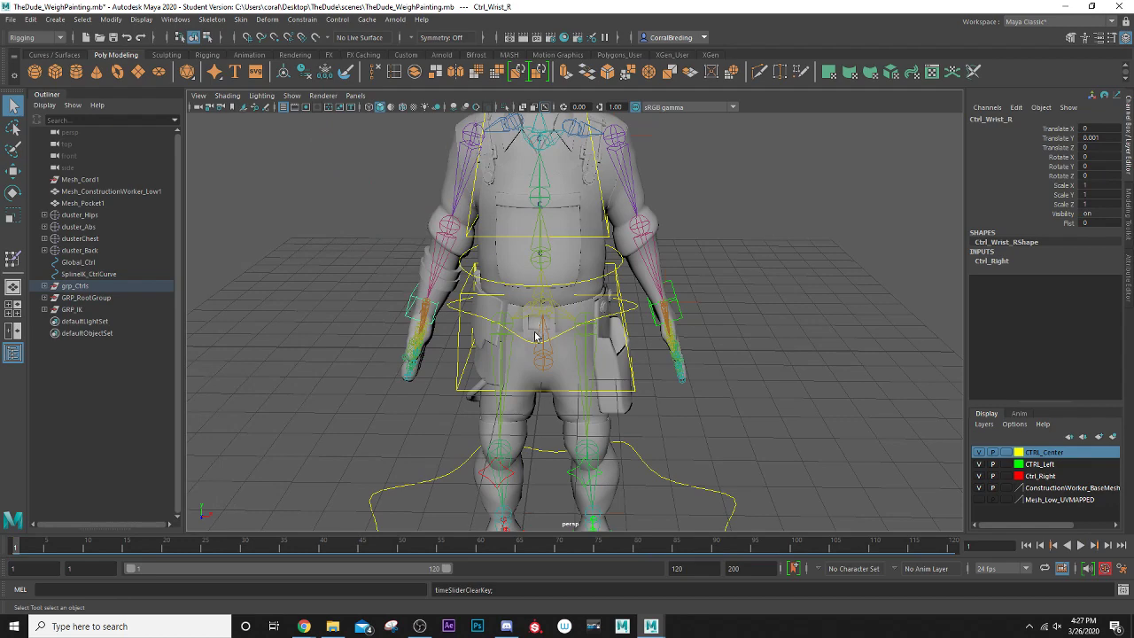
alt+middle_drag(532, 344, 485, 430)
alt+drag(551, 193, 548, 177)
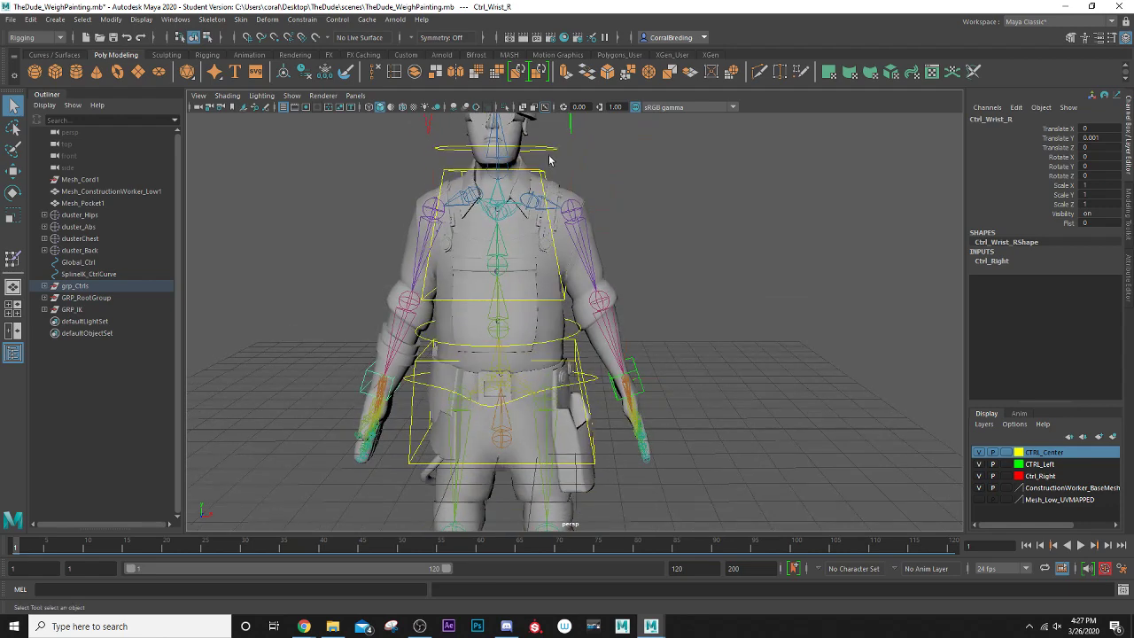
- Delete the head control Ctrl_Head's animation keys from frame 1 through frame 40
click(548, 150)
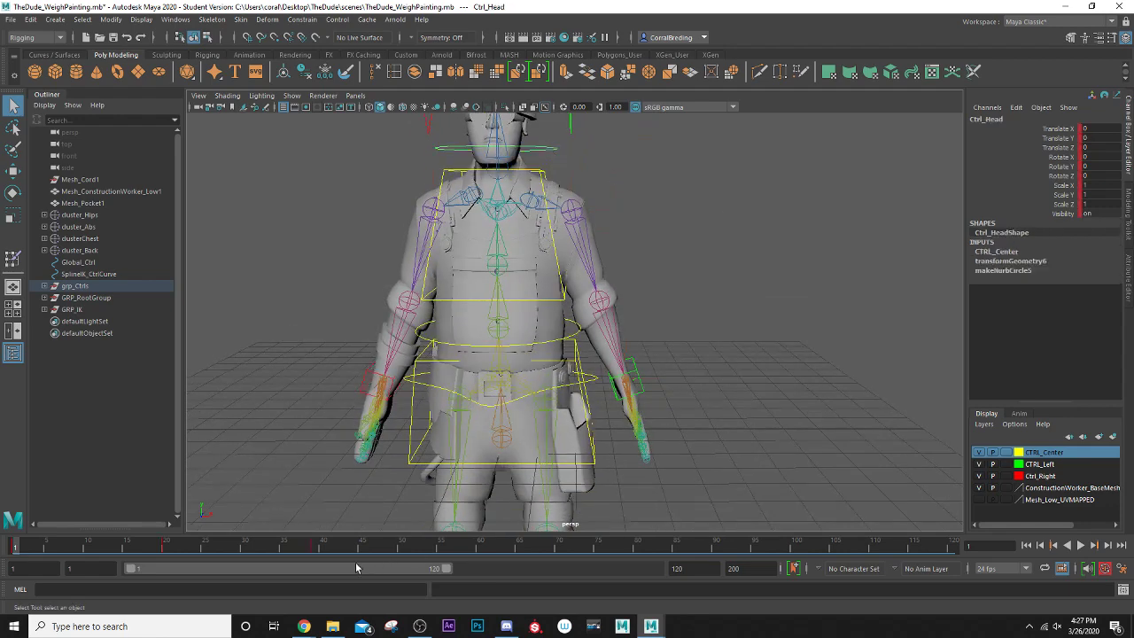
shift+drag(324, 546, 12, 546)
right_click(70, 545)
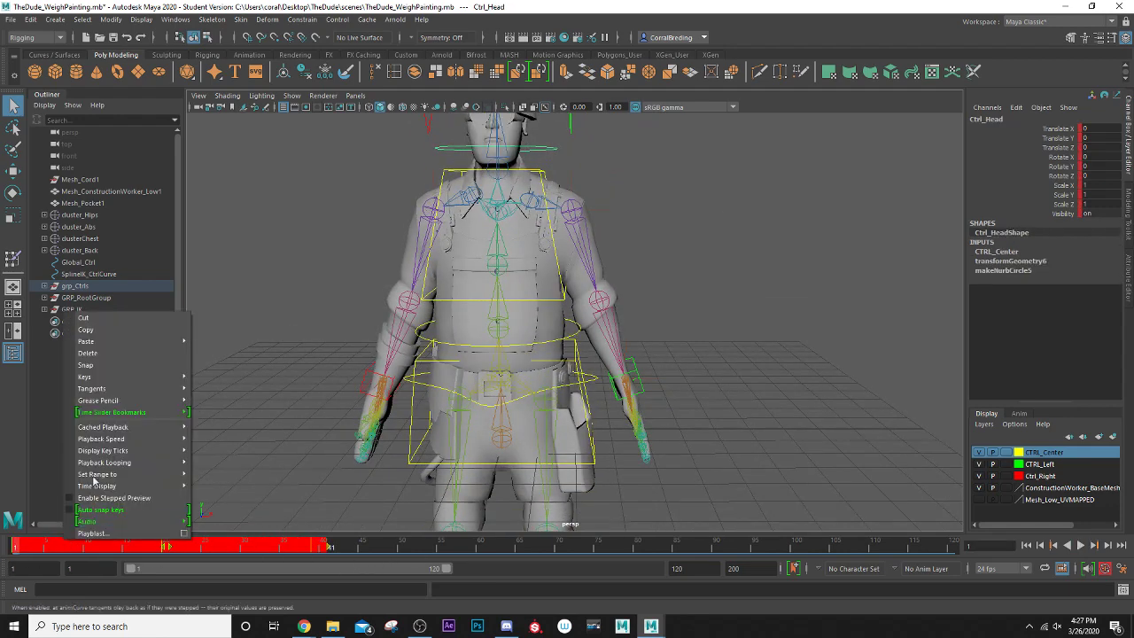
click(102, 355)
- Try moving the hip control Ctrl_HipSway slightly along X and about -1.15 along Z, undoing each move
alt+middle_drag(432, 282, 410, 364)
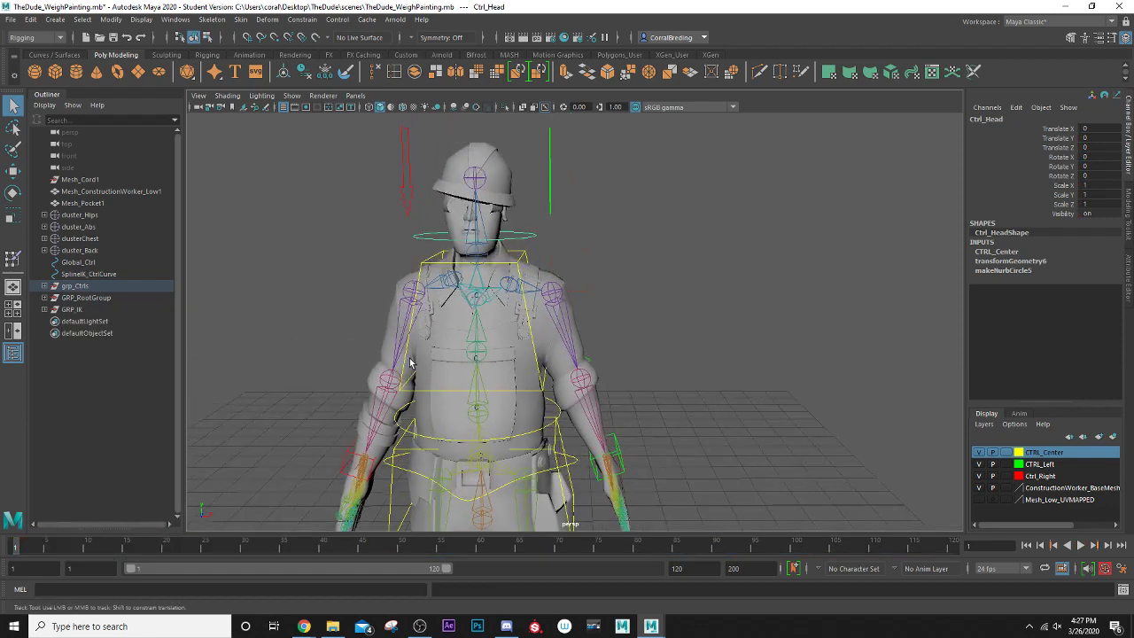
scroll(490, 430, down, 2)
alt+middle_drag(513, 492, 515, 373)
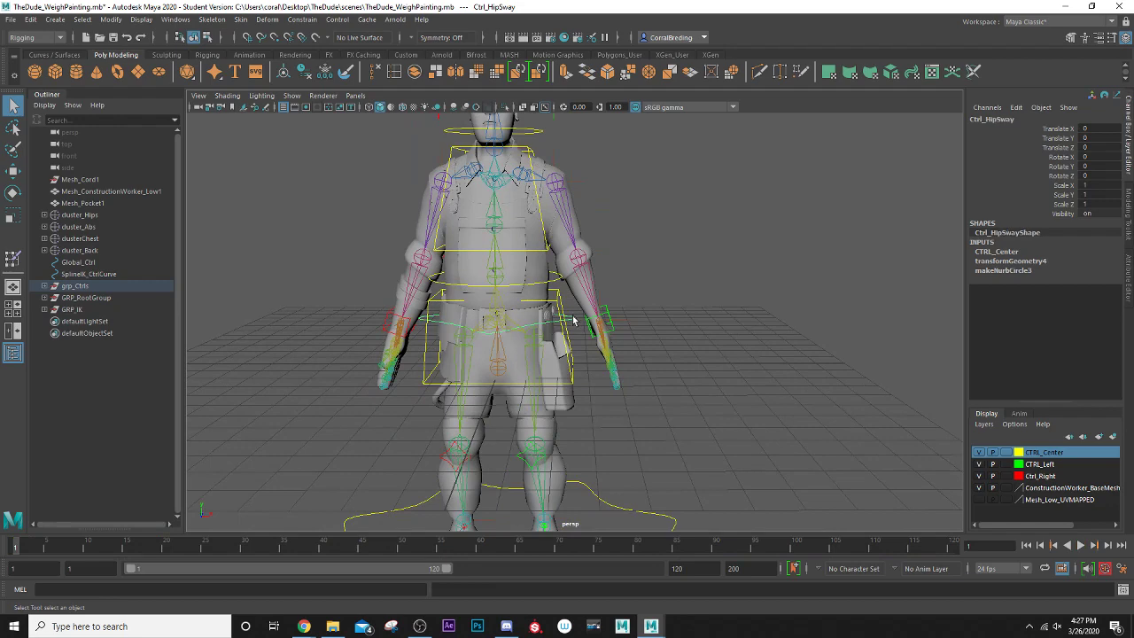
key(w)
scroll(558, 328, up, 3)
mouse_move(521, 316)
mouse_down()
mouse_move(481, 319)
mouse_move(527, 312)
mouse_up()
key(ctrl+z)
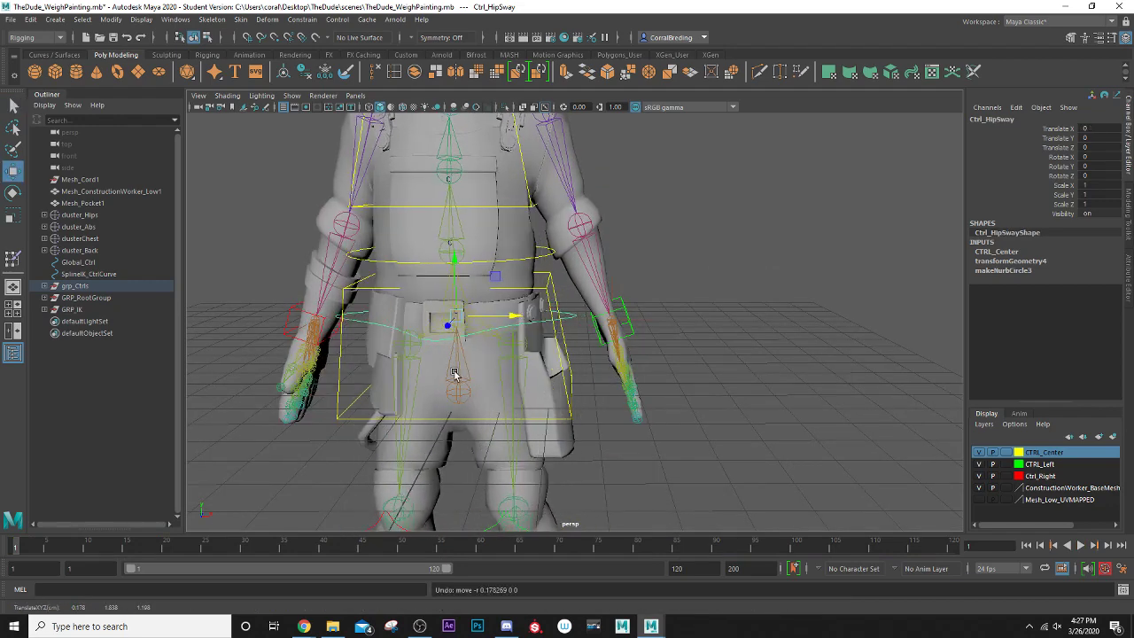
alt+drag(455, 374, 386, 339)
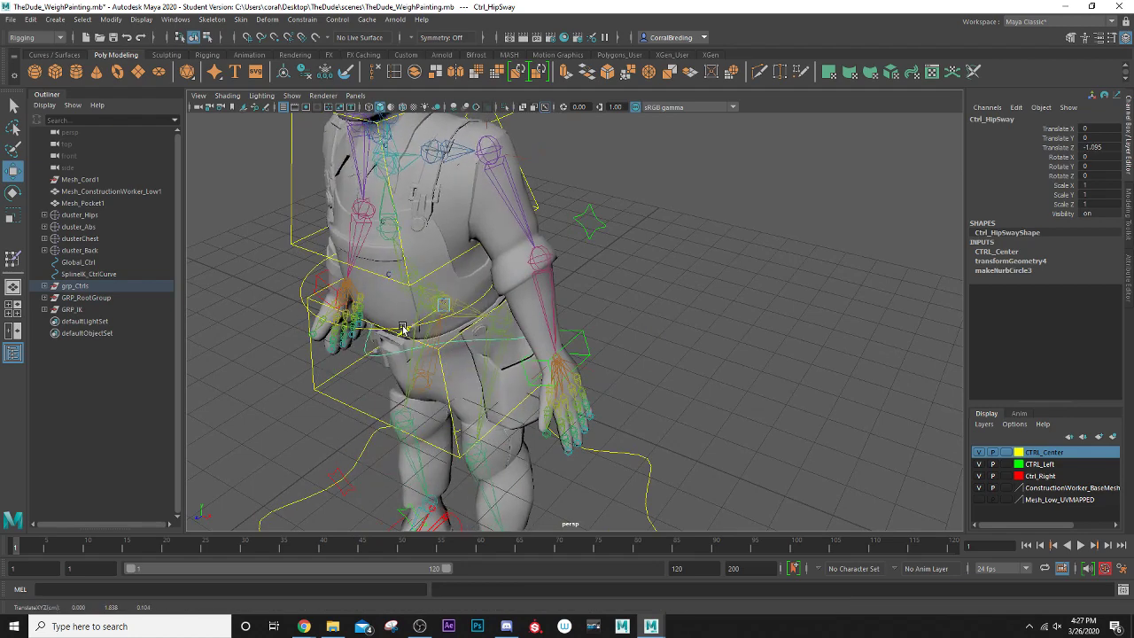
key(ctrl+z)
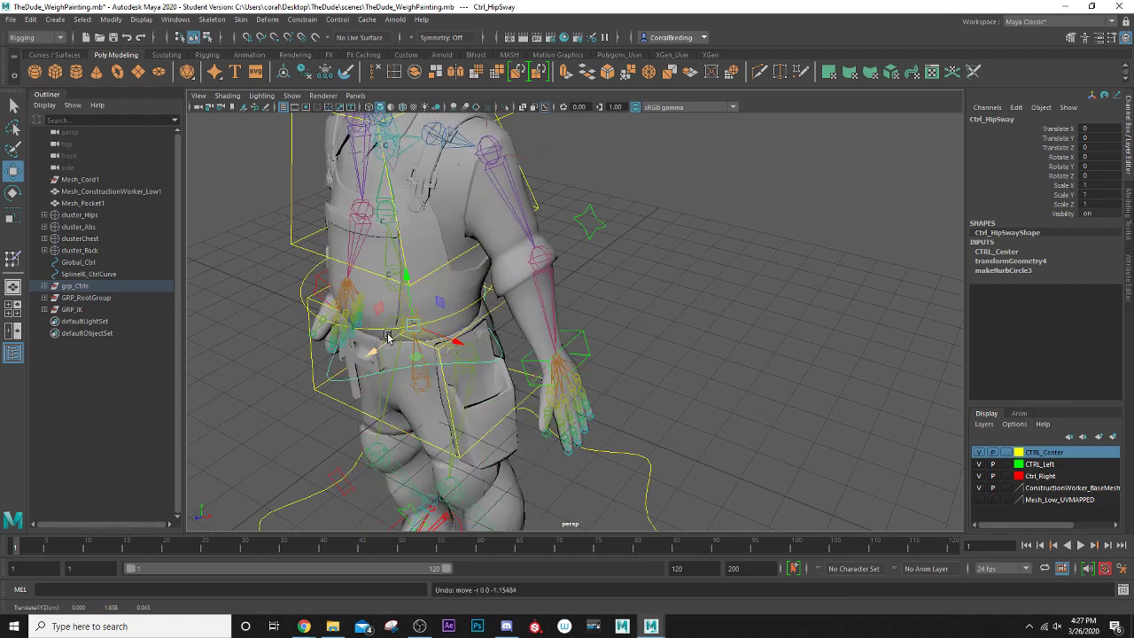
- Try moving Ctrl_Abs about -0.72 along X and Ctrl_Chest about 0.47 along Z, undoing each move
click(300, 295)
mouse_move(448, 288)
mouse_down()
mouse_move(462, 294)
mouse_move(430, 284)
mouse_up()
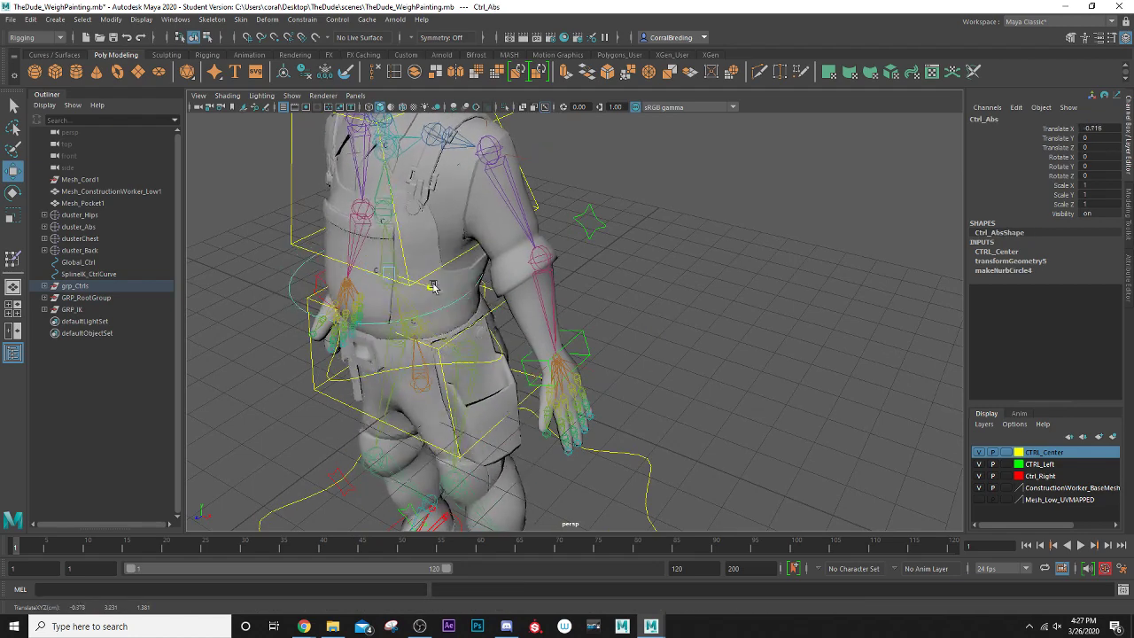
key(ctrl+z)
click(324, 257)
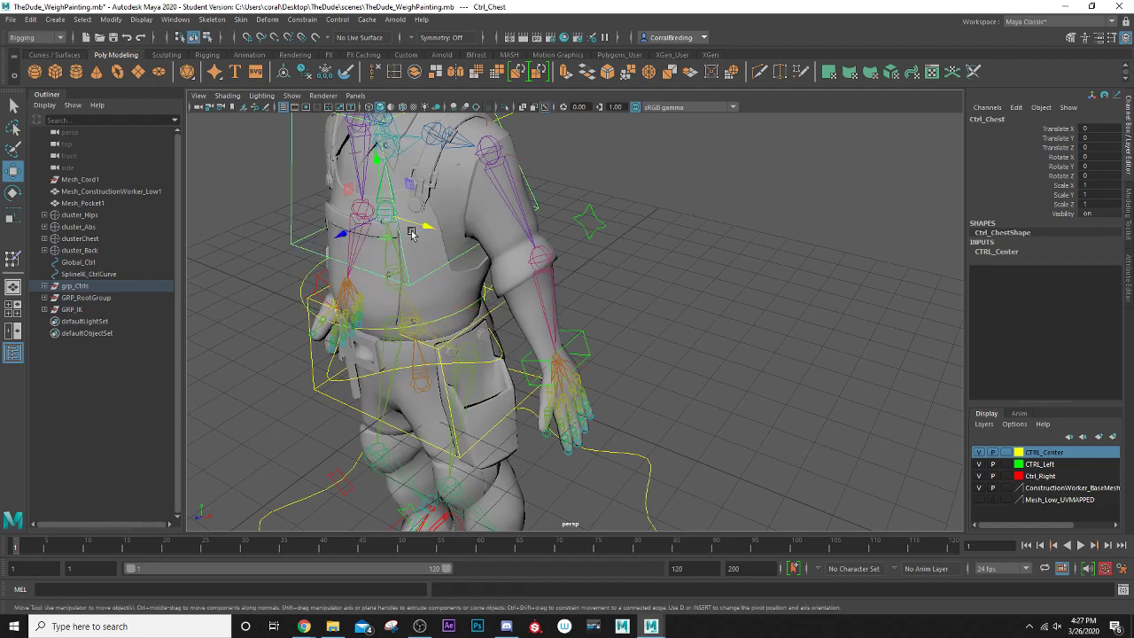
drag(359, 231, 331, 242)
key(ctrl+z)
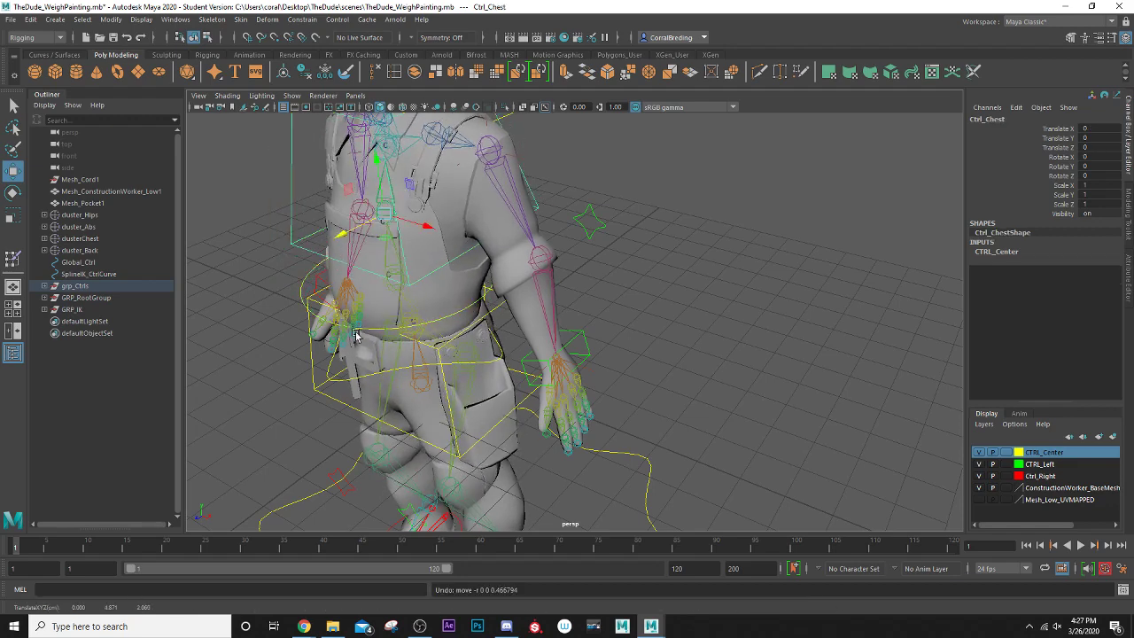
- Select the left foot control ctrl_Foot_Left
alt+middle_drag(373, 387, 391, 297)
alt+drag(391, 297, 477, 387)
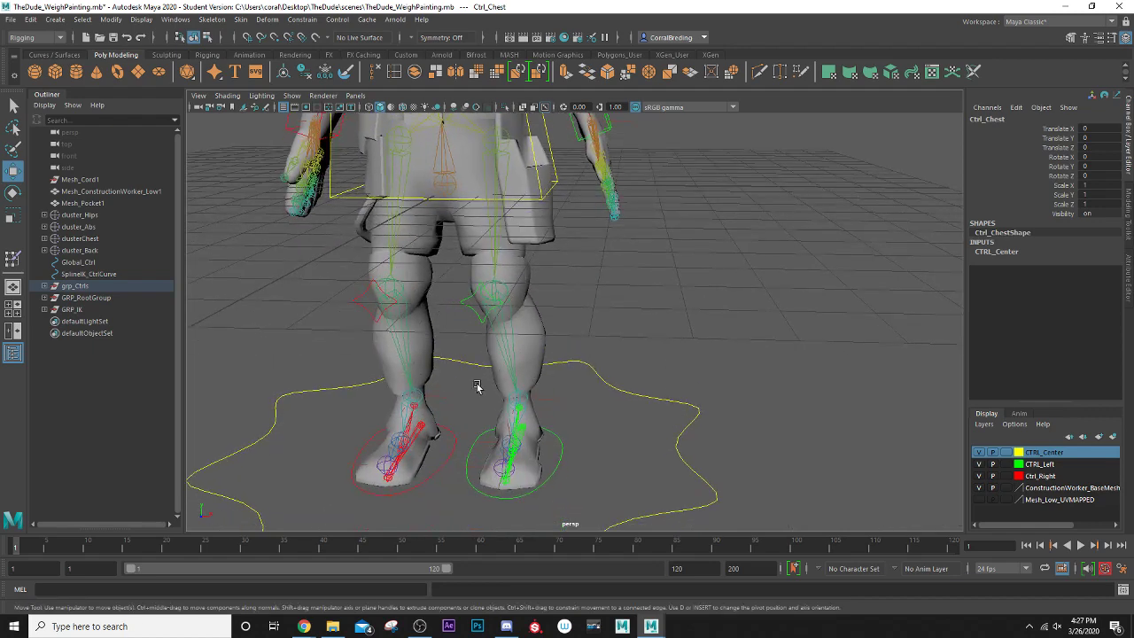
click(527, 491)
click(525, 505)
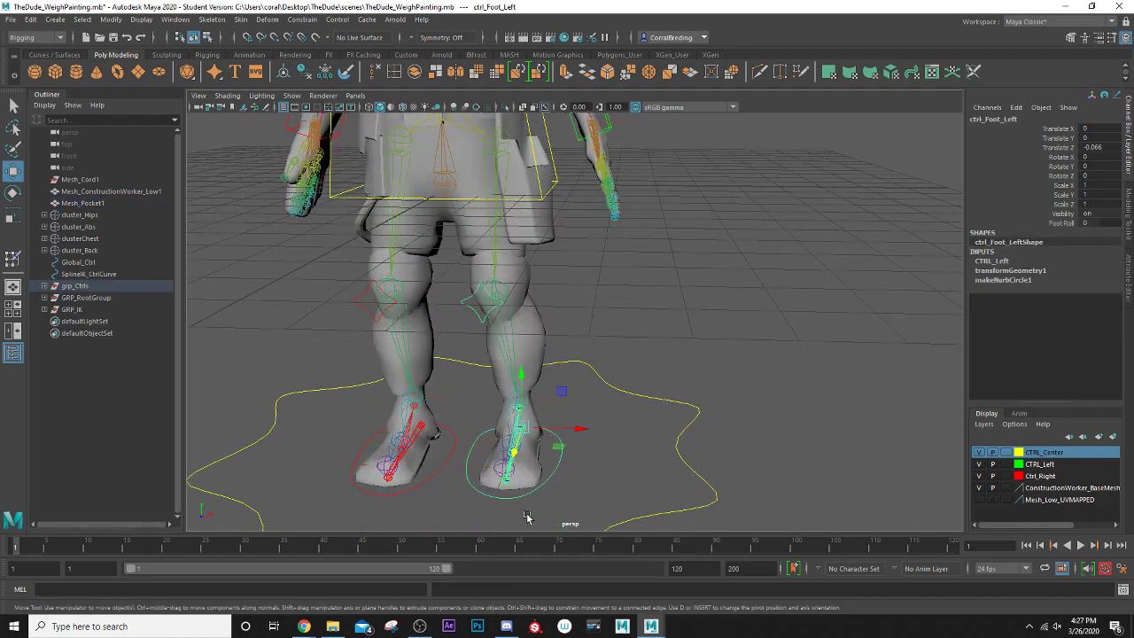
- Try lifting the left foot control freely off the ground to test the leg deformation, and undo the moves
alt+drag(525, 505, 451, 429)
drag(565, 390, 638, 462)
key(ctrl+z)
key(ctrl+z)
alt+drag(476, 458, 536, 349)
key(ctrl+z)
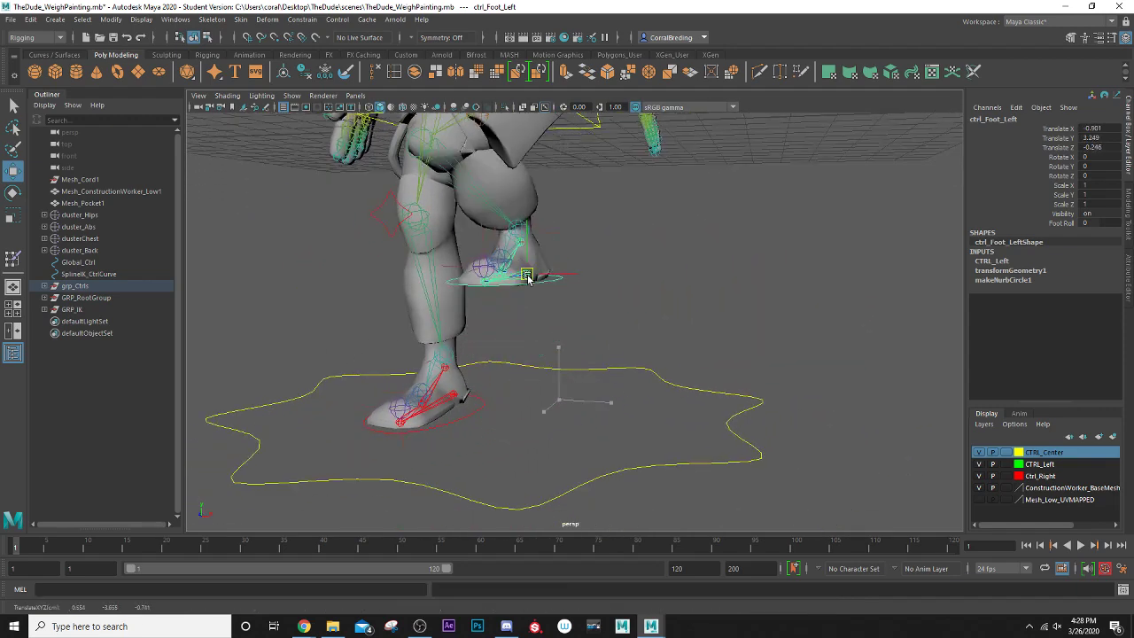
key(ctrl+z)
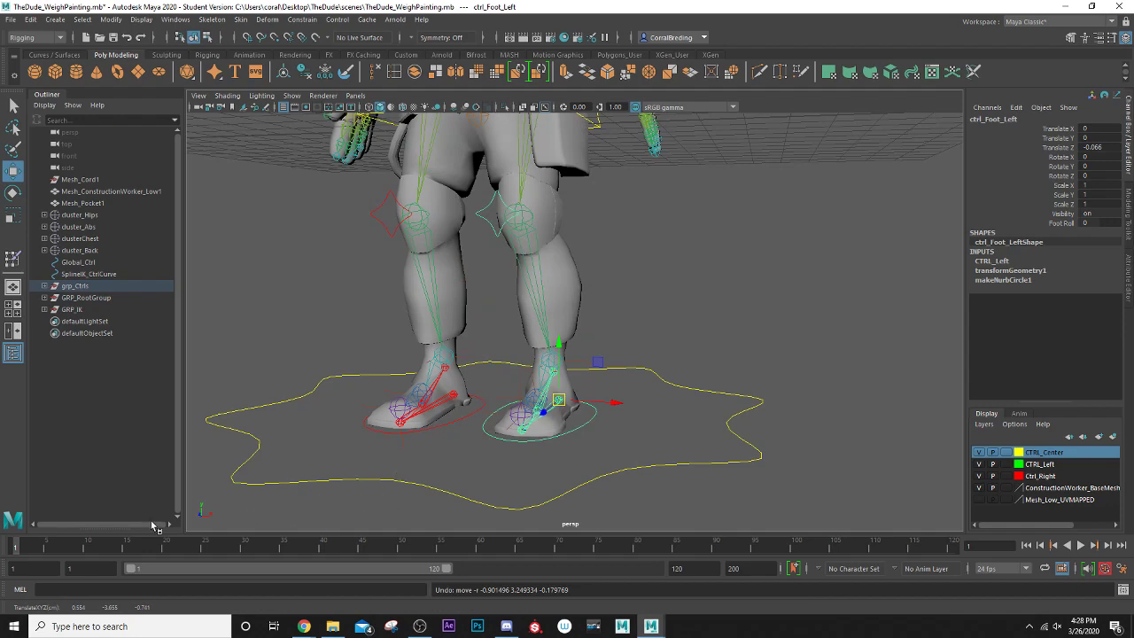
- Key the left foot control's neutral pose at frame 1, undoing a trial lift along Y
key(s)
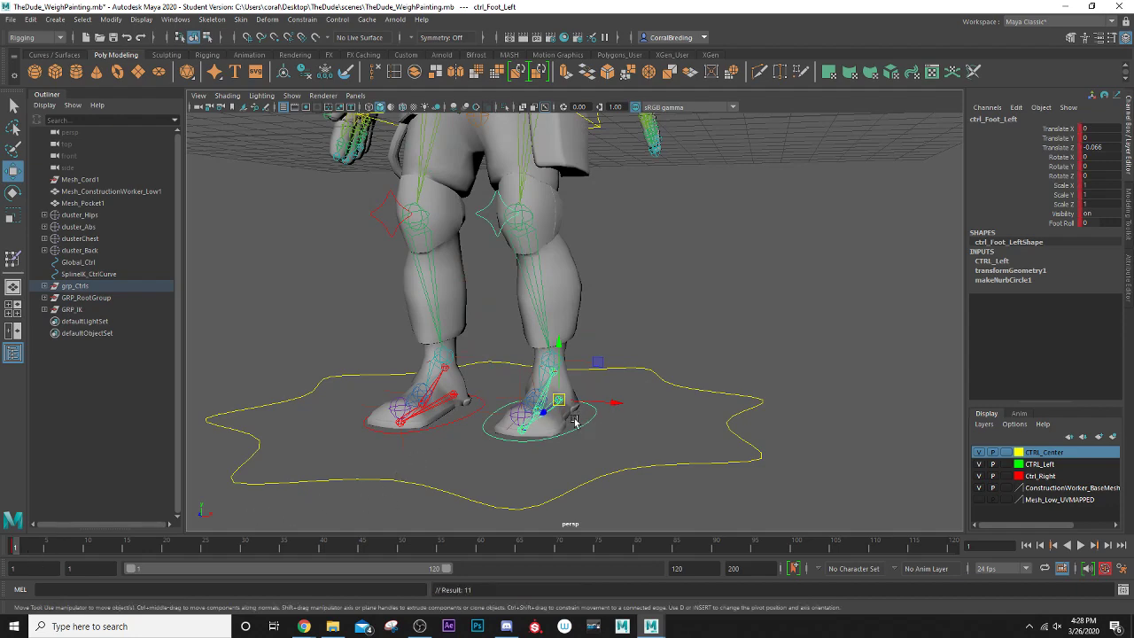
alt+drag(576, 428, 554, 287)
key(ctrl+z)
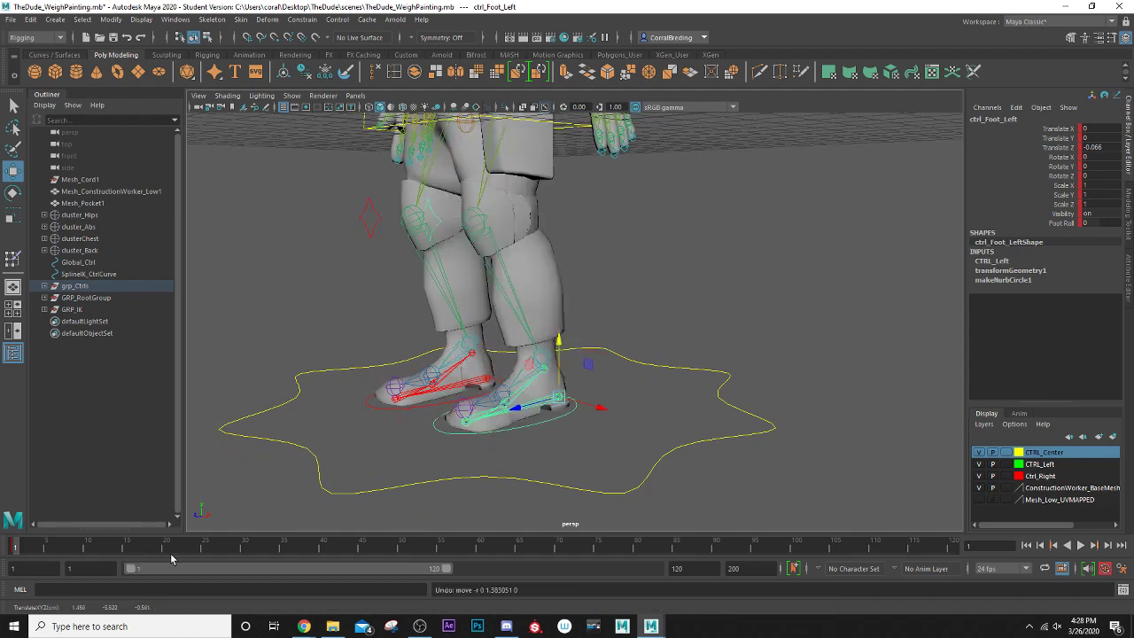
- Key the left foot control at frame 20 with Translate X about 1.429 and Translate Y about 2.557, and play the animation
click(169, 548)
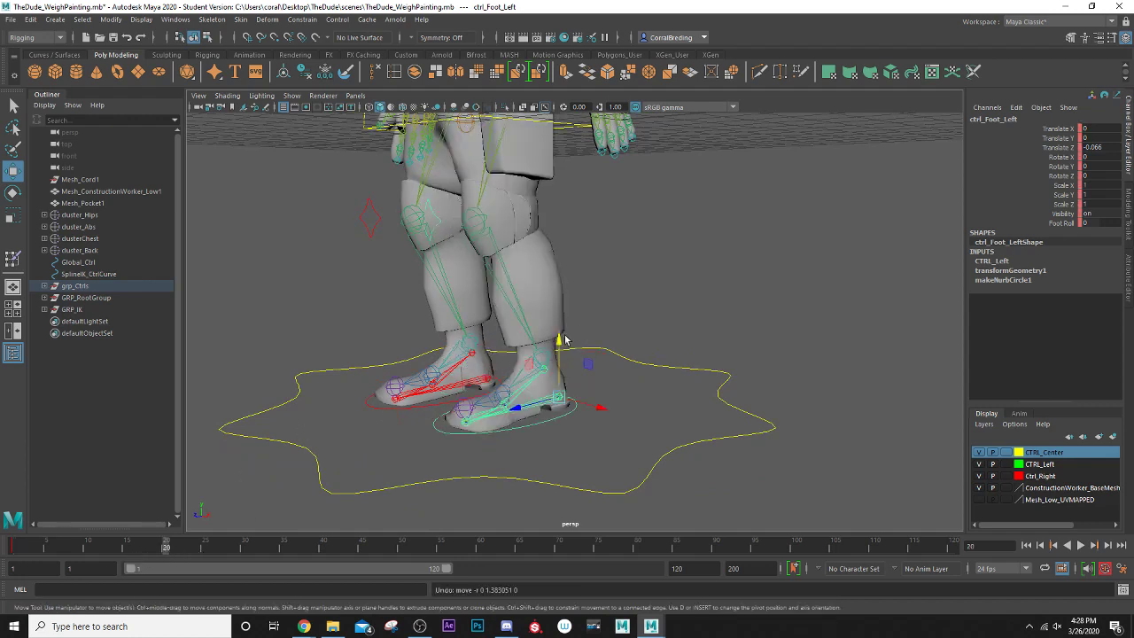
drag(564, 340, 530, 254)
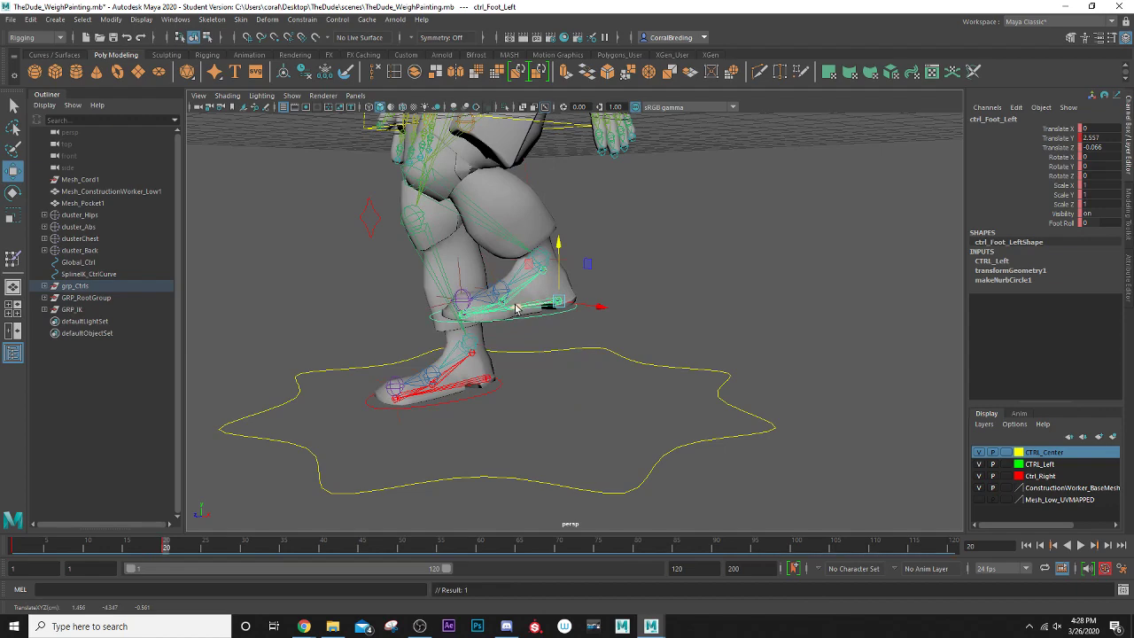
drag(517, 309, 668, 286)
key(ctrl+z)
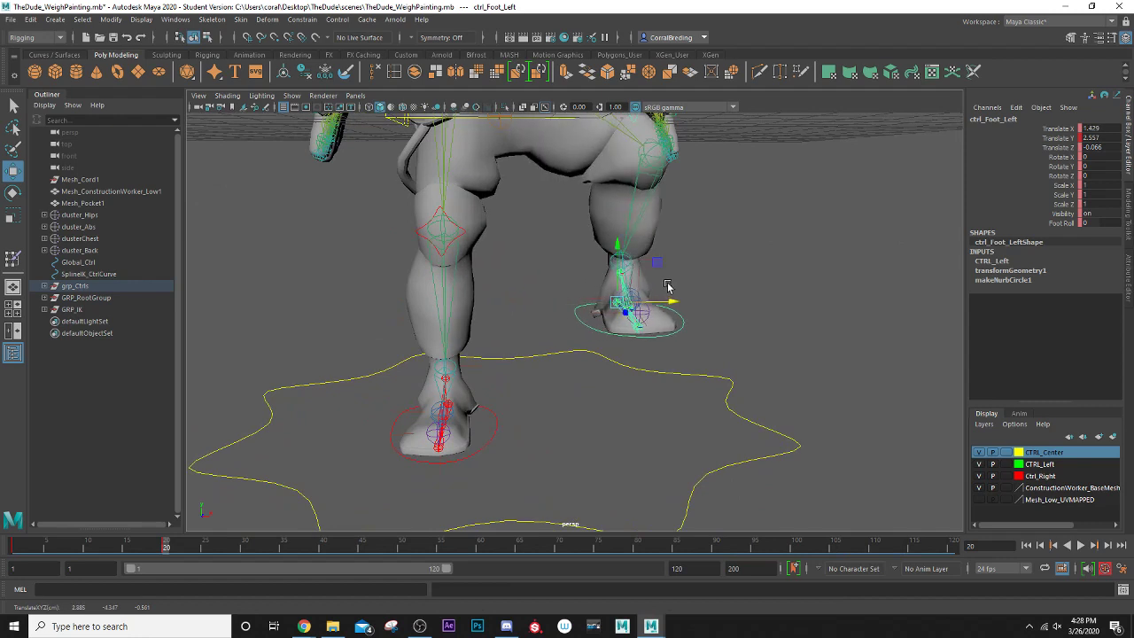
key(s)
key(alt+v)
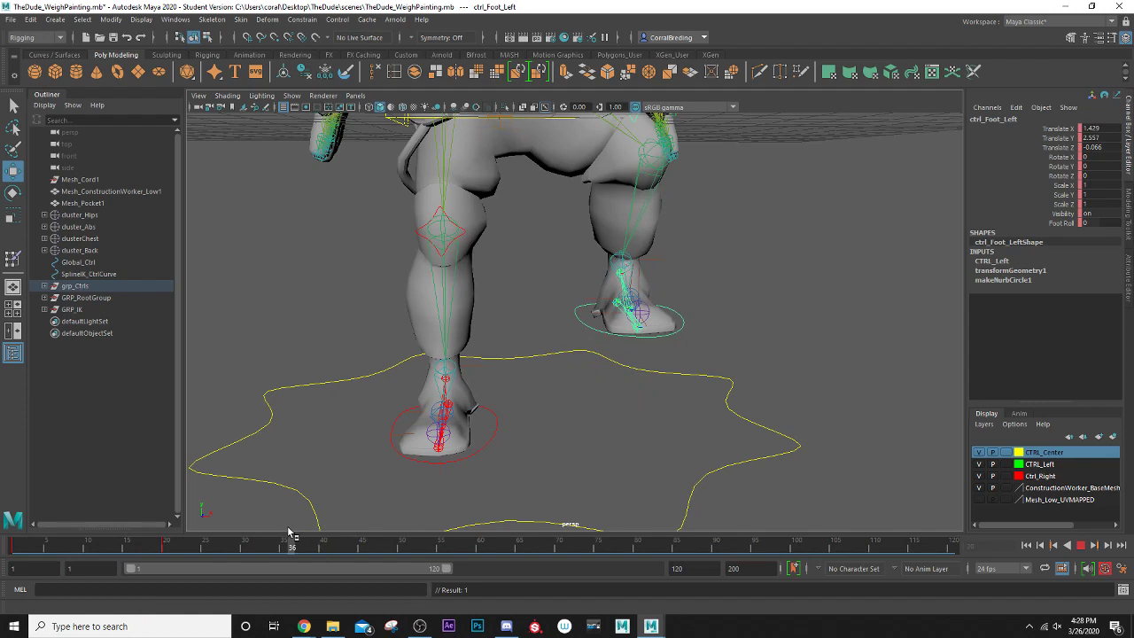
- Key the left foot control in its neutral pose at frames 40 and 80, and at Translate X about 2.264 on frame 60
drag(276, 534, 481, 576)
drag(623, 401, 703, 397)
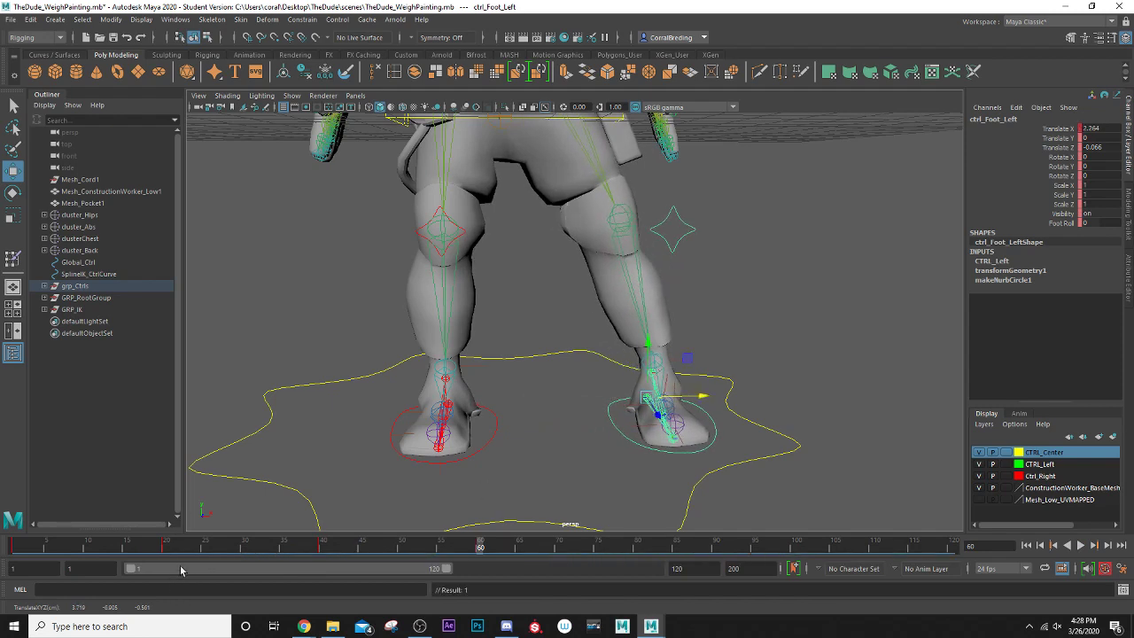
drag(193, 549, 3, 583)
key(s)
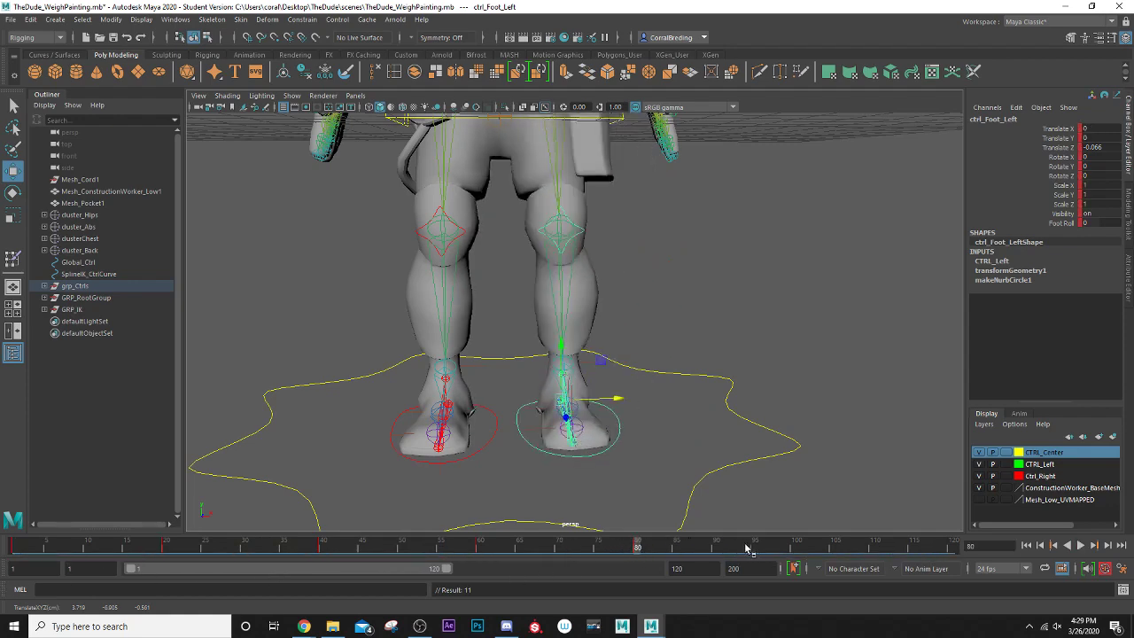
- Set the left foot control's Foot Roll to 10 at frame 100 and key it
alt+drag(735, 510, 608, 495)
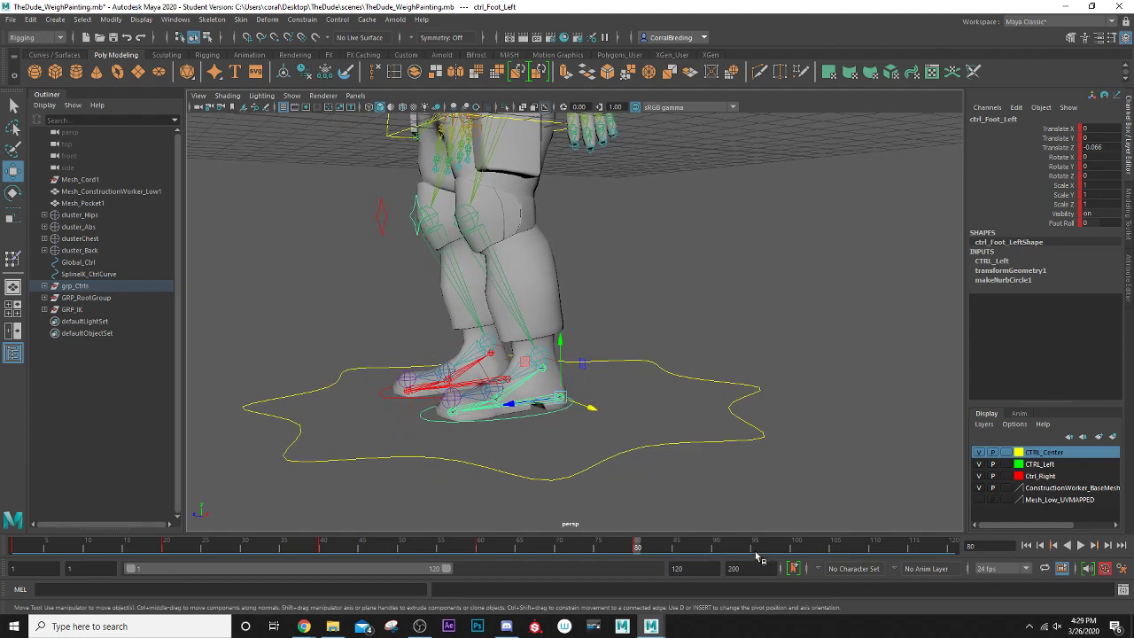
click(795, 547)
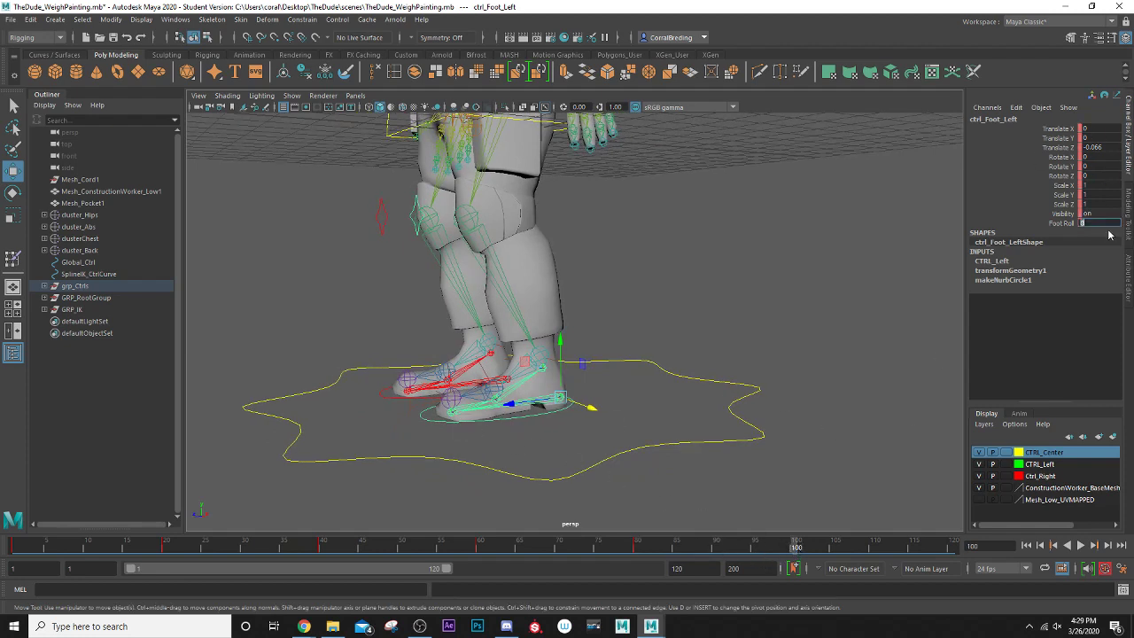
key(Return)
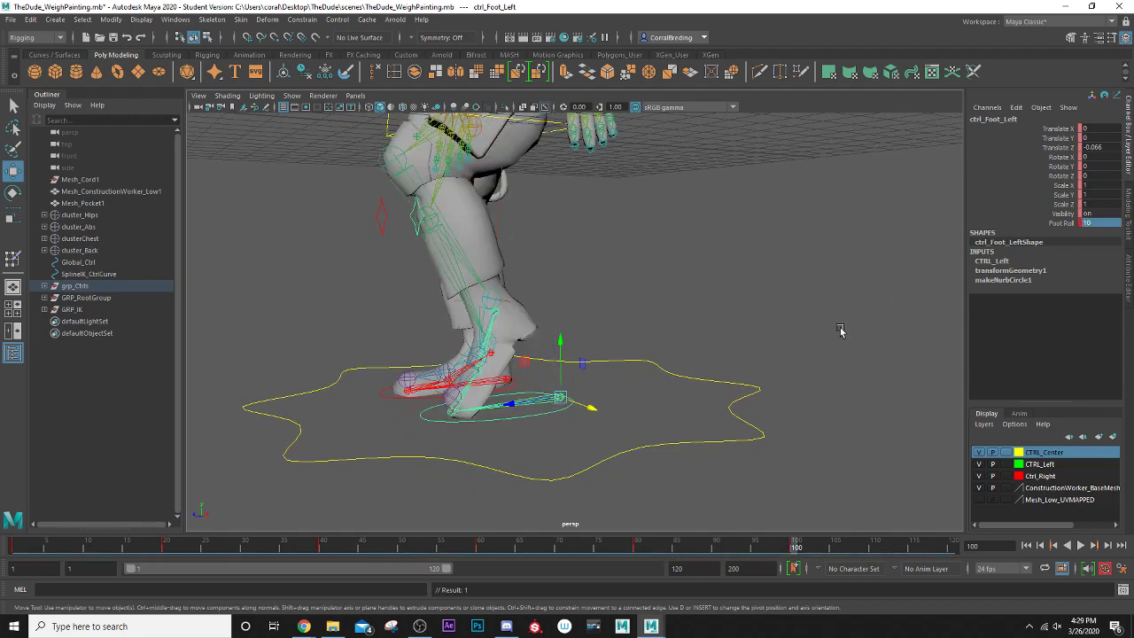
- Play and scrub the left foot animation from frame 1 to frame 17, examining how the right leg and foot deform
drag(710, 551, 3, 593)
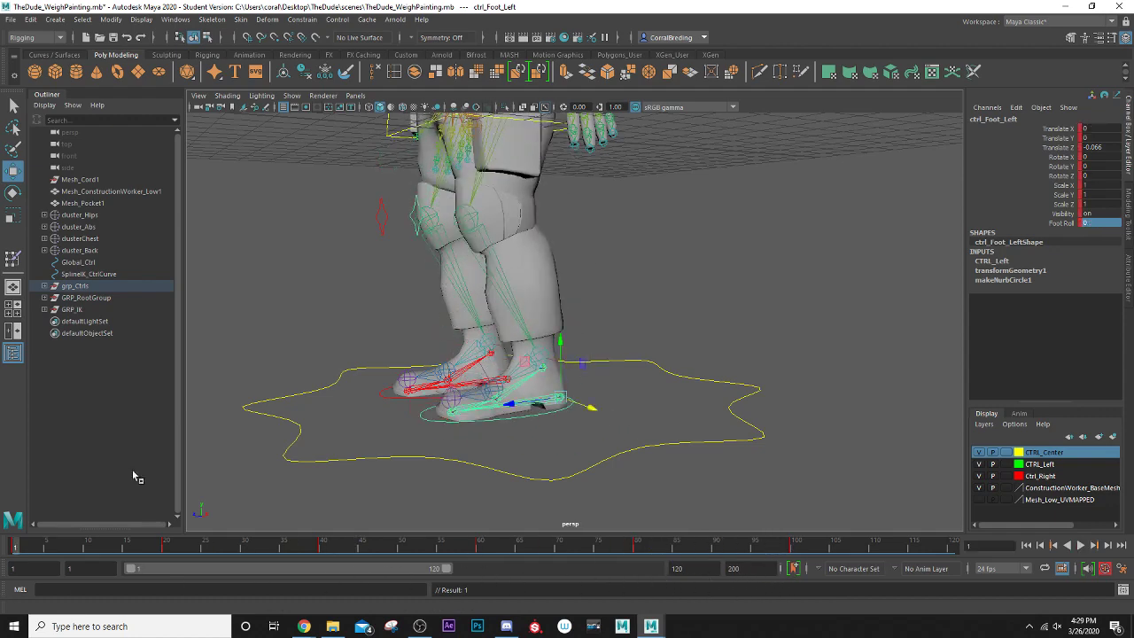
alt+drag(312, 343, 445, 366)
alt+right_drag(445, 367, 483, 378)
alt+drag(484, 379, 499, 376)
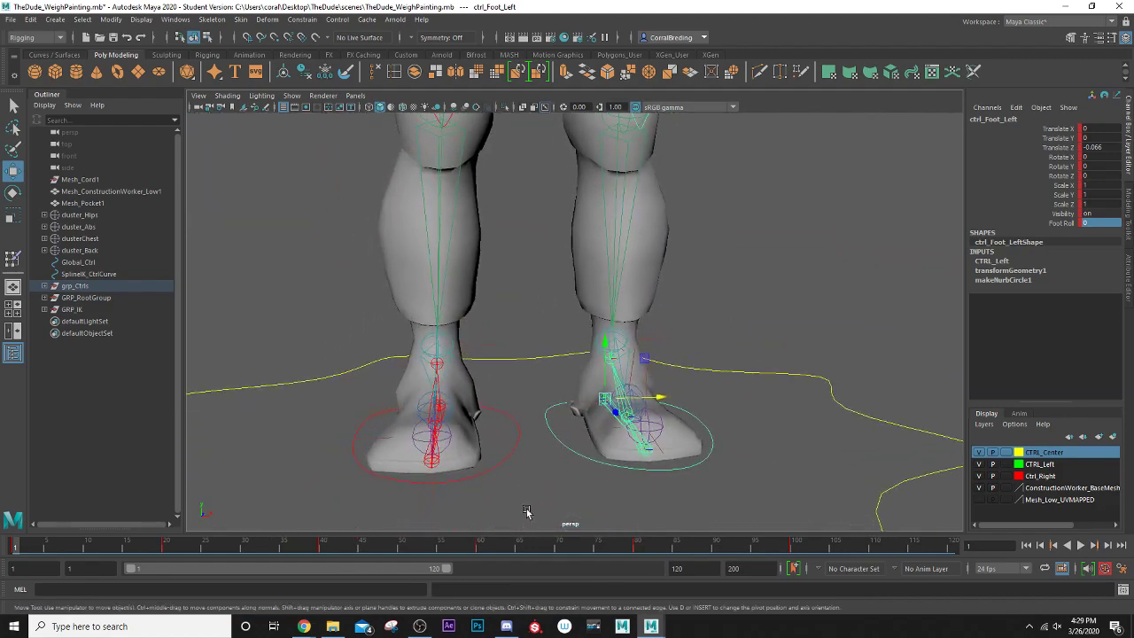
alt+drag(560, 429, 552, 433)
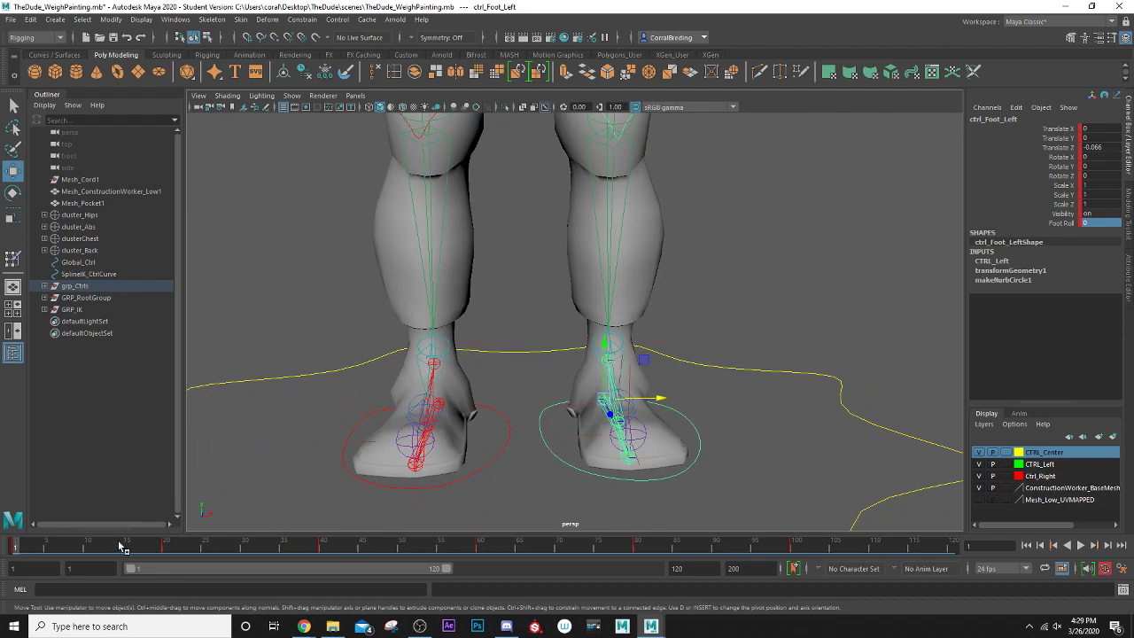
key(alt+v)
mouse_move(124, 551)
mouse_down()
mouse_move(20, 555)
mouse_move(143, 556)
mouse_up()
alt+drag(524, 348, 519, 385)
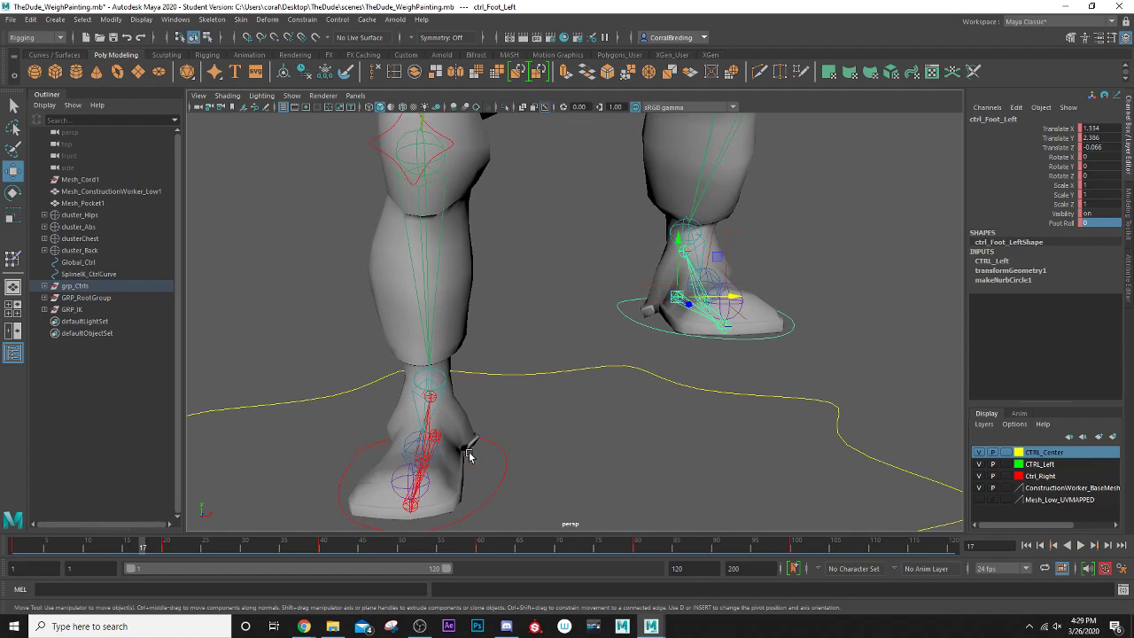
scroll(471, 283, down, 3)
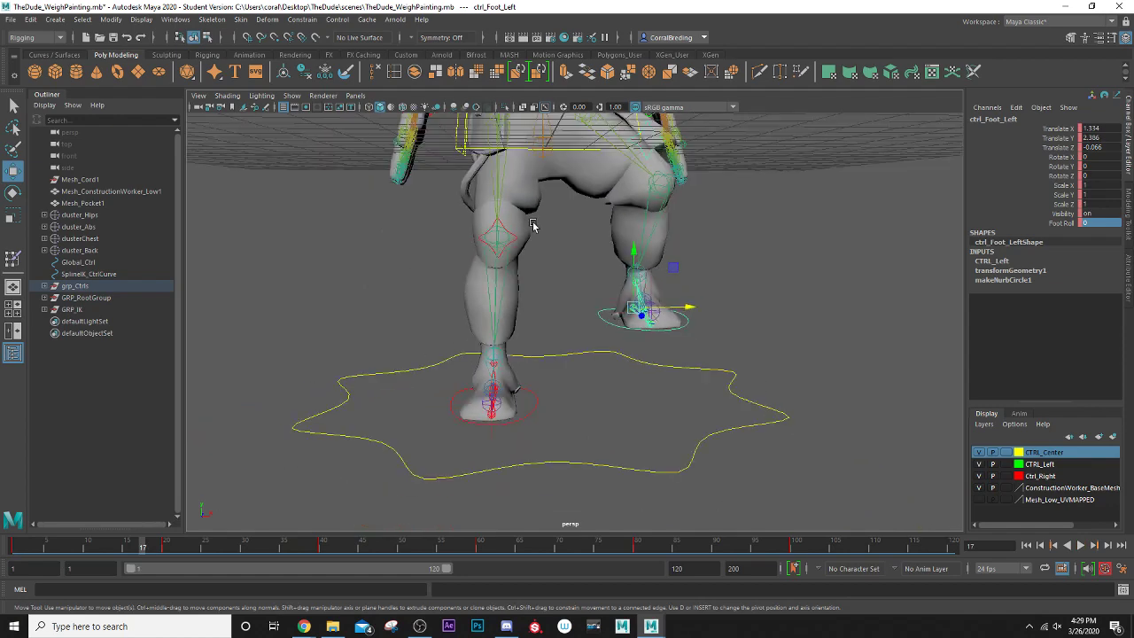
- Select the mesh vertices along the inner side of the right thigh, knee and foot
click(530, 224)
right_drag(537, 196, 528, 192)
scroll(530, 191, up, 1)
scroll(557, 157, down, 1)
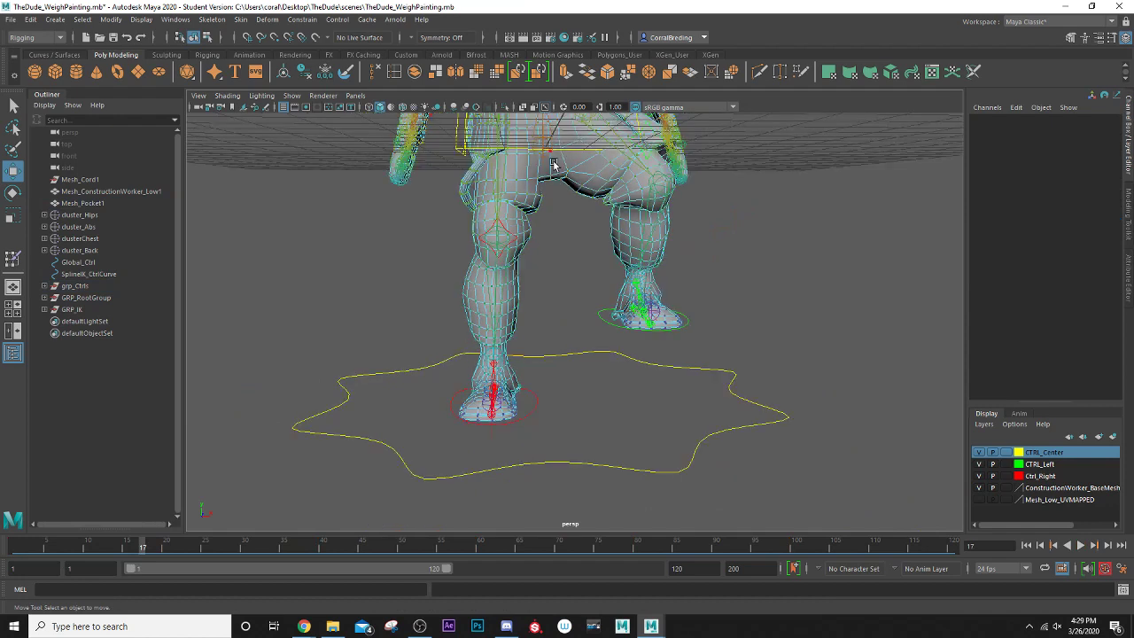
drag(548, 162, 512, 272)
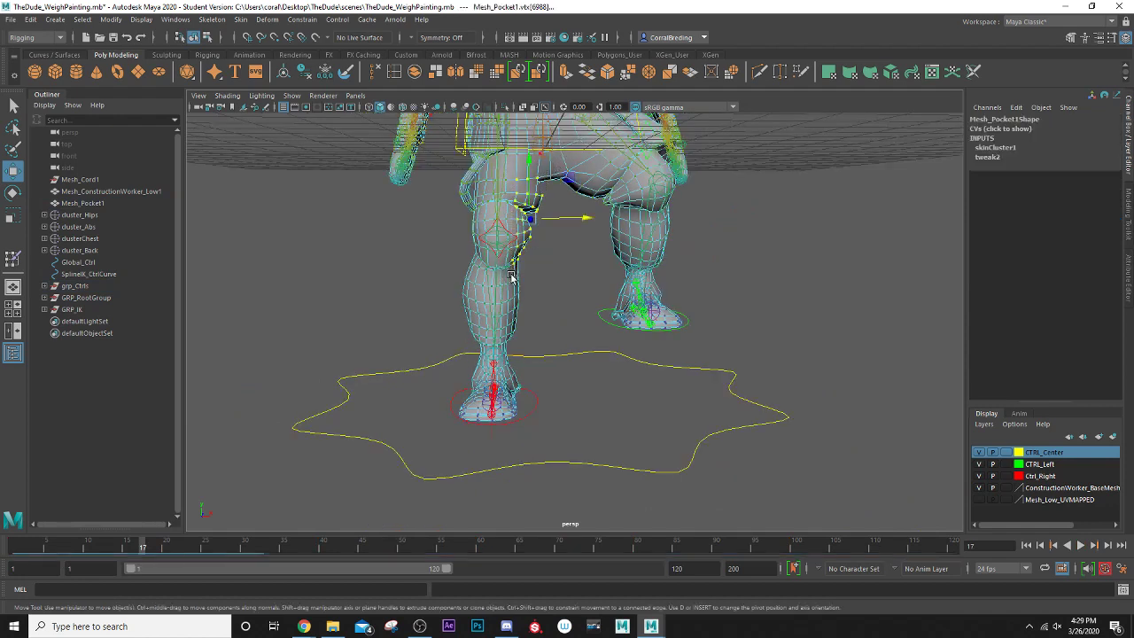
scroll(524, 355, up, 1)
drag(524, 372, 492, 453)
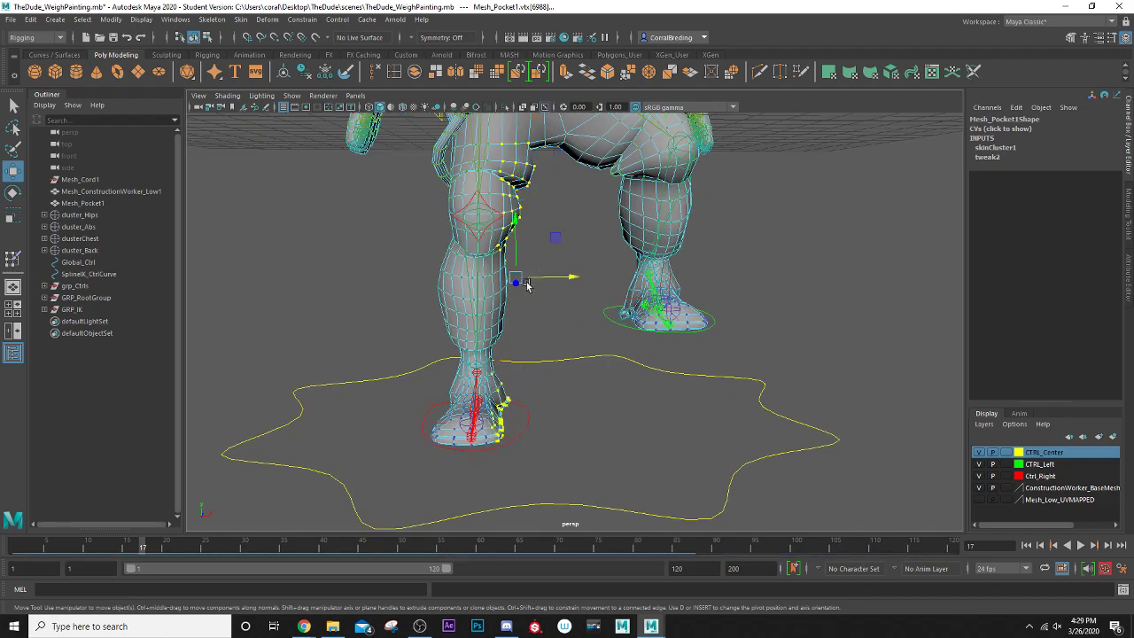
- Remove the right thigh and shorts-hem vertices from the selection, keeping the inner knee and foot vertices
mouse_move(549, 312)
alt+mouse_down()
mouse_move(428, 296)
mouse_move(543, 299)
alt+mouse_up()
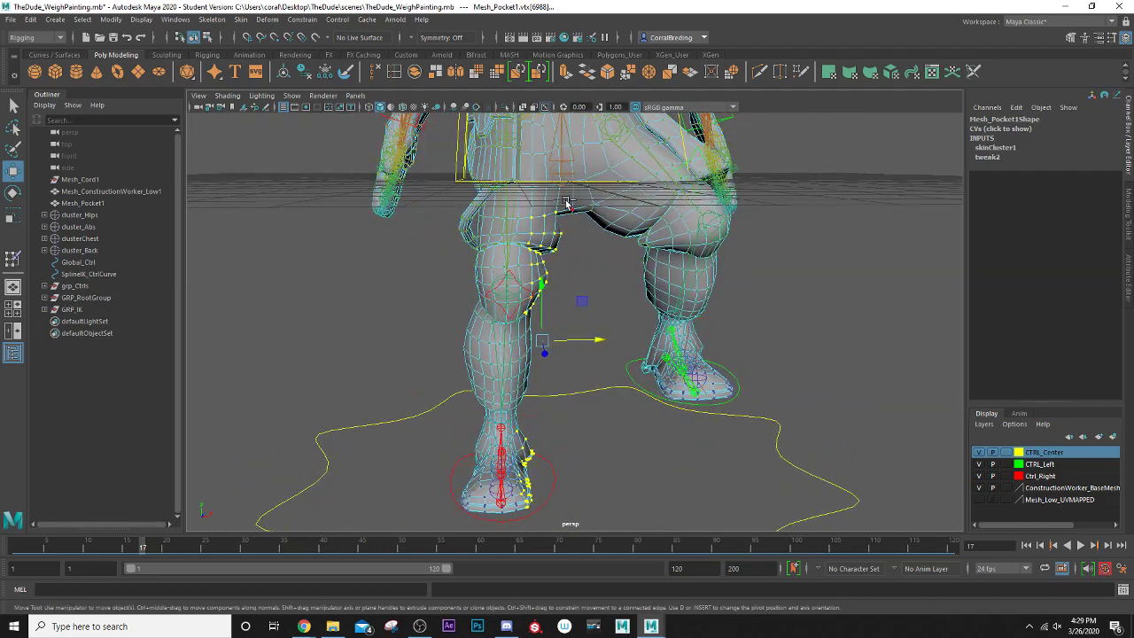
ctrl+drag(539, 207, 567, 245)
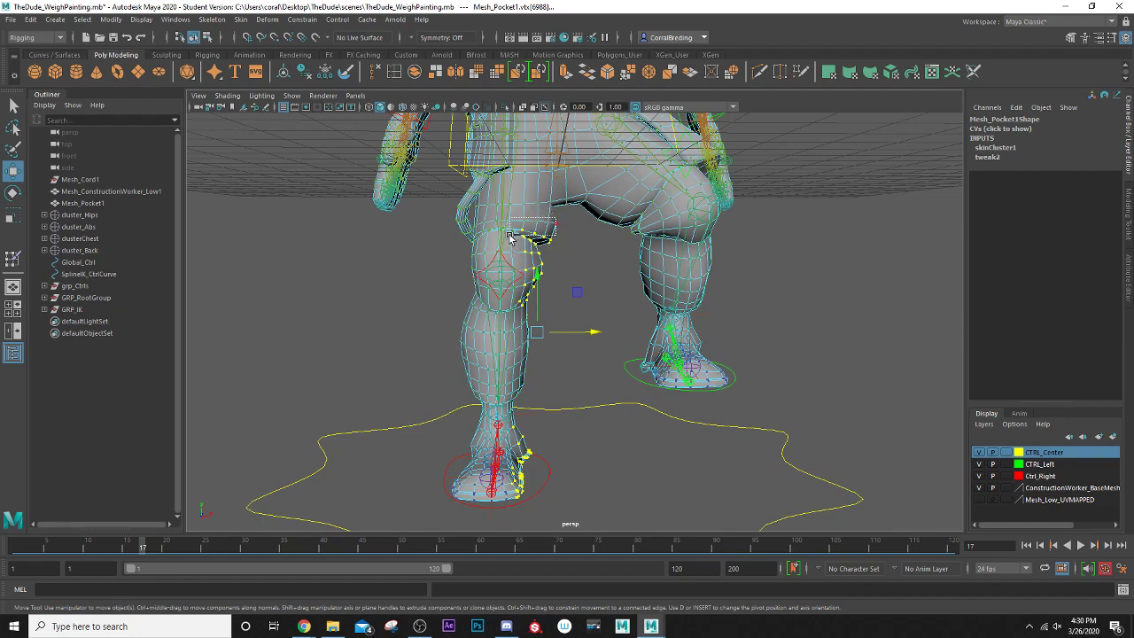
drag(575, 234, 542, 251)
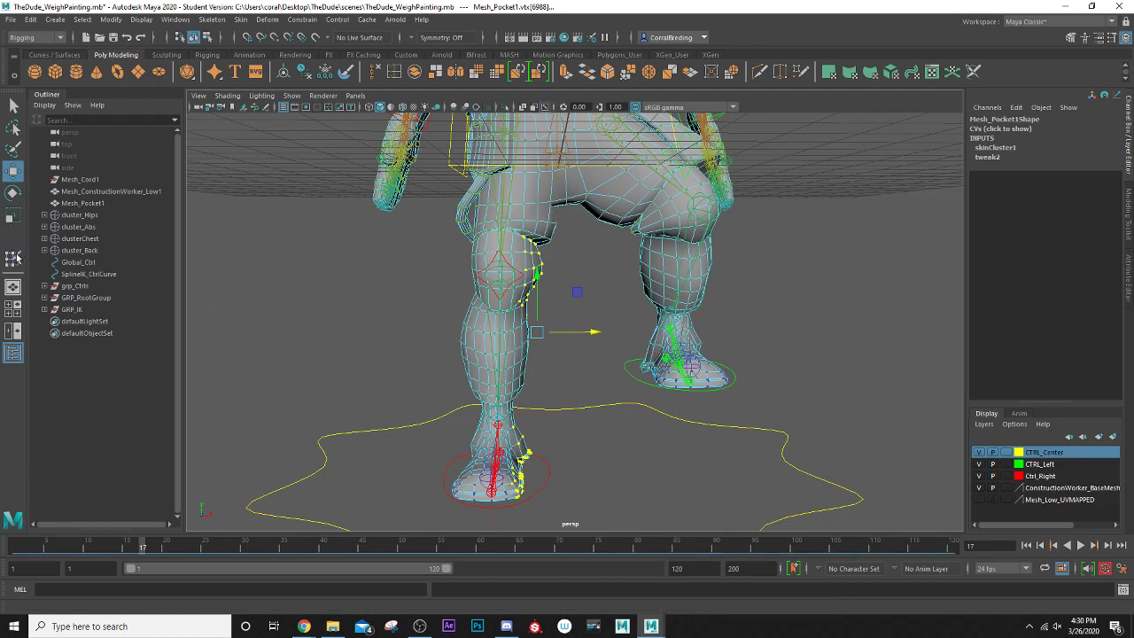
- Open the Component Editor for the selected vertices and set all their BN_Ankle_Left smooth skin weights to 0
click(175, 19)
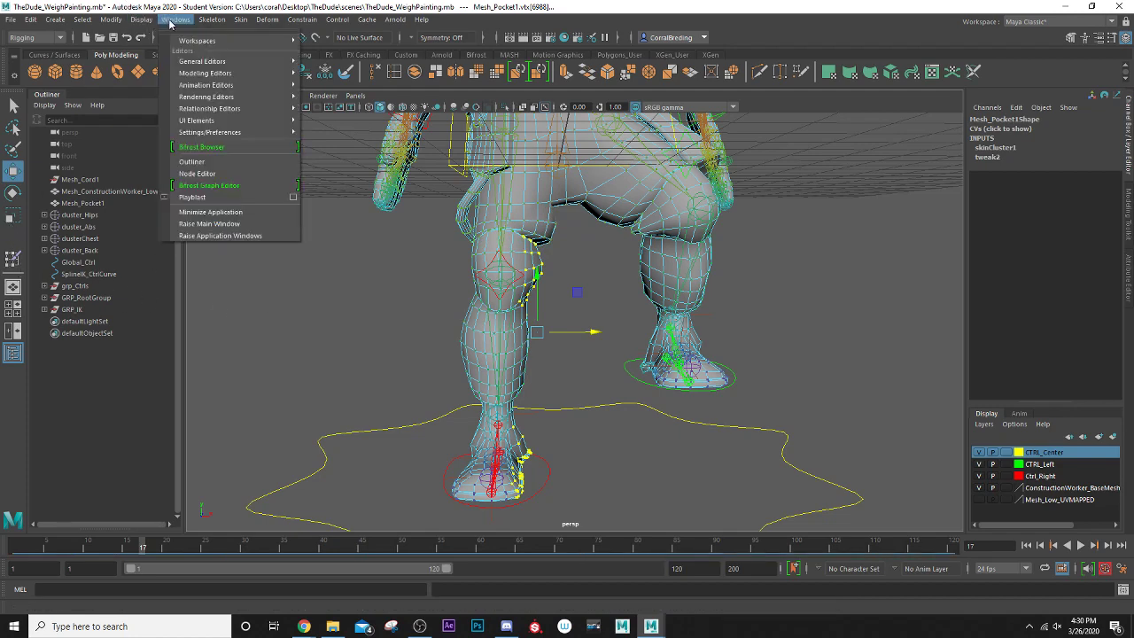
mouse_move(232, 102)
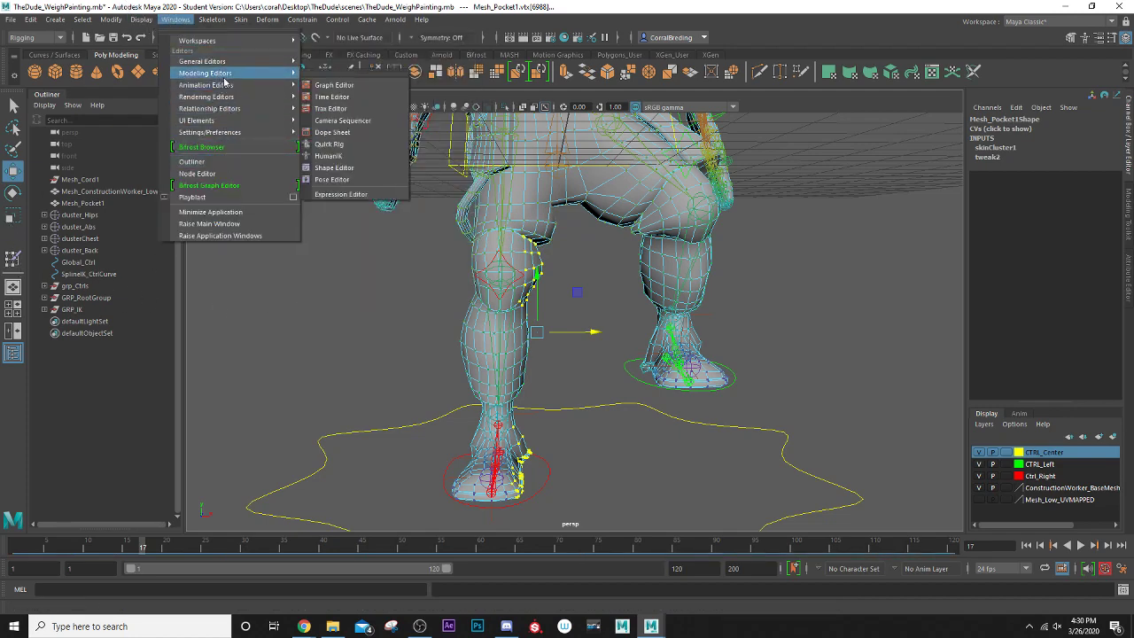
mouse_move(239, 68)
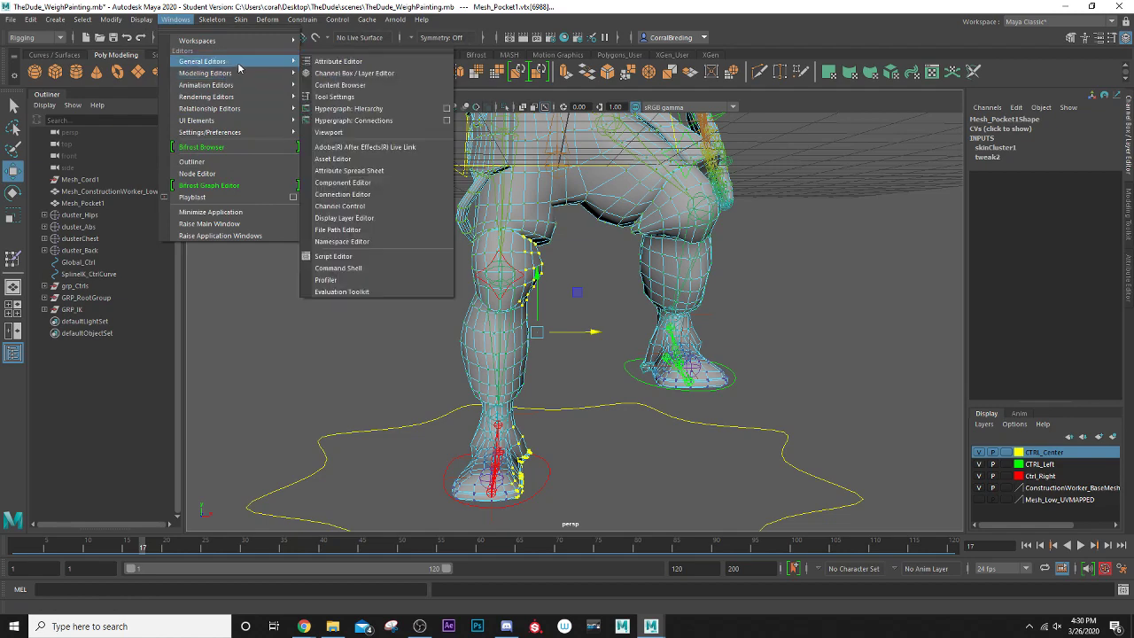
click(350, 182)
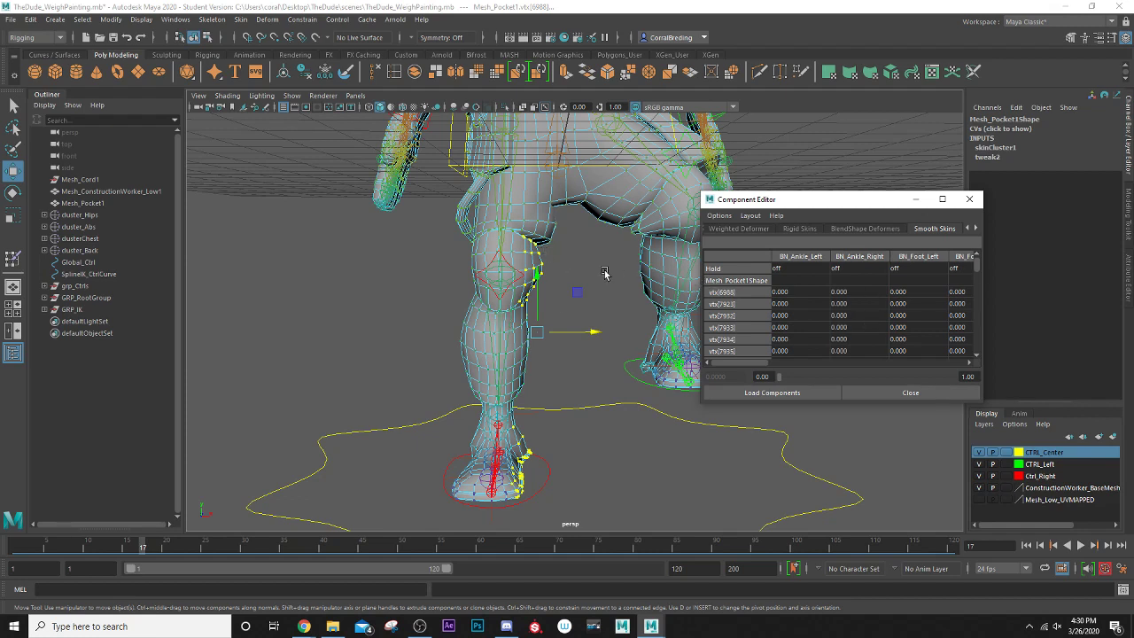
click(800, 294)
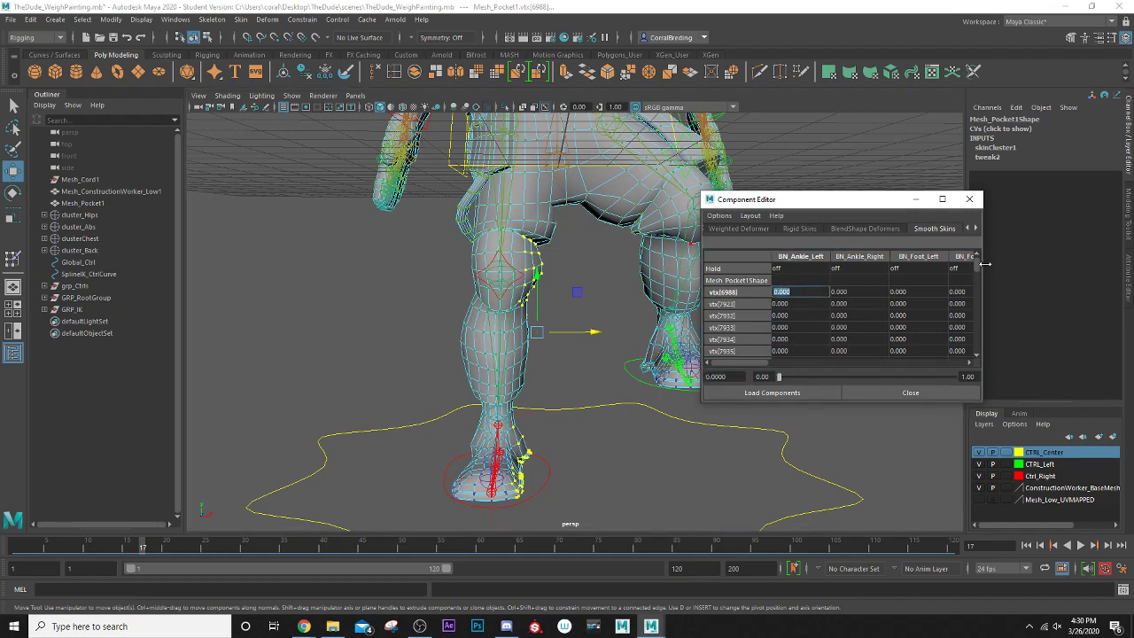
drag(977, 264, 967, 423)
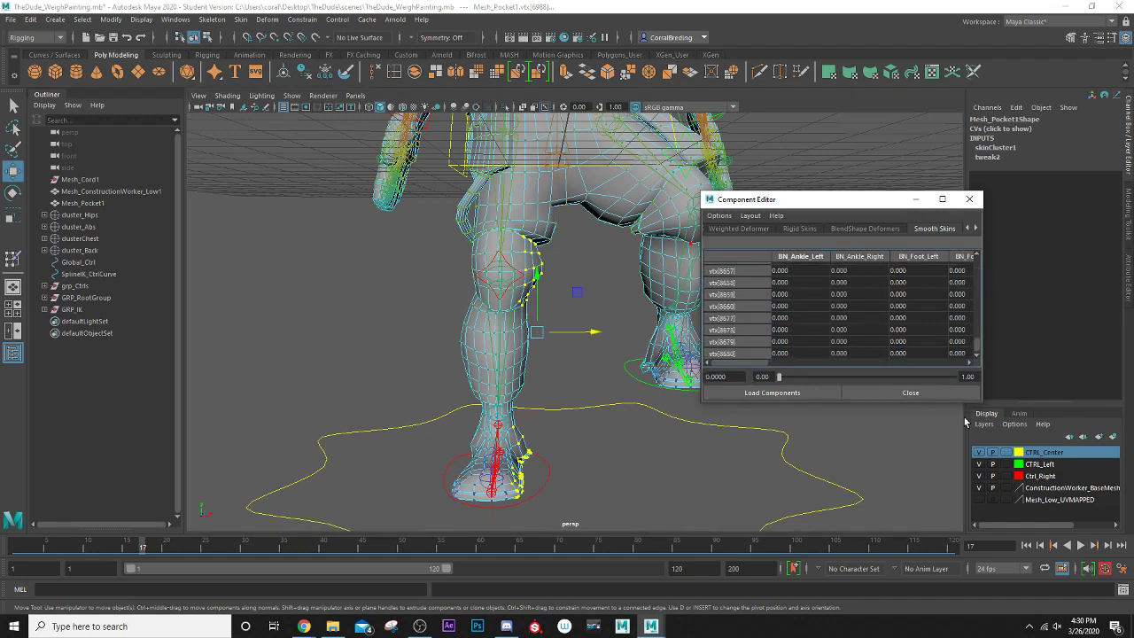
shift+click(806, 354)
text(0)
key(Return)
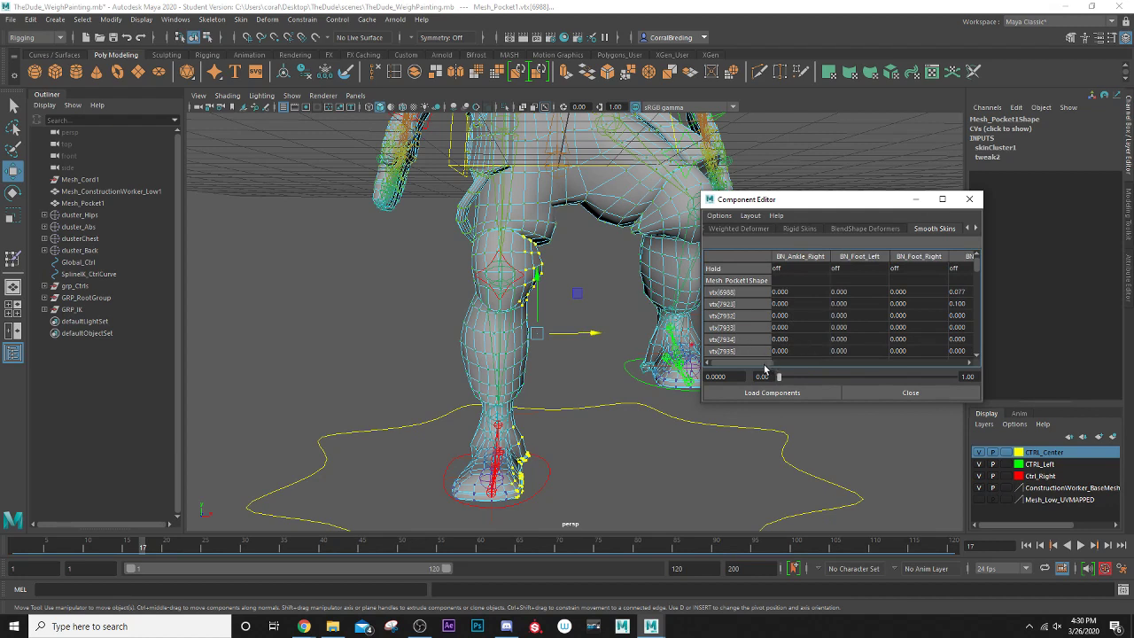
- Set the BN_Foot_Left weights of all selected vertices to 0
mouse_move(764, 364)
mouse_down()
mouse_move(799, 366)
mouse_move(782, 370)
mouse_up()
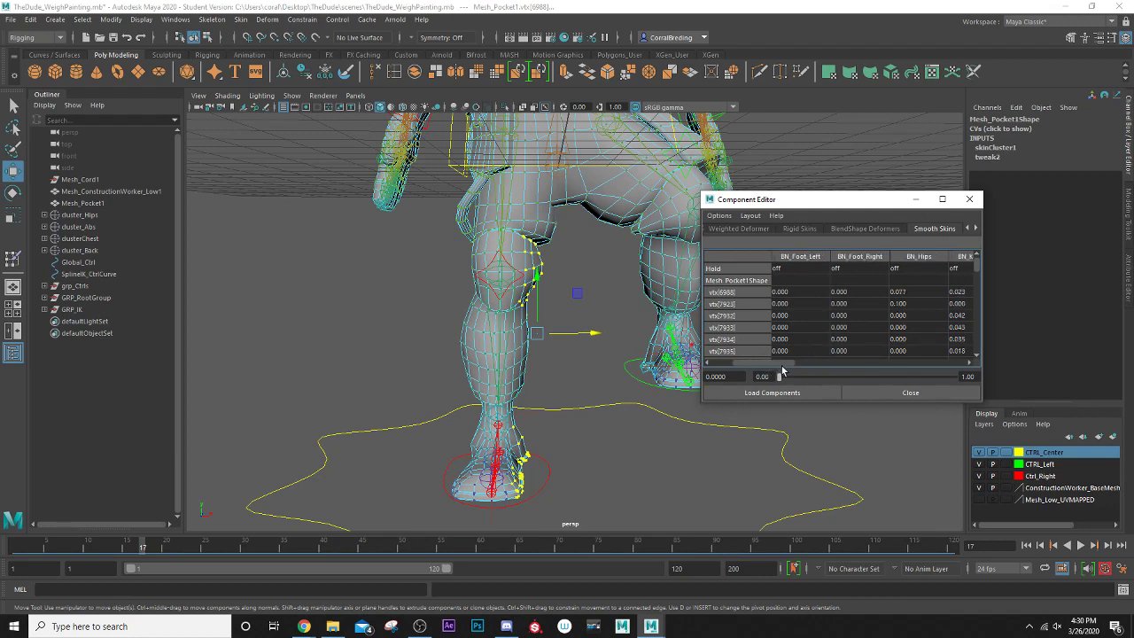
click(796, 292)
scroll(797, 341, down, 3)
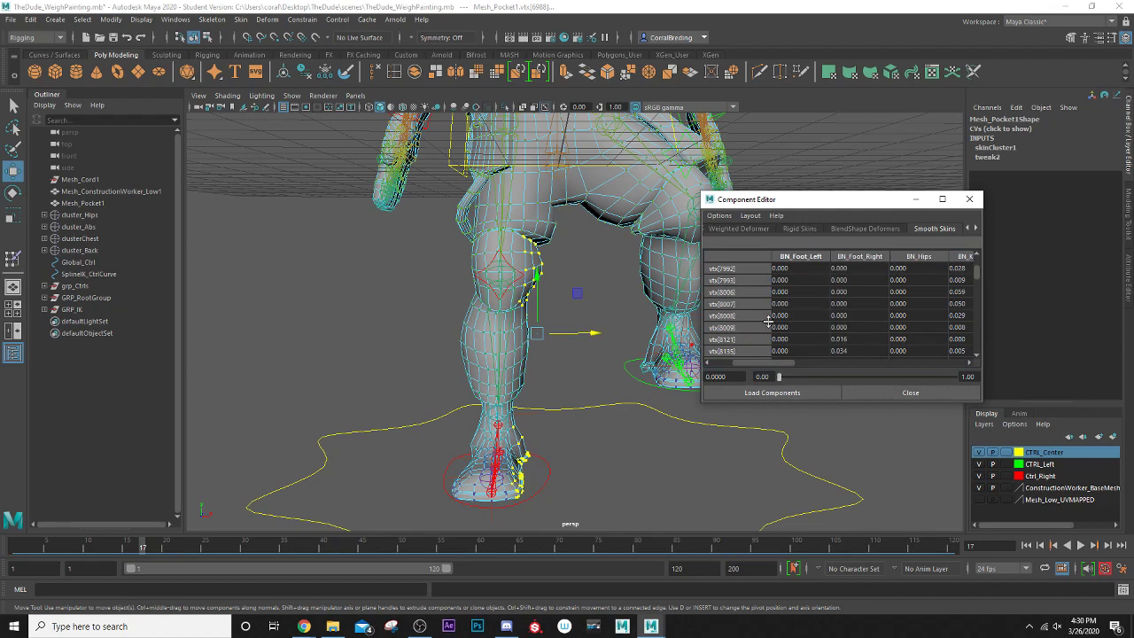
drag(978, 270, 969, 384)
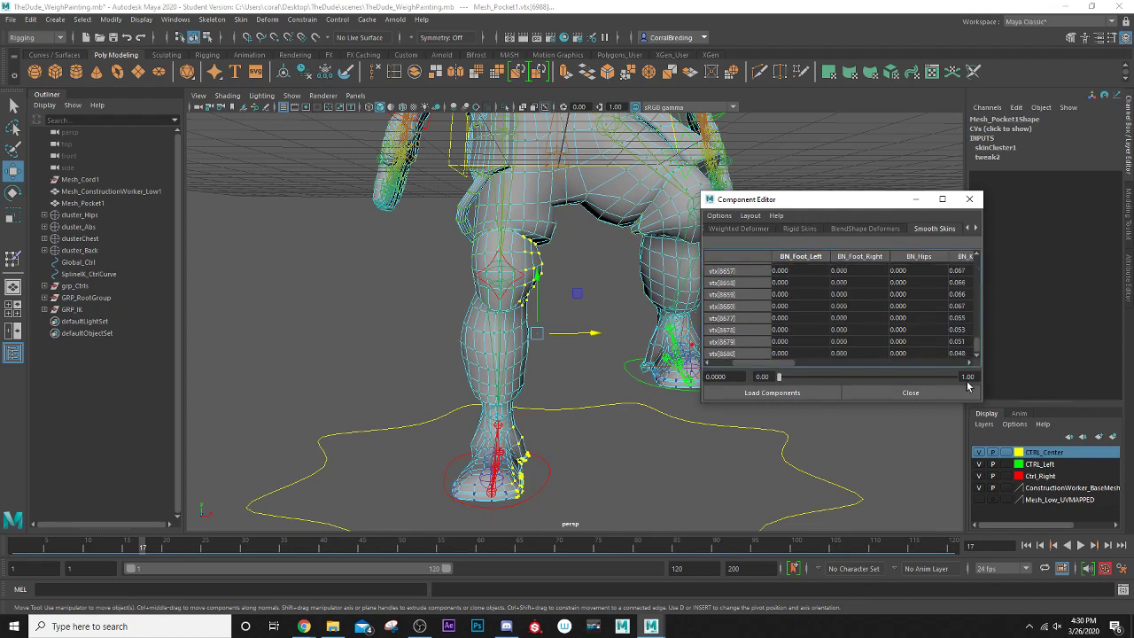
shift+click(788, 354)
key(Return)
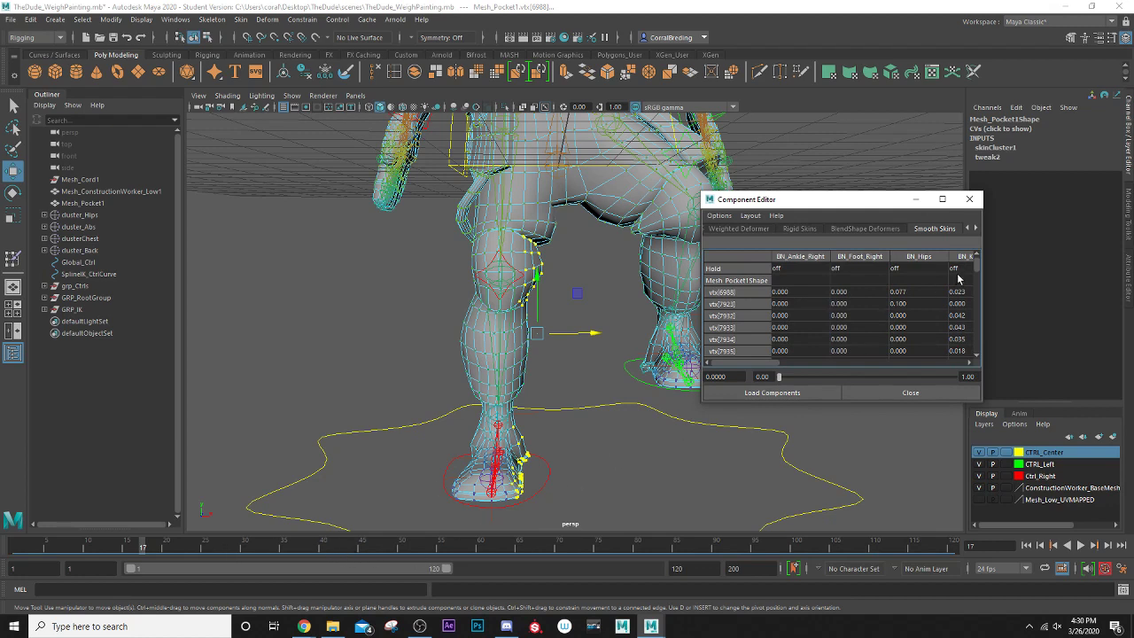
- Set the BN_Knee_Left weights to 0 for the listed vertices from vtx[8328] through vtx[8680]
drag(978, 264, 962, 294)
drag(762, 367, 810, 370)
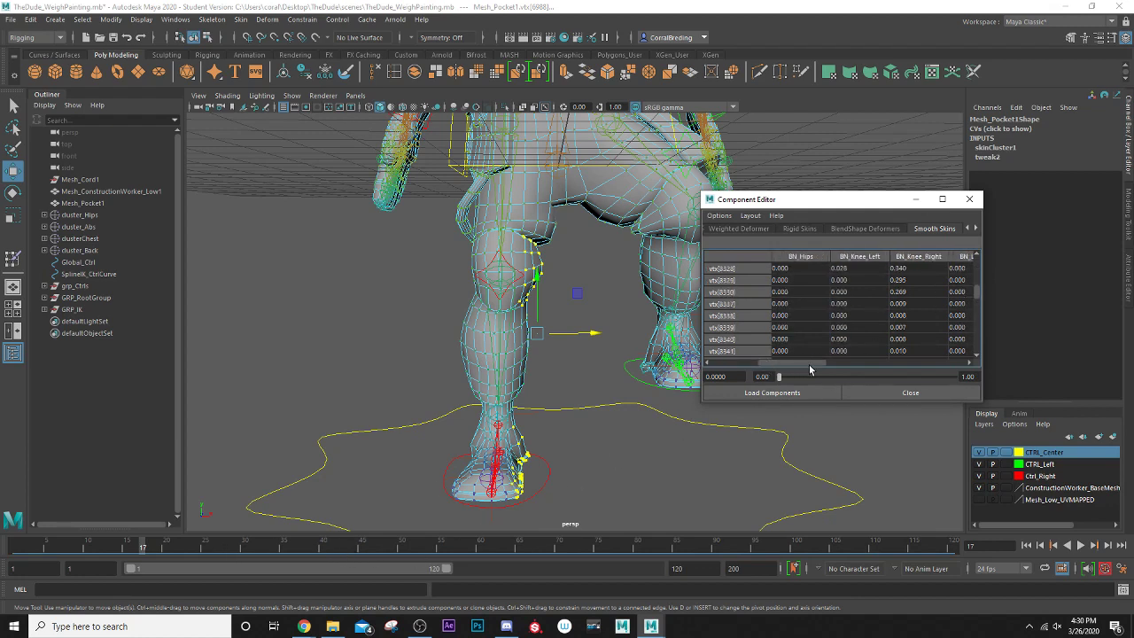
click(867, 268)
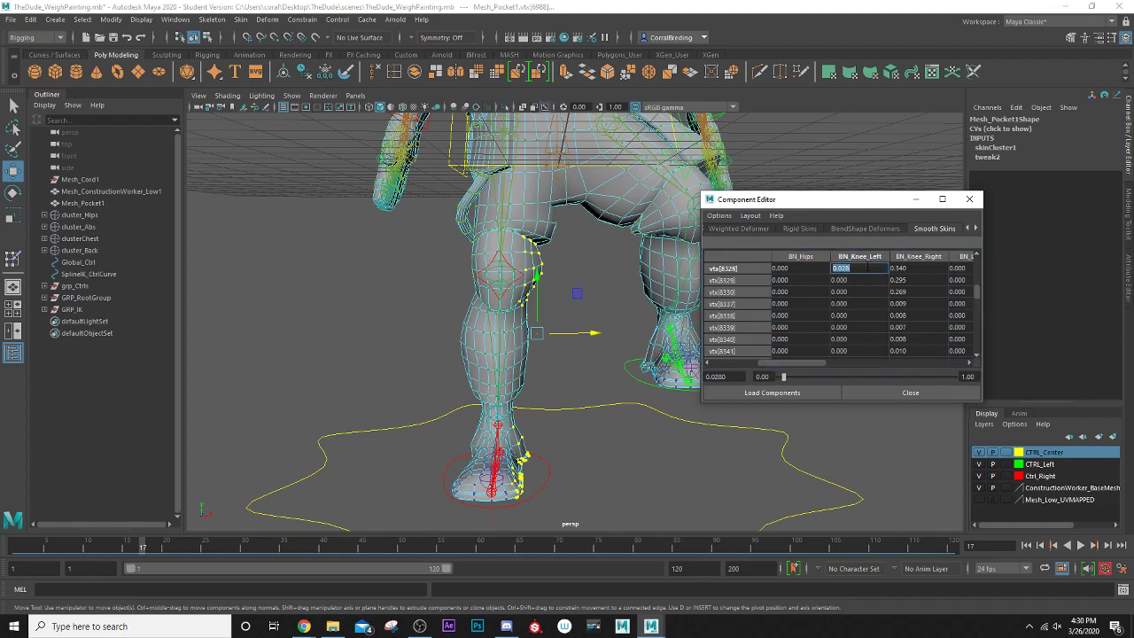
drag(978, 294, 961, 386)
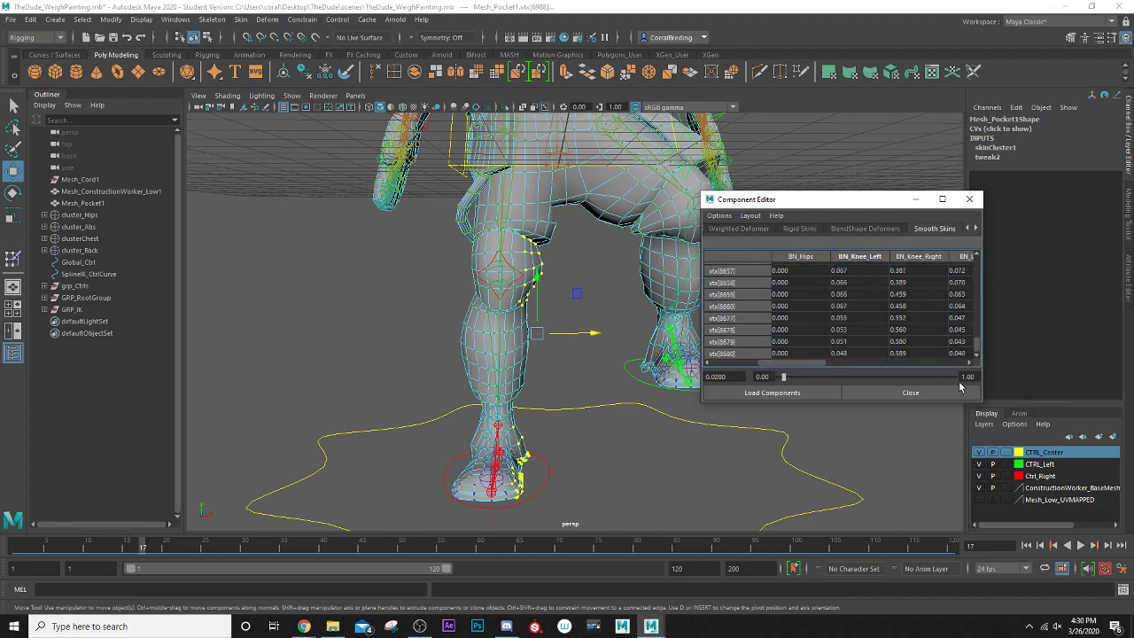
shift+click(871, 353)
text(0)
key(Return)
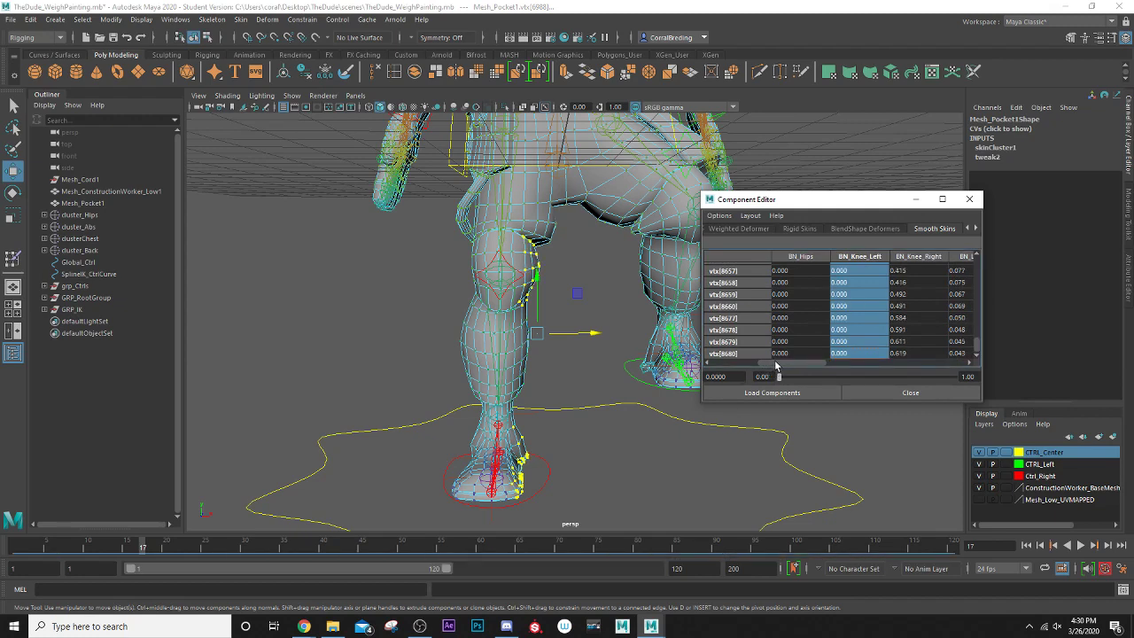
- Set the BN_Leg_Left weights to 0 for the listed vertices from vtx[8657] through vtx[8680]
drag(776, 366, 818, 373)
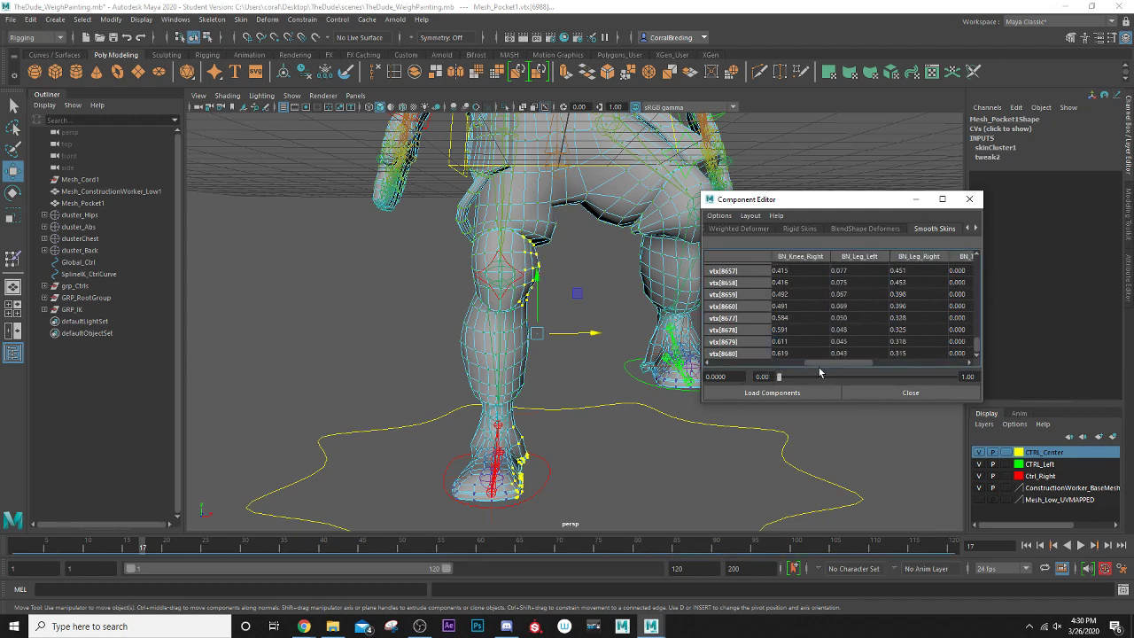
click(856, 271)
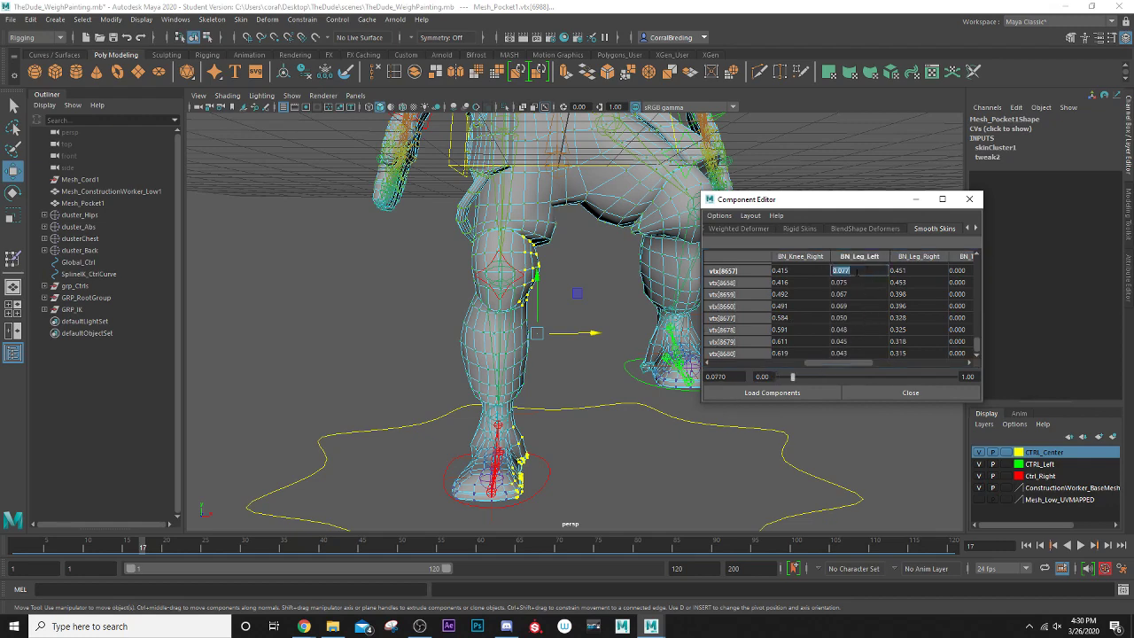
click(977, 358)
shift+click(865, 353)
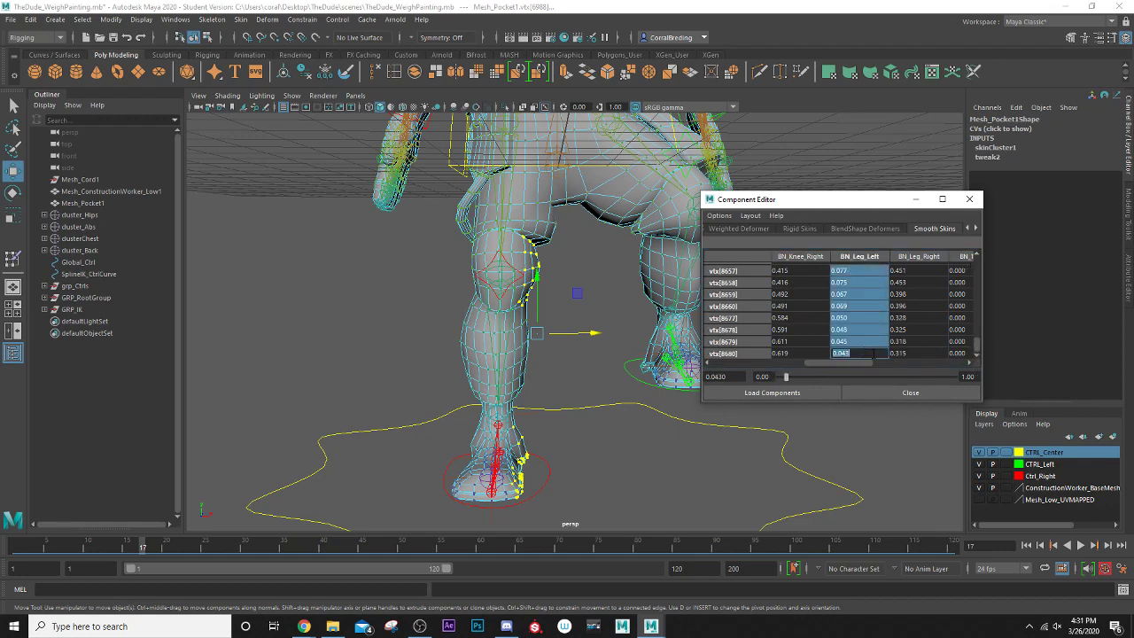
text(0)
key(Return)
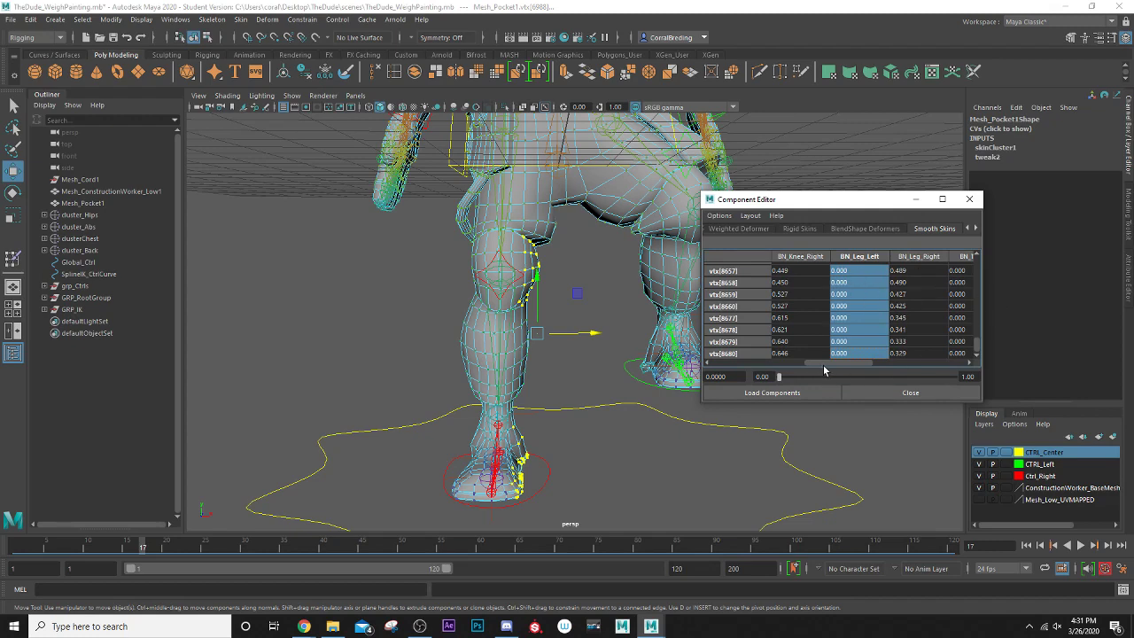
- Set the BN_Leg_Left weights to 0 for the full vertex list, from vtx[6988] through vtx[8680]
drag(835, 365, 846, 365)
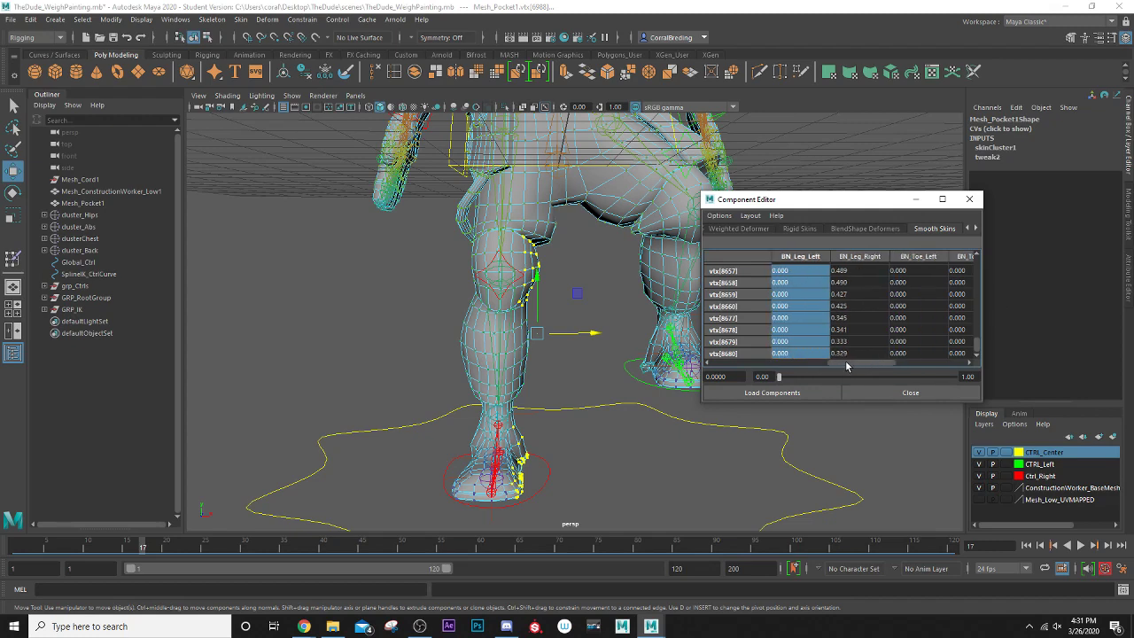
click(904, 271)
drag(978, 351, 974, 196)
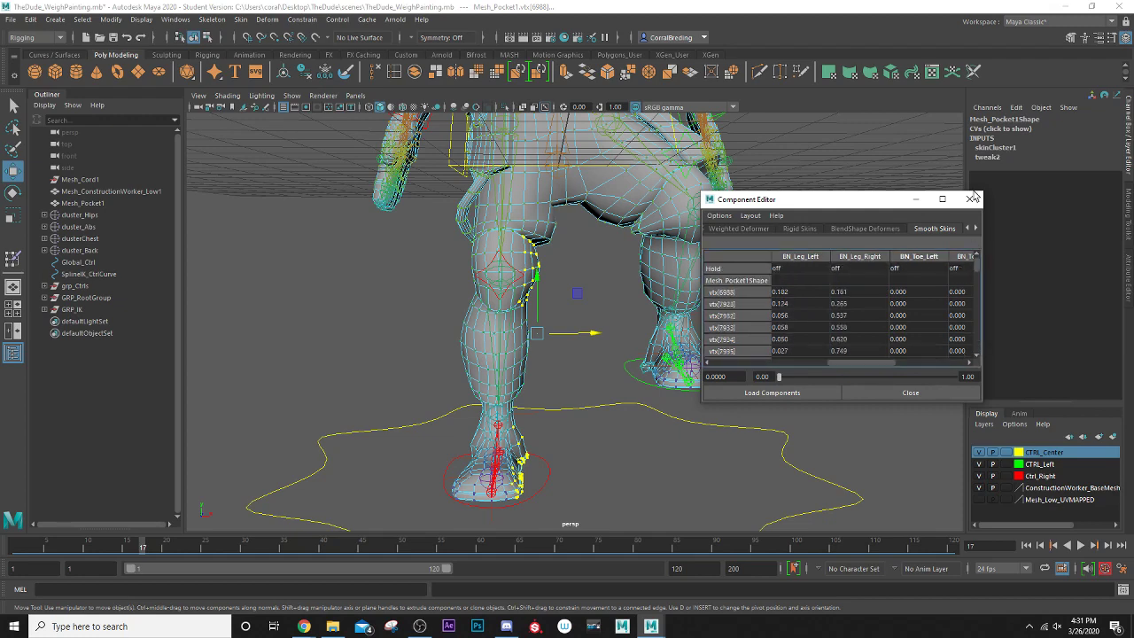
click(780, 292)
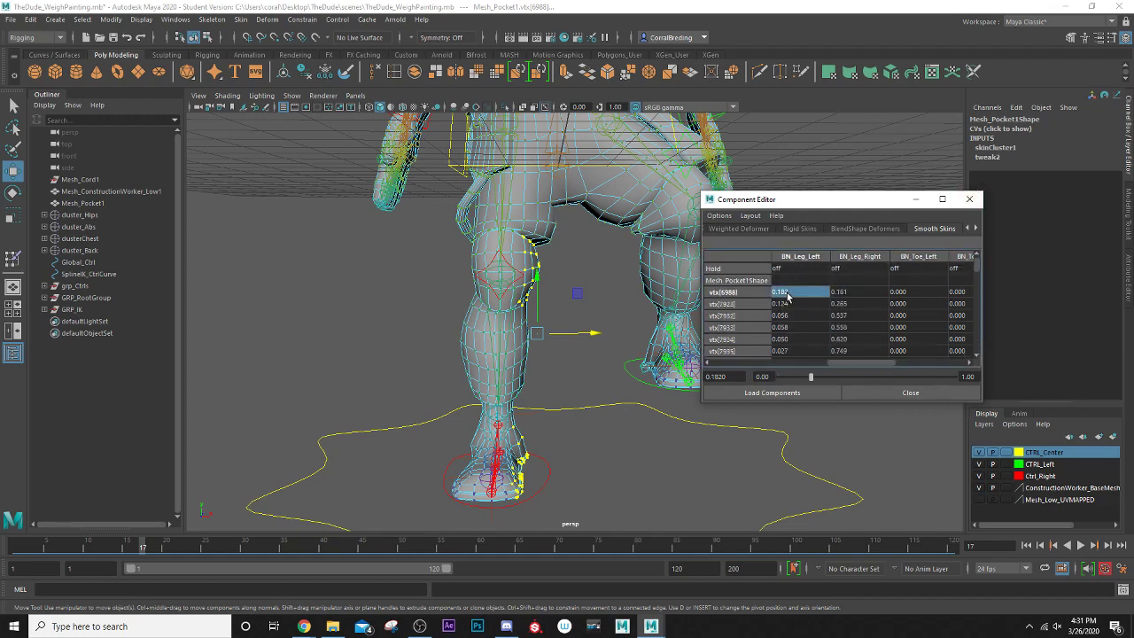
drag(978, 265, 963, 410)
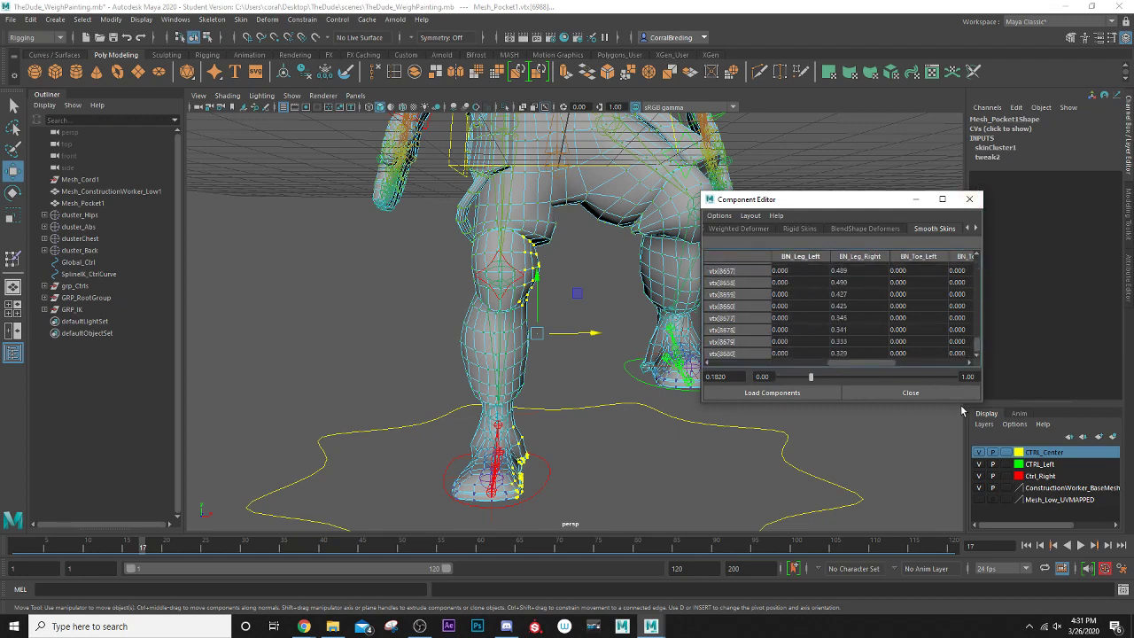
shift+click(800, 354)
text(0)
key(Return)
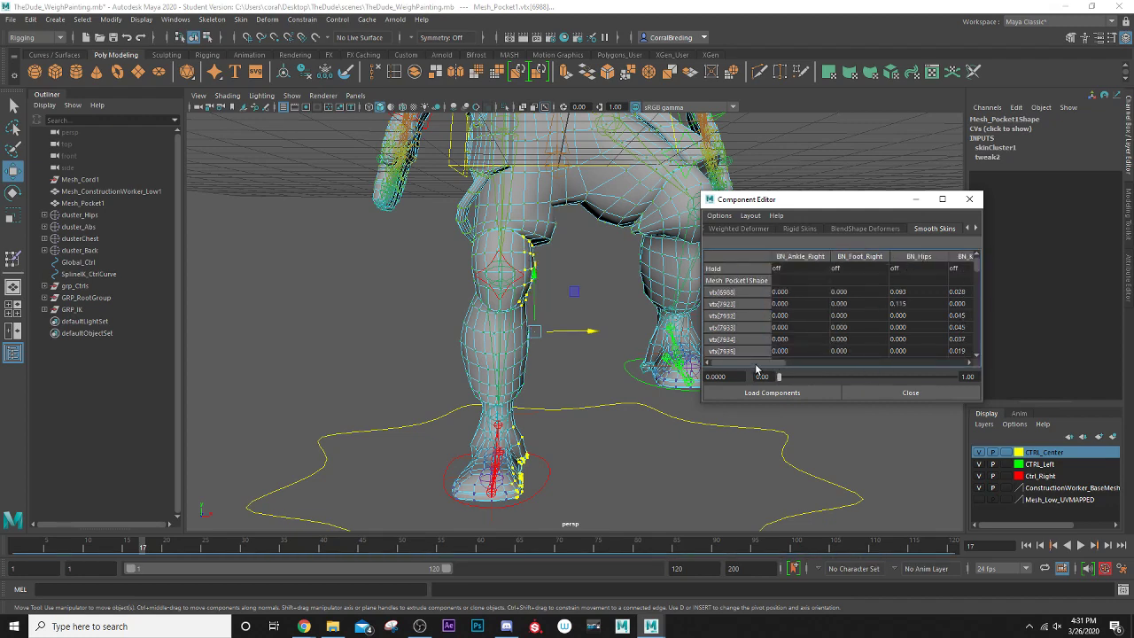
- Set the BN_Knee_Left weights to 0 for the full vertex list, from vtx[6988] through vtx[8680]
drag(755, 365, 816, 371)
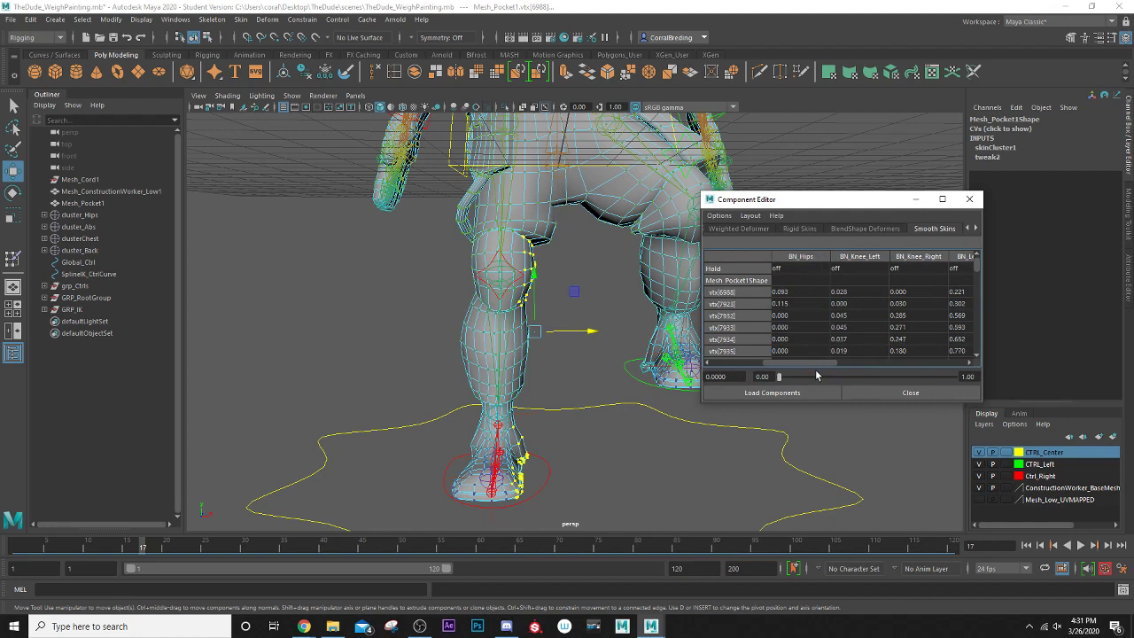
click(852, 293)
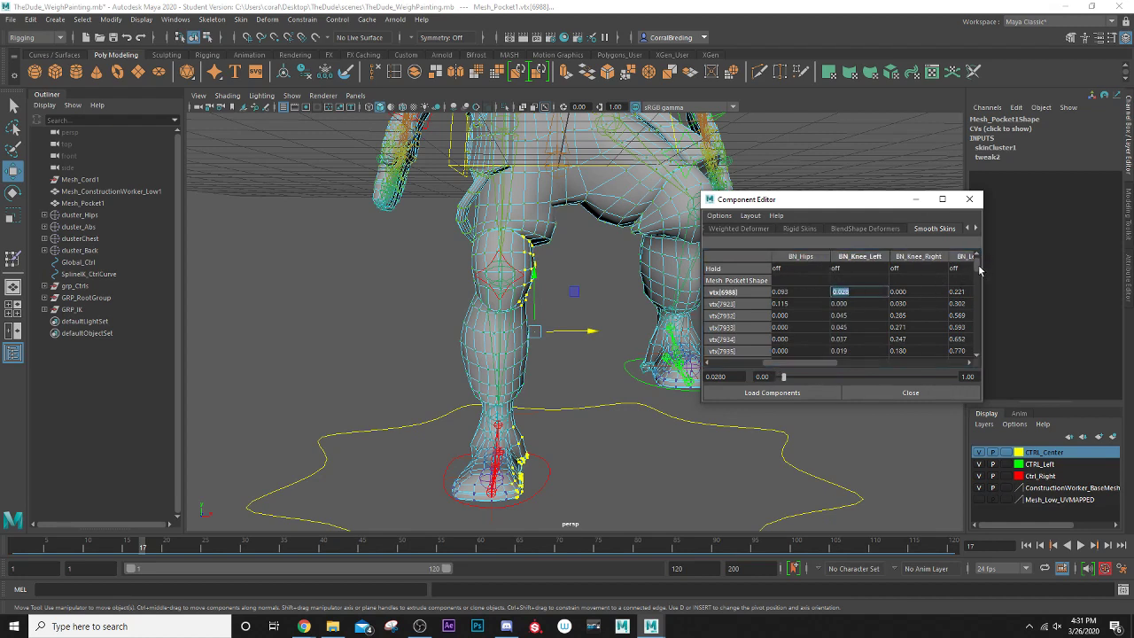
drag(980, 269, 978, 345)
shift+click(883, 355)
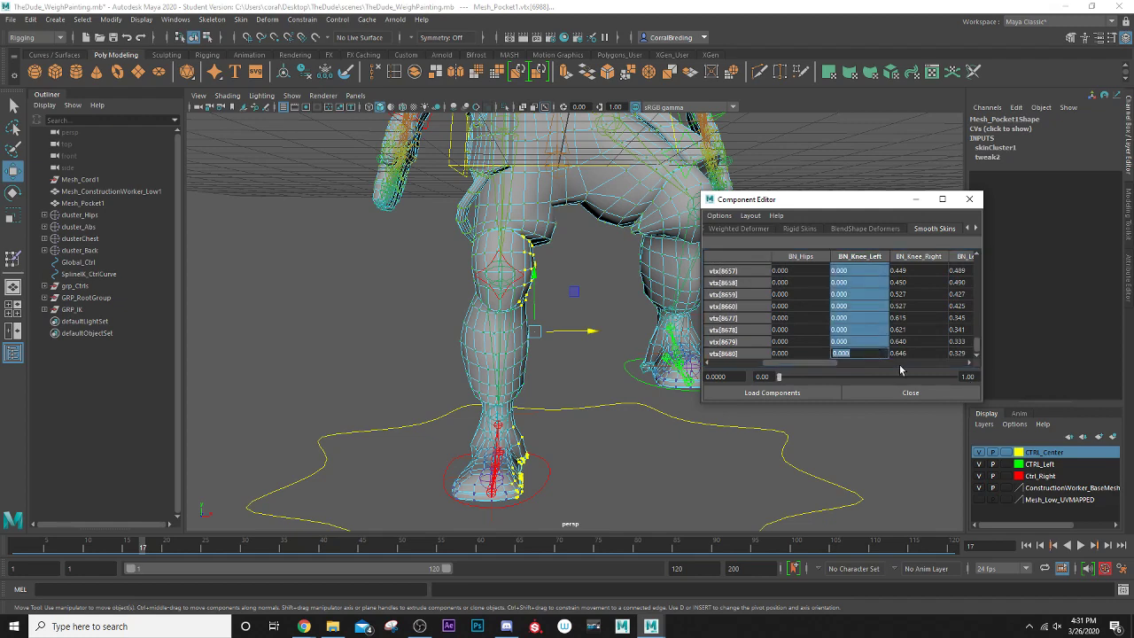
text(0)
key(Return)
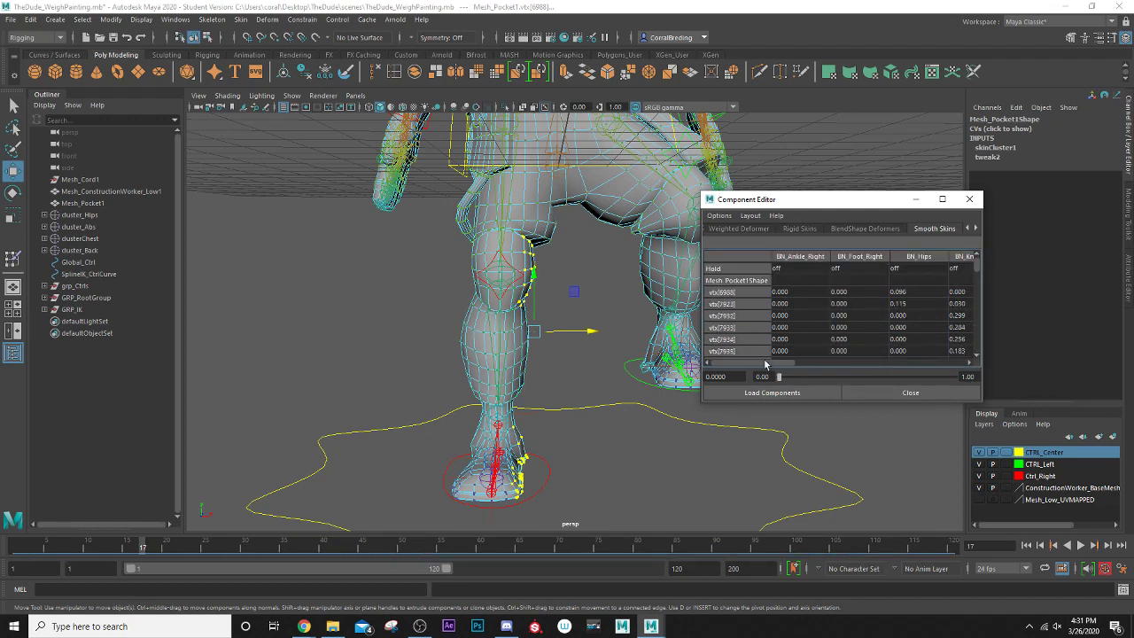
drag(776, 364, 852, 364)
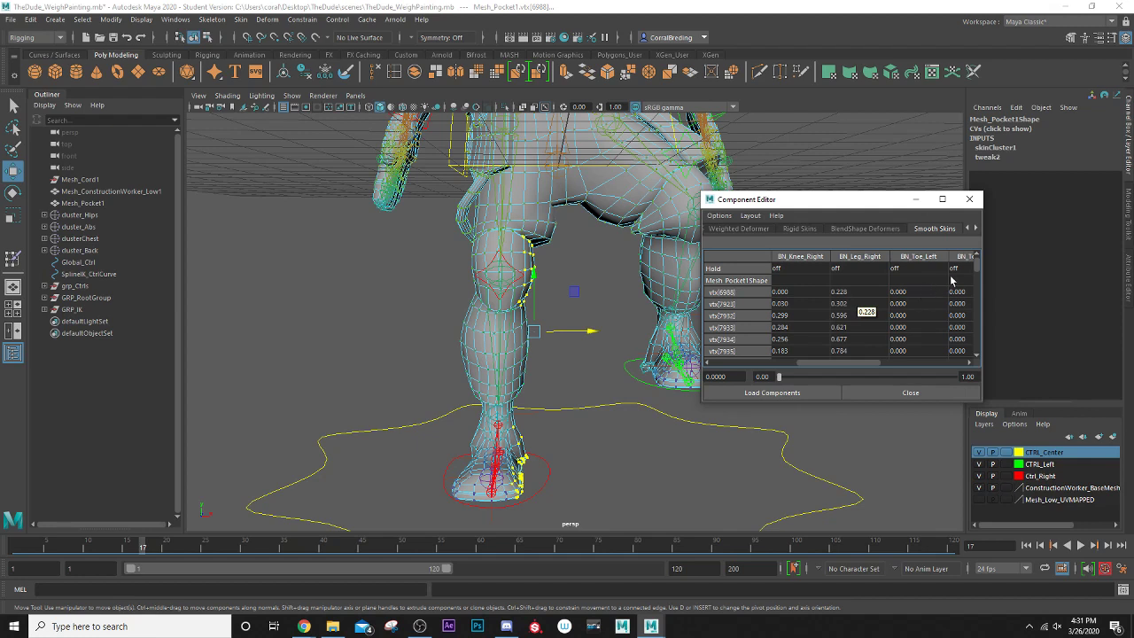
- Set the BN_Toe_Left weights to 0 for the full vertex list, from vtx[6988] through vtx[8680], and close the Component Editor
click(896, 293)
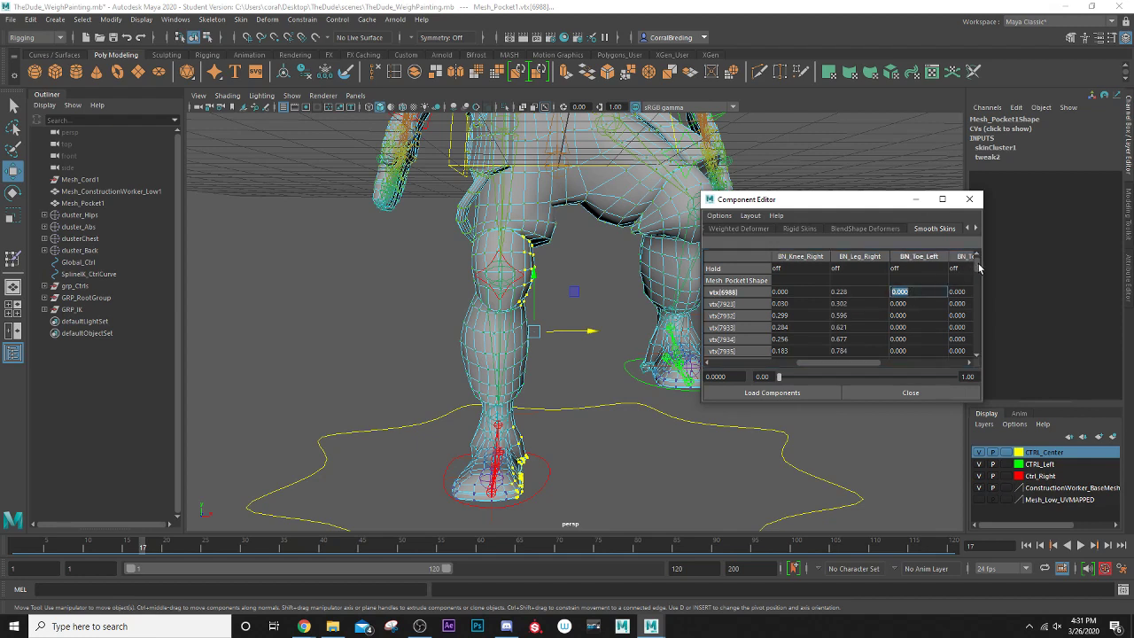
drag(979, 266, 979, 359)
shift+click(937, 353)
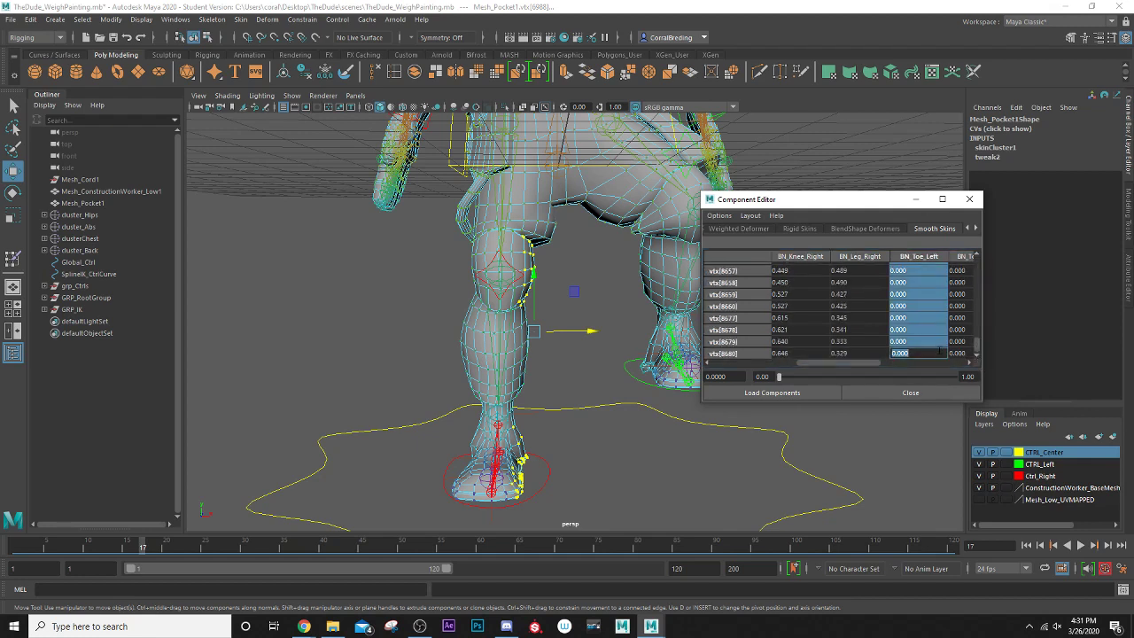
text(0)
key(Return)
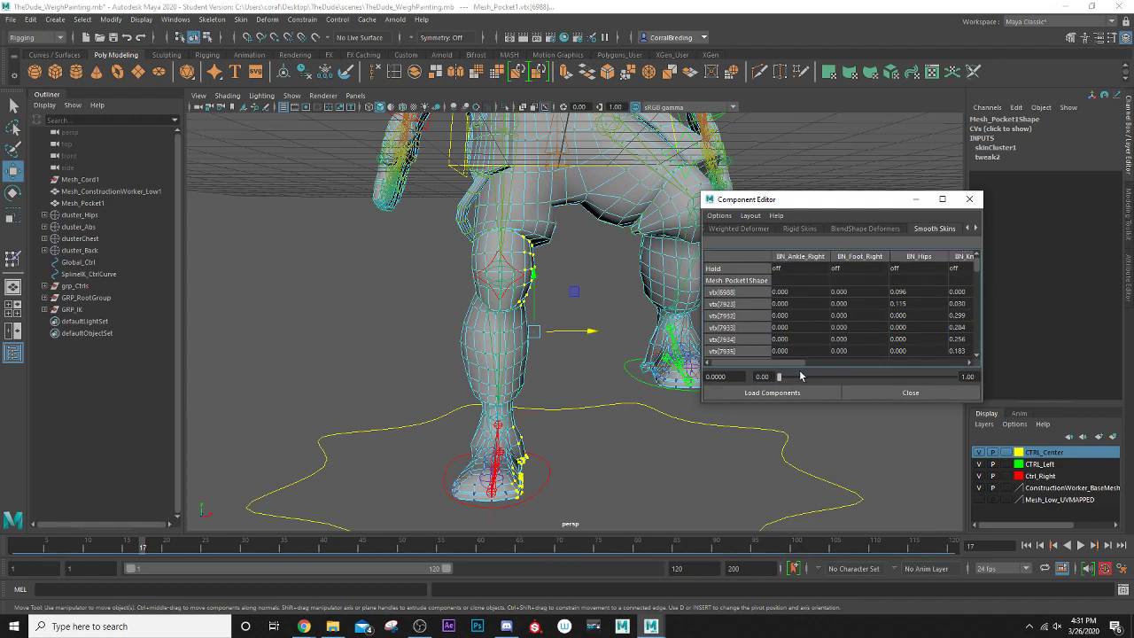
drag(792, 365, 963, 366)
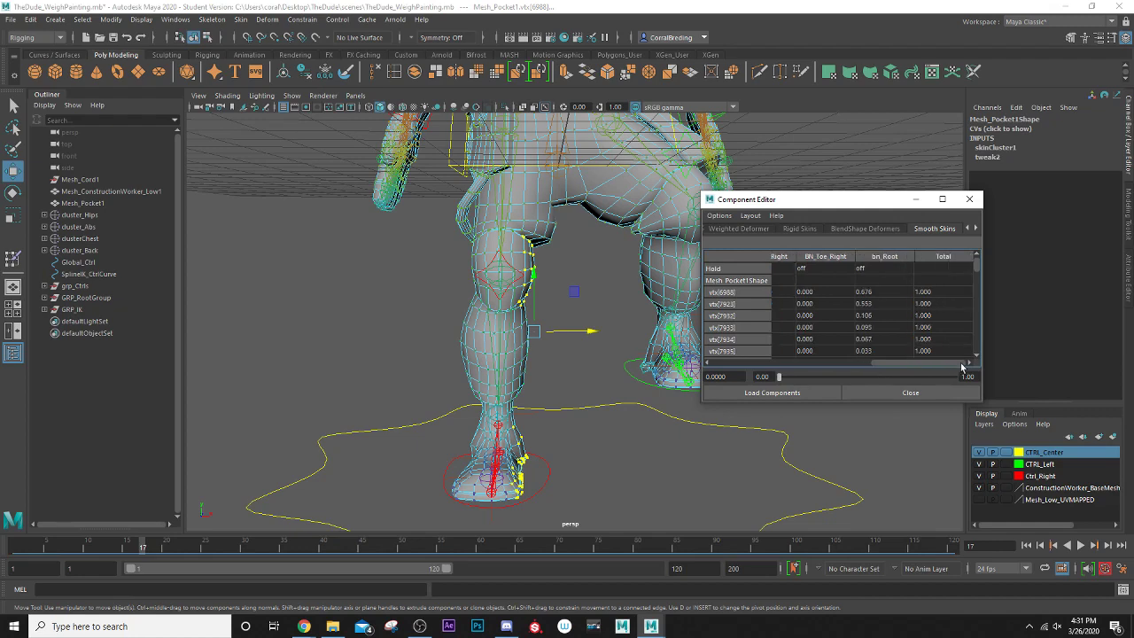
click(969, 198)
- Play the animation and scrub it to frame 61 to check how the right leg deforms
key(alt+v)
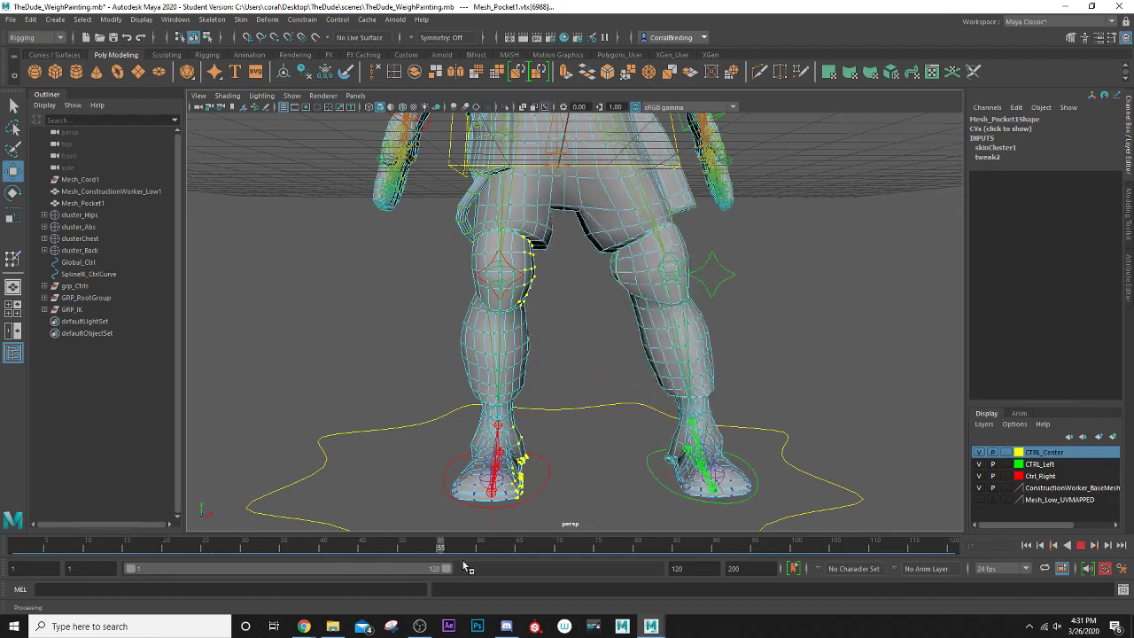
drag(153, 547, 492, 571)
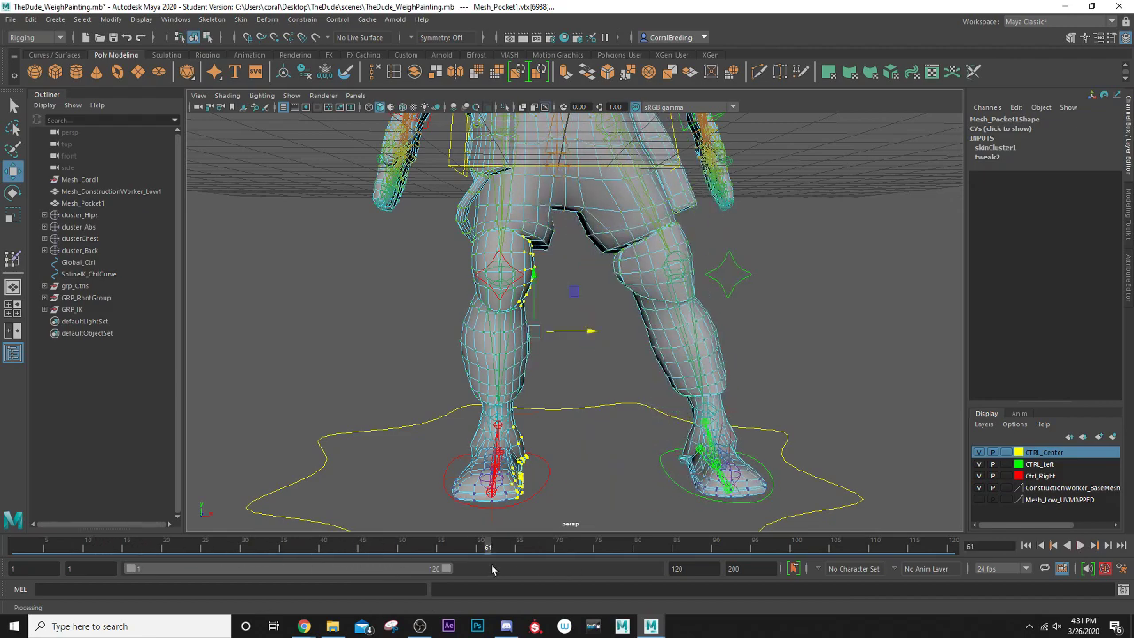
alt+drag(551, 428, 499, 371)
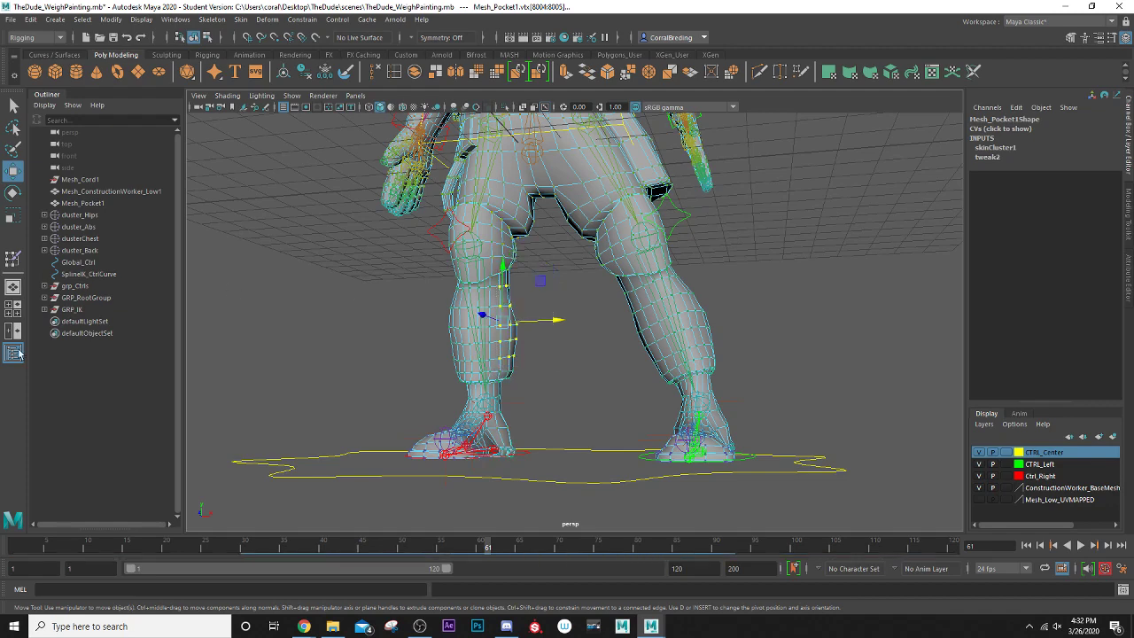
- Open the Component Editor for the right inner-calf vertices and set the BN_Ankle_Left weights to 0 from vtx[8004] through vtx[8505]
click(175, 18)
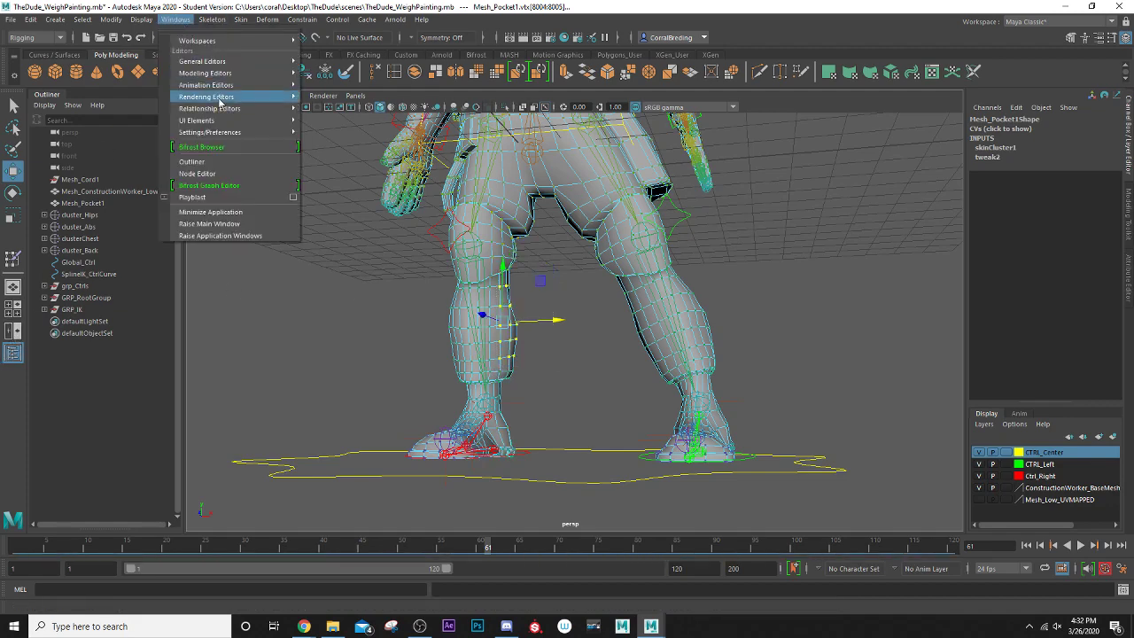
mouse_move(252, 69)
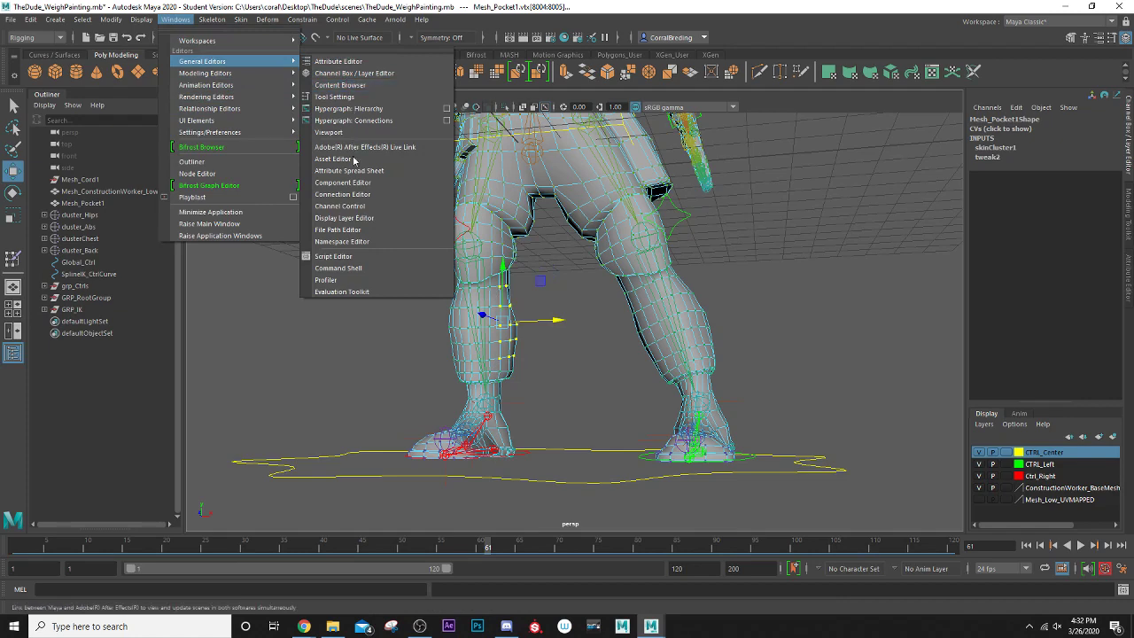
click(354, 185)
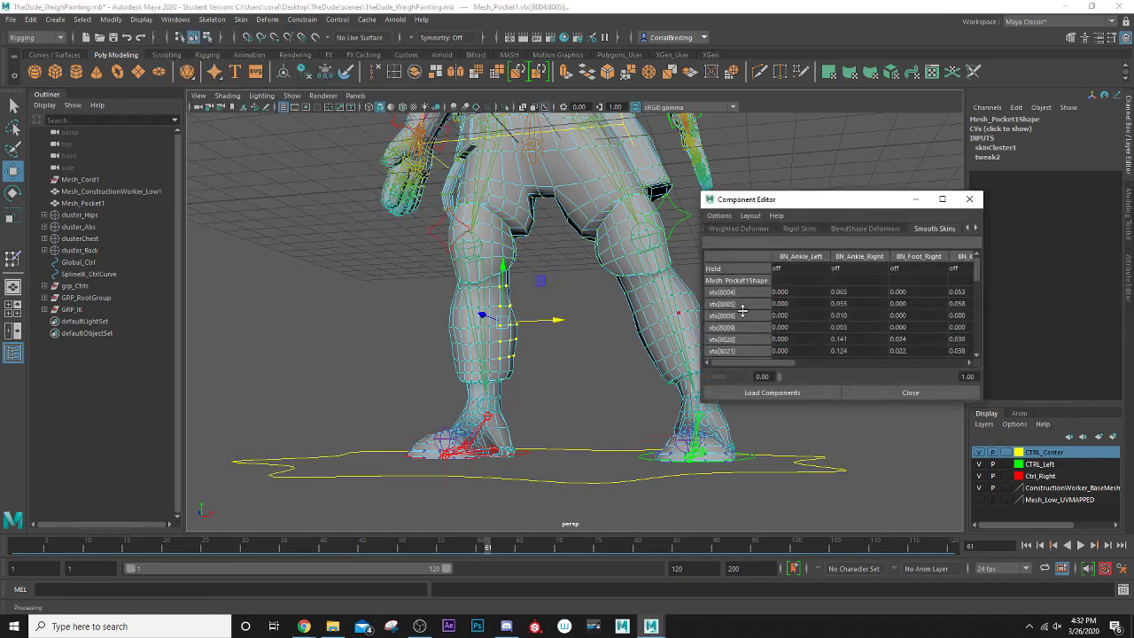
click(791, 292)
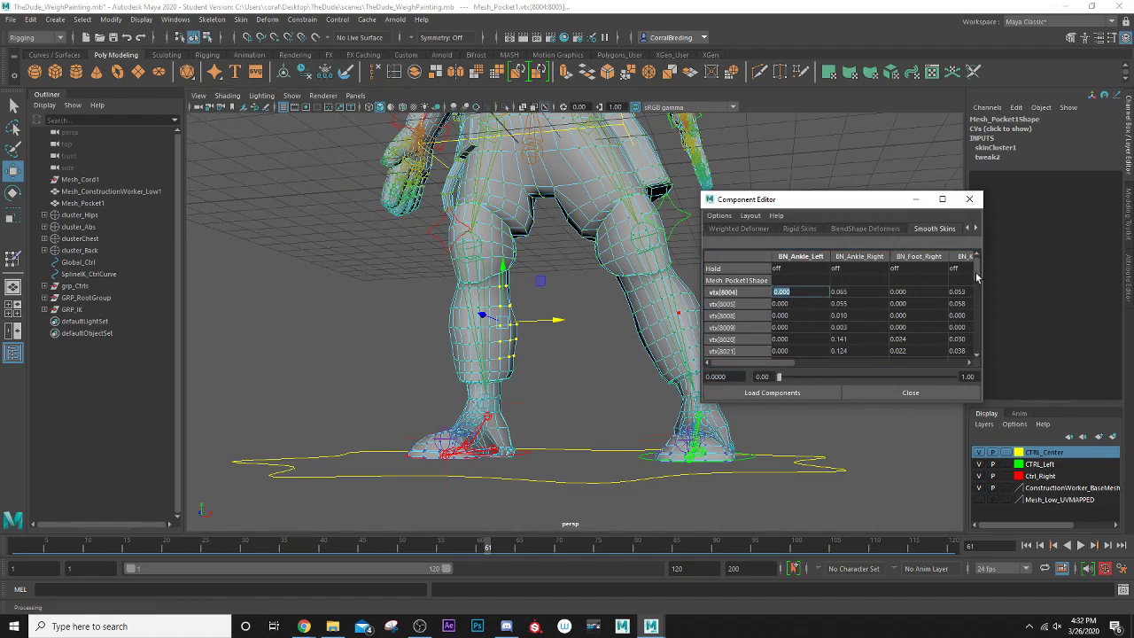
drag(977, 277, 979, 381)
shift+click(802, 354)
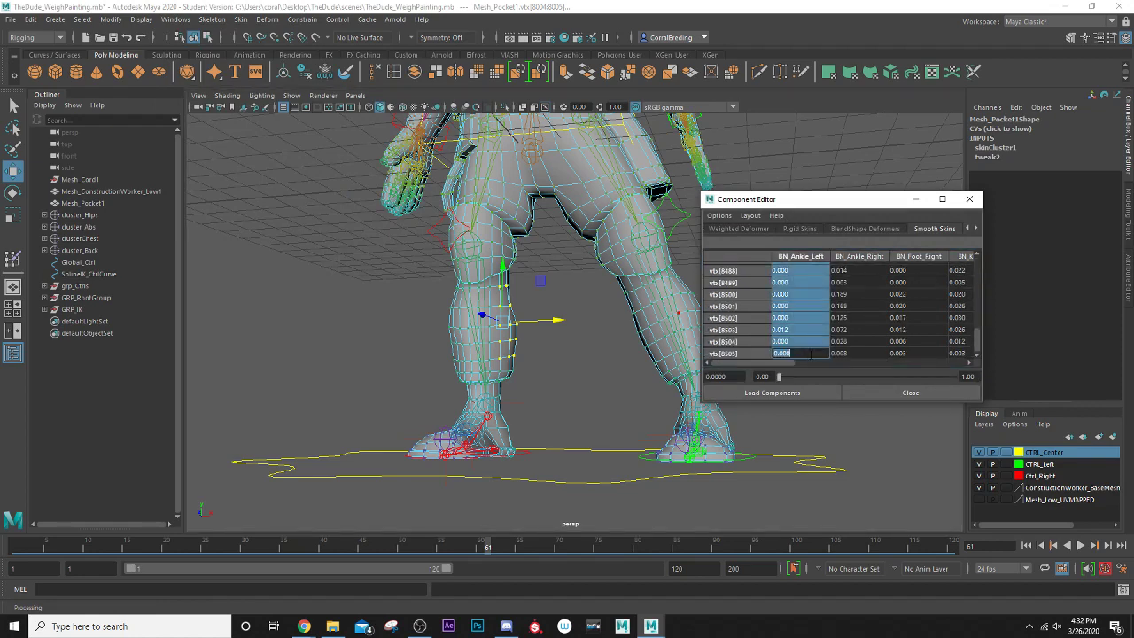
text(0)
key(Return)
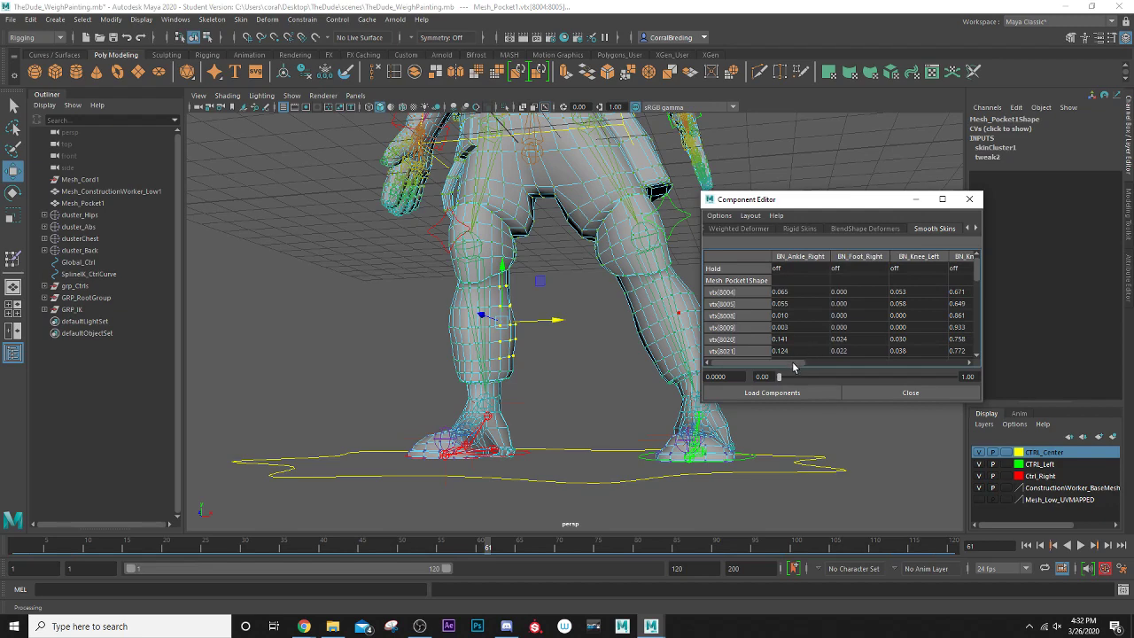
- Set the BN_Leg_Left and BN_Leg_Right weights to 0 for all listed vertices from vtx[8004] through vtx[8505]
drag(793, 366, 886, 363)
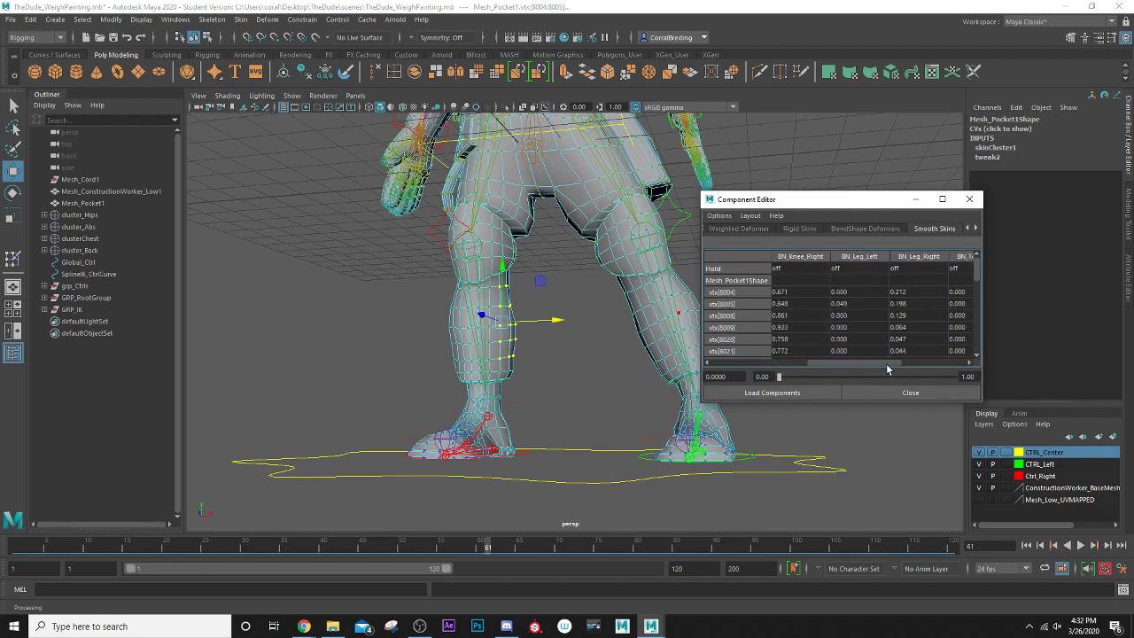
click(842, 291)
drag(978, 278, 981, 355)
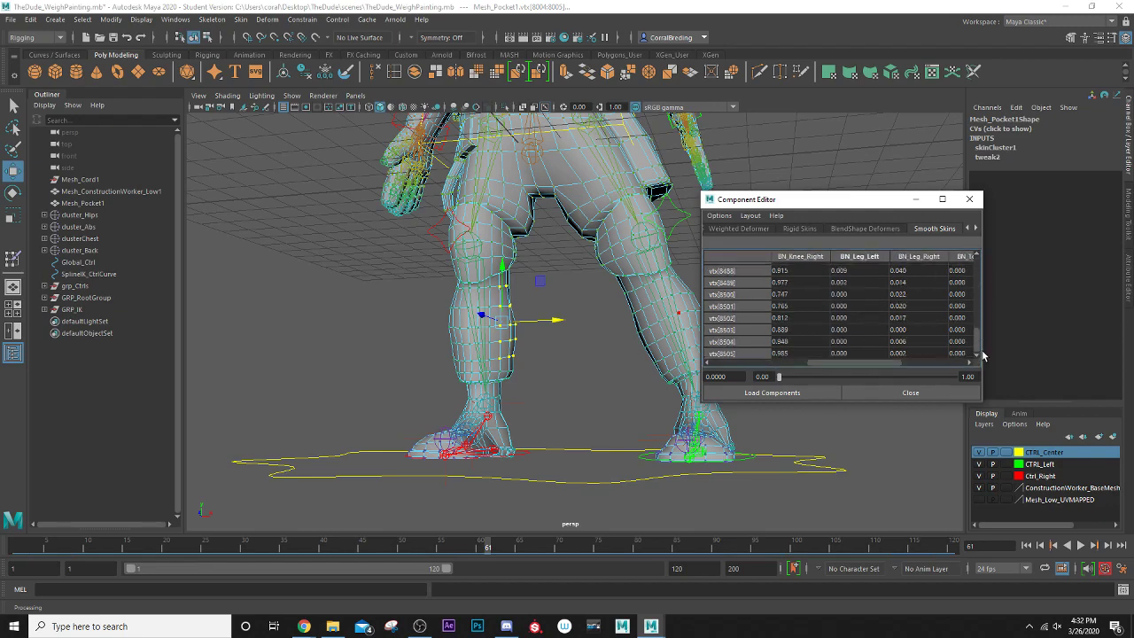
shift+click(923, 354)
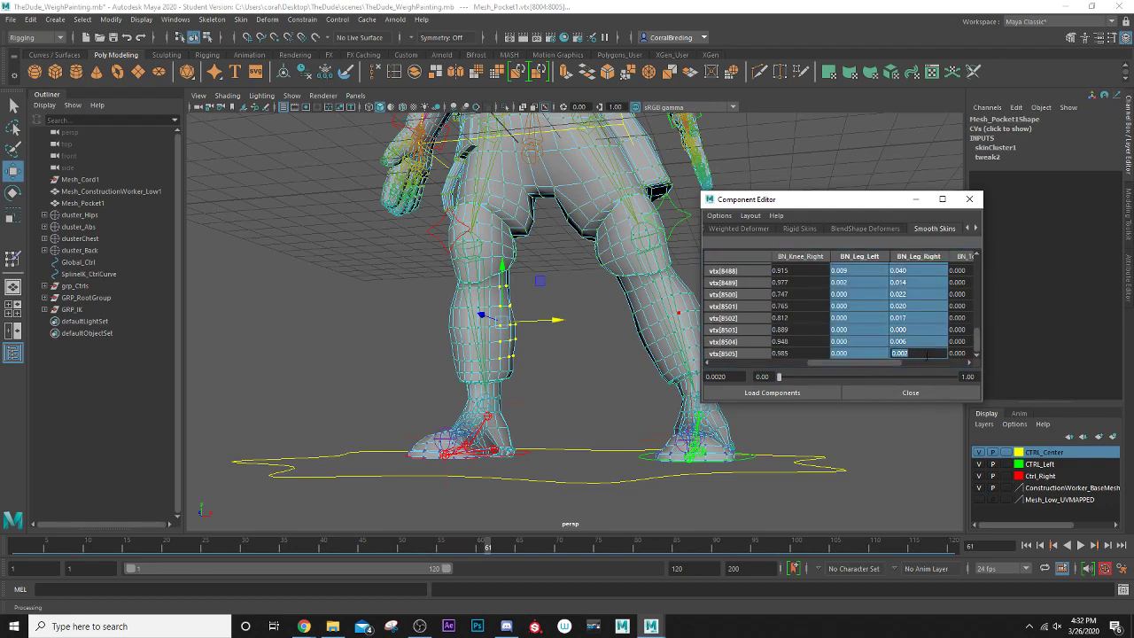
text(0)
key(Return)
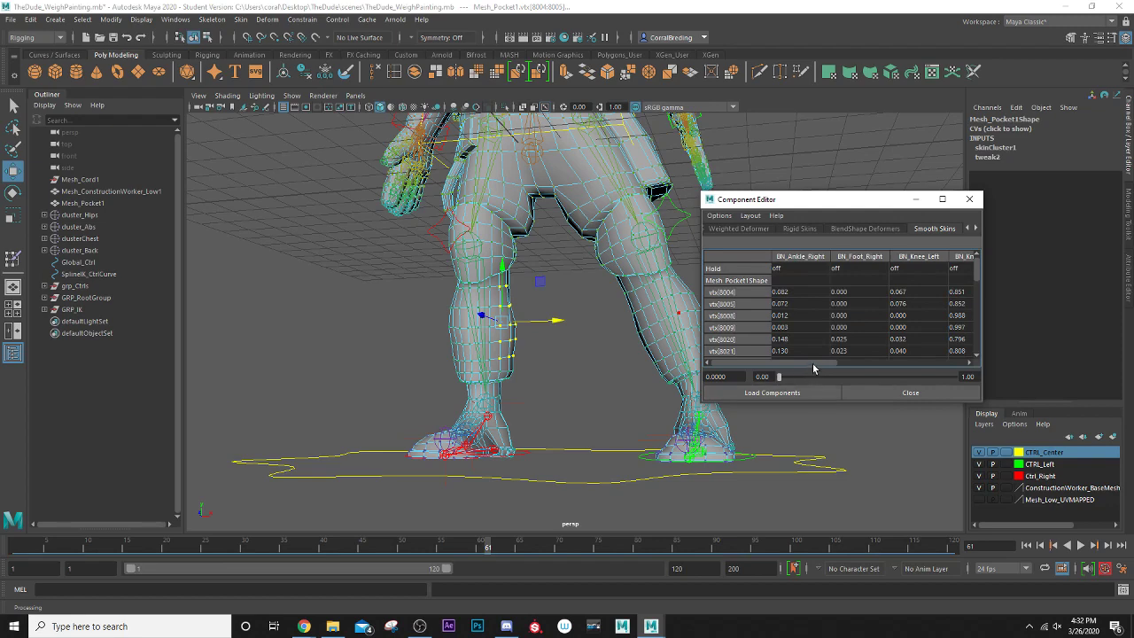
- Set the BN_Knee_Left weights to 0 for all listed vertices from vtx[8004] through vtx[8505]
click(833, 363)
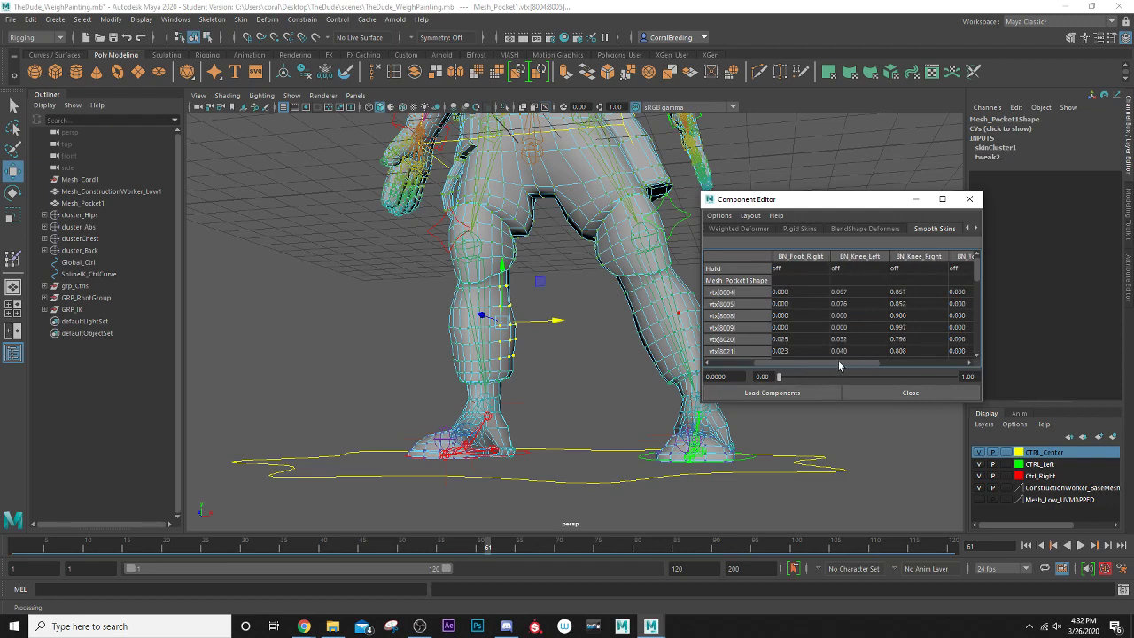
click(862, 291)
drag(977, 270, 963, 385)
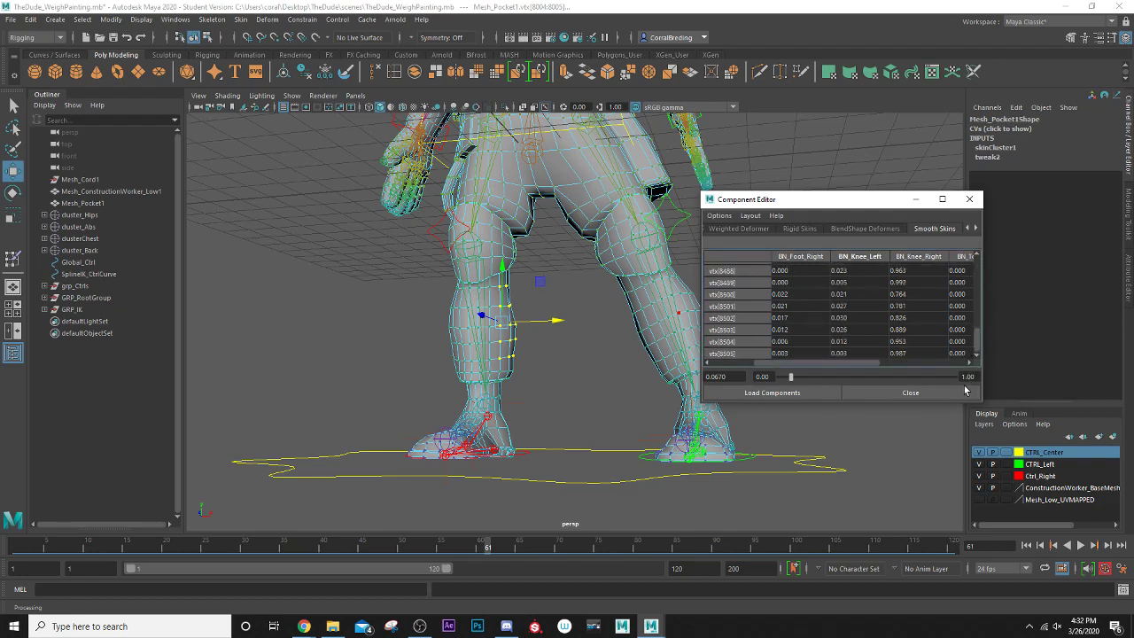
shift+click(860, 353)
text(0)
key(Return)
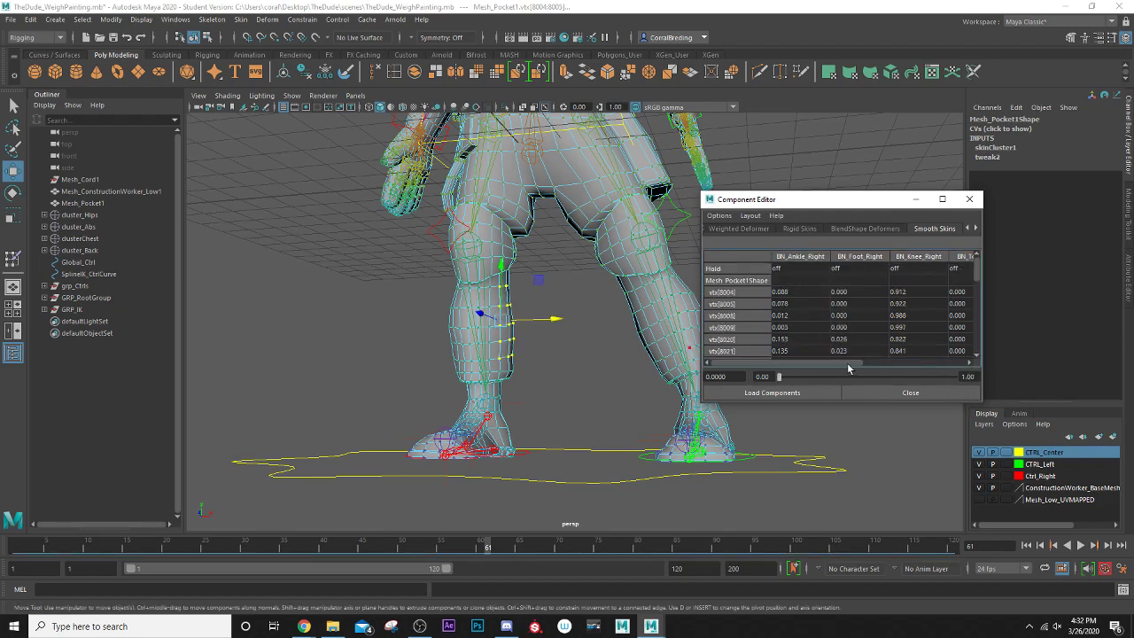
drag(848, 365, 903, 365)
- Scrub the animation back to frame 1 and select a single vertex on the inner side of the left knee
drag(208, 547, 227, 564)
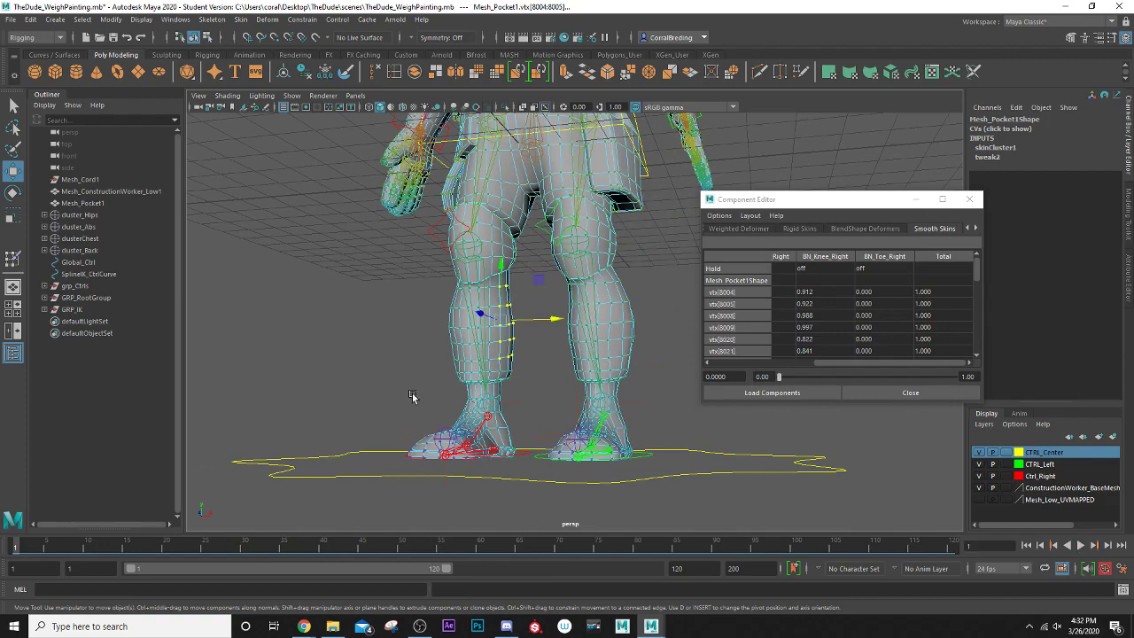
scroll(425, 368, down, 3)
alt+drag(441, 337, 514, 338)
scroll(486, 330, up, 3)
alt+drag(584, 273, 549, 265)
click(605, 278)
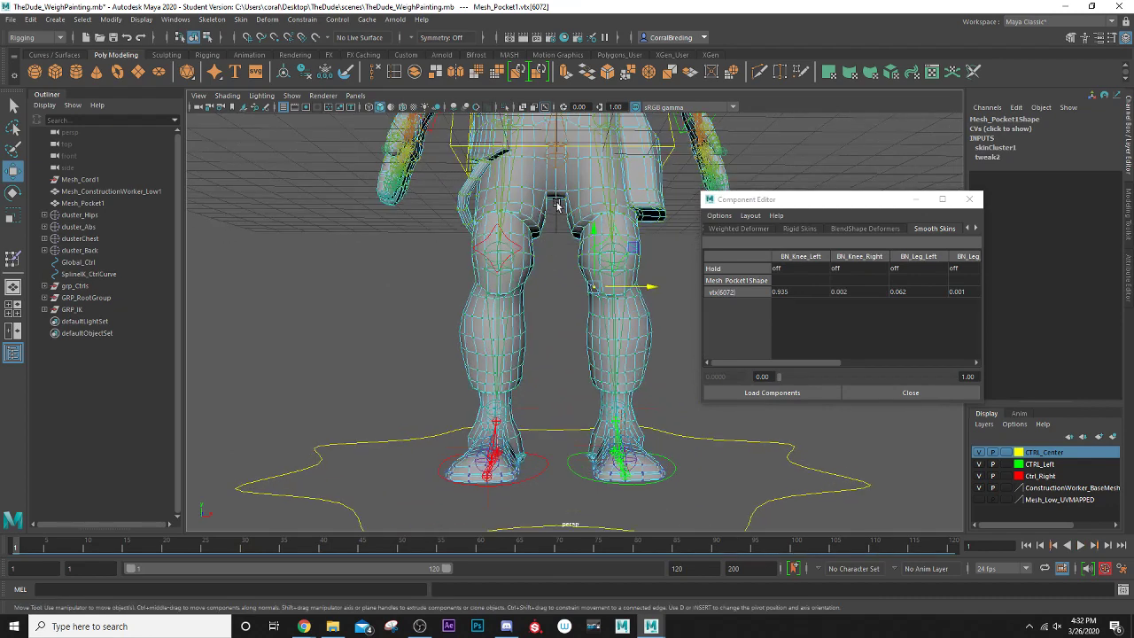
- Try to marquee-select the inner vertices of the left leg in vertex mode
drag(556, 196, 610, 494)
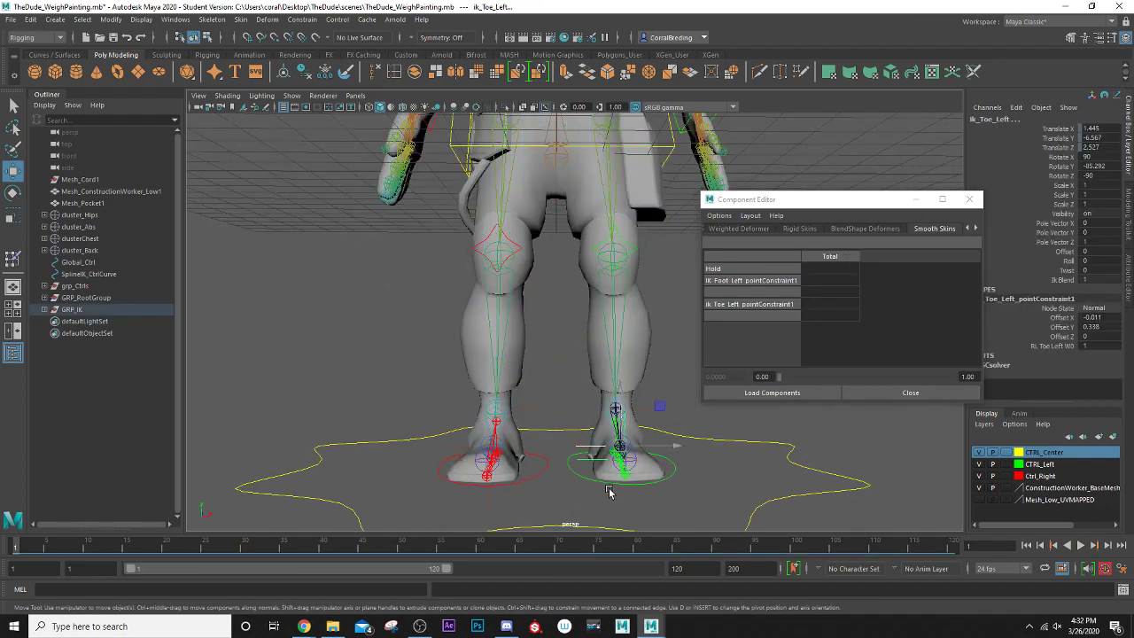
click(581, 275)
right_drag(581, 275, 545, 272)
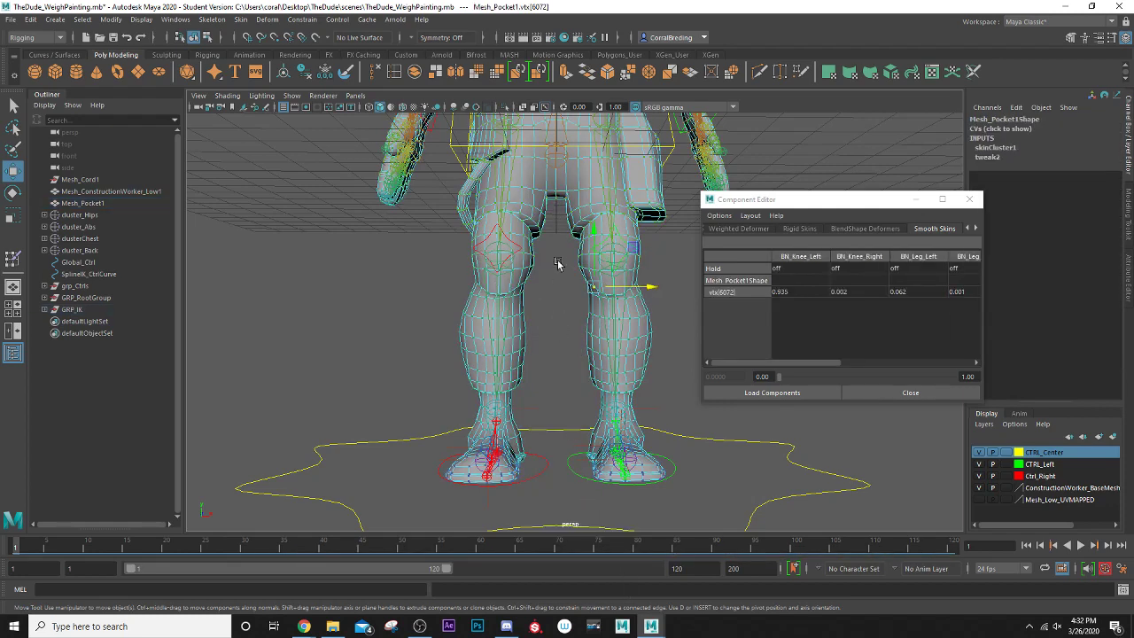
drag(562, 239, 598, 499)
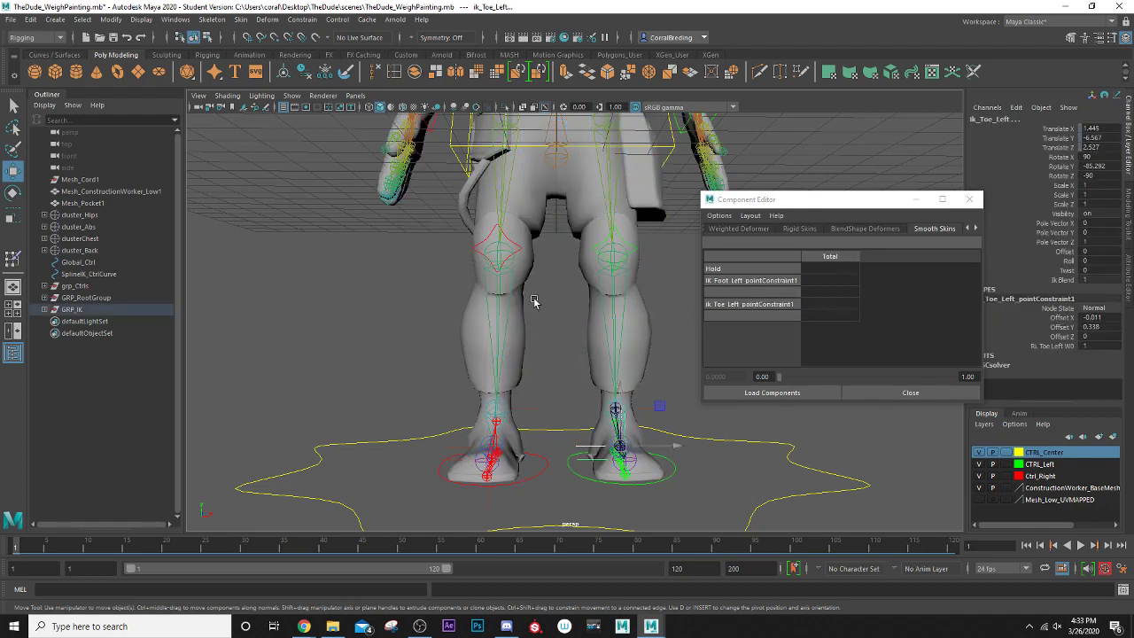
- Hide the joints in the viewport and try again to marquee-select the left leg's inner vertices
click(291, 95)
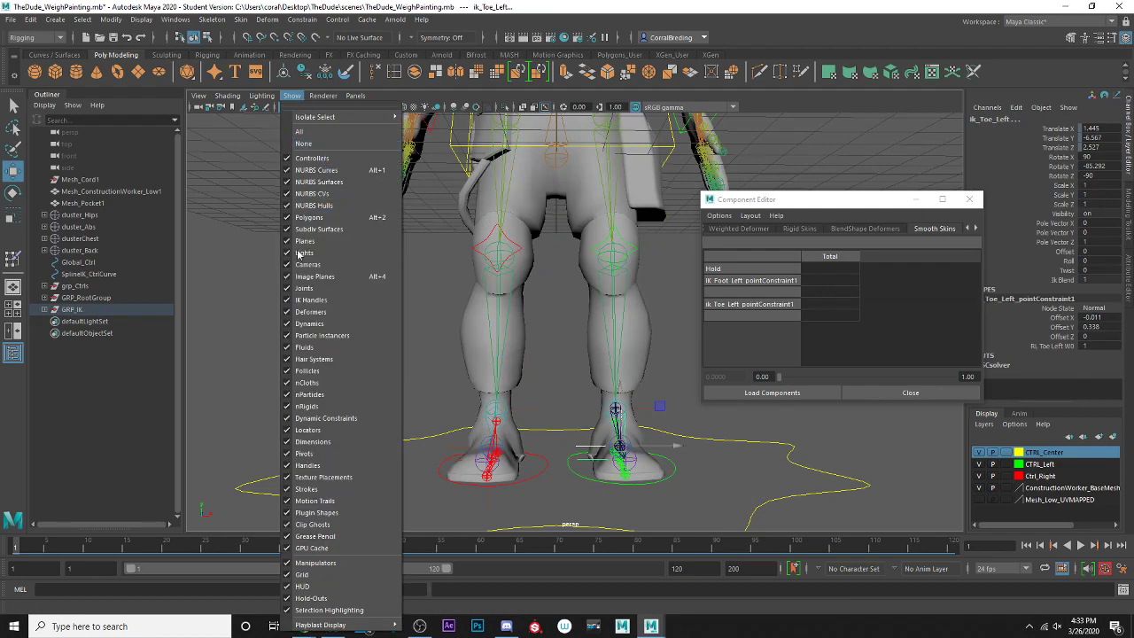
click(303, 288)
click(567, 199)
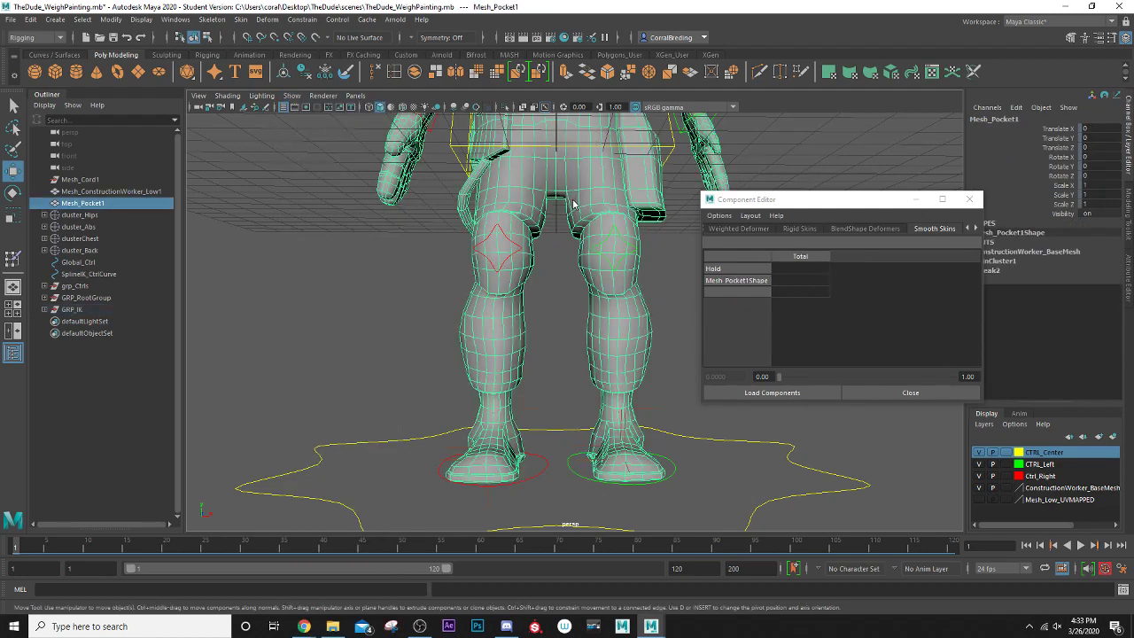
right_drag(567, 198, 551, 180)
drag(552, 186, 618, 511)
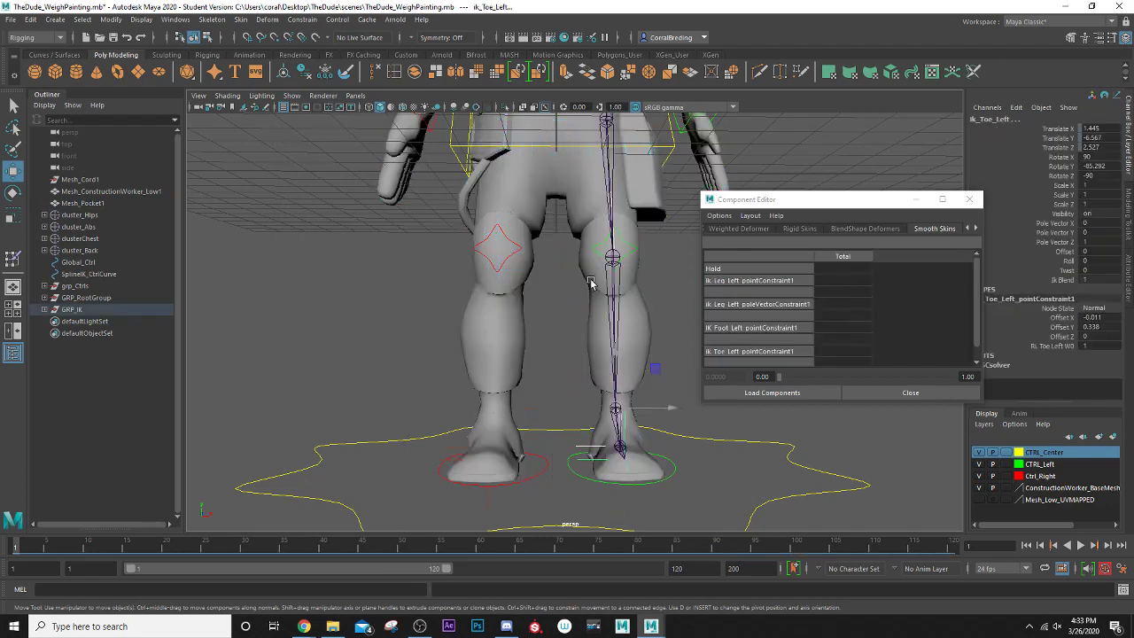
- Exit the Paint Skin Weights tool to the Select tool and retry the marquee selection of the inner left-leg vertices
click(591, 282)
right_drag(594, 259, 531, 237)
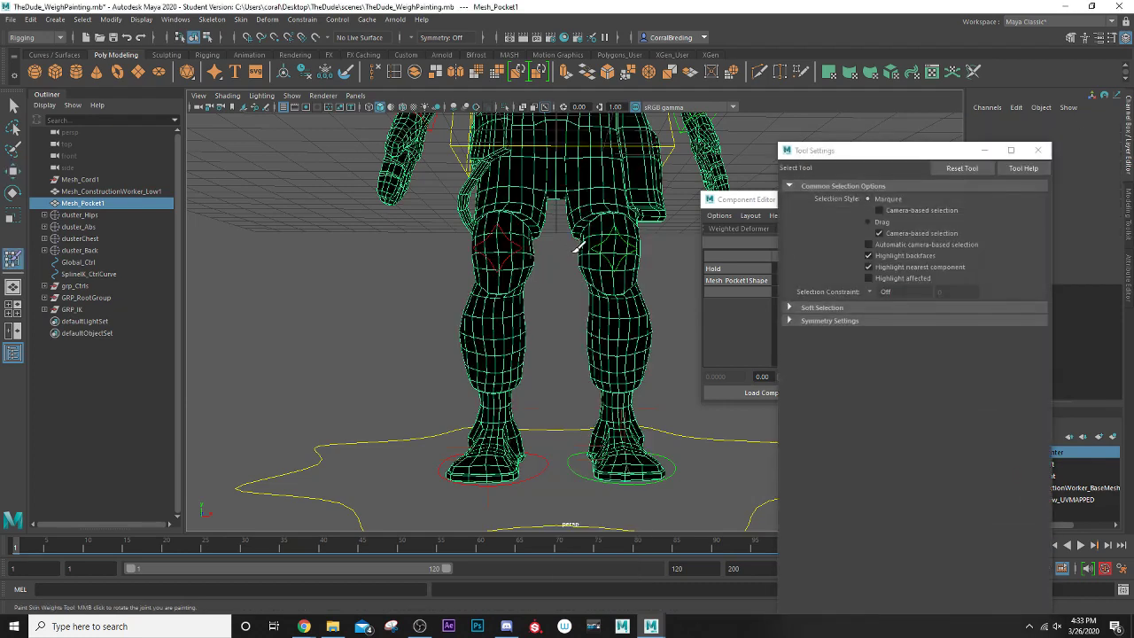
click(1037, 150)
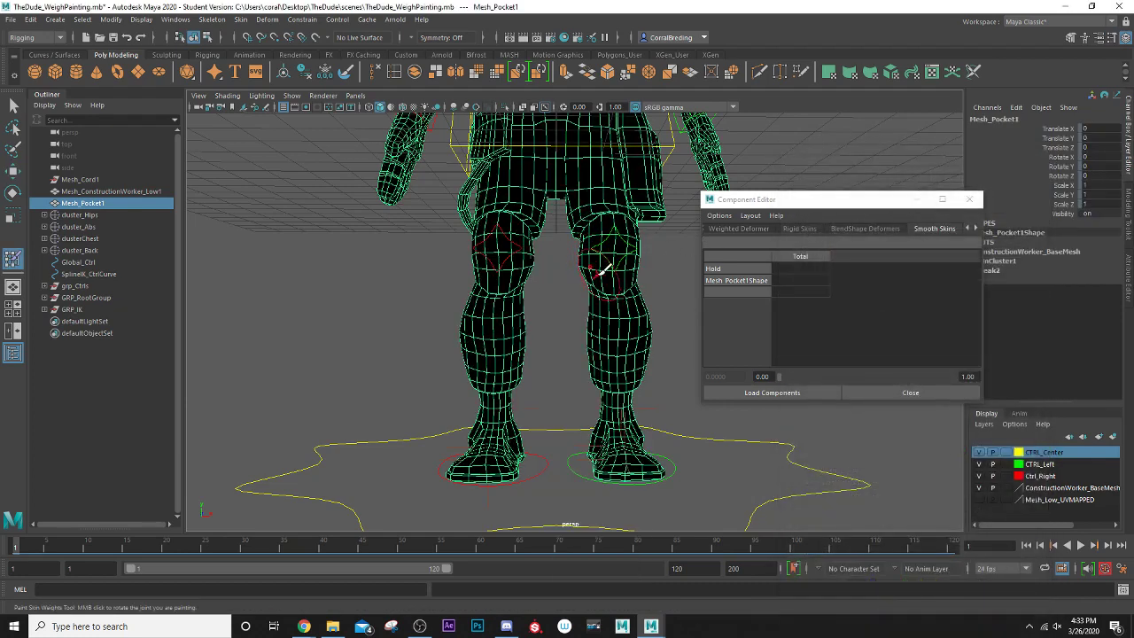
key(q)
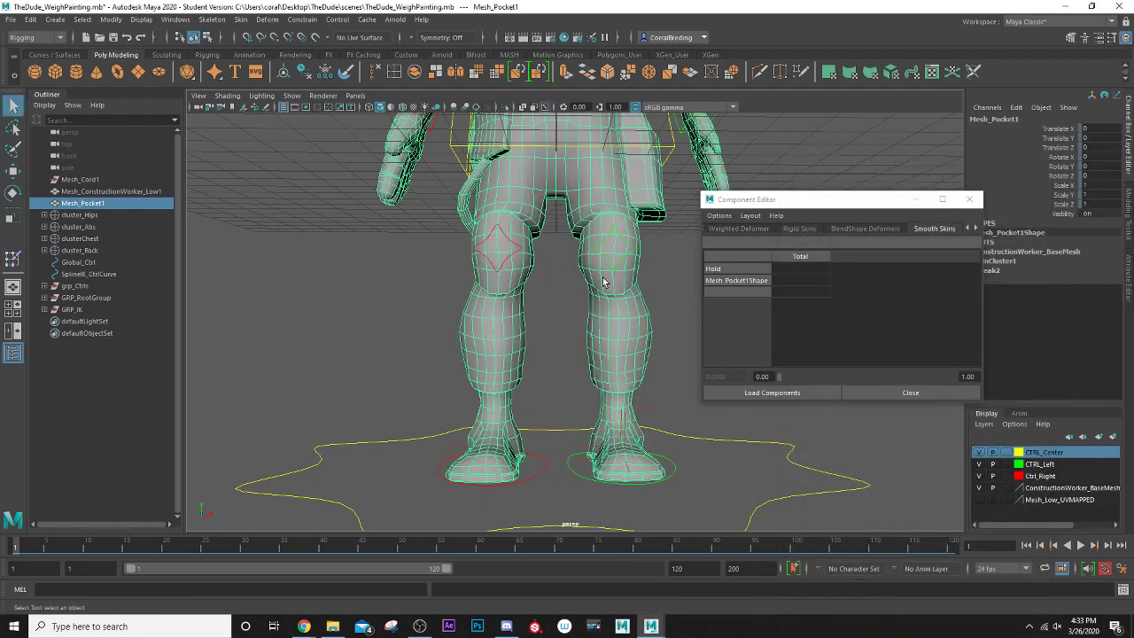
right_drag(588, 266, 564, 259)
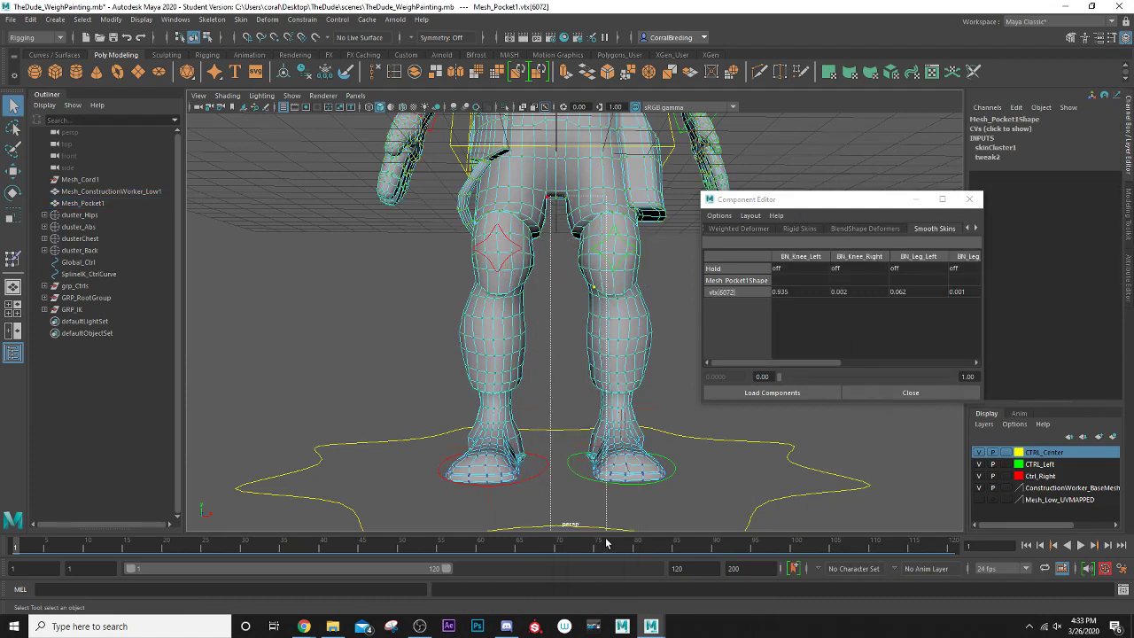
drag(608, 539, 610, 538)
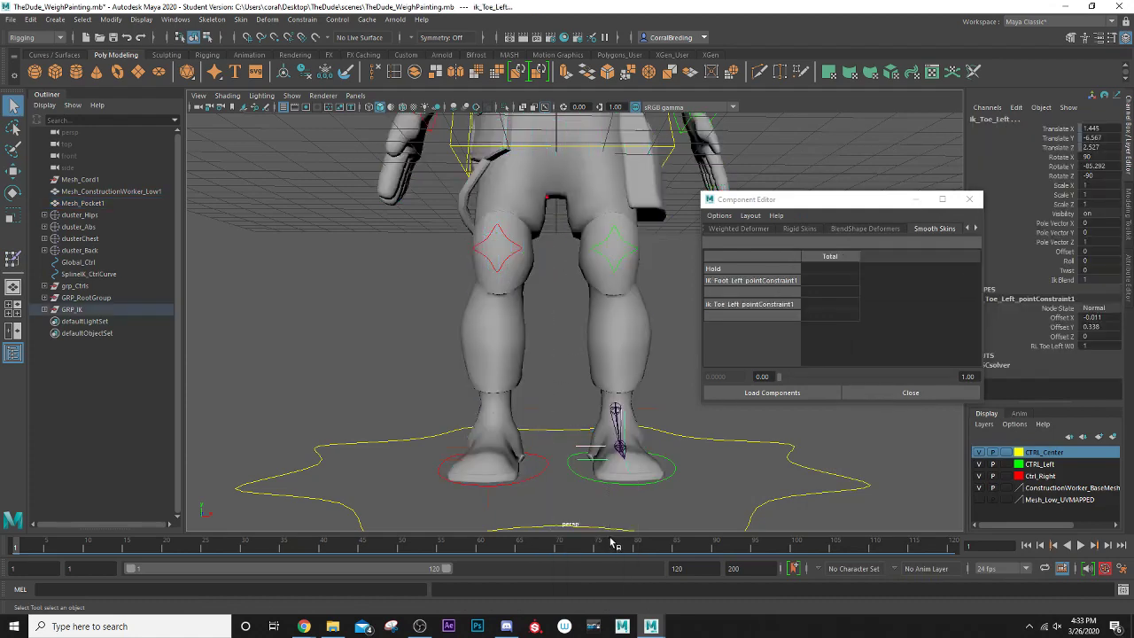
- Isolate Mesh_Pocket1 in the viewport and marquee-select the left leg's inner vertices from the upper thigh down to the foot
click(601, 354)
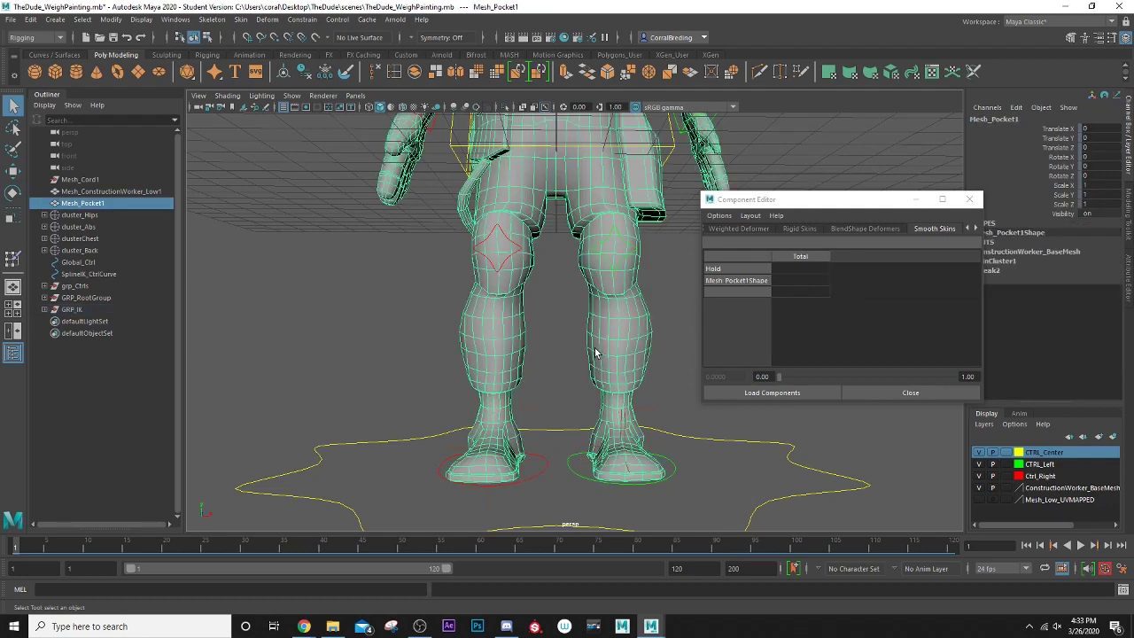
click(506, 108)
right_drag(601, 252, 549, 250)
drag(561, 193, 618, 516)
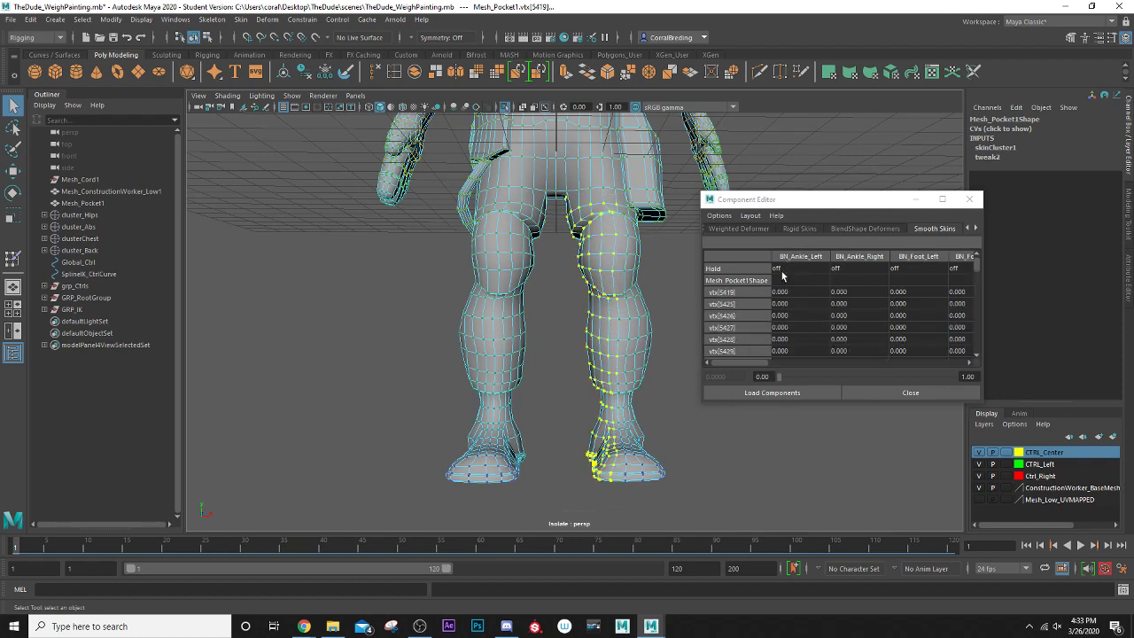
- Set the BN_Ankle_Right smooth-skin weight to 0 for all selected inner left-leg vertices in the Component Editor
click(852, 292)
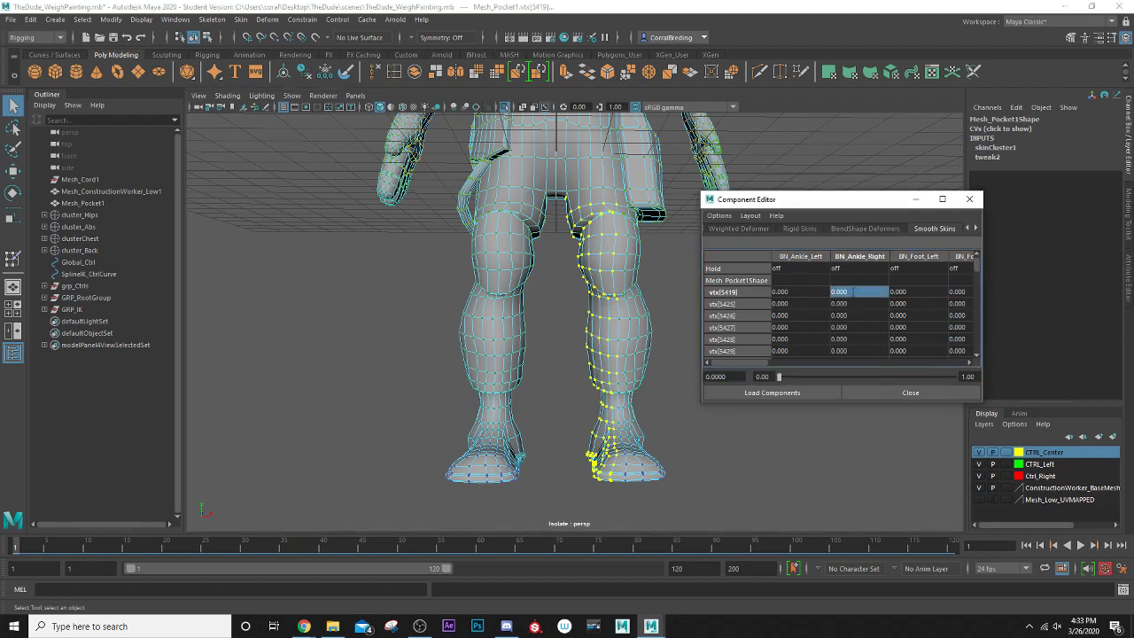
drag(978, 266, 964, 397)
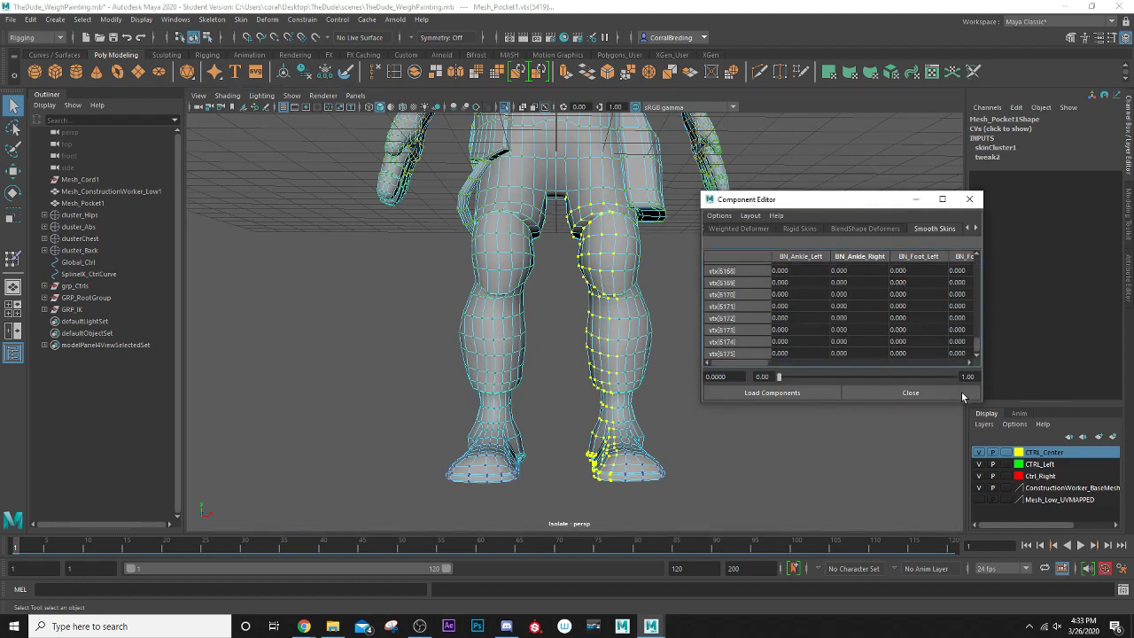
shift+click(841, 353)
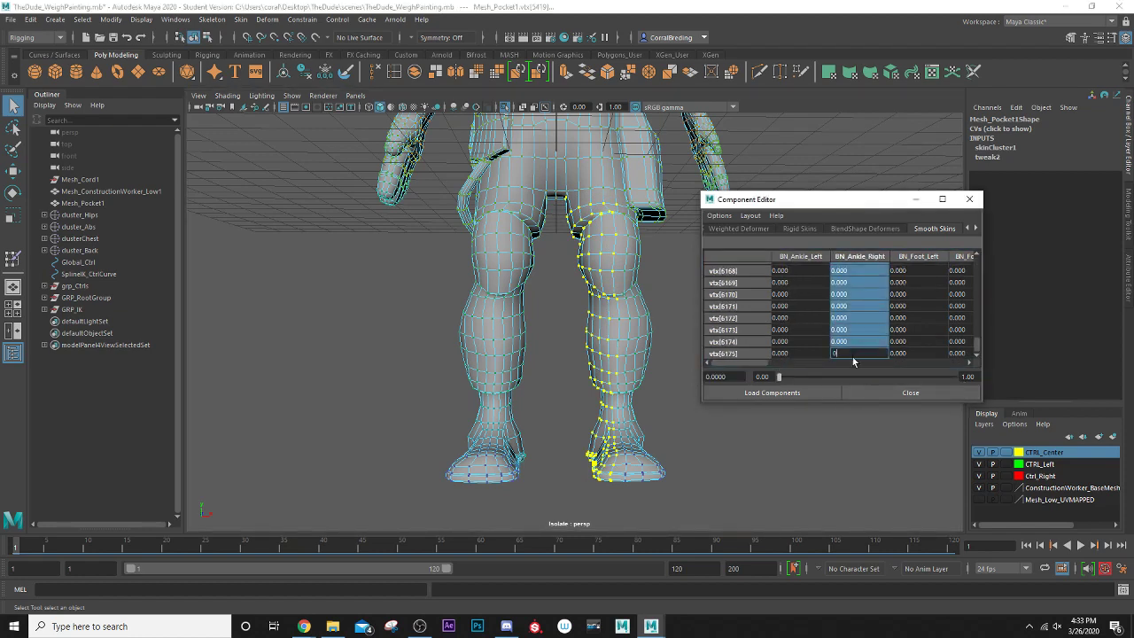
text(0)
key(Return)
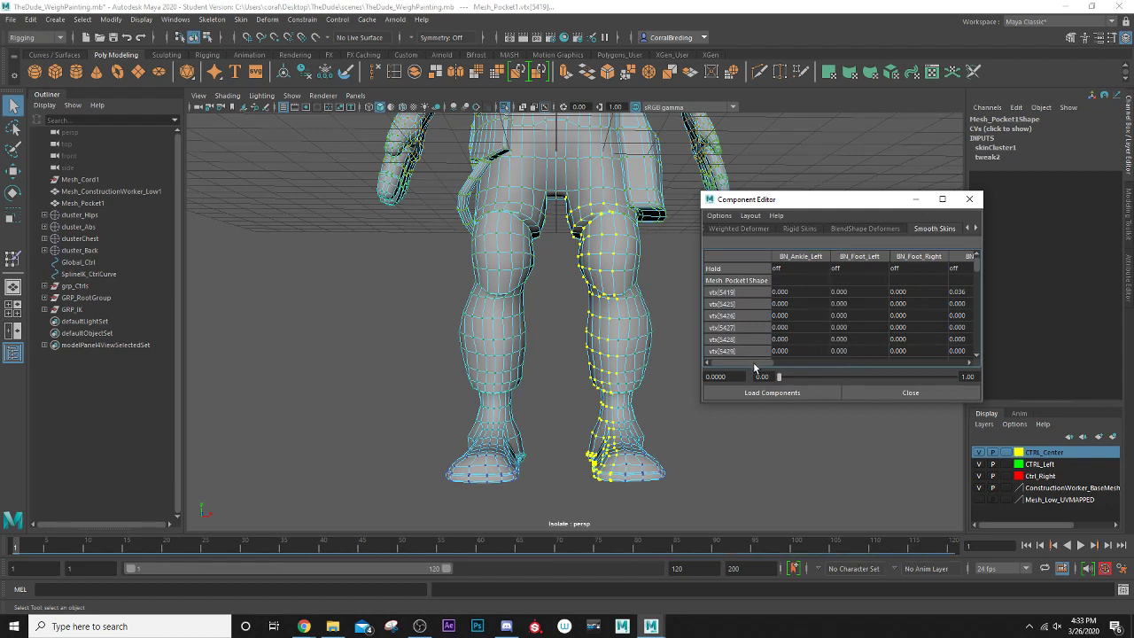
- Set the BN_Foot_Right weight to 0 for every selected vertex, from the first row through the last
drag(755, 364, 765, 363)
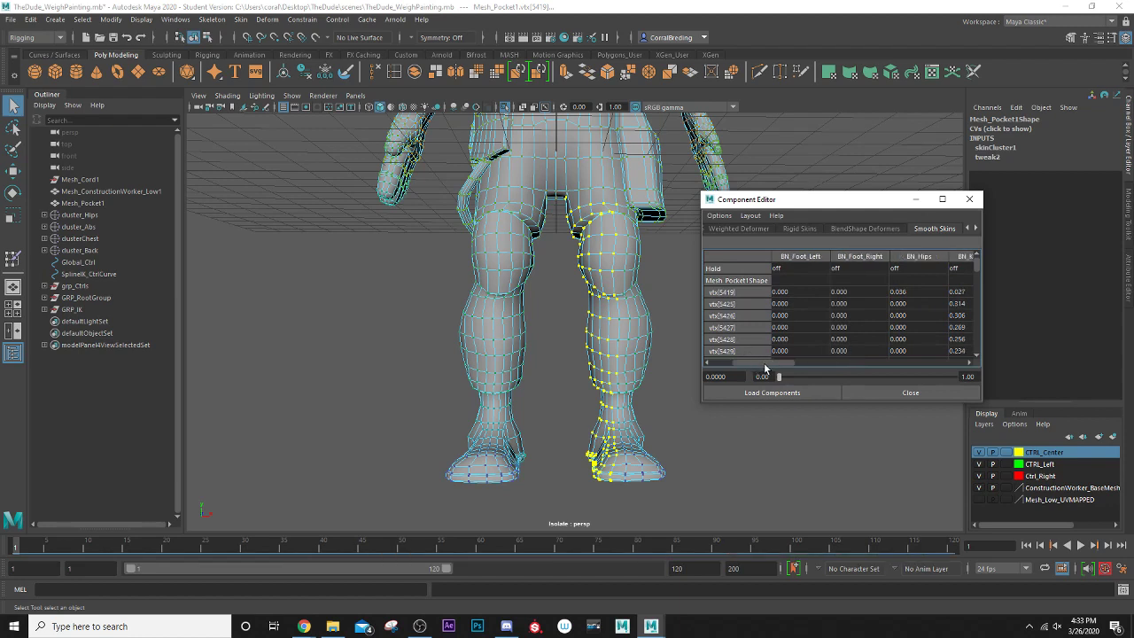
click(866, 293)
drag(978, 273, 971, 381)
click(849, 353)
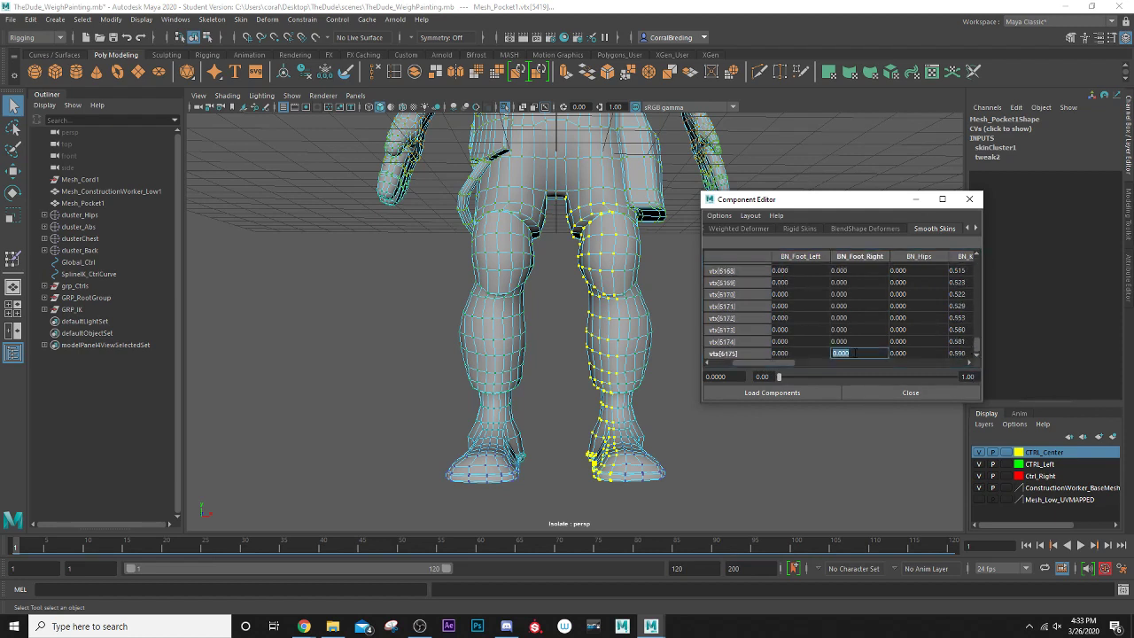
drag(975, 346, 965, 254)
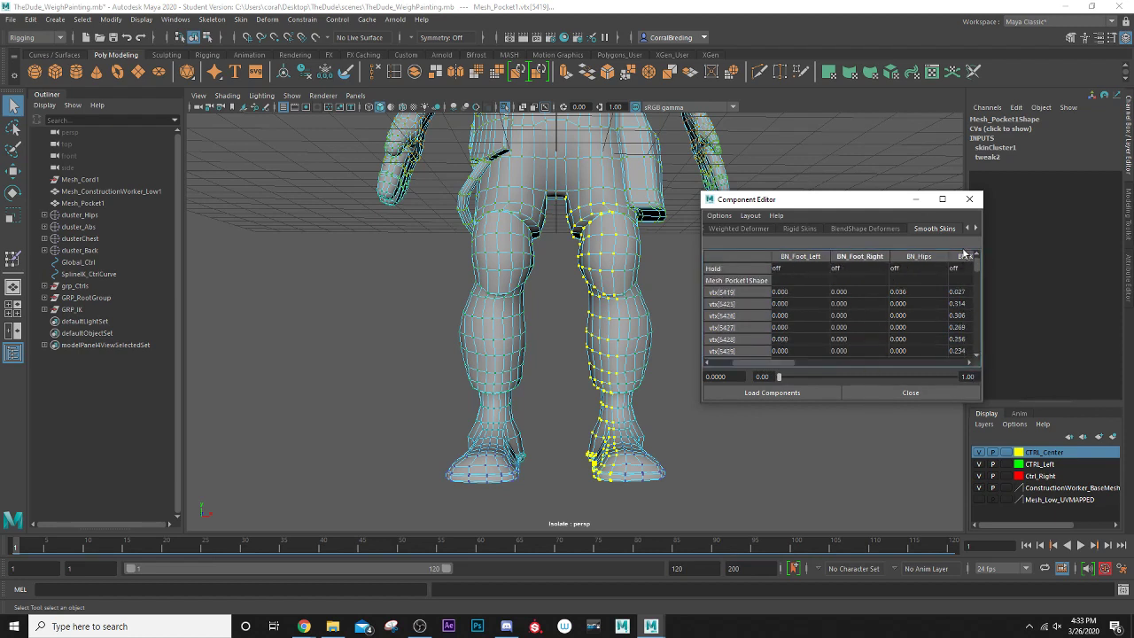
click(845, 293)
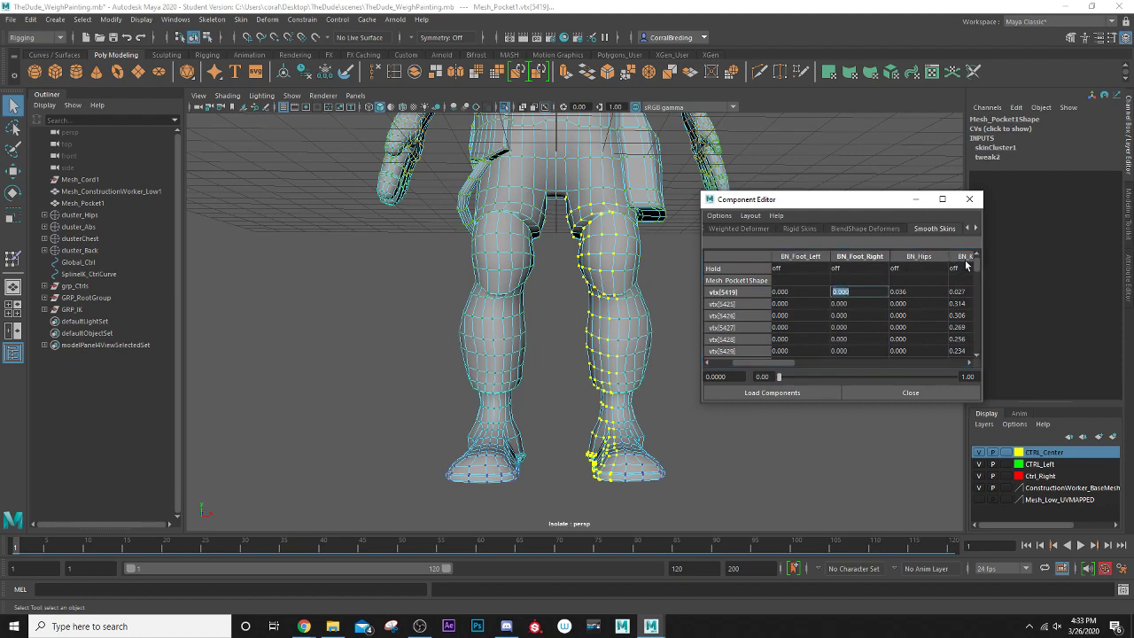
drag(978, 267, 968, 356)
shift+click(861, 354)
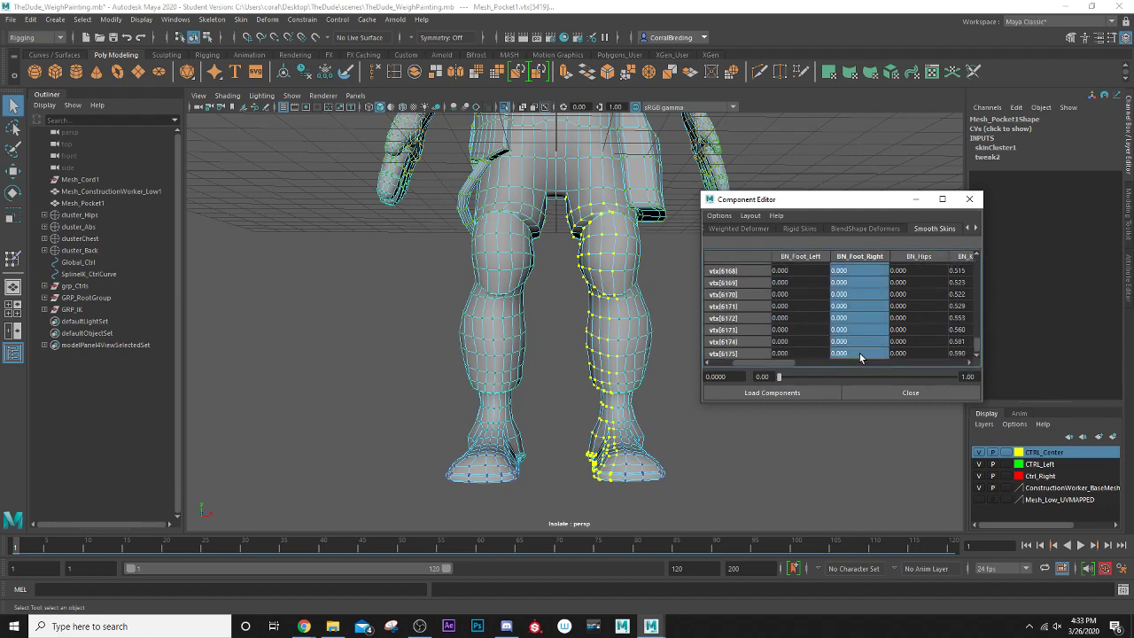
text(0)
key(Return)
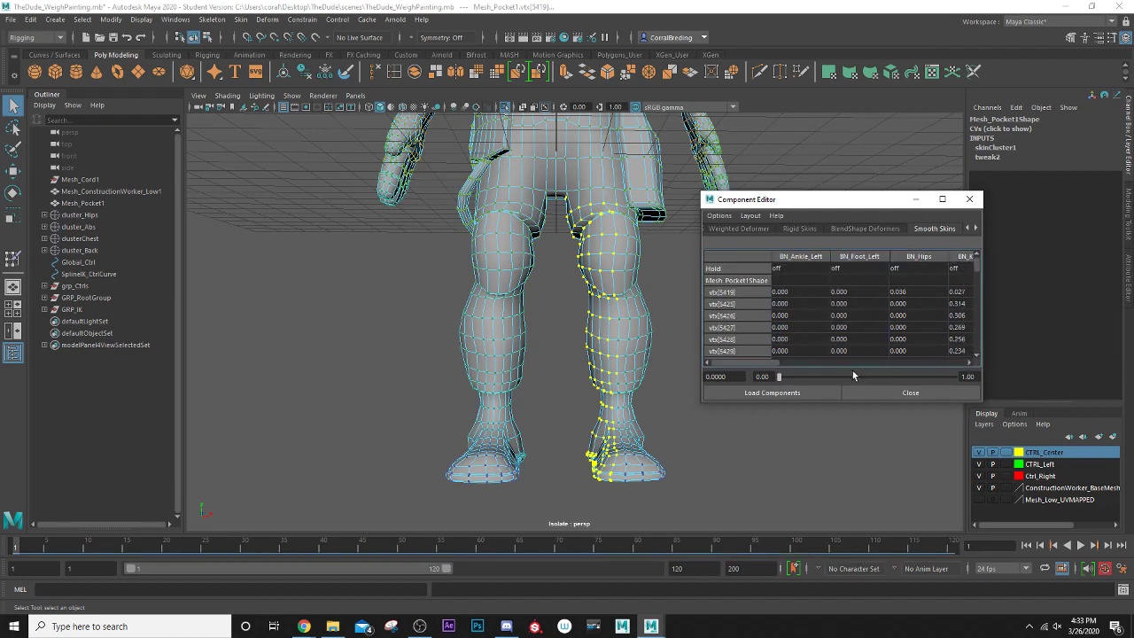
- Zero the BN_Knee_Right weights across all selected left-leg vertices
drag(761, 369, 805, 372)
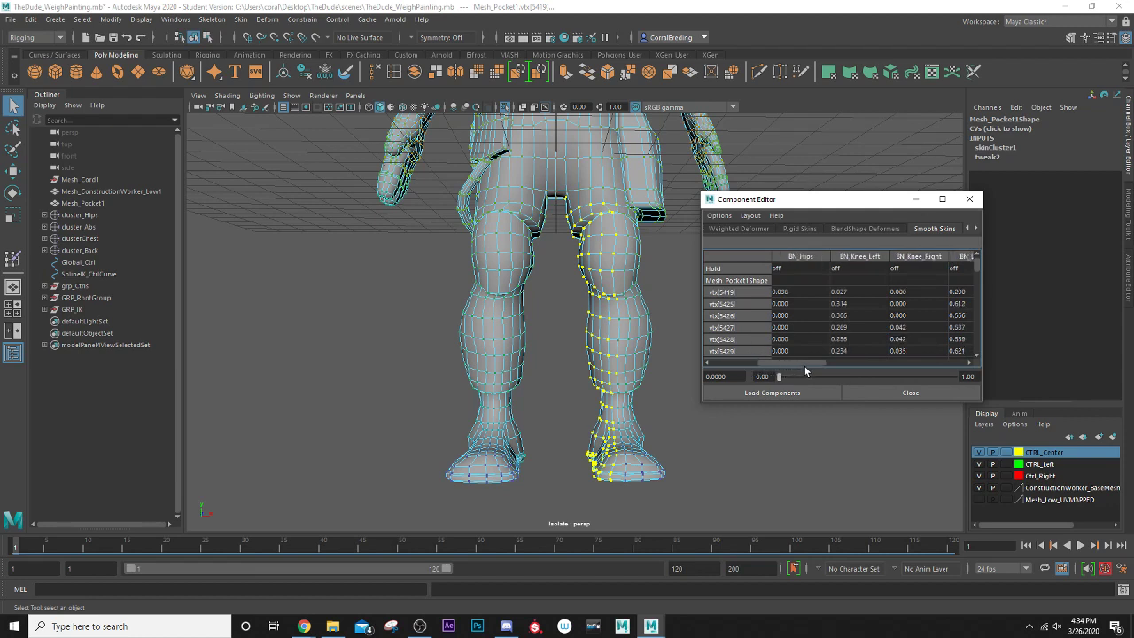
click(899, 291)
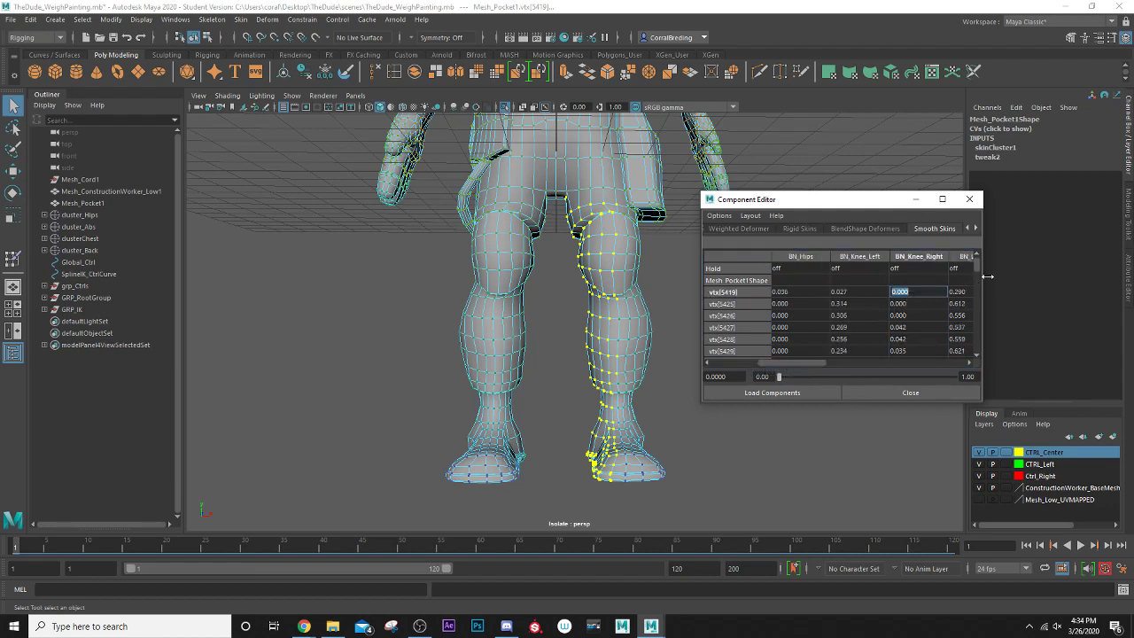
drag(806, 363, 816, 365)
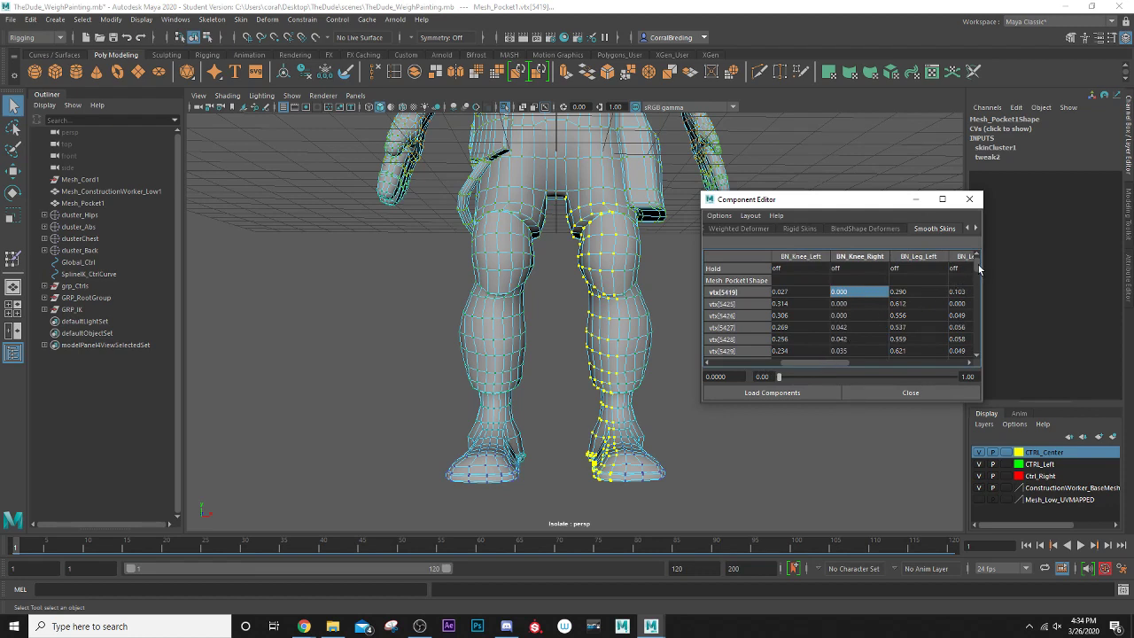
drag(978, 266, 979, 363)
shift+click(861, 352)
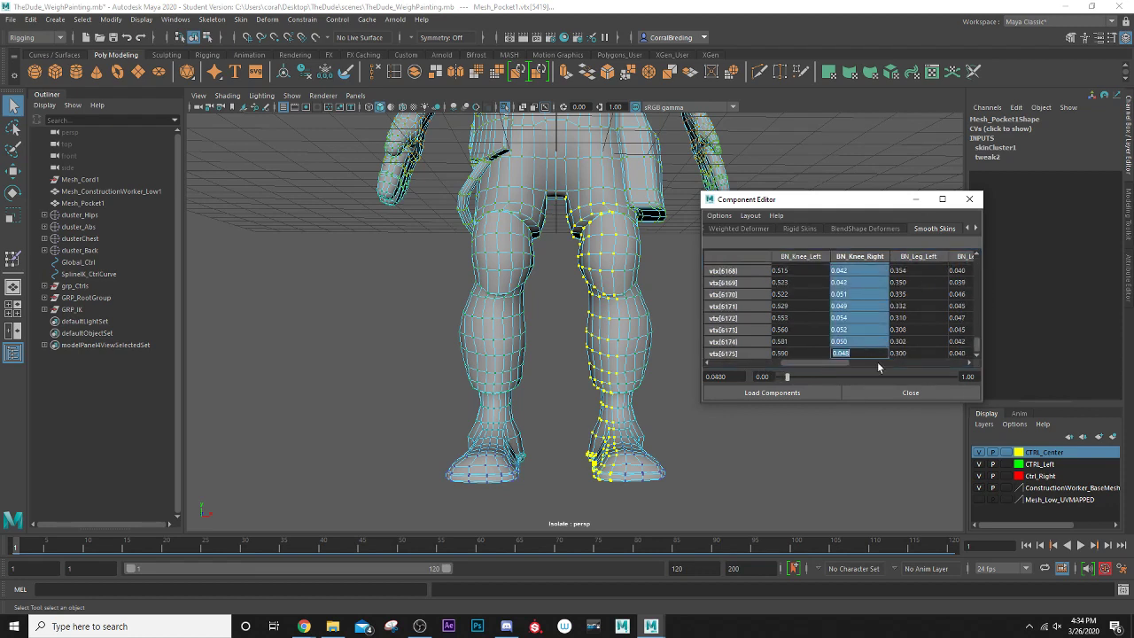
text(0)
key(Return)
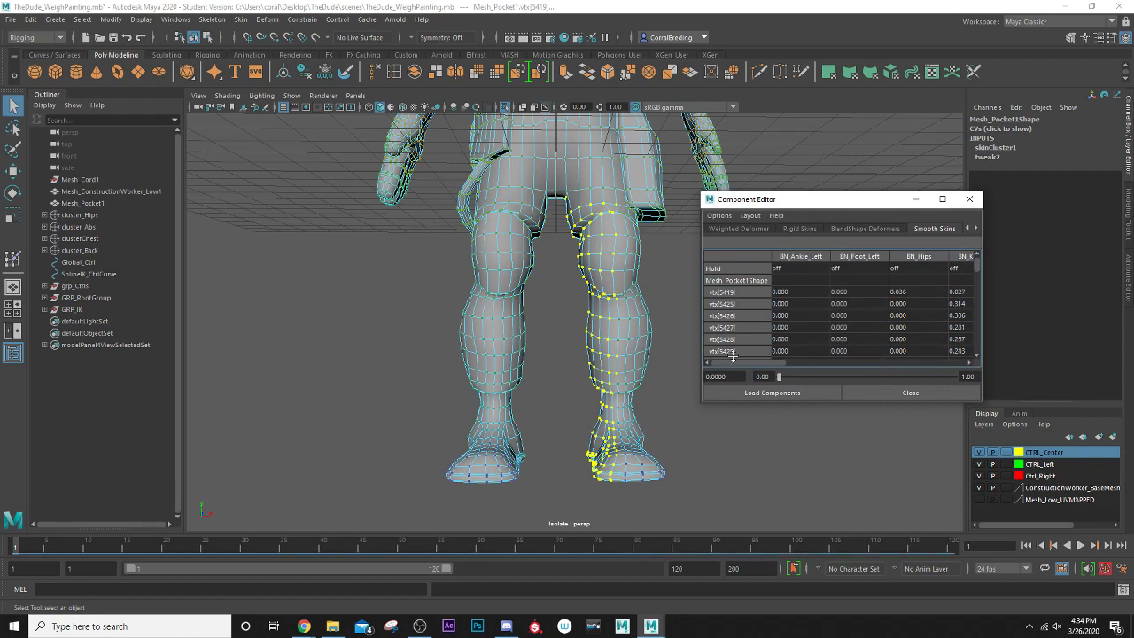
- Set the BN_Leg_Right influence to 0 on the full list of selected vertices
drag(745, 364, 831, 371)
click(854, 293)
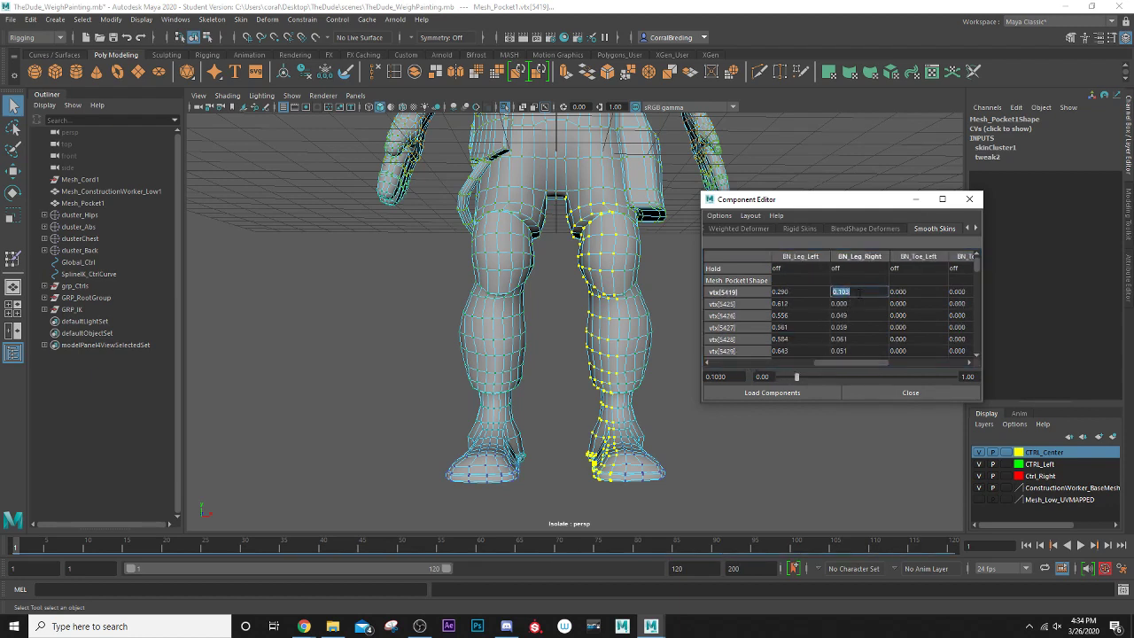
drag(976, 264, 972, 376)
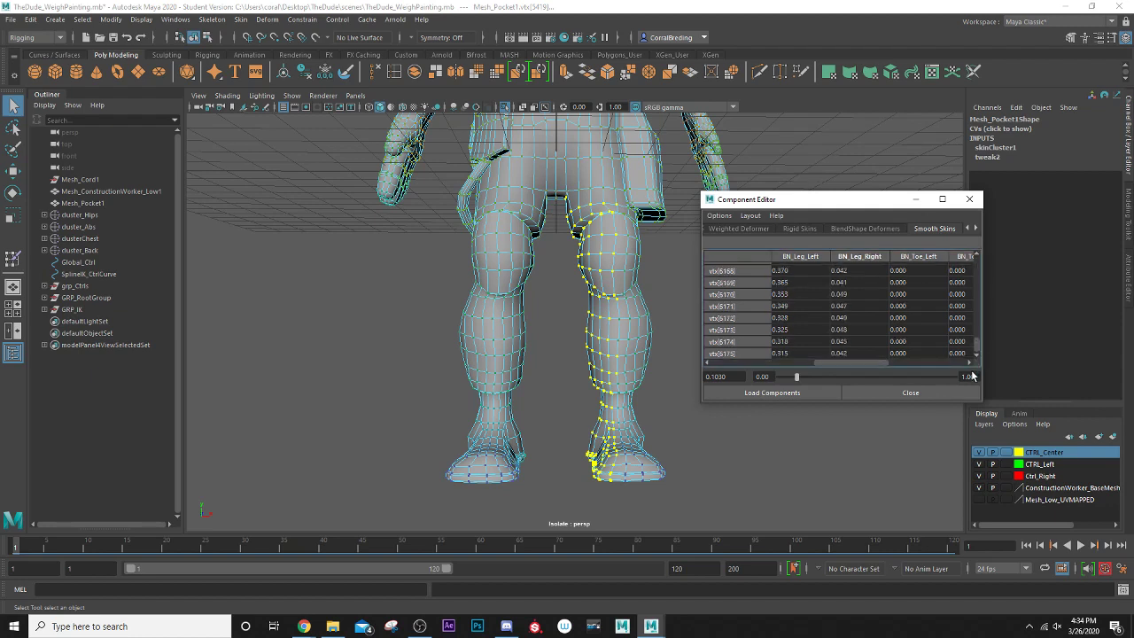
shift+click(864, 354)
text(0)
key(Return)
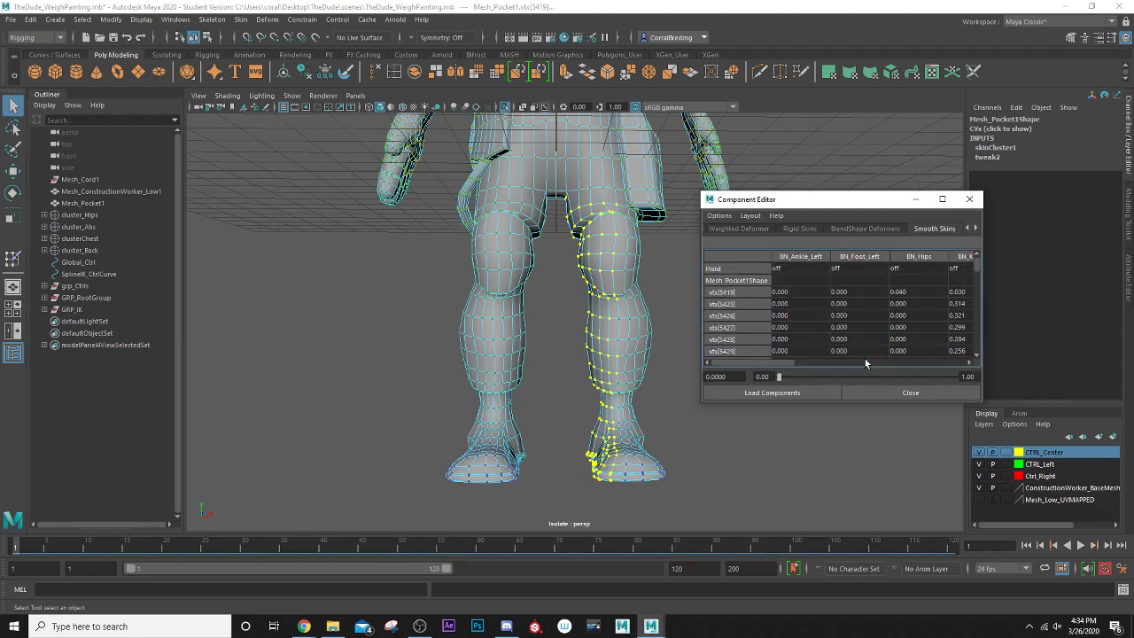
- Set the BN_Toe_Right weight to 0 for all of the selected inner left-leg vertices
drag(788, 365, 882, 376)
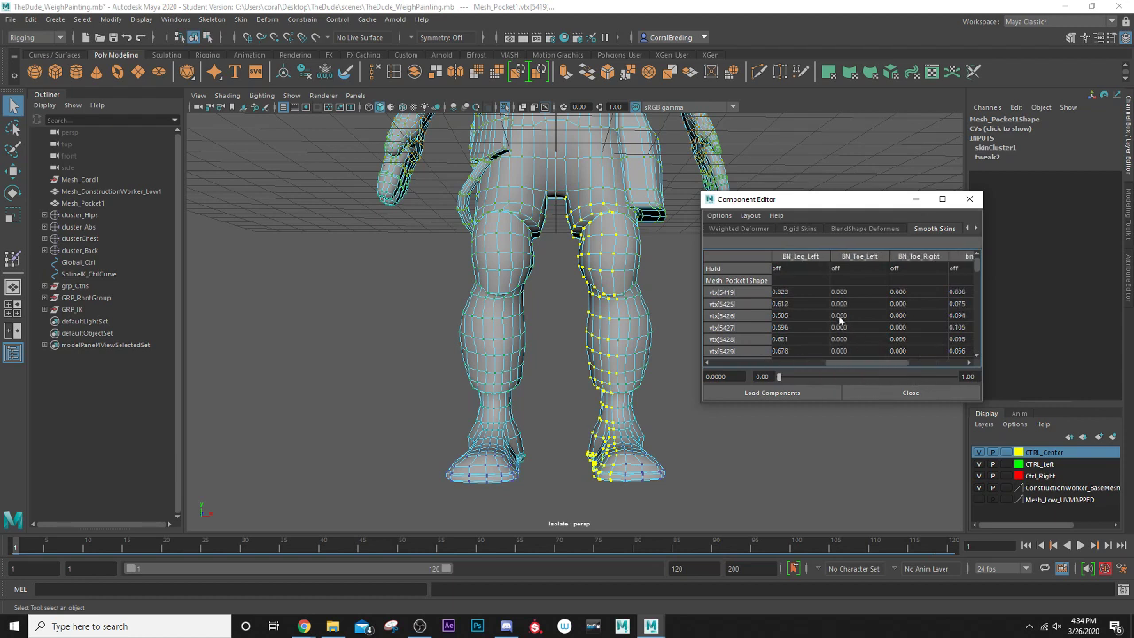
click(916, 294)
drag(977, 270, 975, 355)
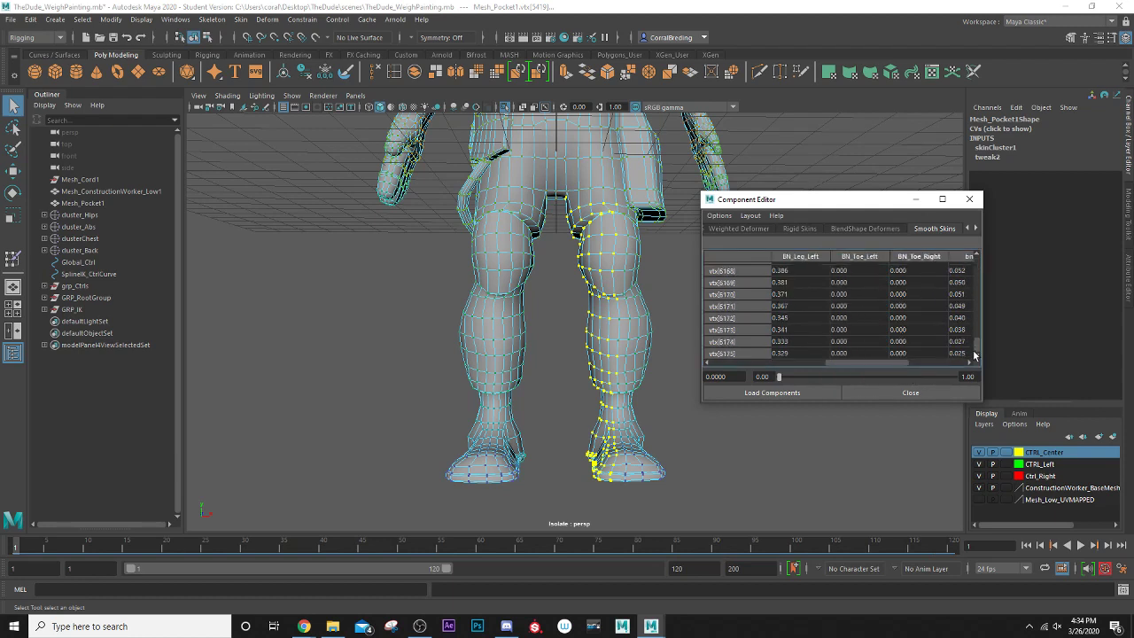
shift+click(922, 352)
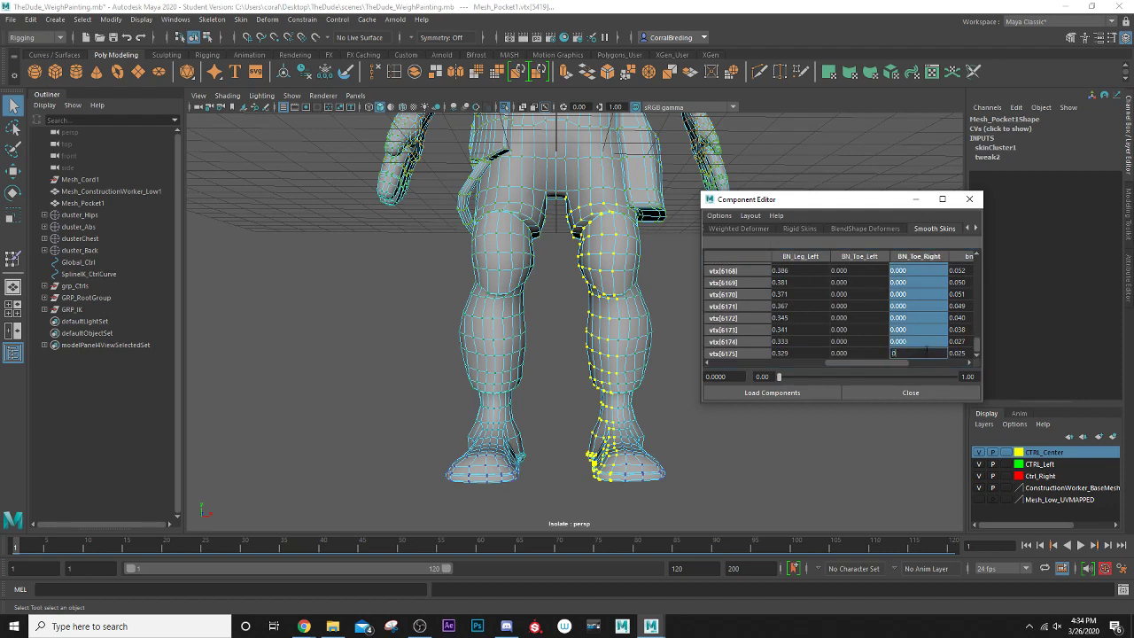
text(0)
key(Return)
- Check the remaining joint columns, close the Component Editor, and return the mesh to object mode with nothing selected
drag(800, 366, 952, 369)
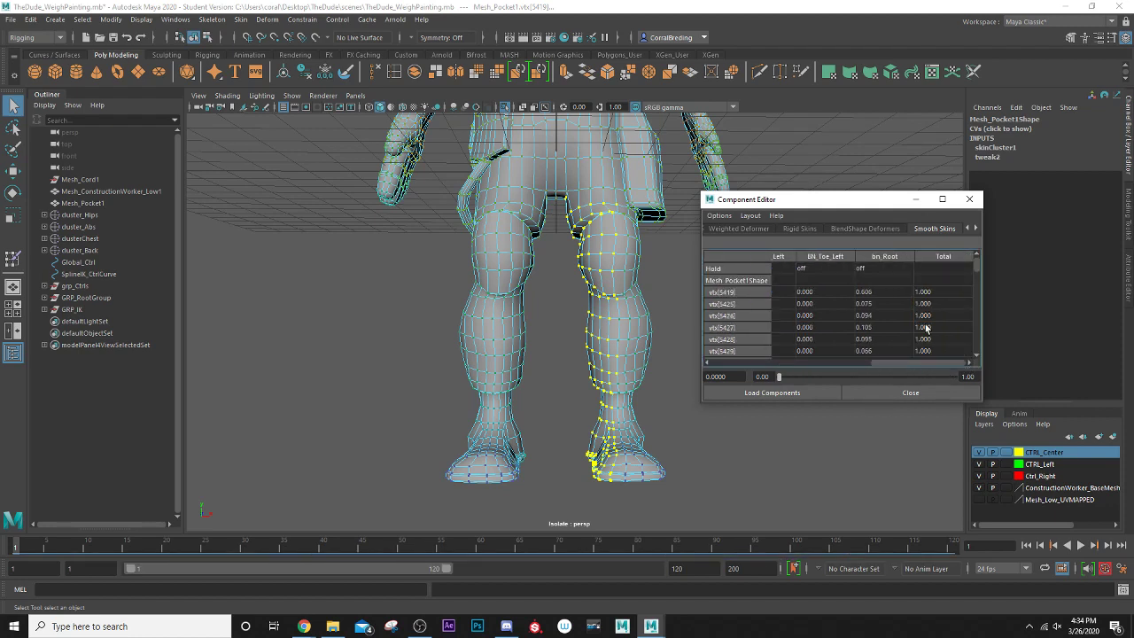
click(969, 199)
scroll(561, 269, down, 3)
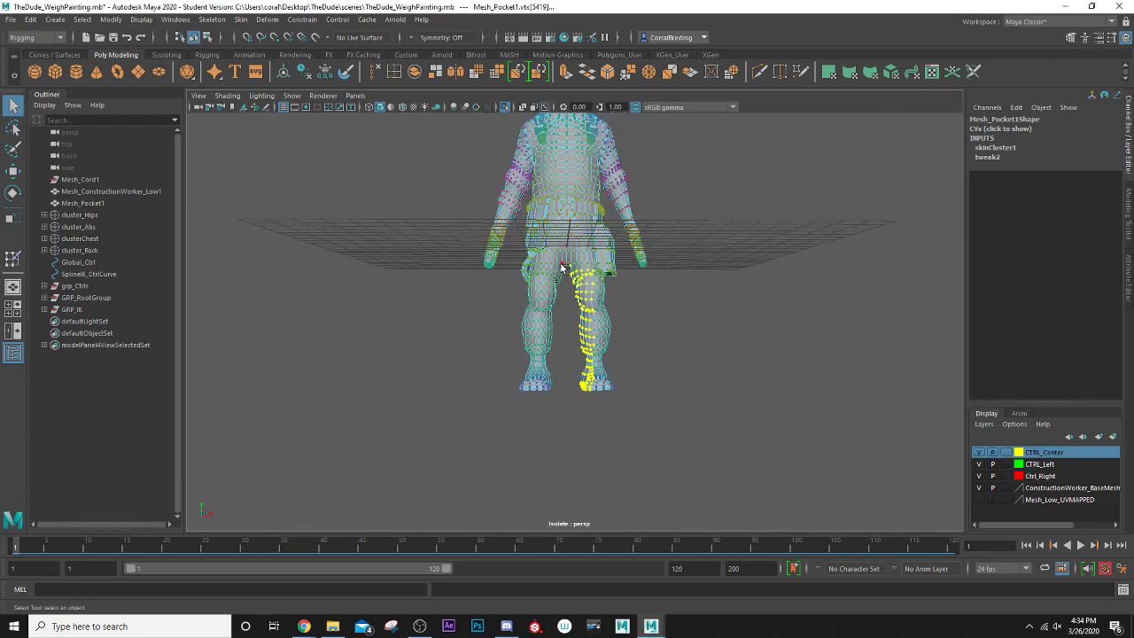
alt+drag(550, 241, 560, 252)
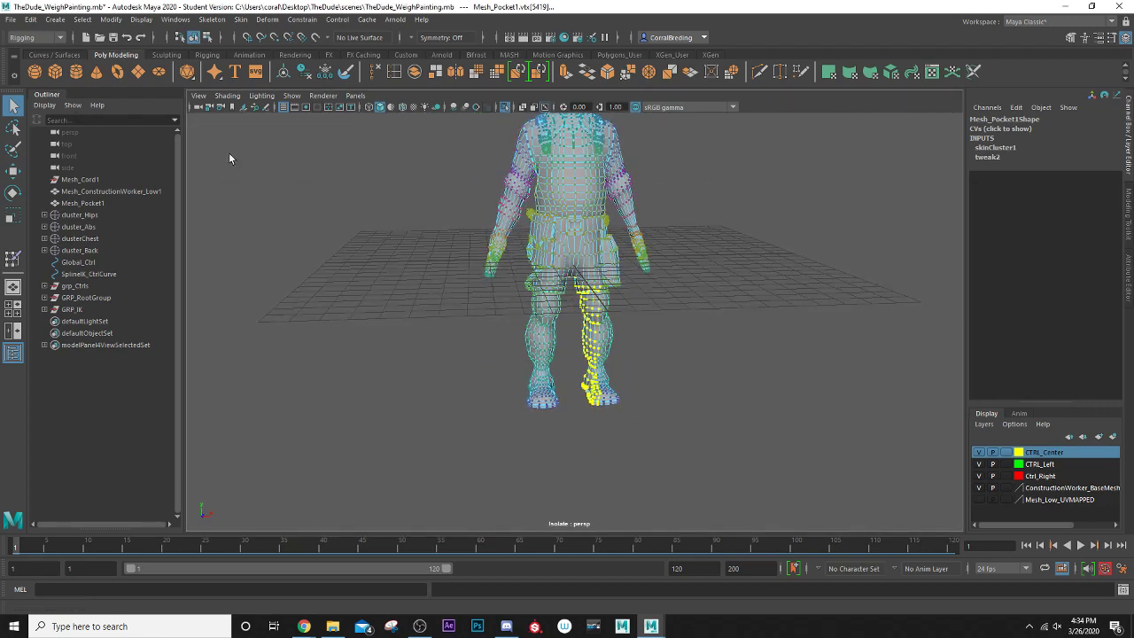
right_drag(551, 172, 583, 160)
click(690, 169)
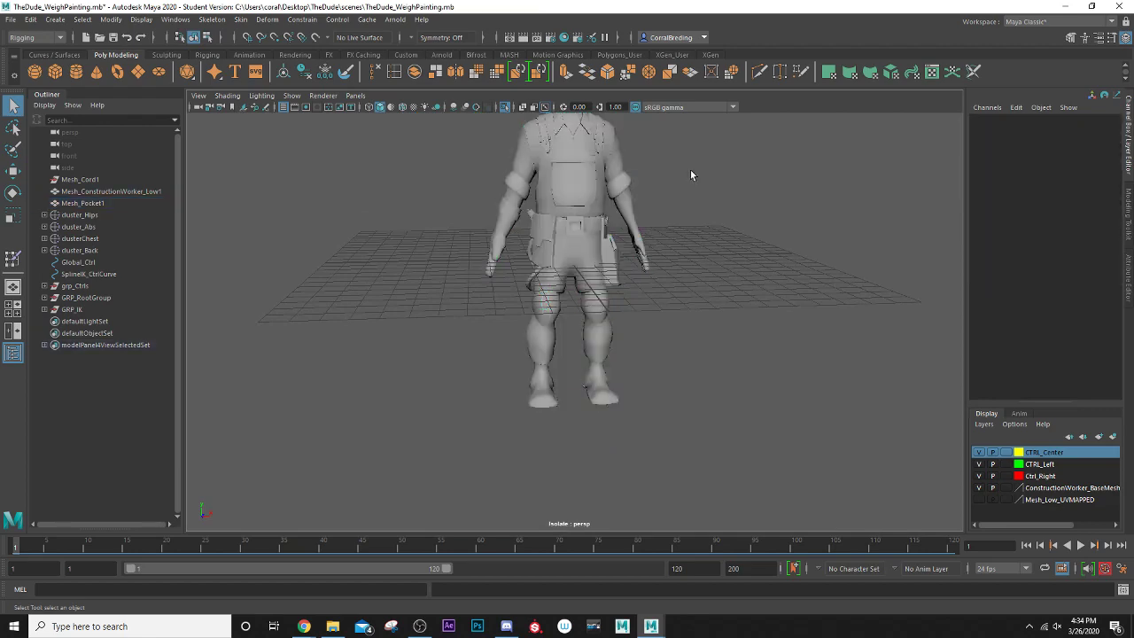
- Inspect the character from several angles and turn off viewport isolation to bring the rig controls back
scroll(688, 170, up, 2)
alt+middle_drag(674, 179, 656, 277)
click(616, 264)
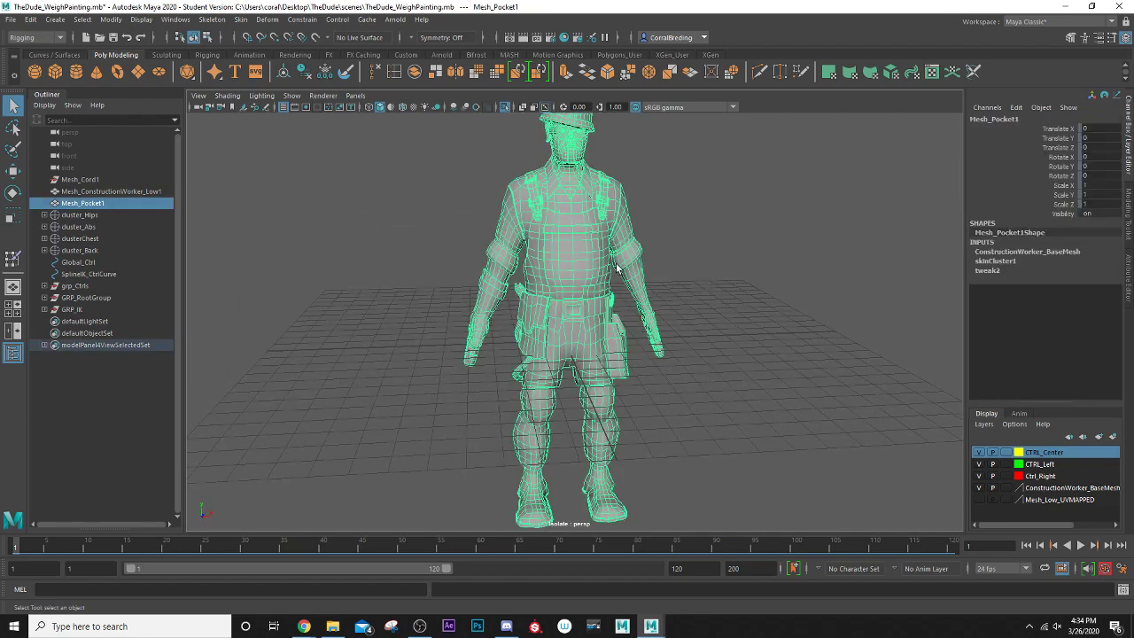
alt+drag(711, 282, 634, 274)
click(634, 274)
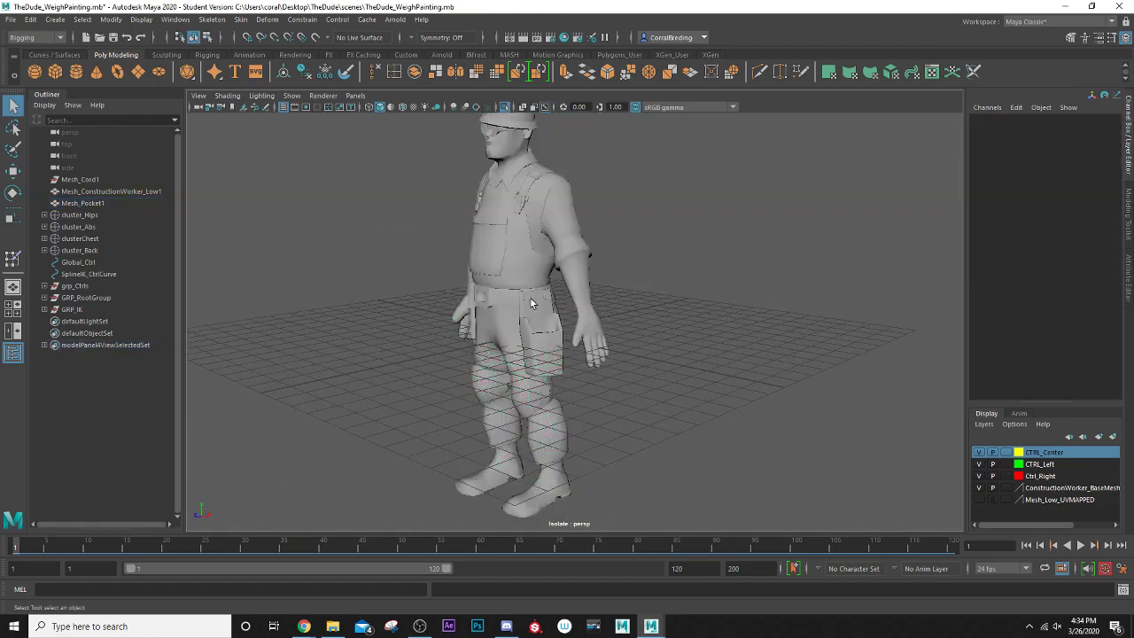
alt+drag(476, 362, 501, 351)
click(509, 340)
scroll(508, 338, up, 3)
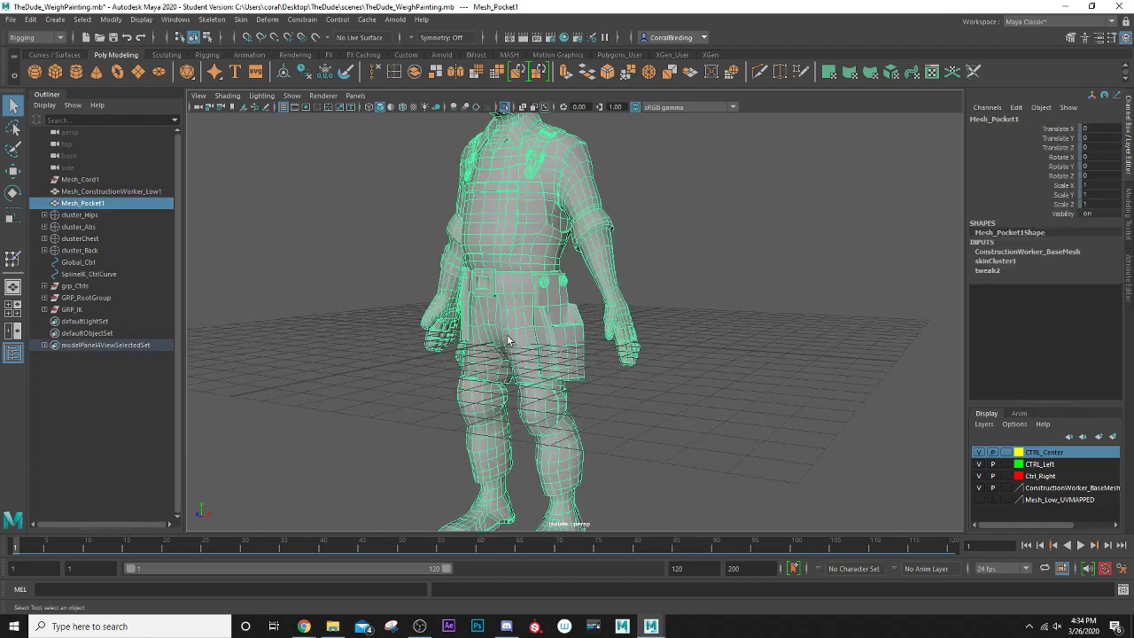
click(503, 106)
- Move the Ctrl_HipSway control to test how the hips and legs deform, and undo the move
scroll(582, 288, up, 4)
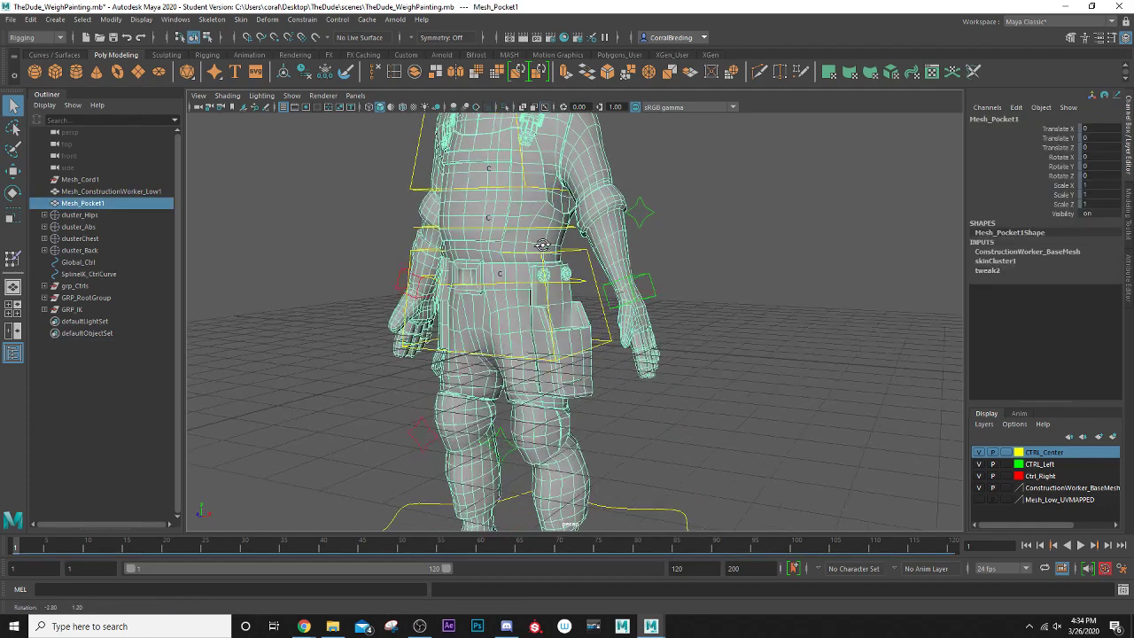
click(581, 287)
scroll(598, 293, up, 1)
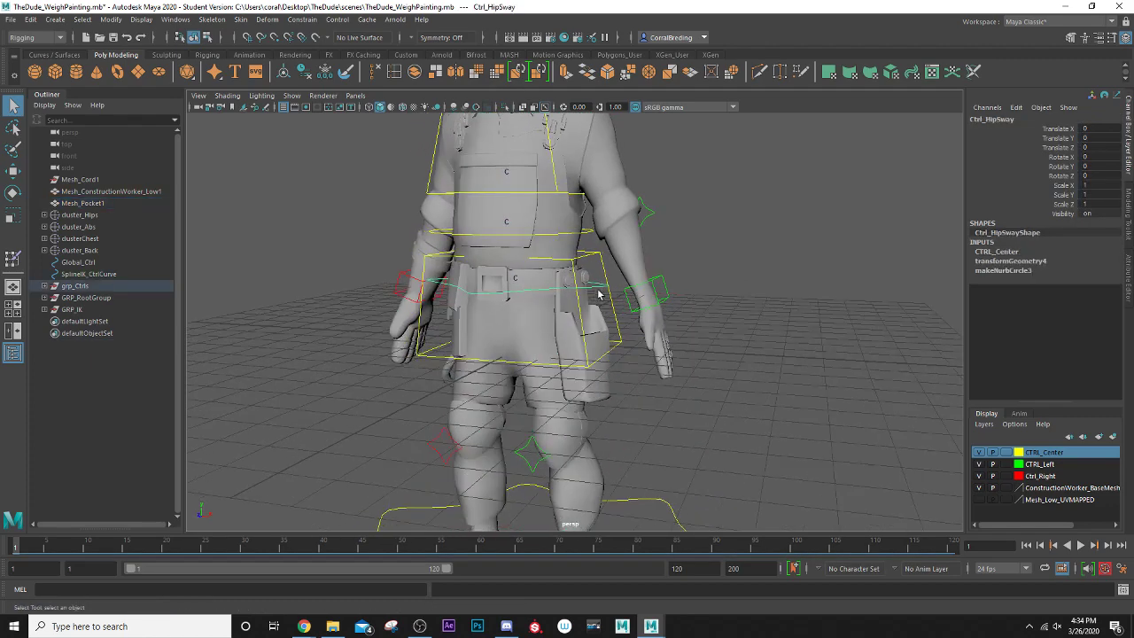
key(w)
drag(560, 305, 541, 331)
key(ctrl+z)
- Select Mesh_Pocket1 and show the joints in the viewport again
click(526, 333)
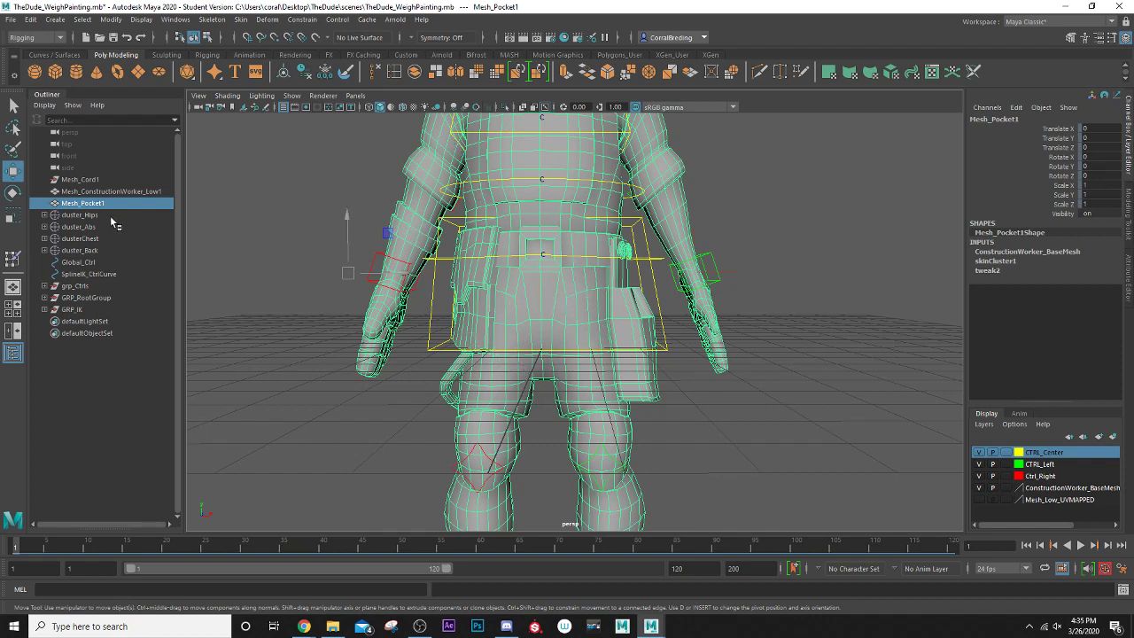
click(292, 95)
click(302, 288)
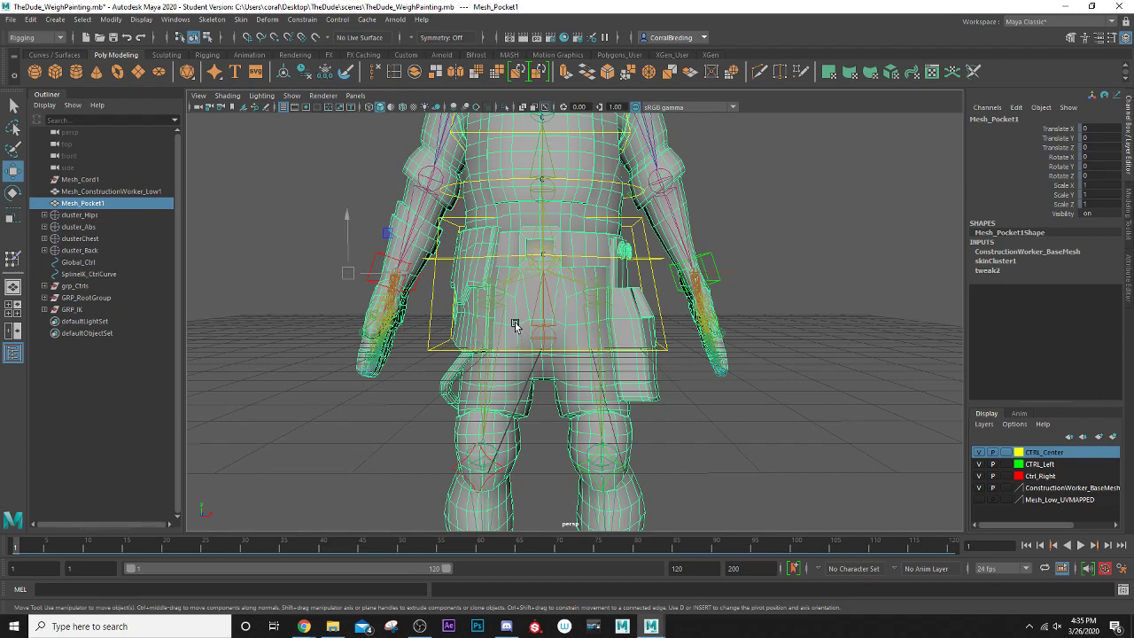
- Isolate Mesh_Pocket1 in the viewport and switch it to vertex mode
right_click(590, 162)
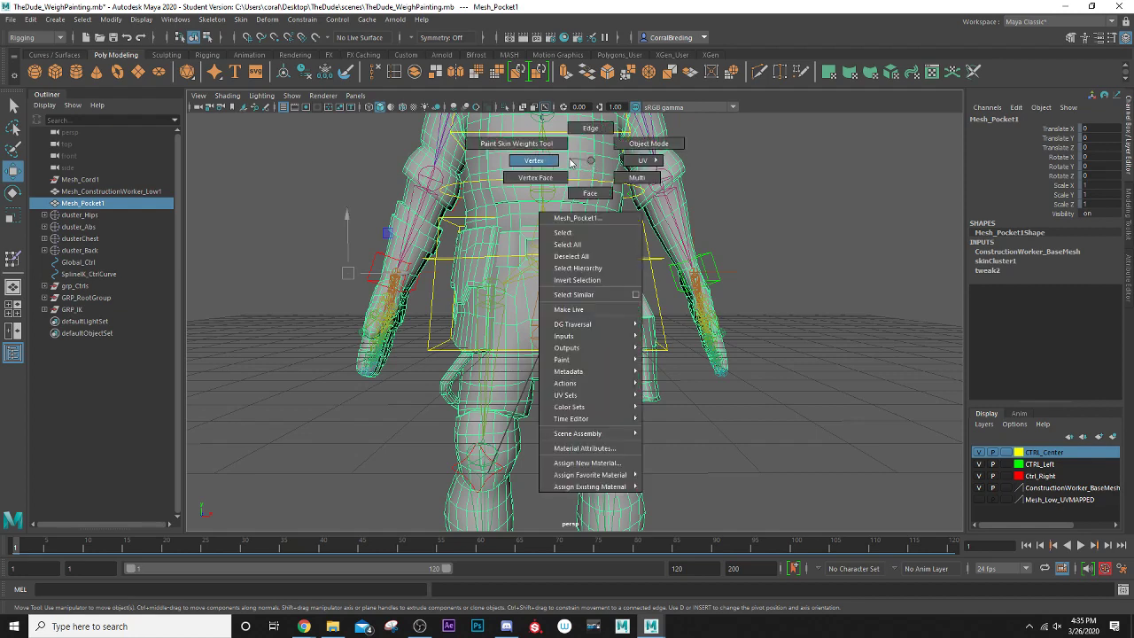
click(504, 106)
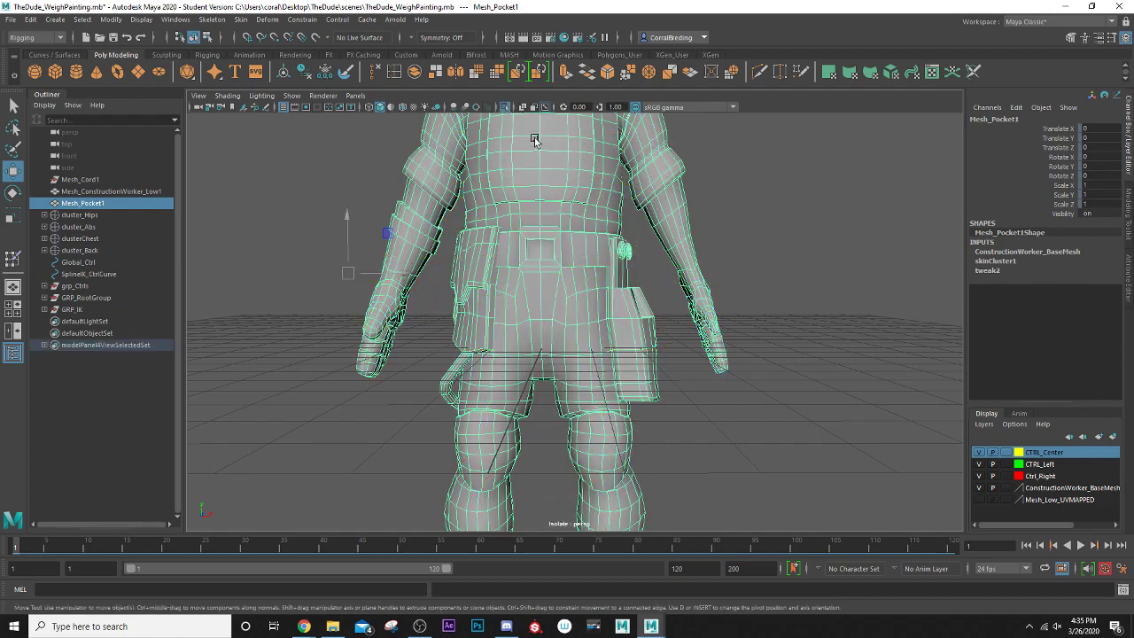
right_drag(580, 199, 549, 199)
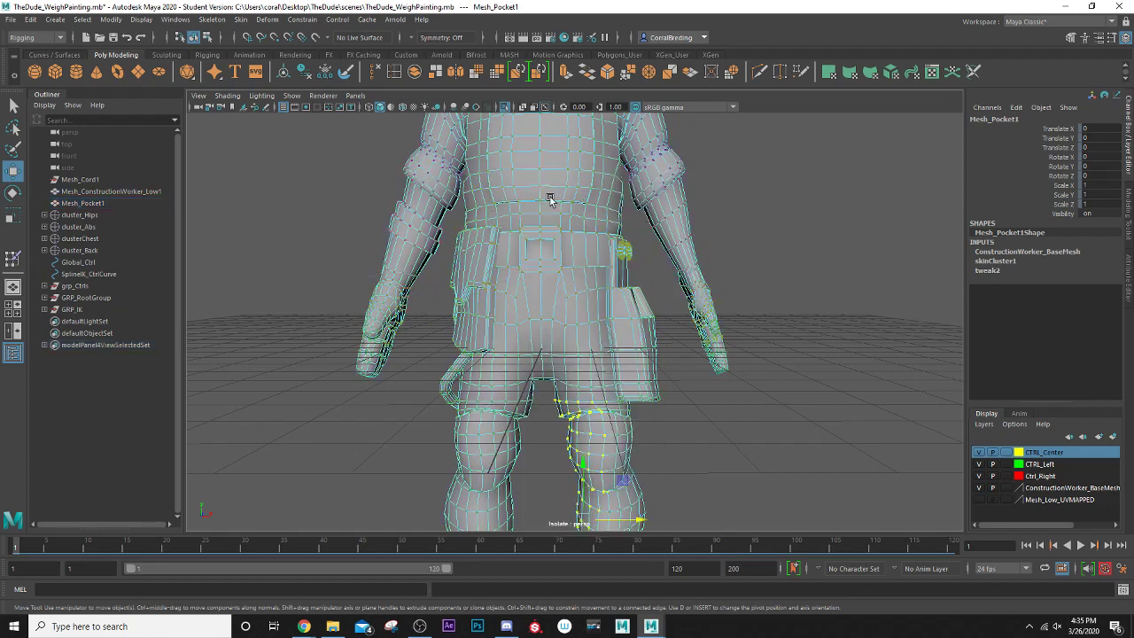
- Select Mesh_Pocket1's vertices from the waist to the knees, including the forearms and hands, and open the Component Editor
scroll(549, 199, down, 3)
drag(397, 225, 717, 448)
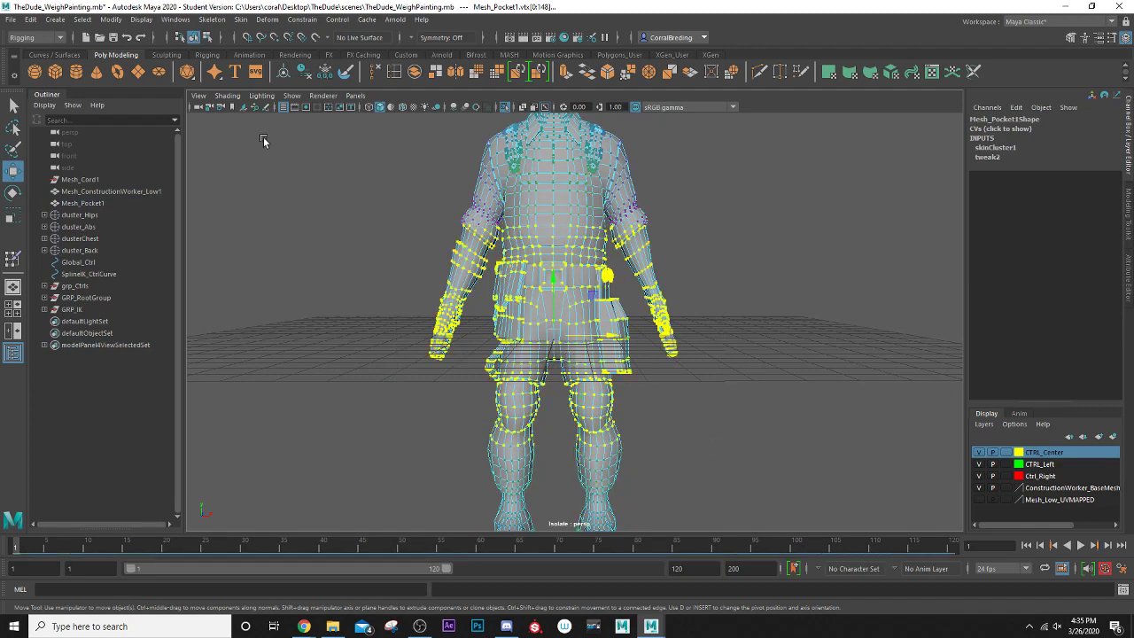
click(176, 19)
mouse_move(202, 107)
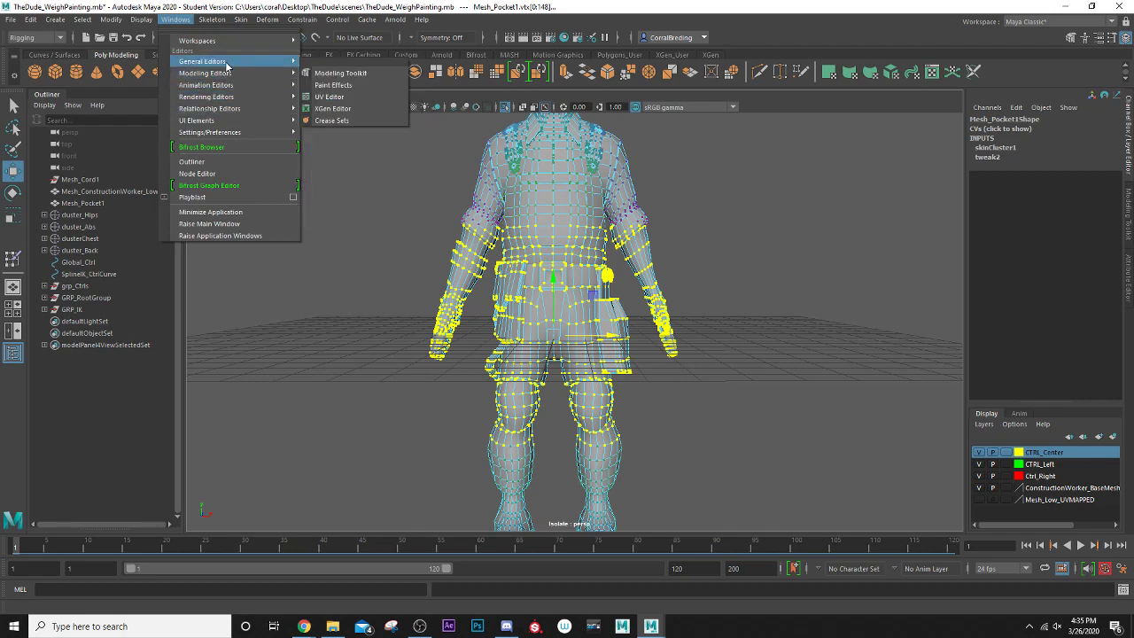
mouse_move(212, 61)
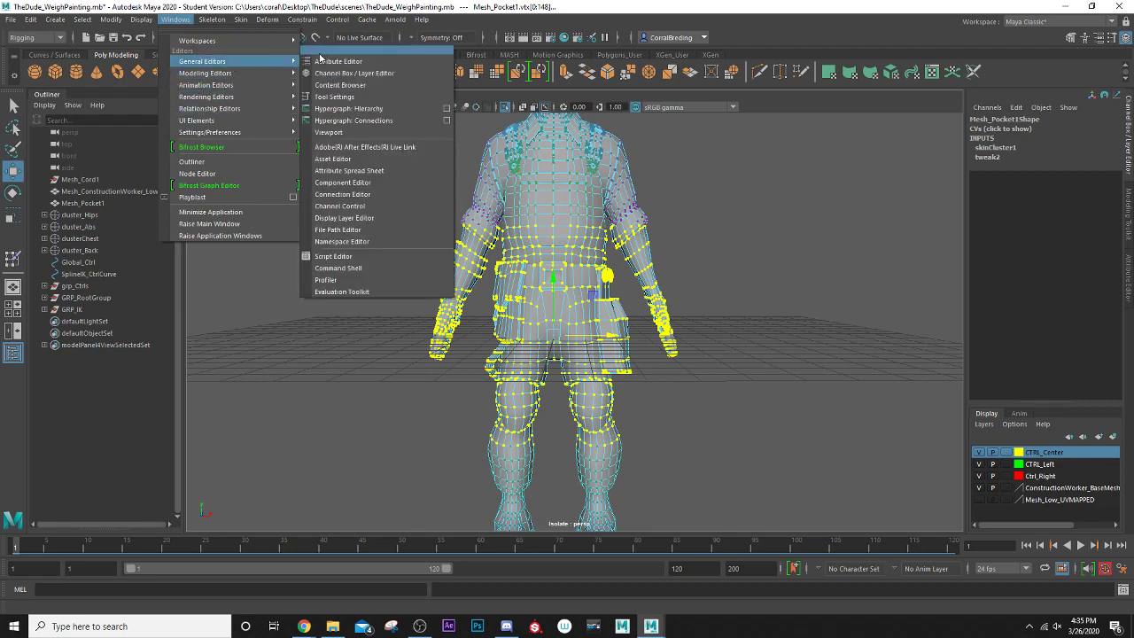
click(351, 182)
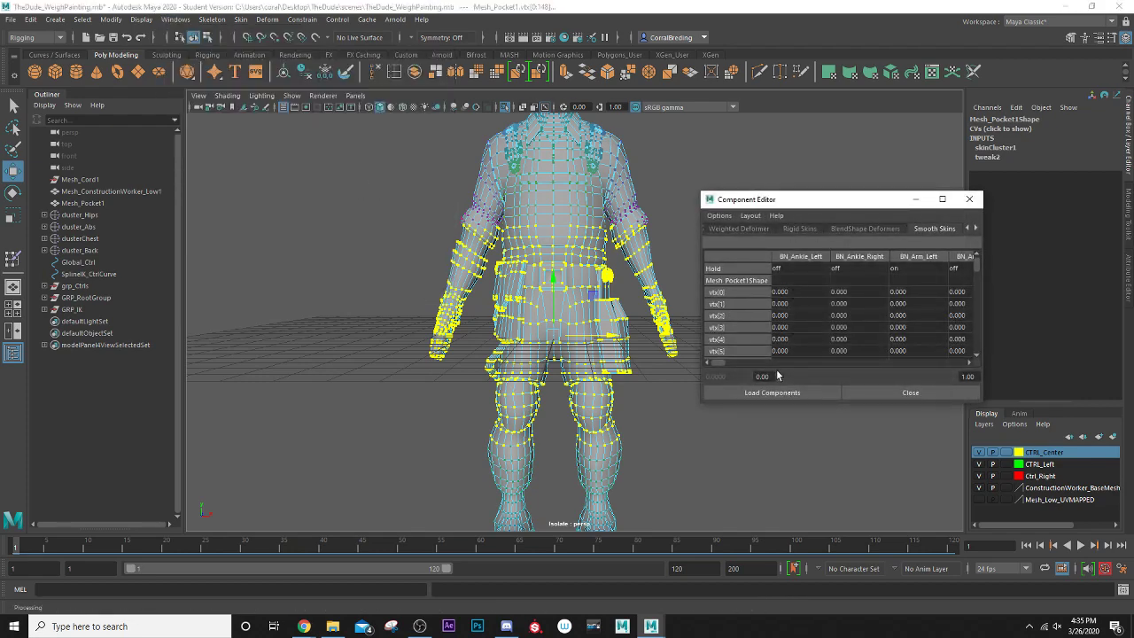
- Set the bn_Root smooth skin weight to 0 for all selected vertices and close the Component Editor
drag(718, 365, 977, 377)
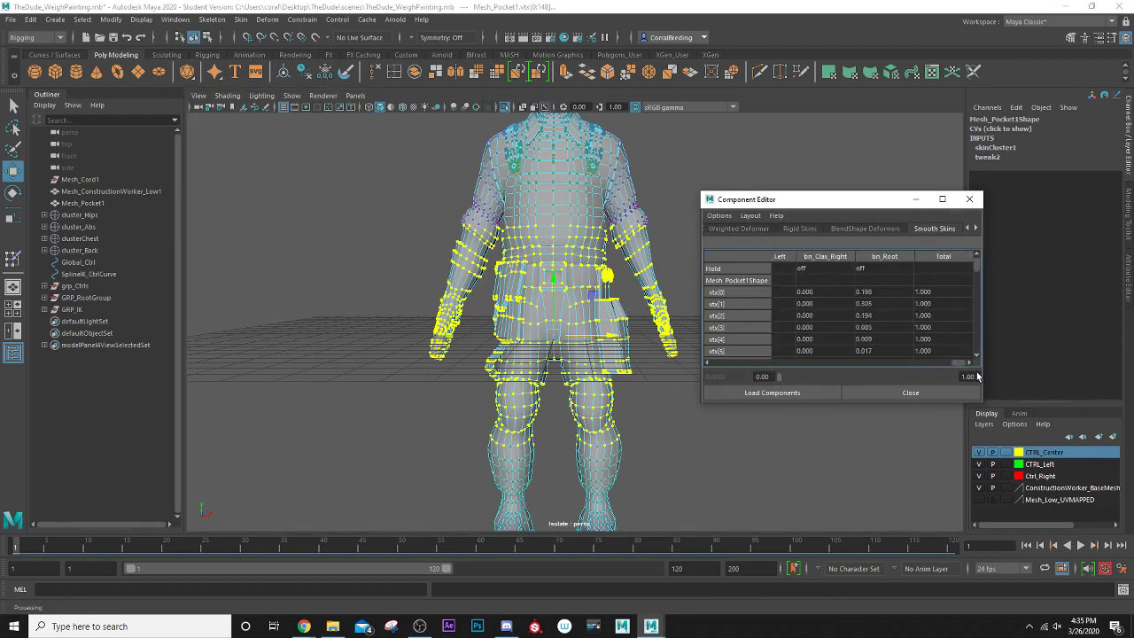
click(884, 290)
drag(977, 266, 992, 403)
shift+click(889, 353)
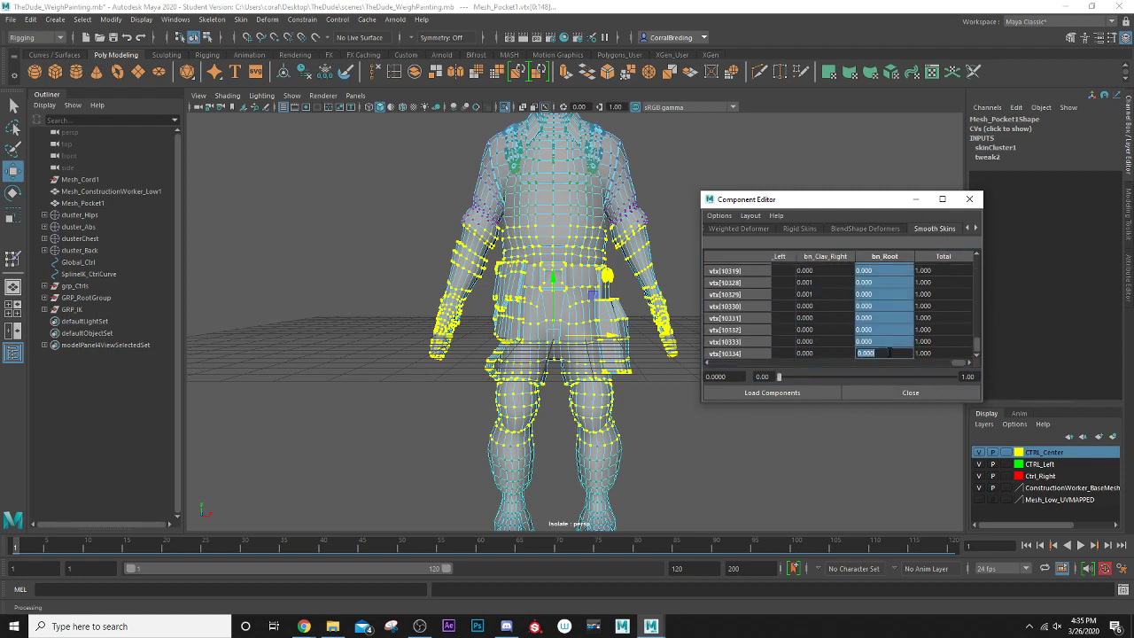
text(0)
key(Return)
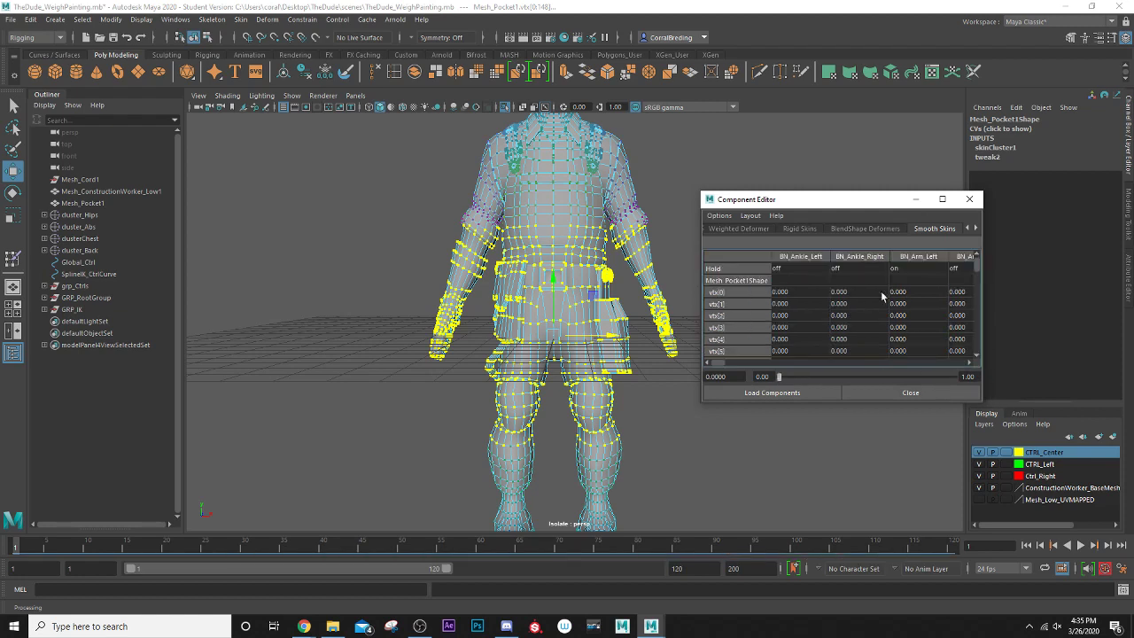
click(969, 199)
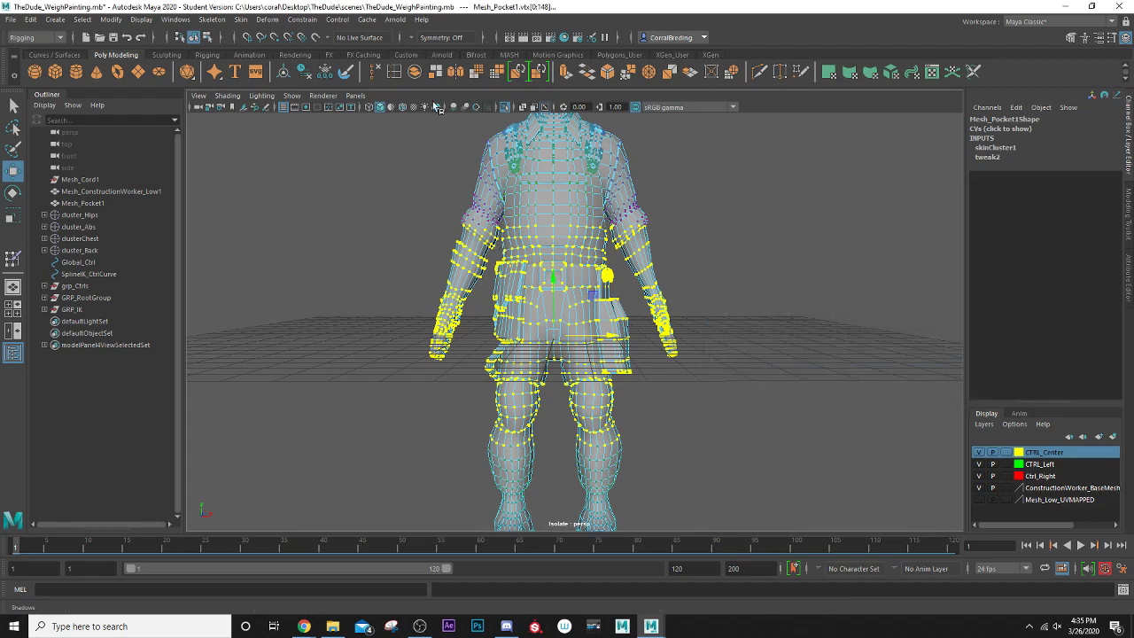
- Turn off viewport isolation and return Mesh_Pocket1 to object mode
click(506, 107)
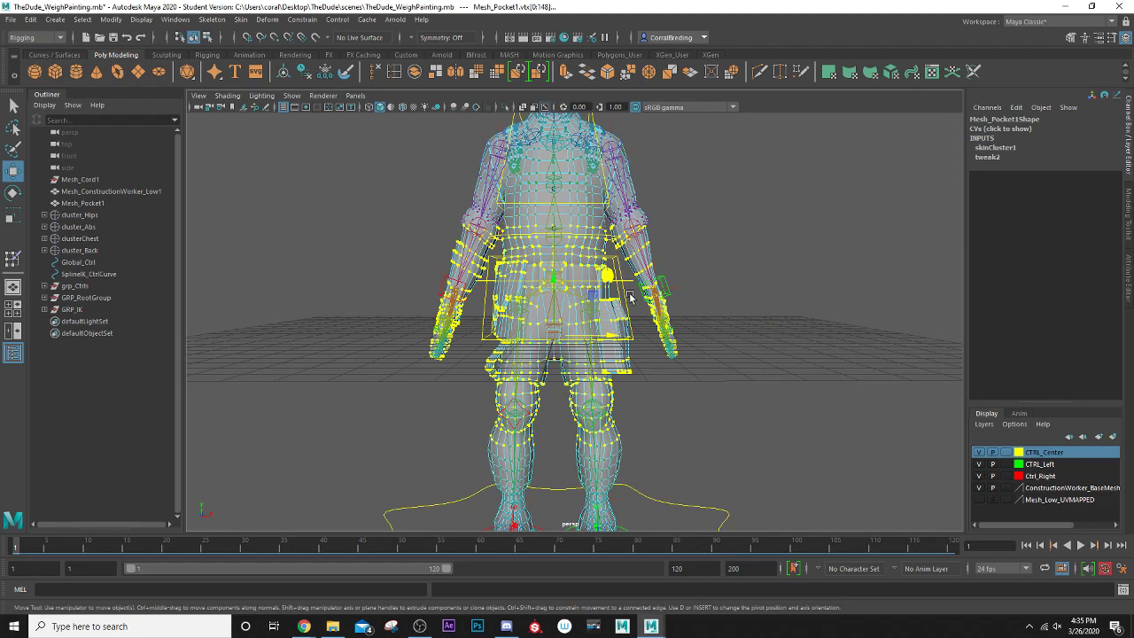
click(660, 301)
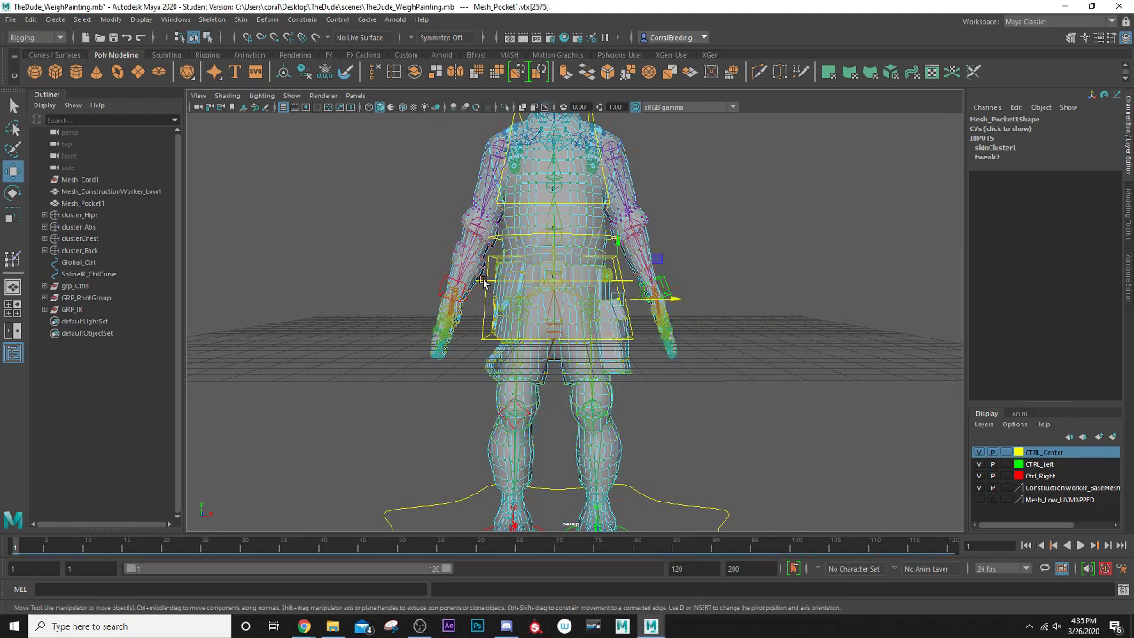
right_drag(406, 218, 418, 210)
scroll(419, 213, up, 3)
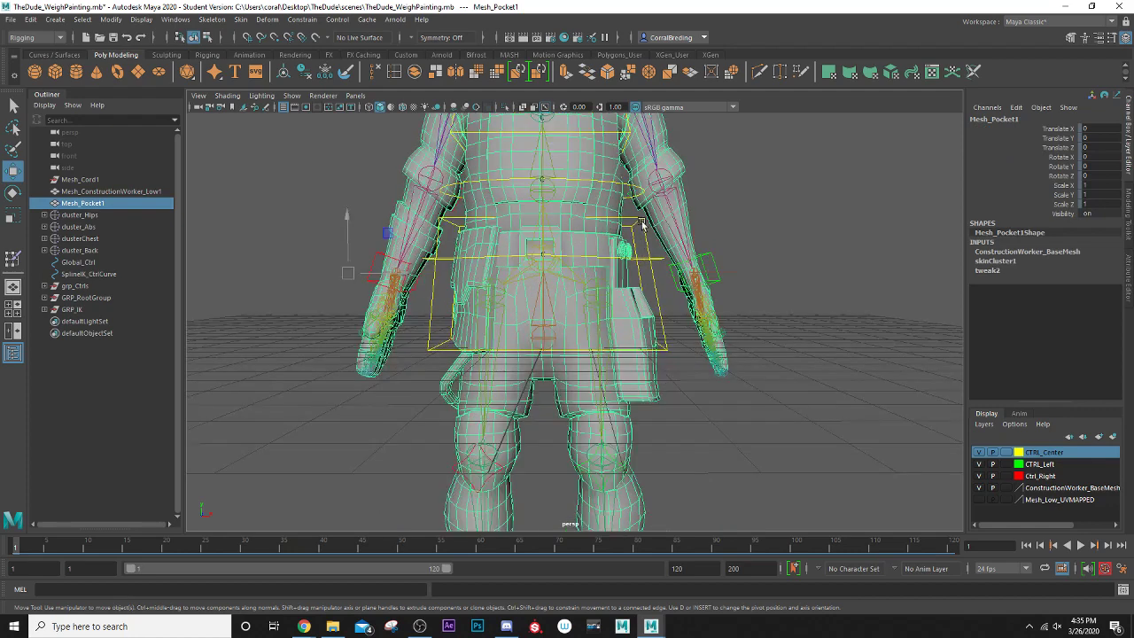
- Shift the Ctrl_HipSway control twice to test the hip and pocket deformation, undoing each move
click(662, 257)
mouse_move(620, 257)
mouse_down()
mouse_move(577, 260)
mouse_move(609, 250)
mouse_up()
key(ctrl+z)
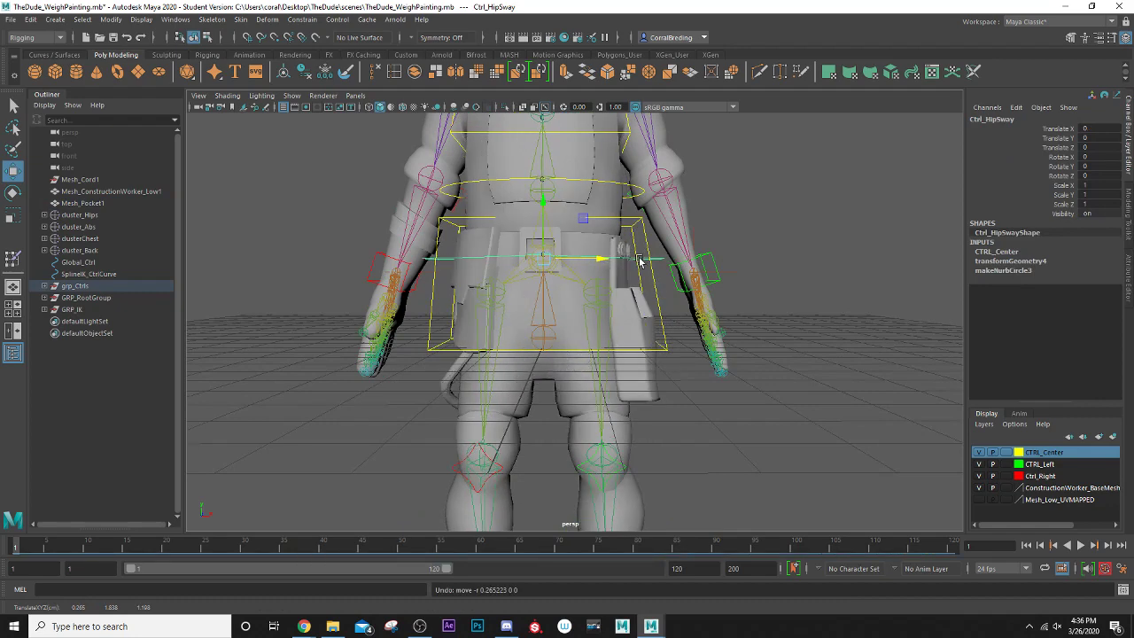
mouse_move(616, 261)
mouse_down()
mouse_move(627, 262)
mouse_move(611, 257)
mouse_move(600, 261)
mouse_move(611, 268)
mouse_move(588, 274)
mouse_move(633, 269)
mouse_move(610, 271)
mouse_up()
key(ctrl+z)
- Save the scene, accepting the Student Version File notice, and reactivate the Move tool
scroll(592, 310, down, 5)
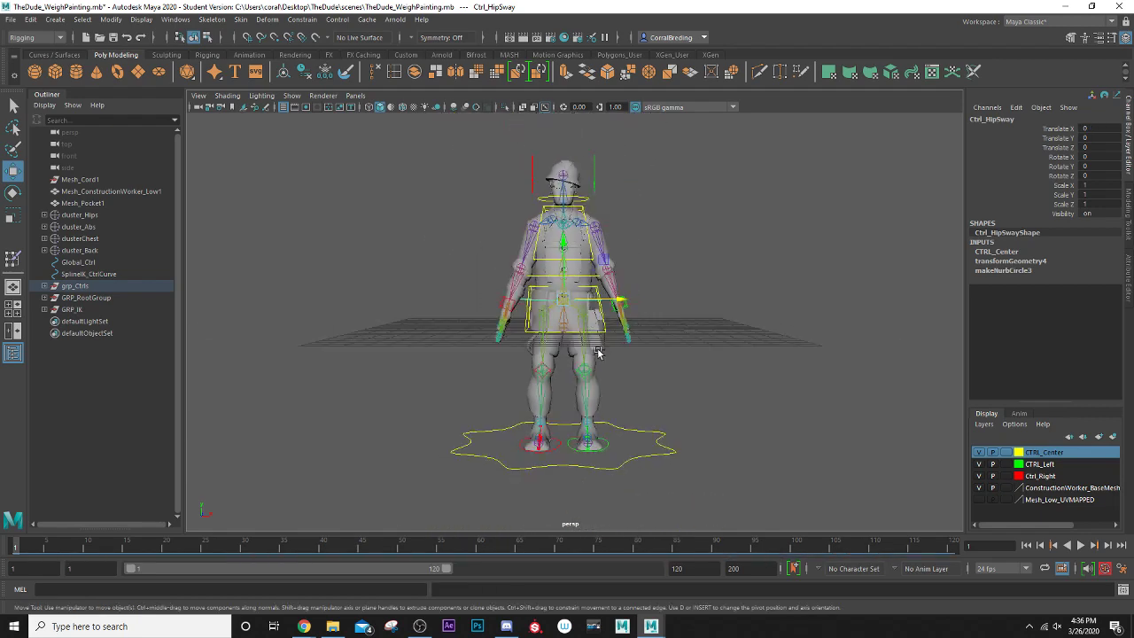
alt+drag(599, 353, 735, 347)
click(11, 19)
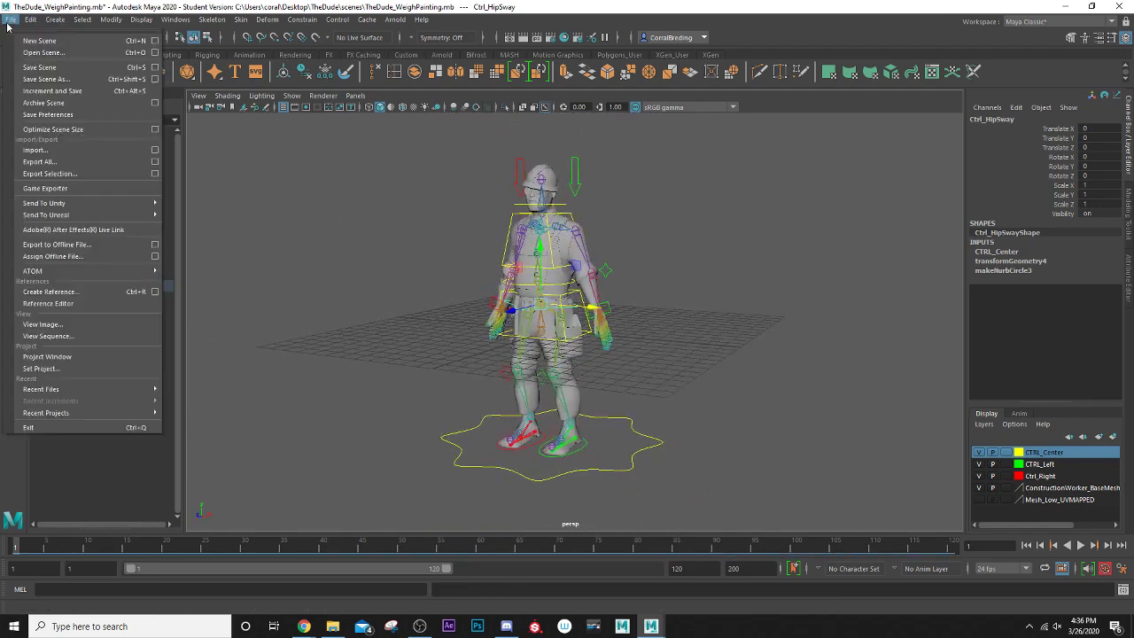
click(35, 63)
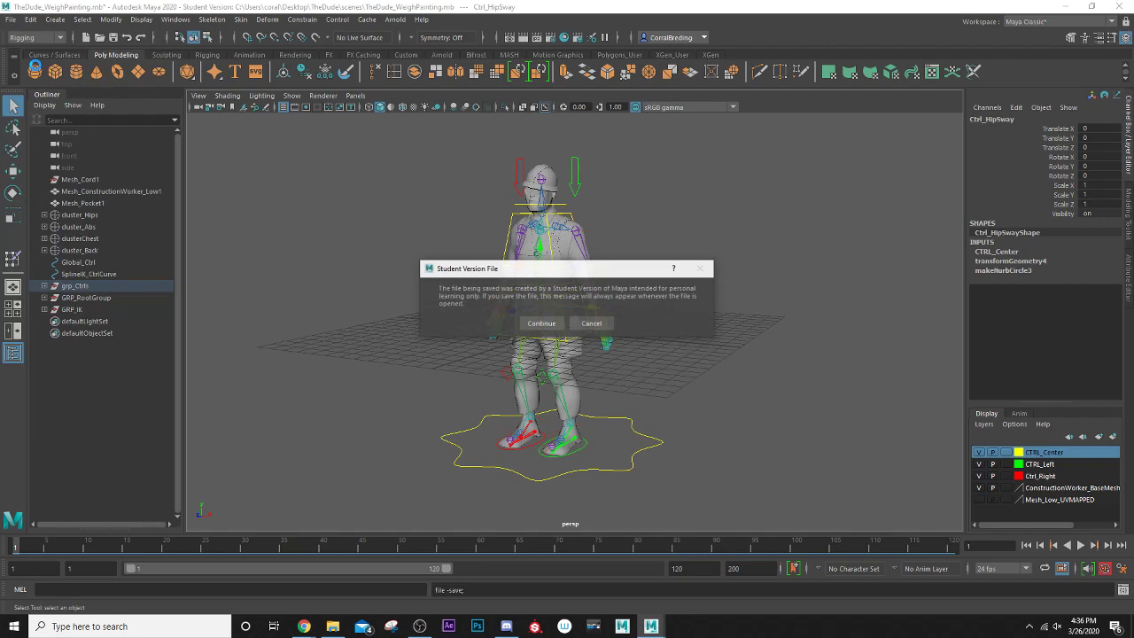
click(542, 325)
key(w)
scroll(551, 338, up, 3)
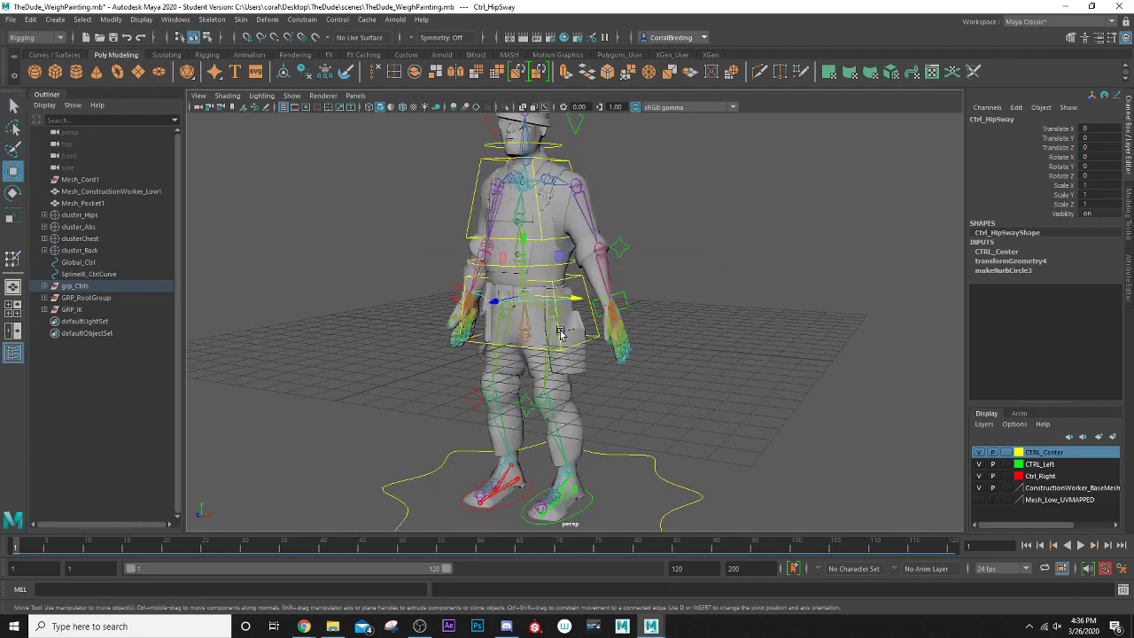
scroll(602, 361, up, 3)
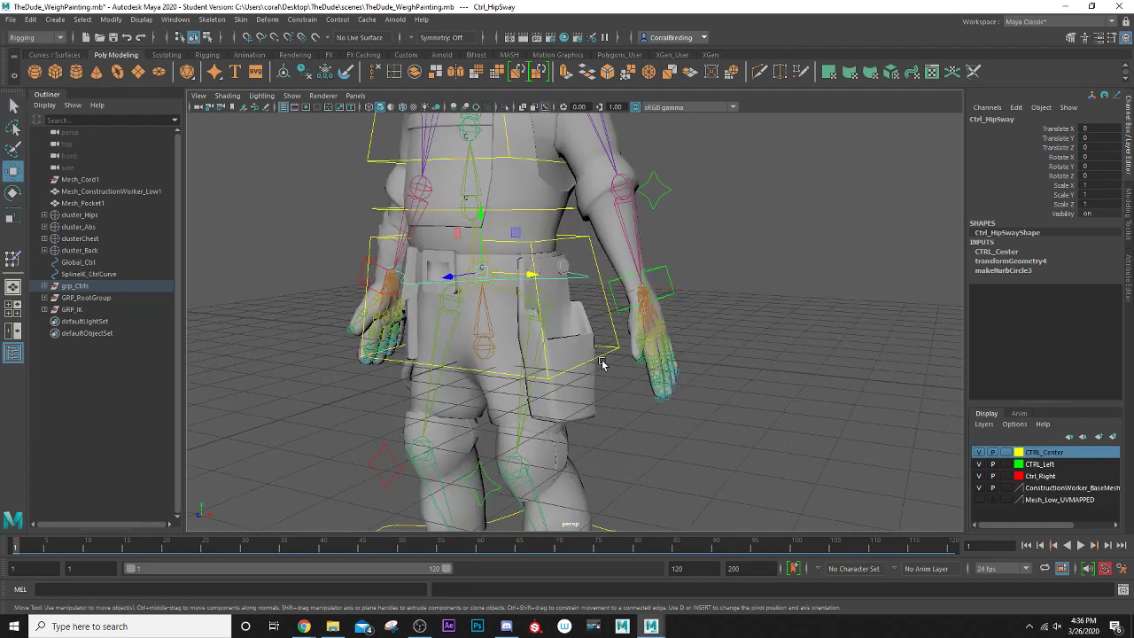
scroll(584, 360, down, 3)
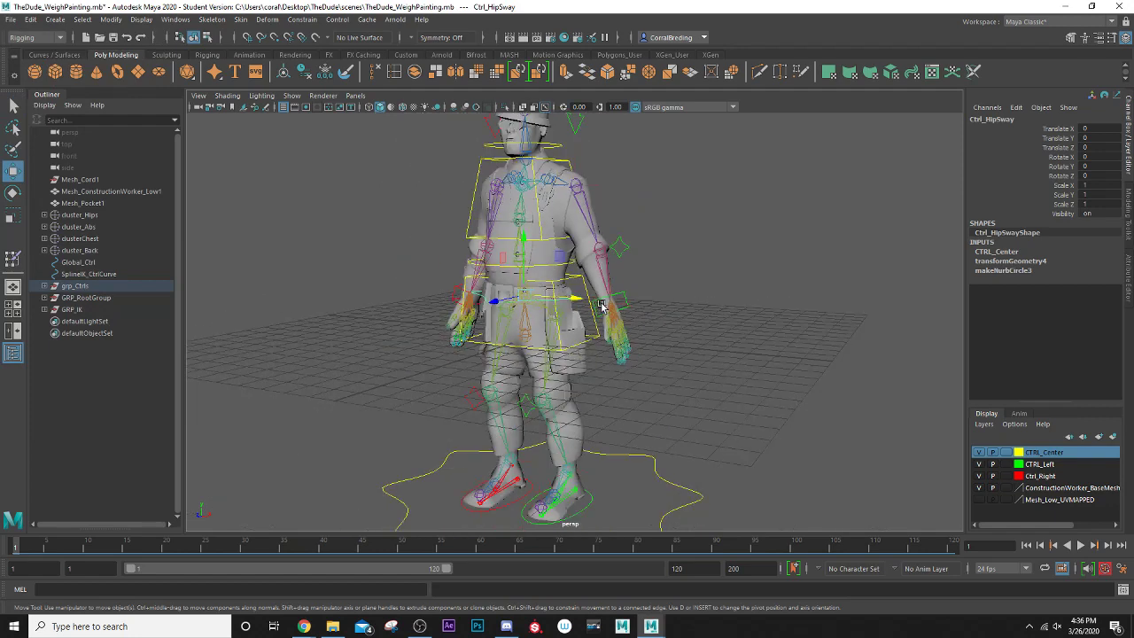
scroll(627, 313, up, 2)
scroll(579, 429, down, 2)
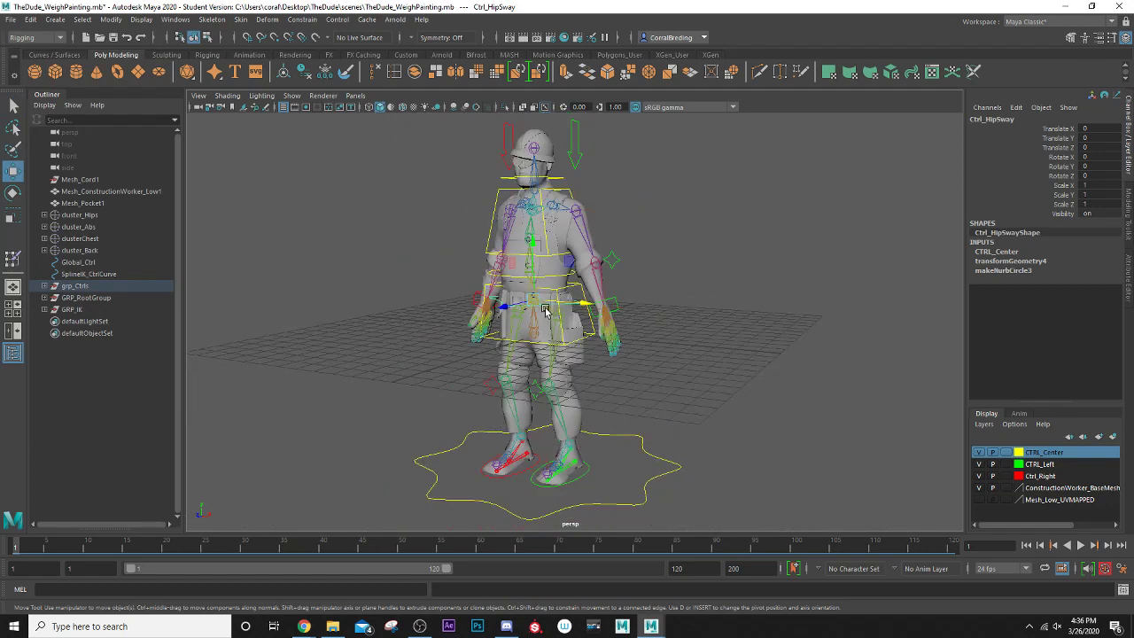